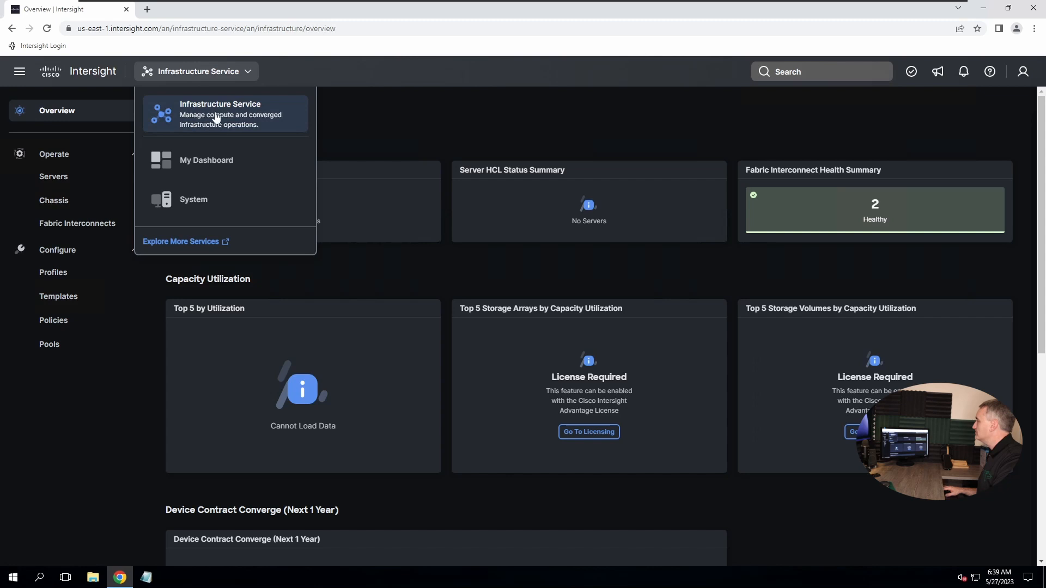
# Close the services list and go to the Fabric Interconnects page under Operate
pyautogui.click(364, 111)
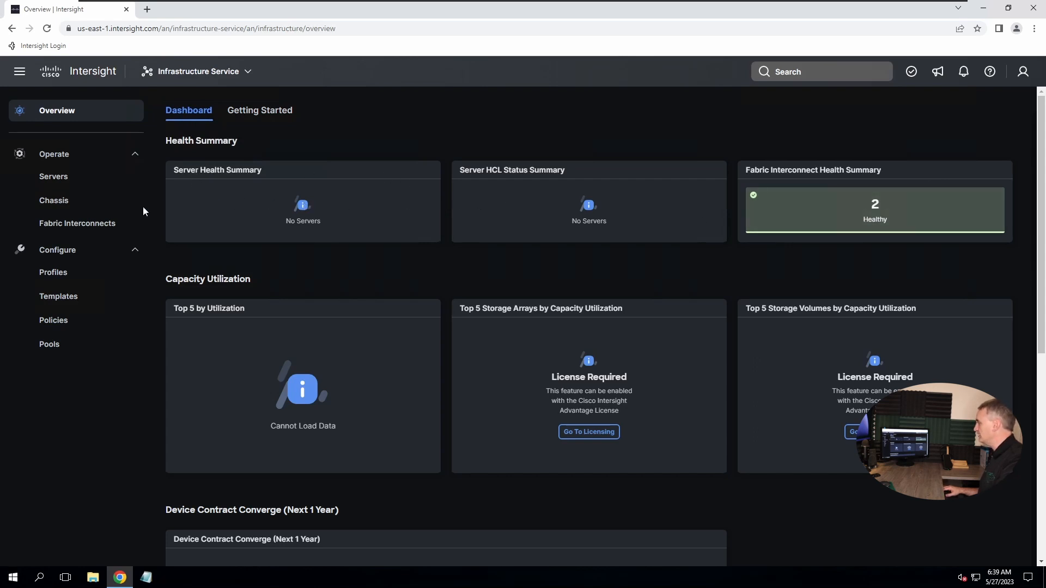
pyautogui.click(82, 223)
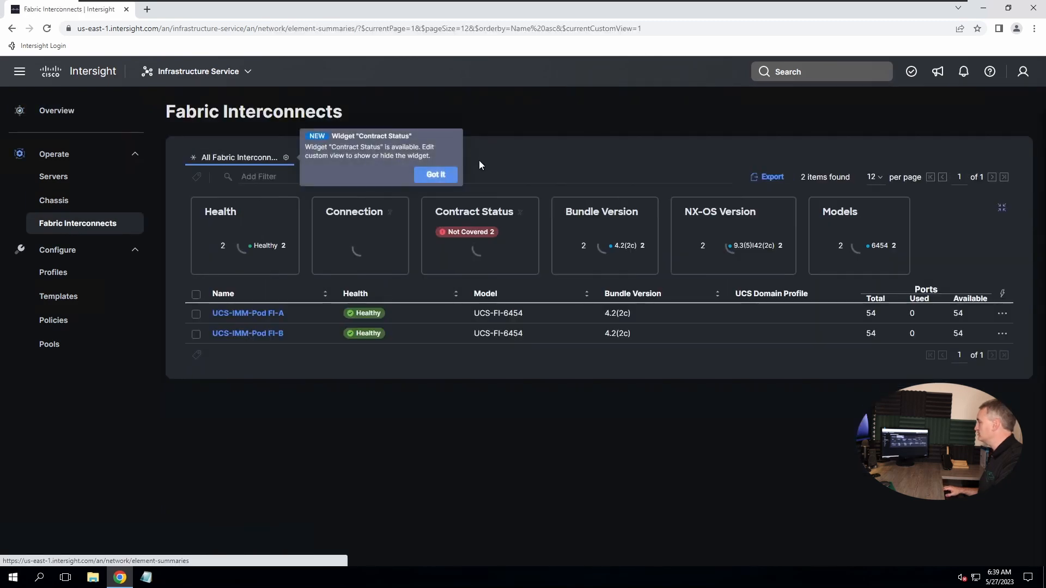
# Dismiss the Contract Status tip, view the UCS-IMM-Pod FI-A and FI-B details, then show the Policies list
pyautogui.click(435, 175)
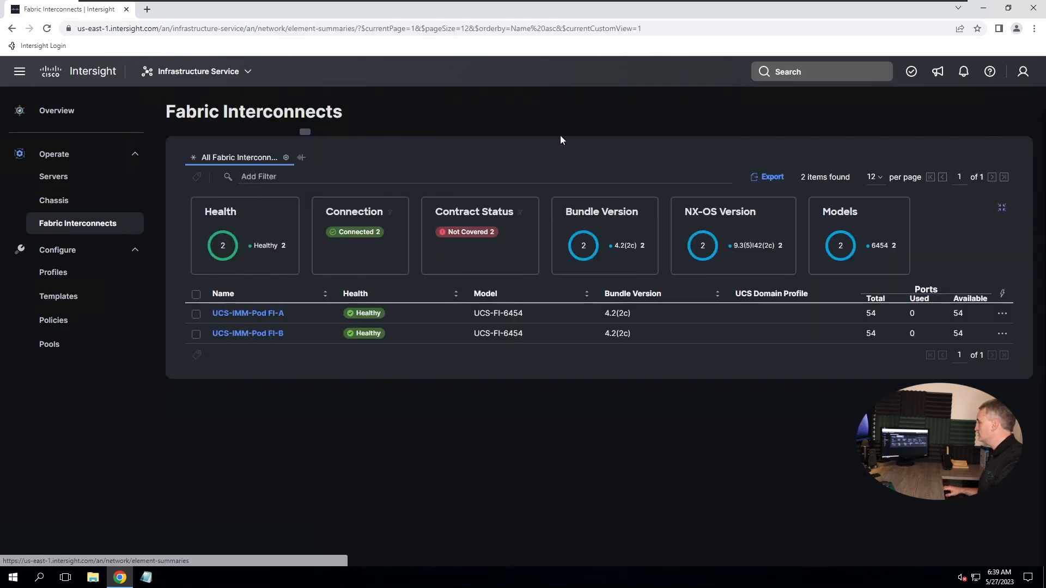
pyautogui.click(250, 315)
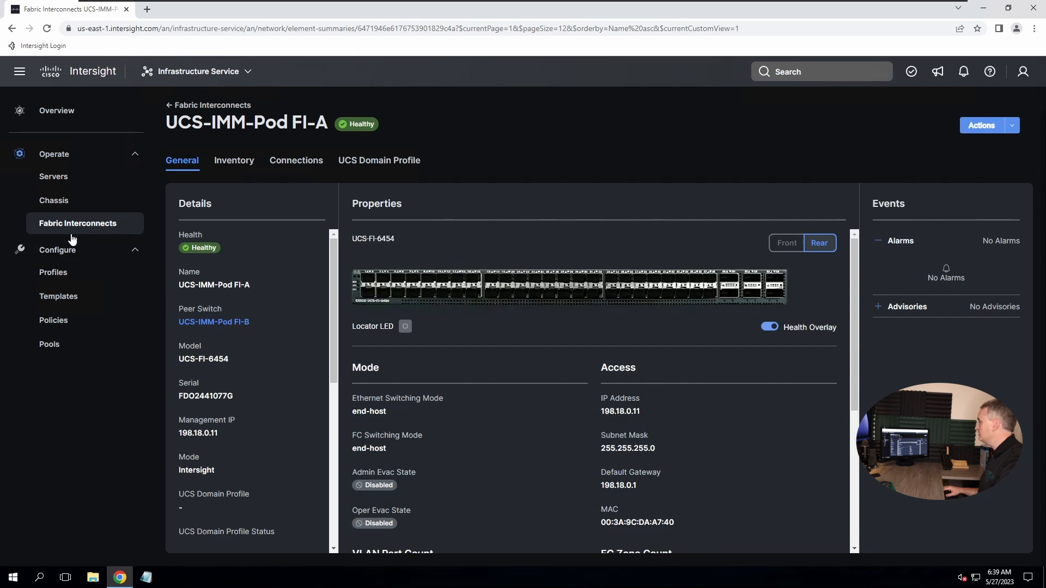
pyautogui.click(189, 106)
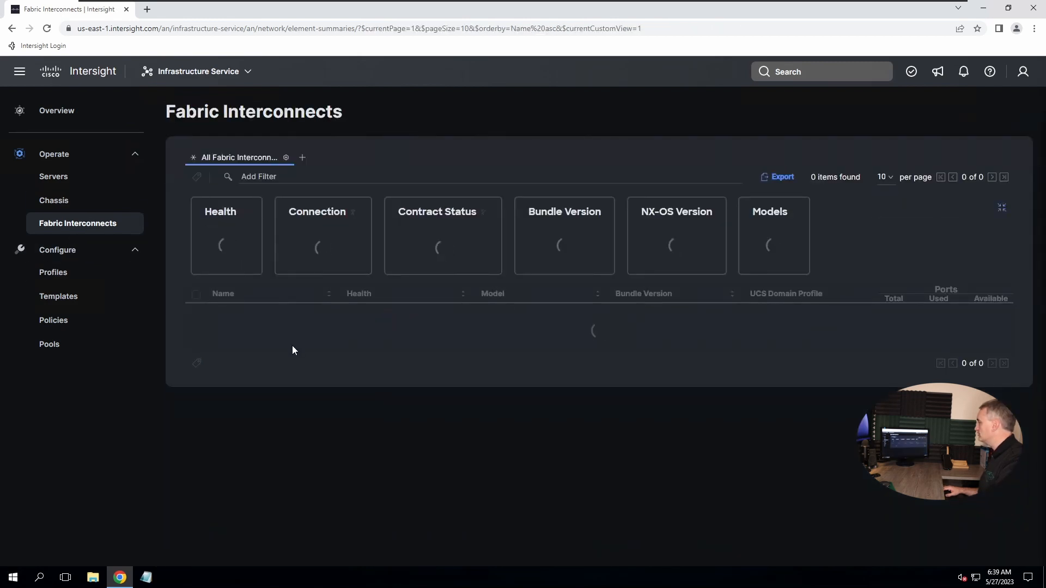
pyautogui.click(264, 334)
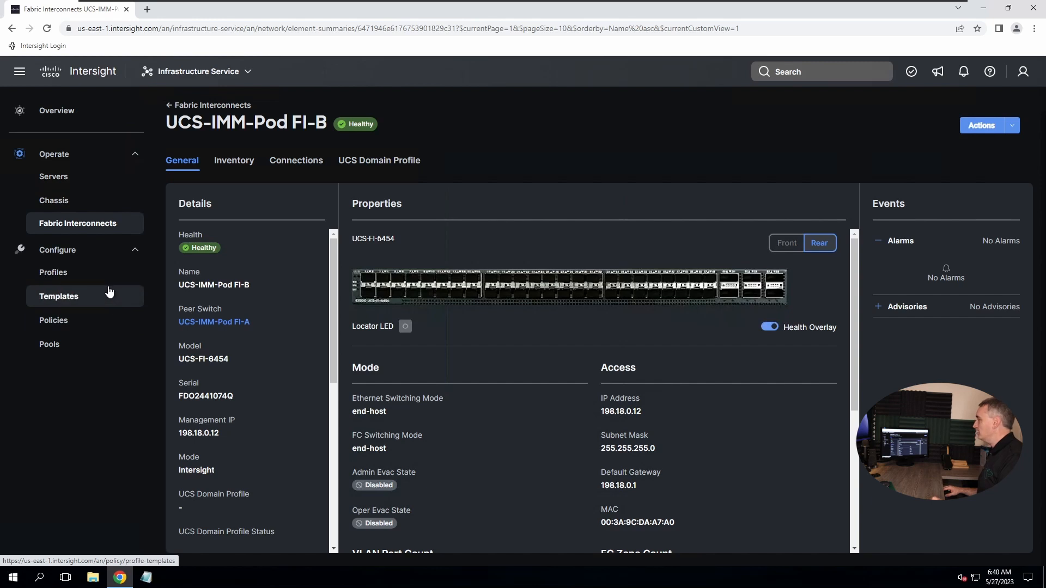
pyautogui.click(110, 319)
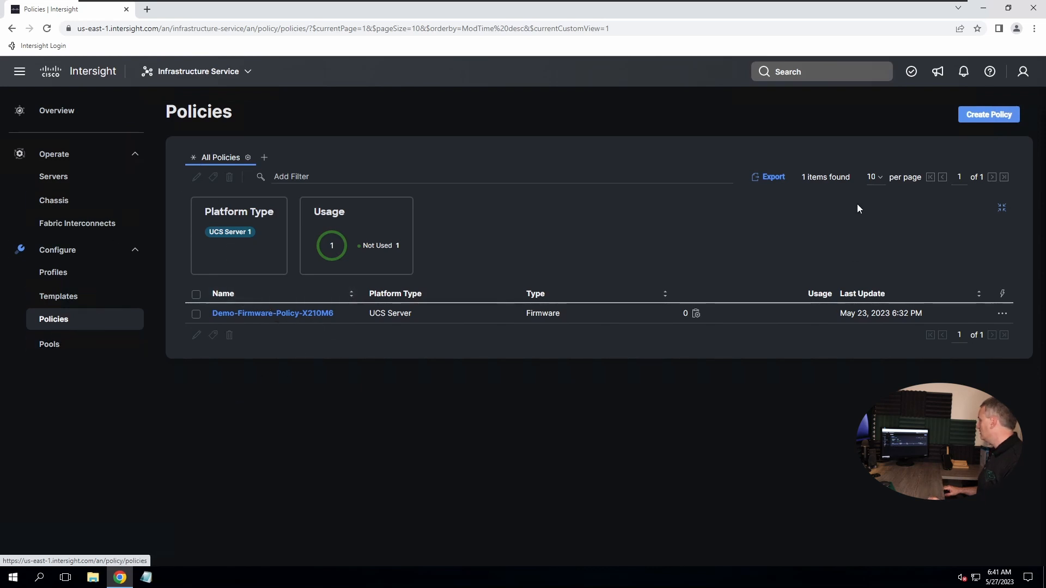
# Start a new policy and filter the policy types by UCS Domain, then UCS Chassis
pyautogui.click(986, 115)
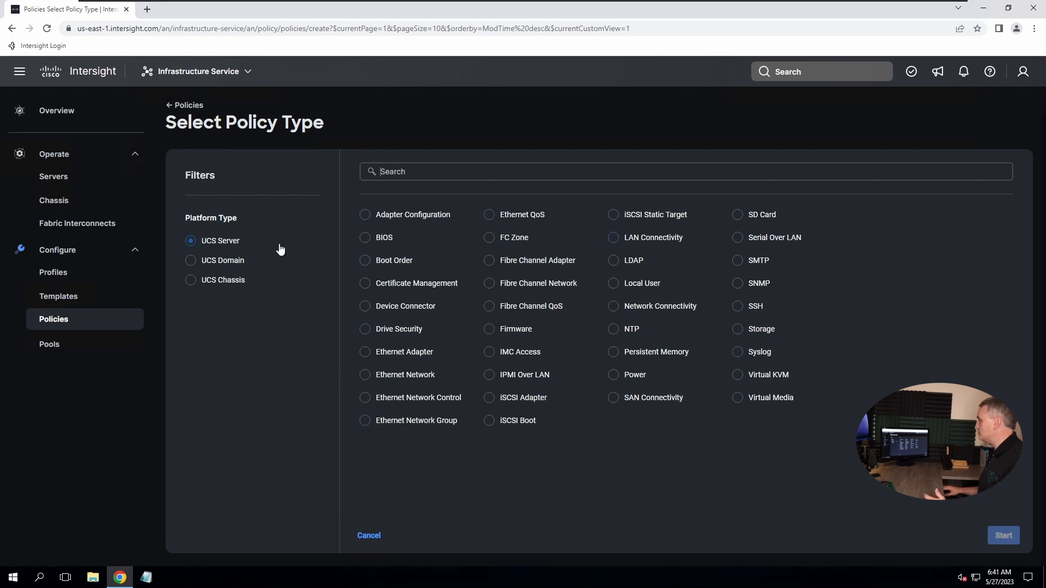
pyautogui.click(203, 261)
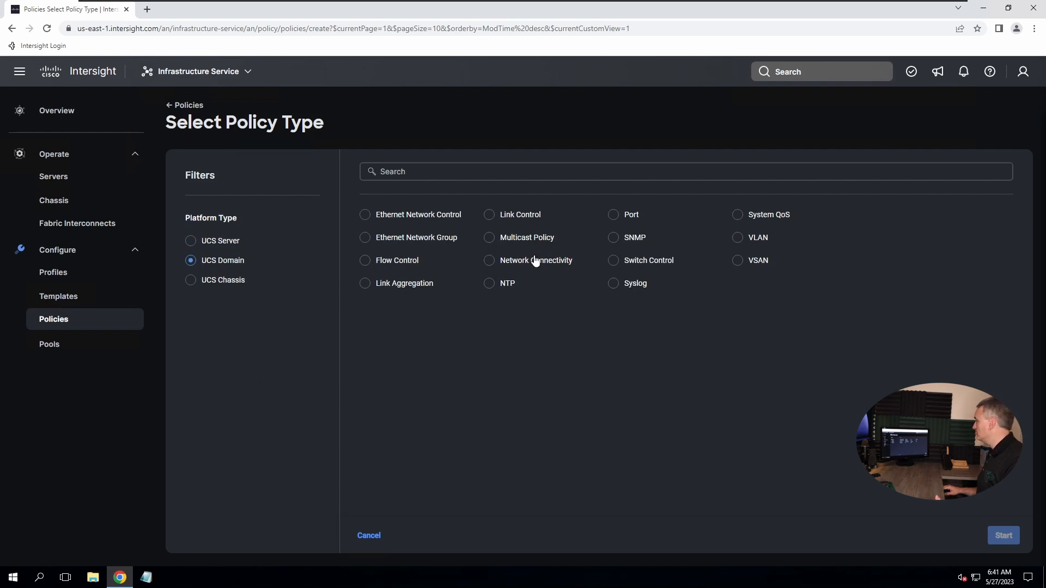
pyautogui.click(195, 280)
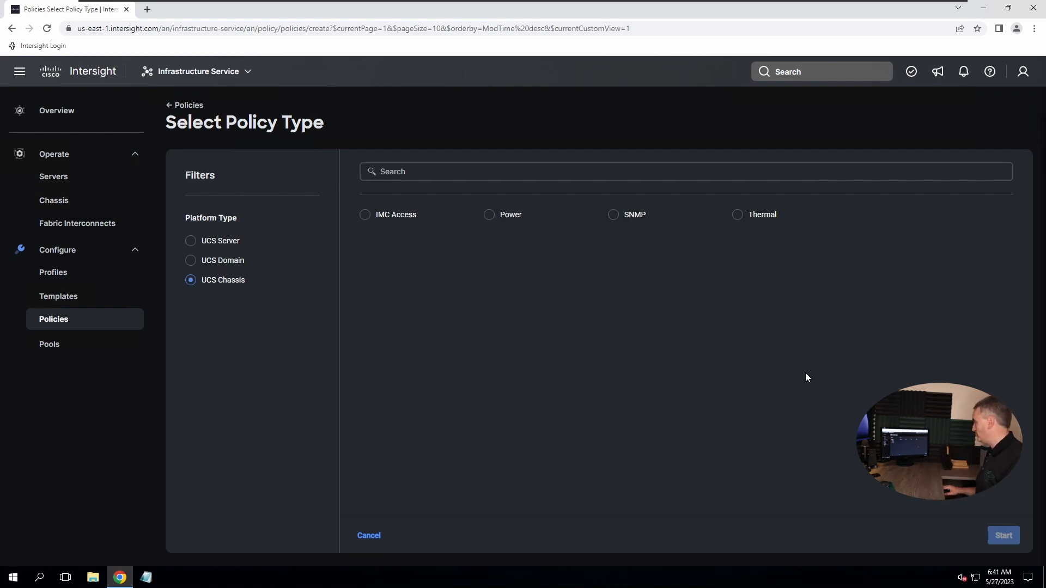
# Pick Thermal, filter by UCS Server, then go to the empty UCS Chassis Profiles list
pyautogui.click(738, 218)
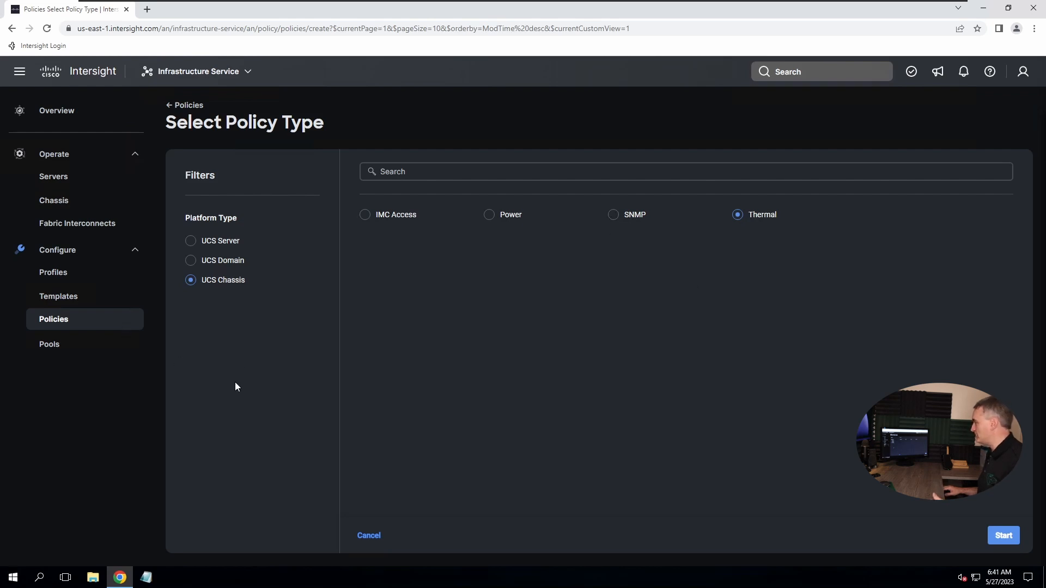
pyautogui.click(213, 242)
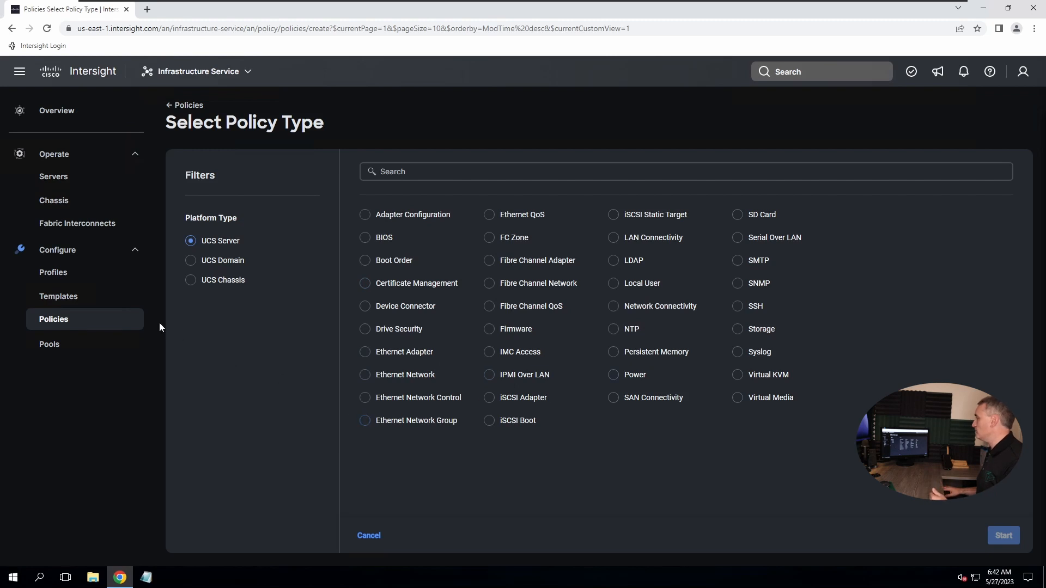
pyautogui.click(61, 279)
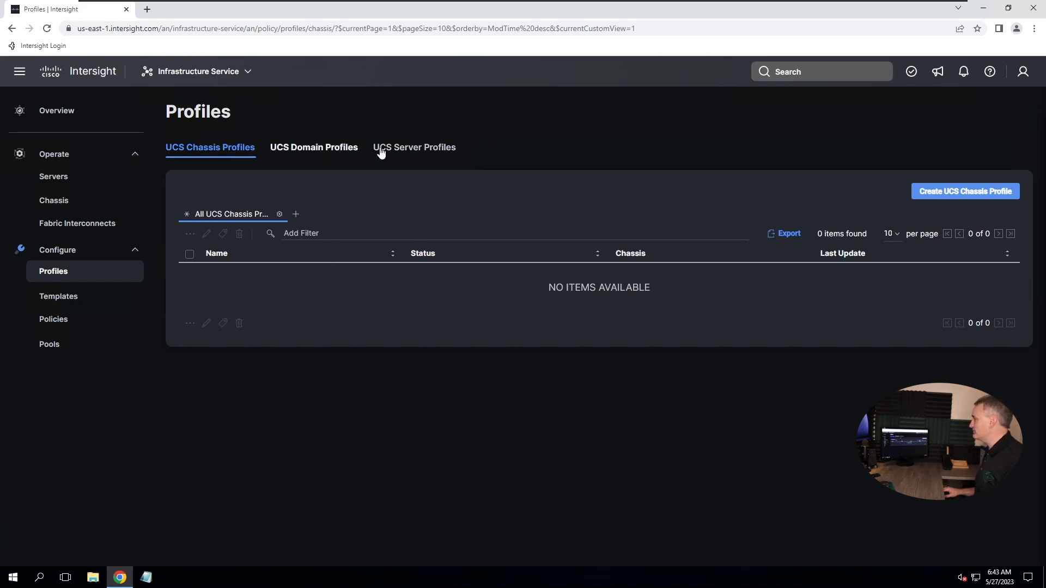
# Switch to the UCS Domain Profiles list
pyautogui.click(351, 148)
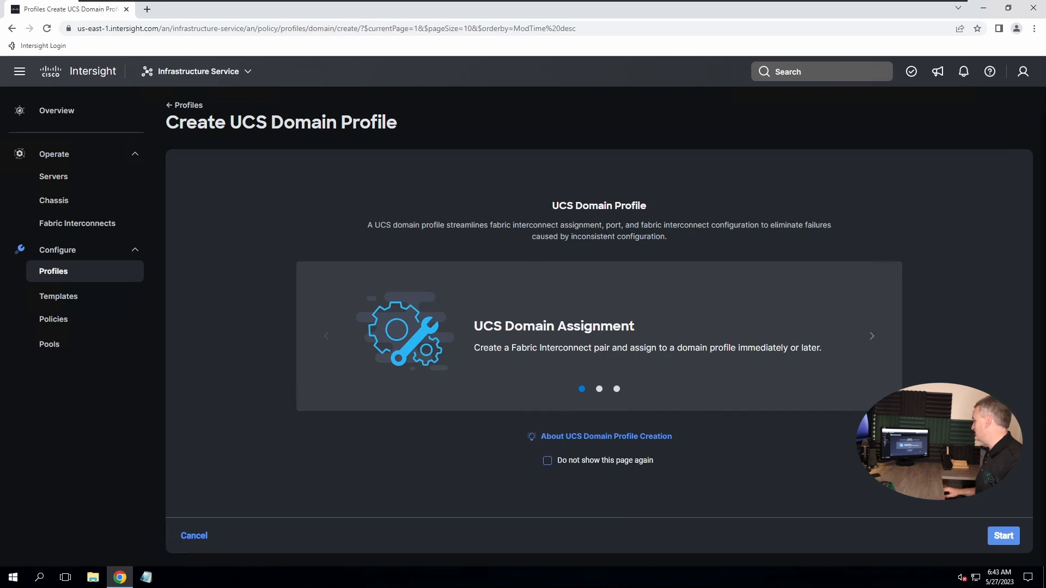
# Name the new UCS domain profile Domain-Profile-01 under the default organization and continue
pyautogui.click(1017, 539)
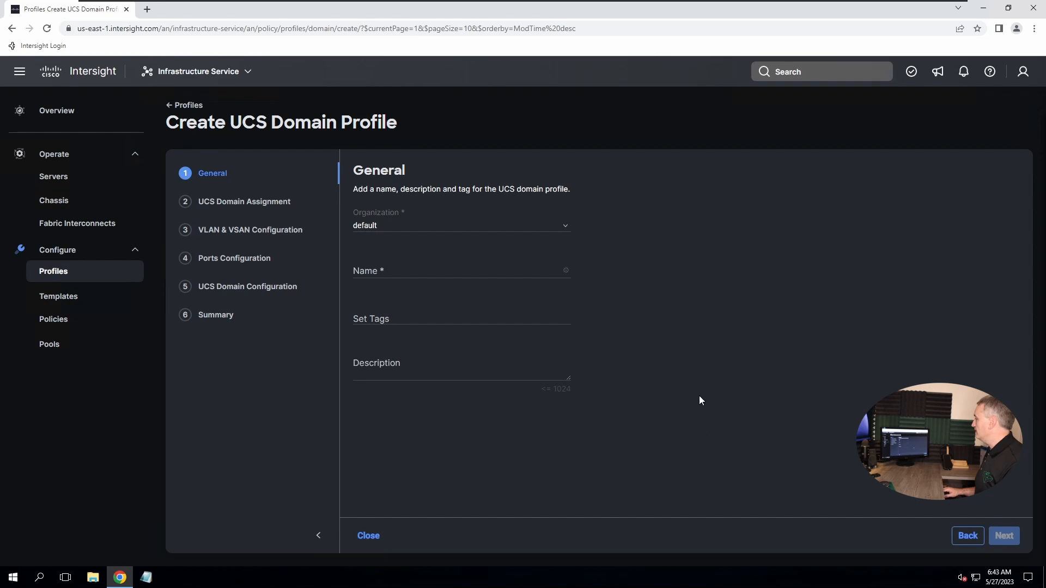
pyautogui.click(395, 264)
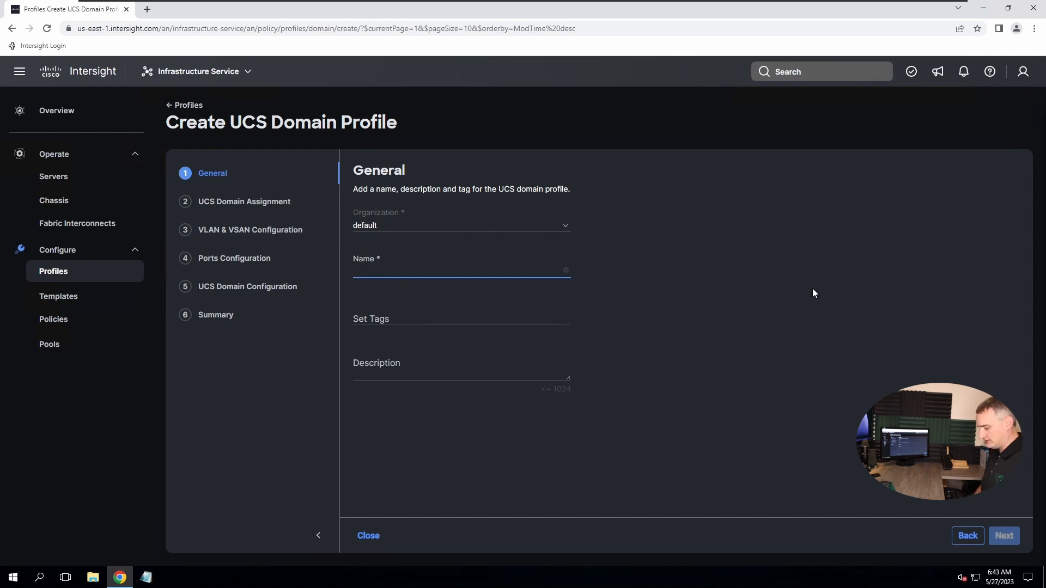
pyautogui.write('Doma')
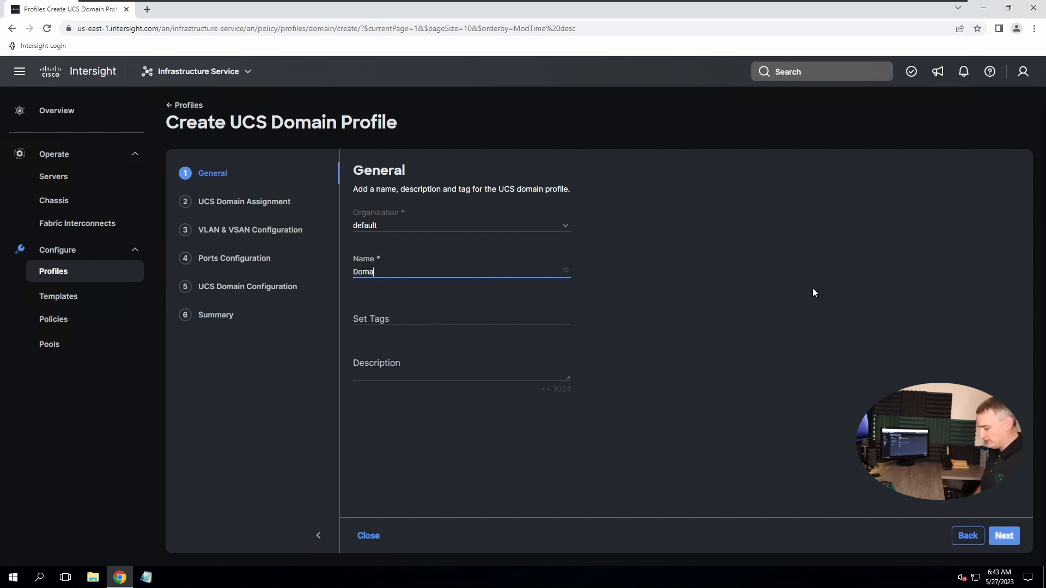
pyautogui.write('in-Profil')
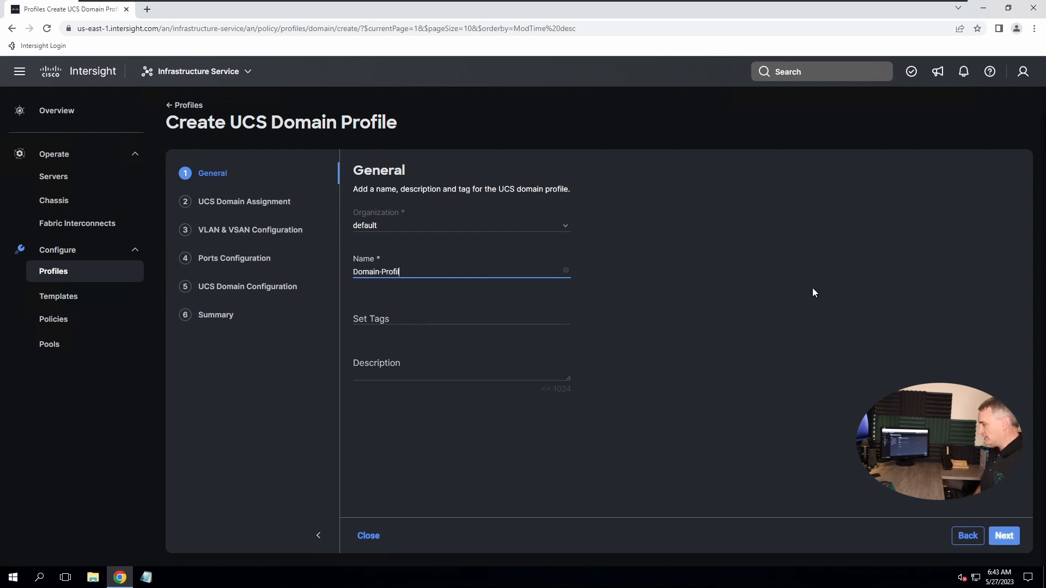
pyautogui.write('e-')
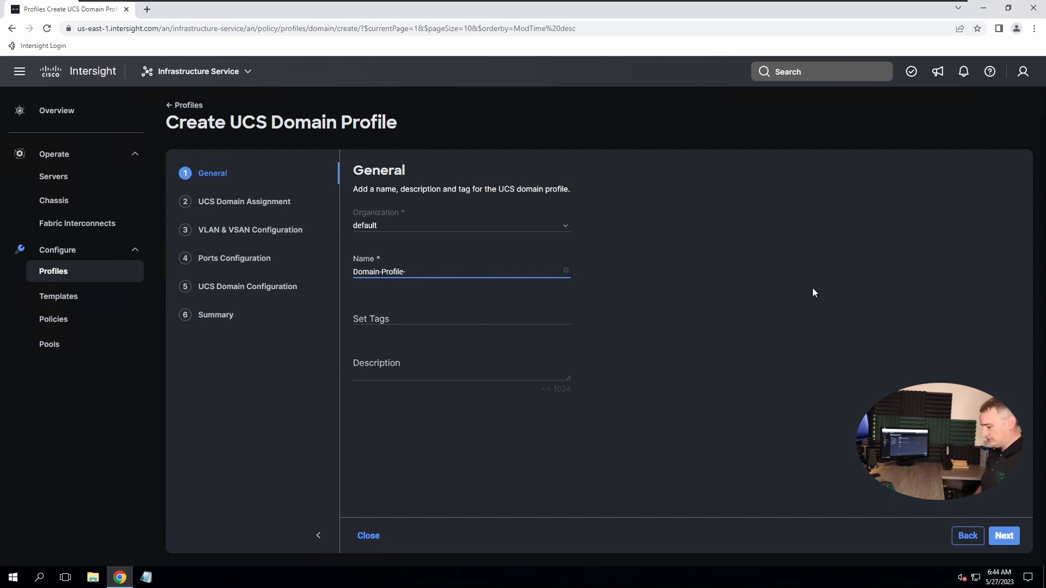
pyautogui.write('01')
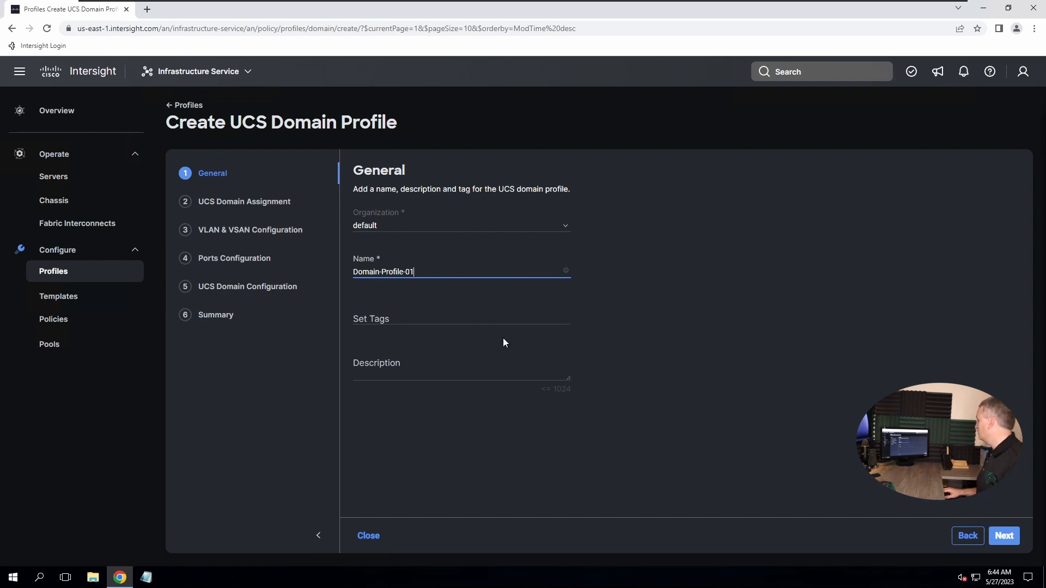
pyautogui.click(402, 228)
pyautogui.click(684, 241)
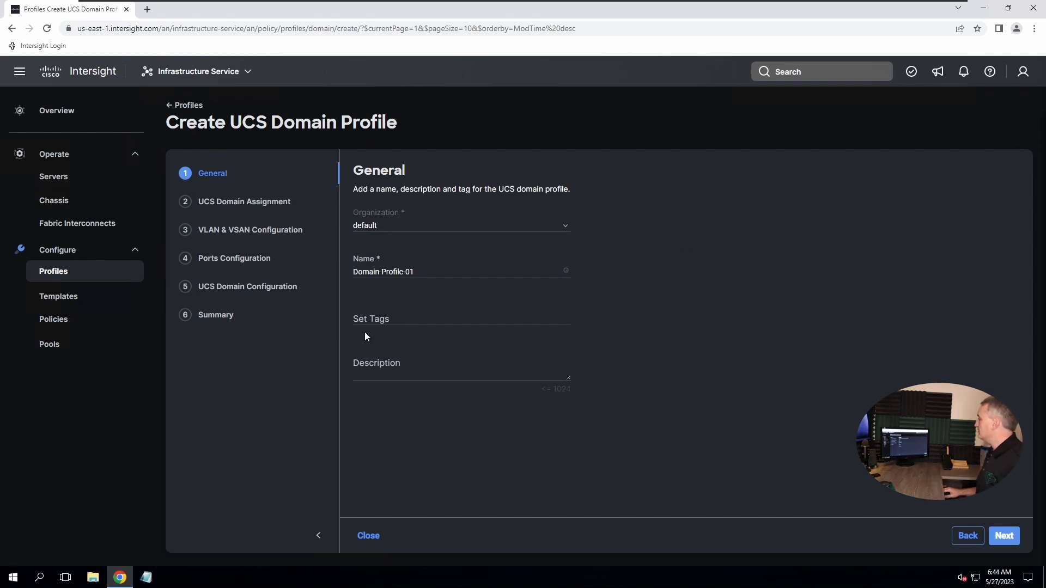
pyautogui.click(1004, 536)
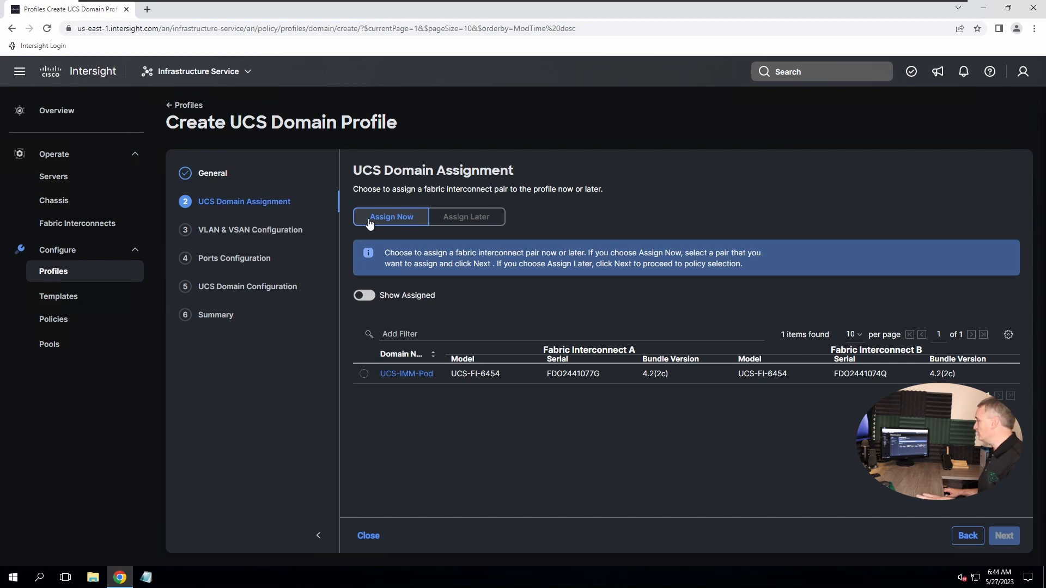
# Assign the UCS-IMM-Pod fabric interconnect pair now and continue to VLAN & VSAN Configuration
pyautogui.click(478, 220)
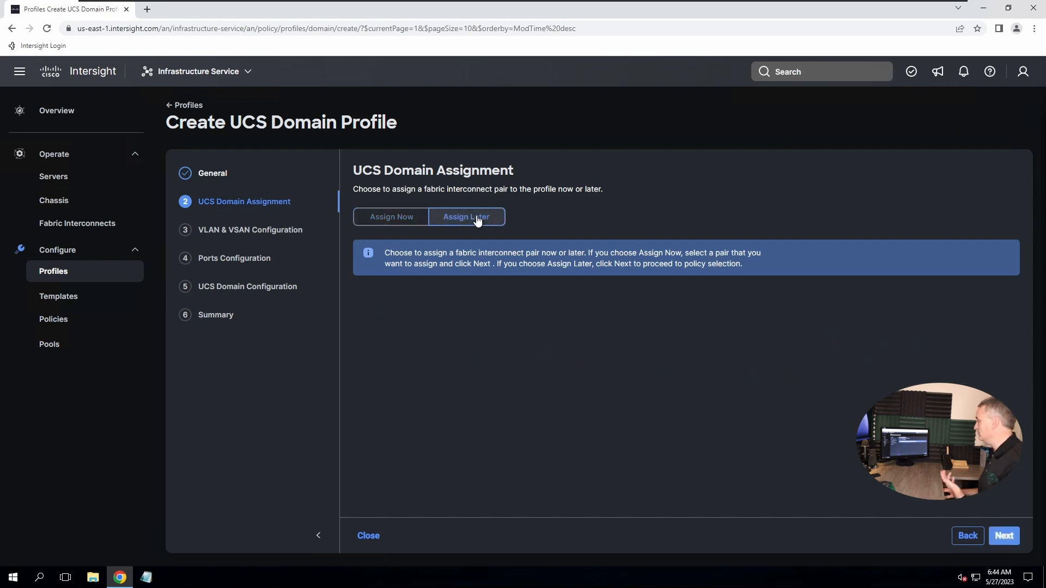
pyautogui.click(398, 226)
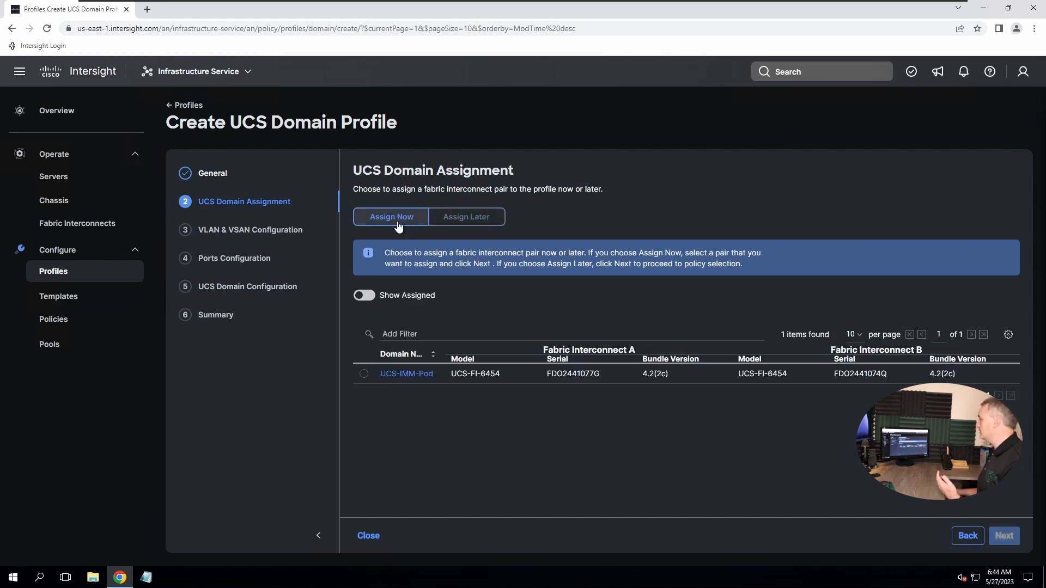
pyautogui.click(364, 373)
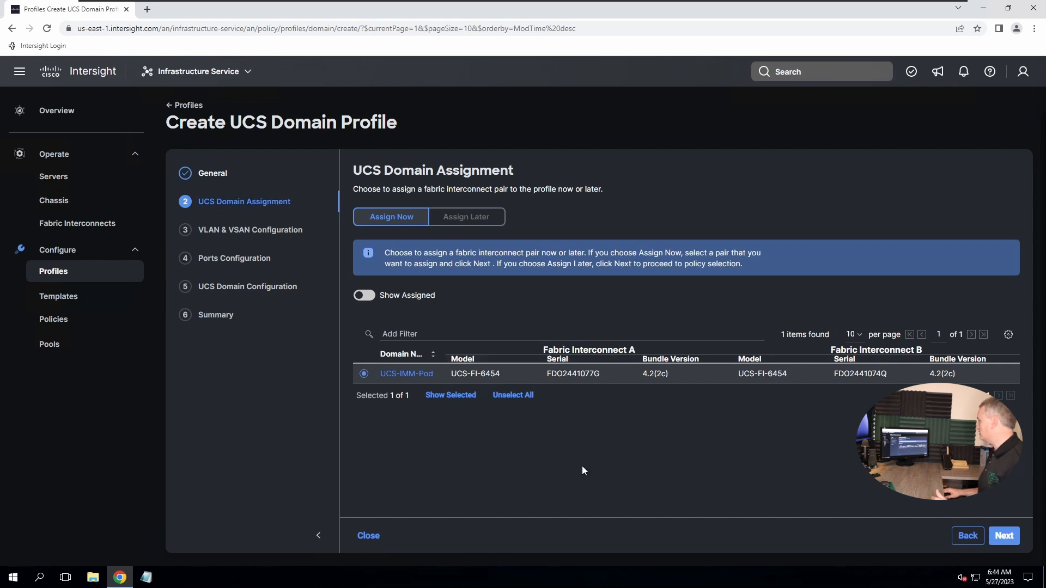
pyautogui.click(1005, 542)
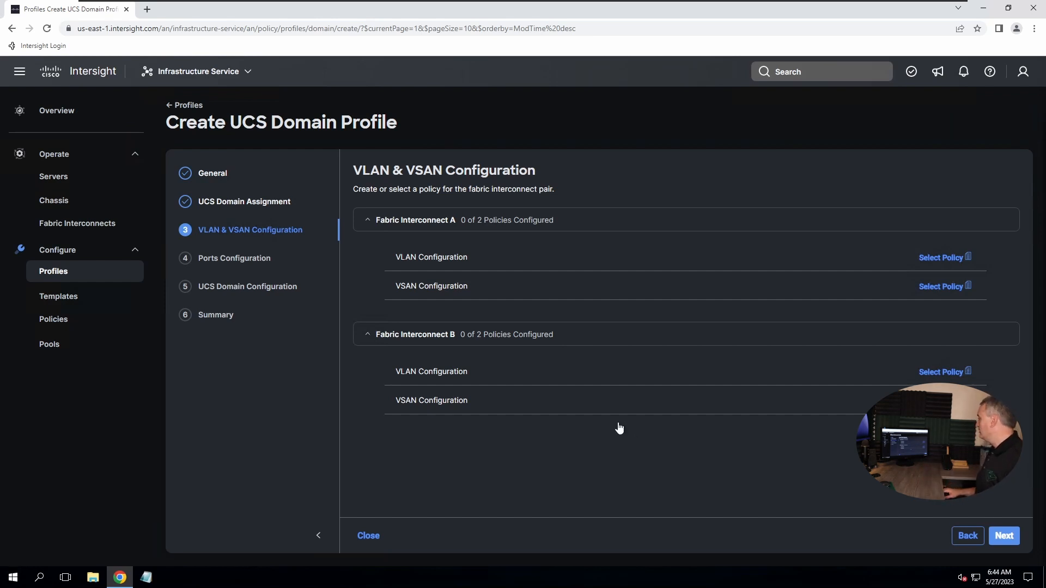
# Open the VLAN policy selector for Fabric Interconnect A and choose Create New
pyautogui.click(955, 266)
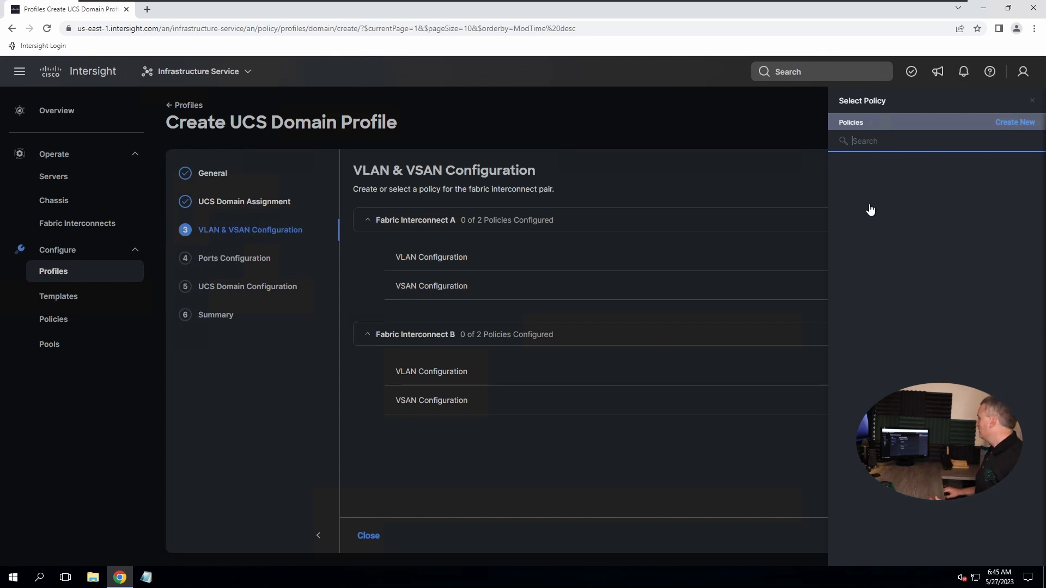
pyautogui.click(1016, 123)
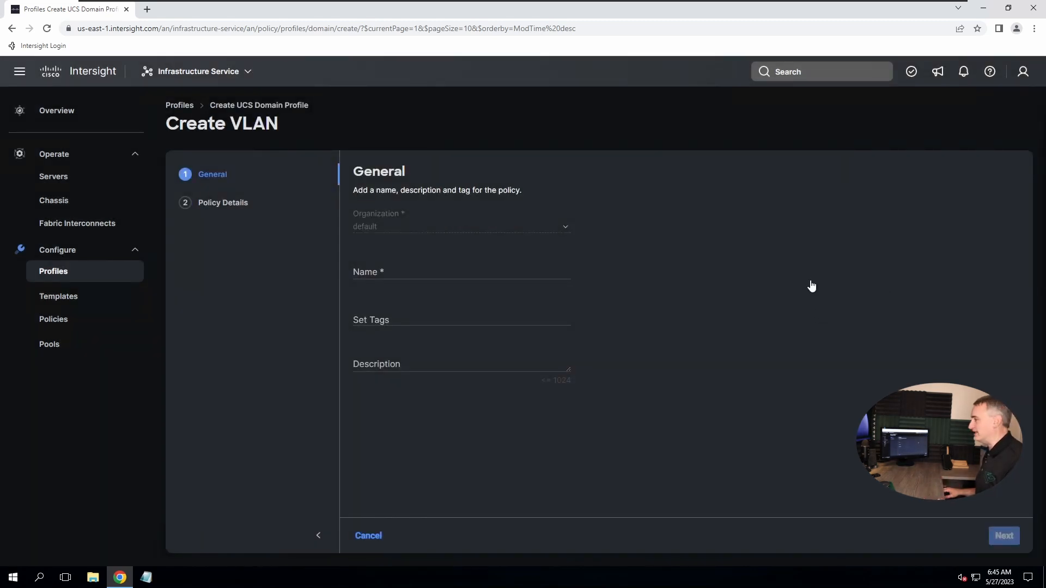
# Name the VLAN policy VLAN-Policy-01 and continue to its Policy Details
pyautogui.click(422, 274)
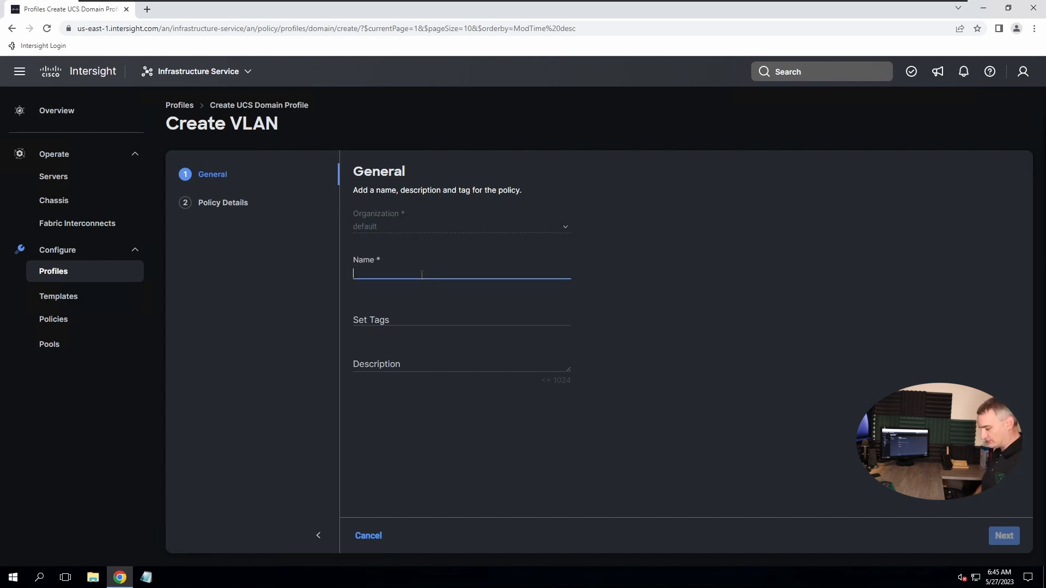
pyautogui.write('VLAN')
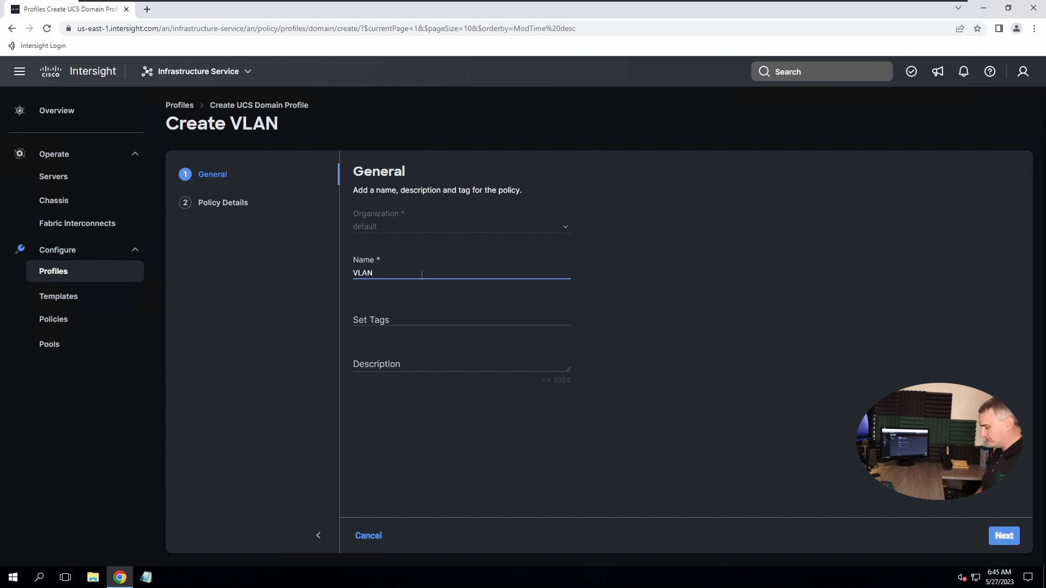
pyautogui.write('-Policy')
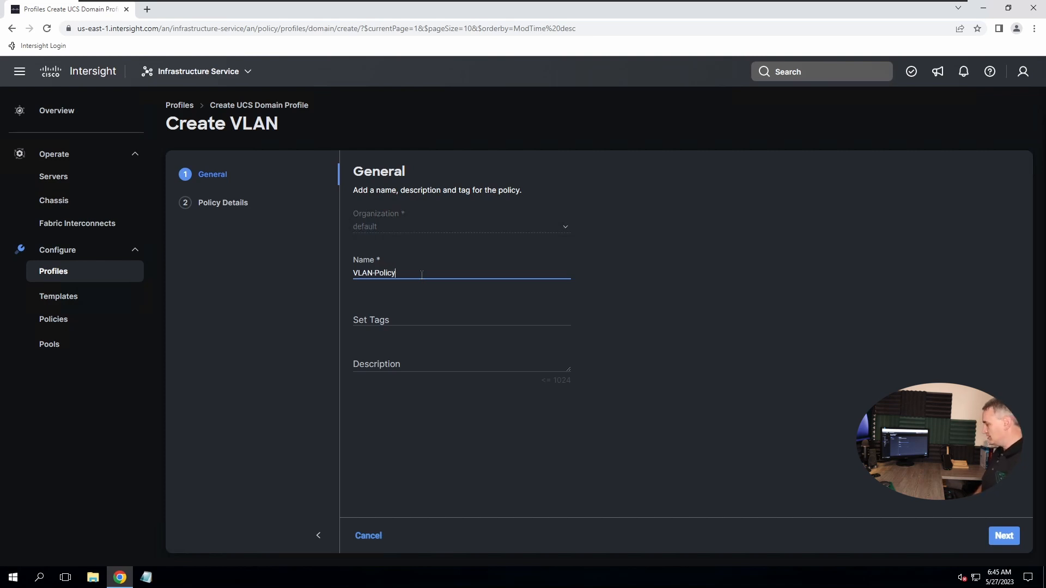
pyautogui.write('-01')
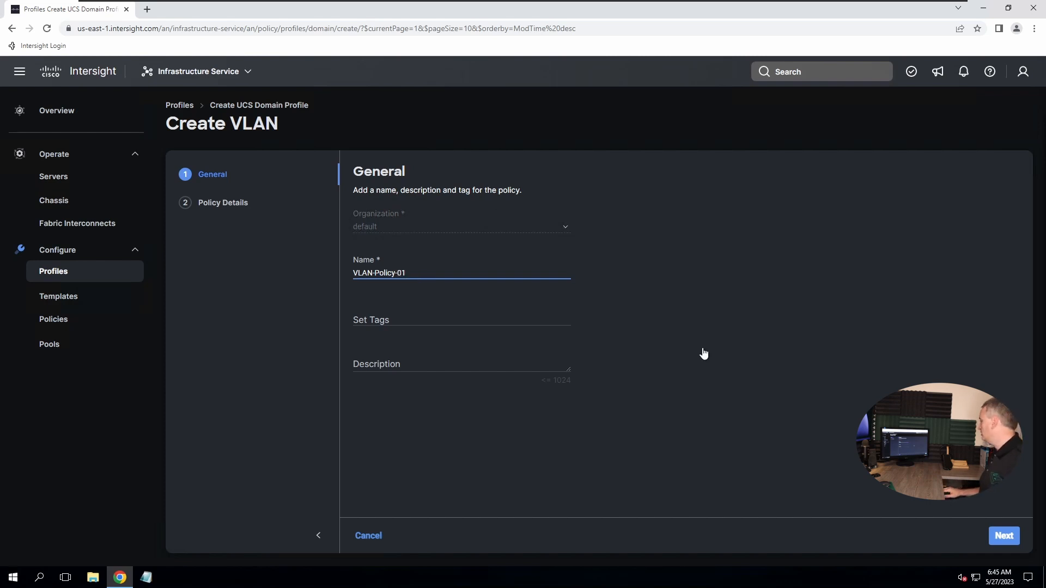
pyautogui.click(996, 538)
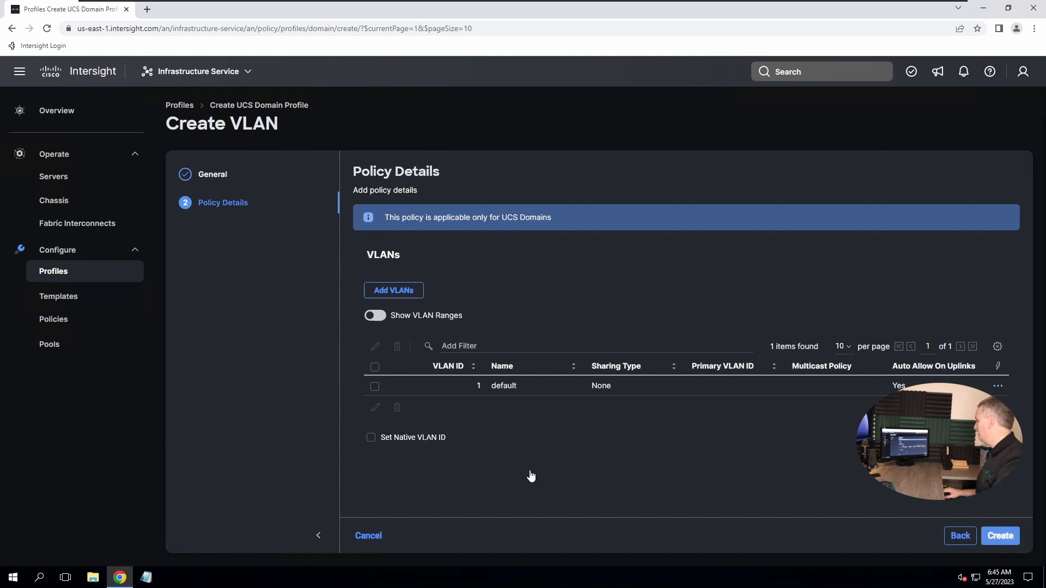
# Add VLANs with prefix Demo-VLAN and IDs 5-7,10, and bring up the multicast policy chooser
pyautogui.click(398, 294)
pyautogui.click(427, 294)
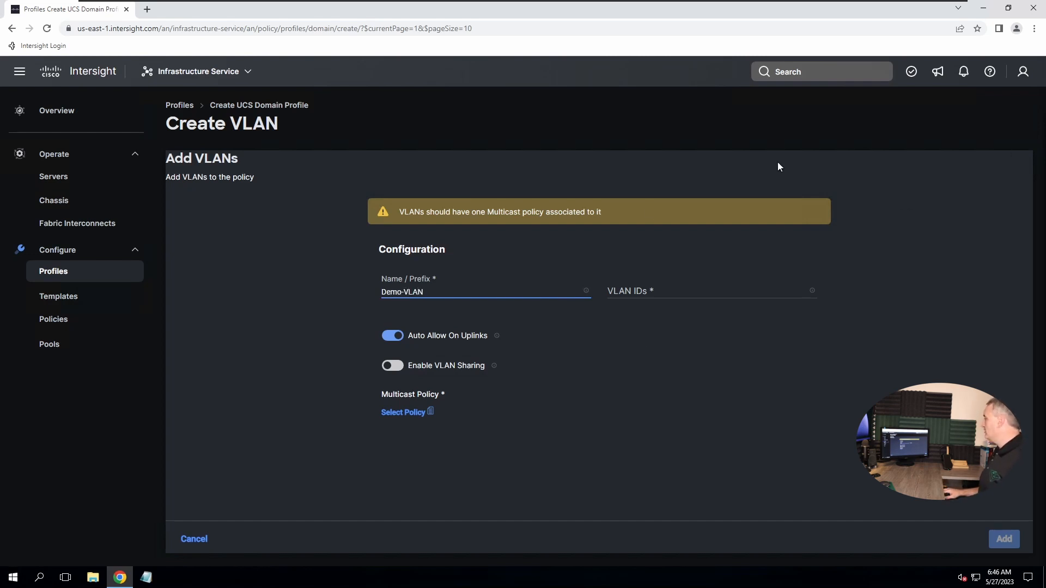
pyautogui.click(711, 293)
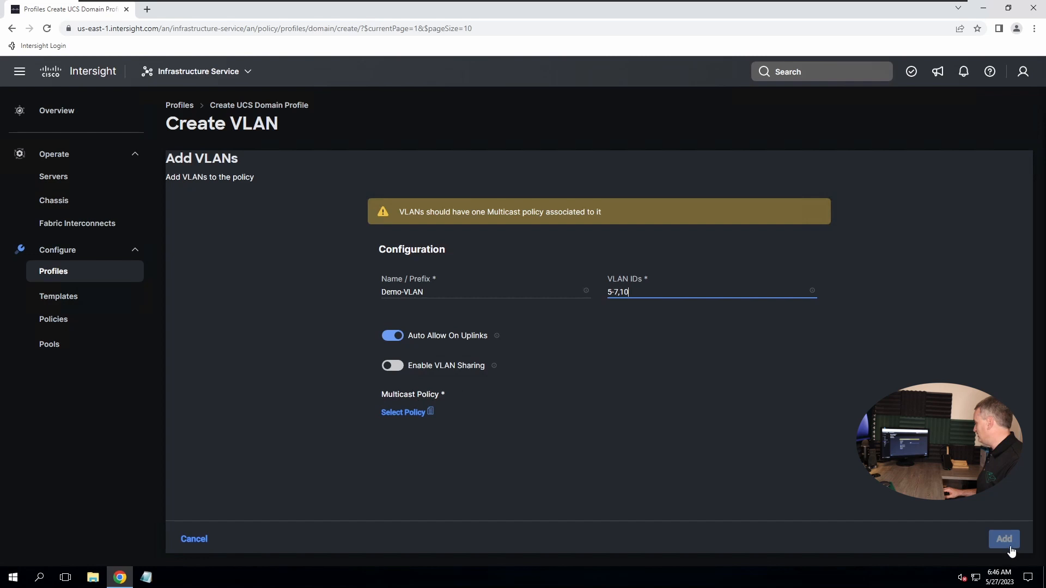
pyautogui.click(403, 413)
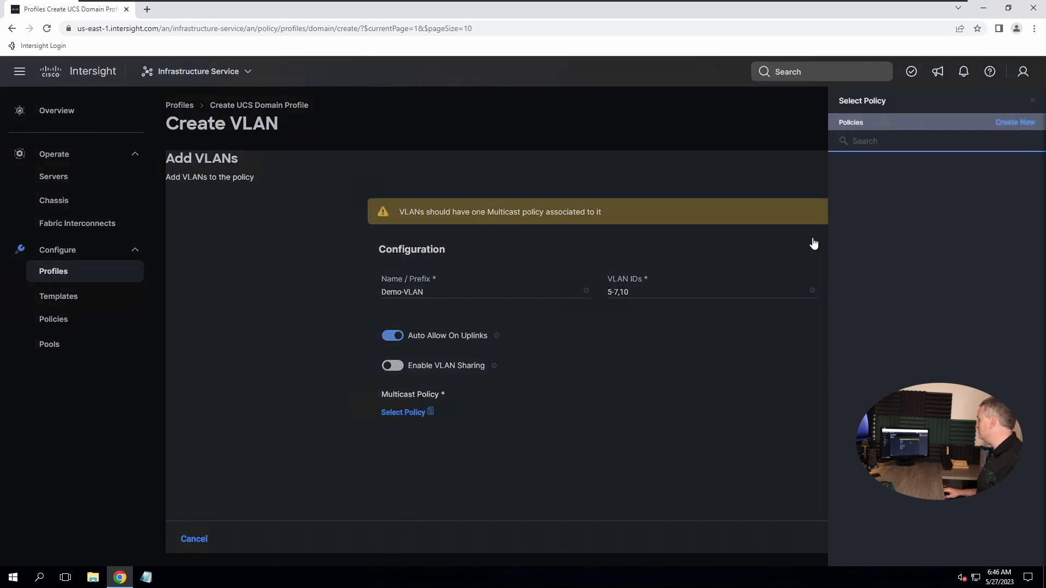
# Create multicast policy Mulicast-Policy-01 with default settings and attach it to Demo-VLAN 5-7,10
pyautogui.click(1005, 125)
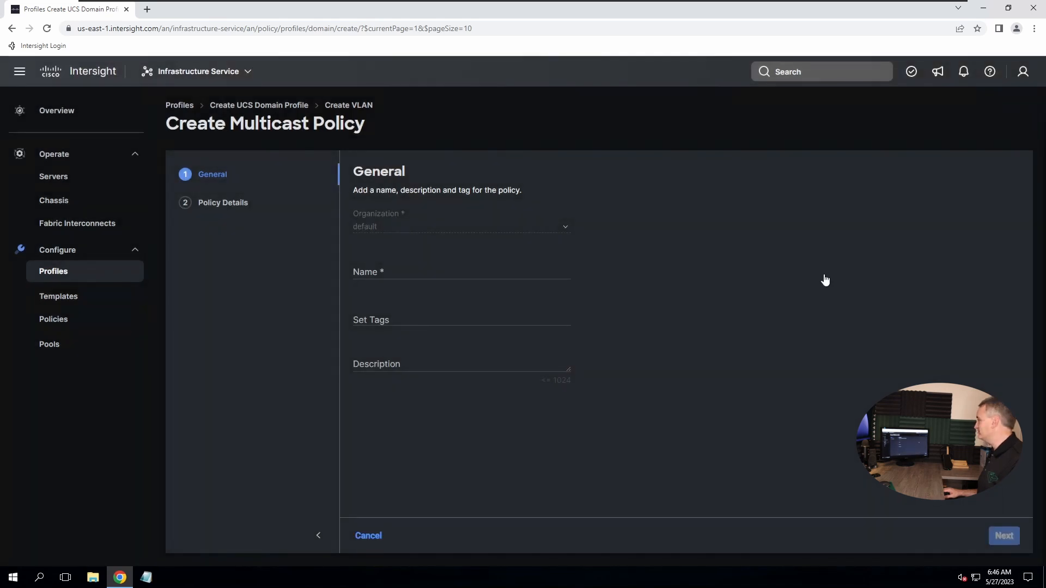
pyautogui.click(439, 272)
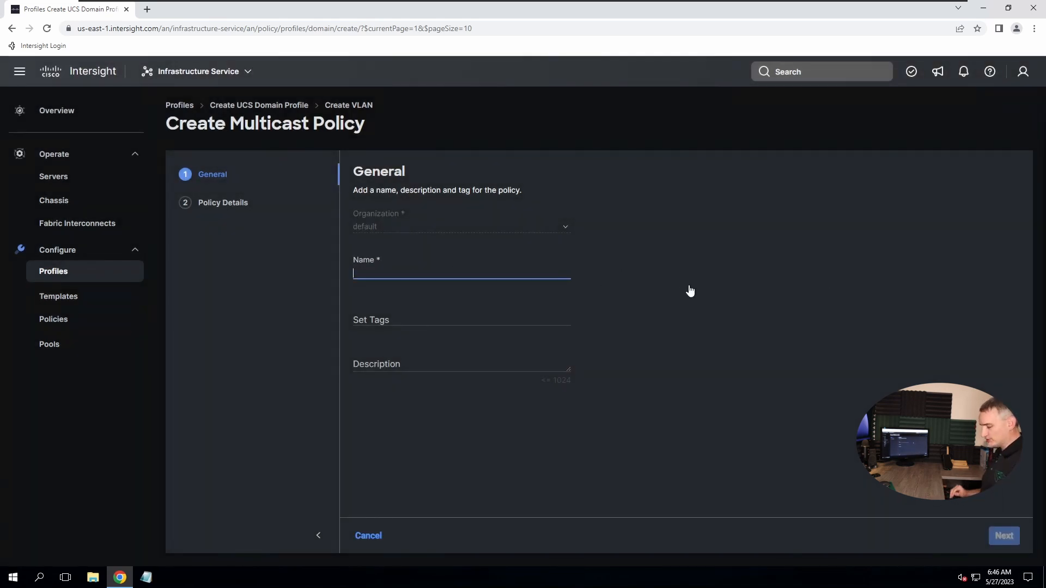
pyautogui.write('Mulicast-Policy')
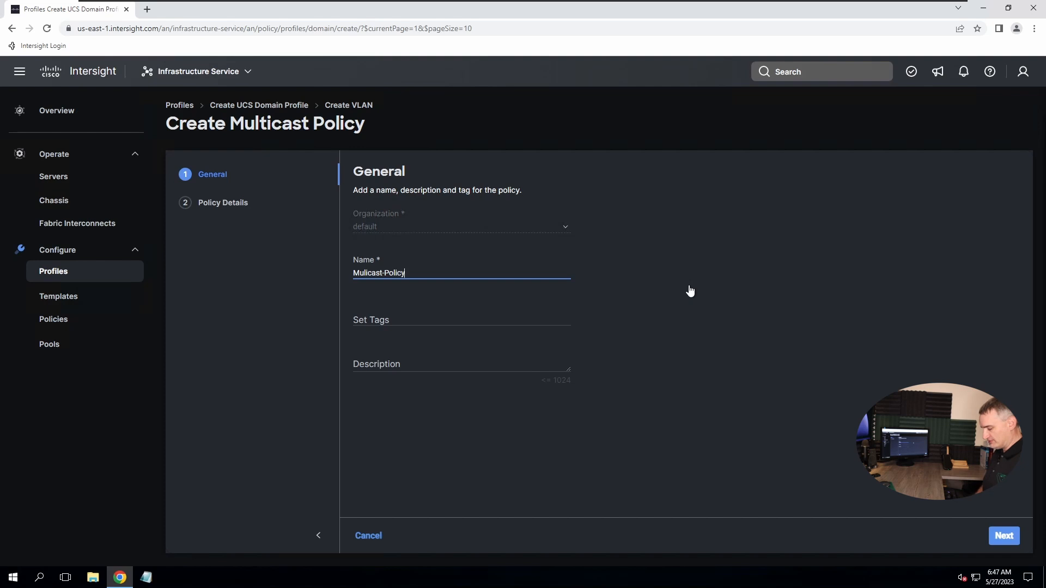
pyautogui.write('1')
pyautogui.click(1001, 535)
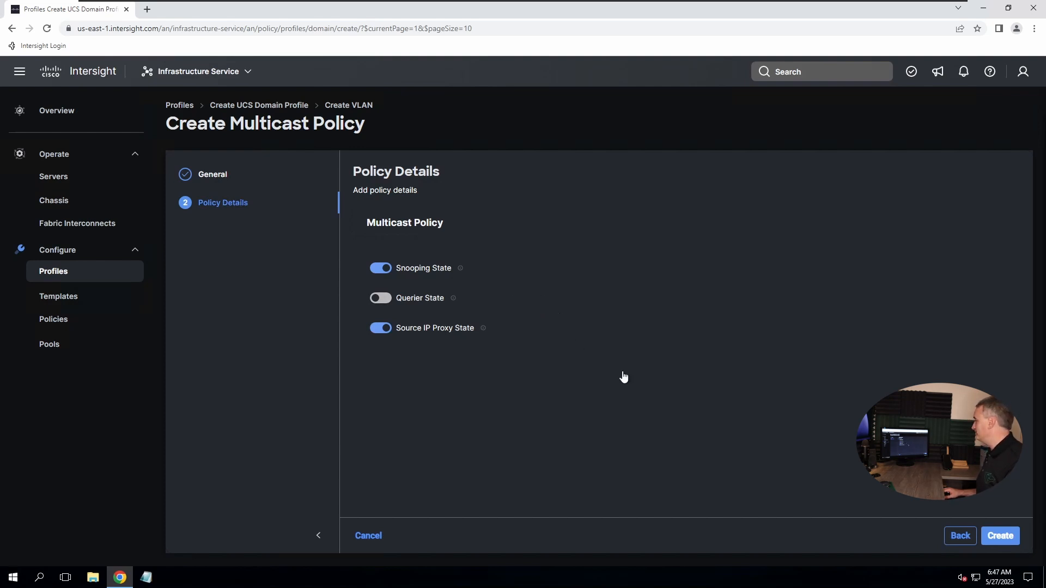
pyautogui.click(1000, 536)
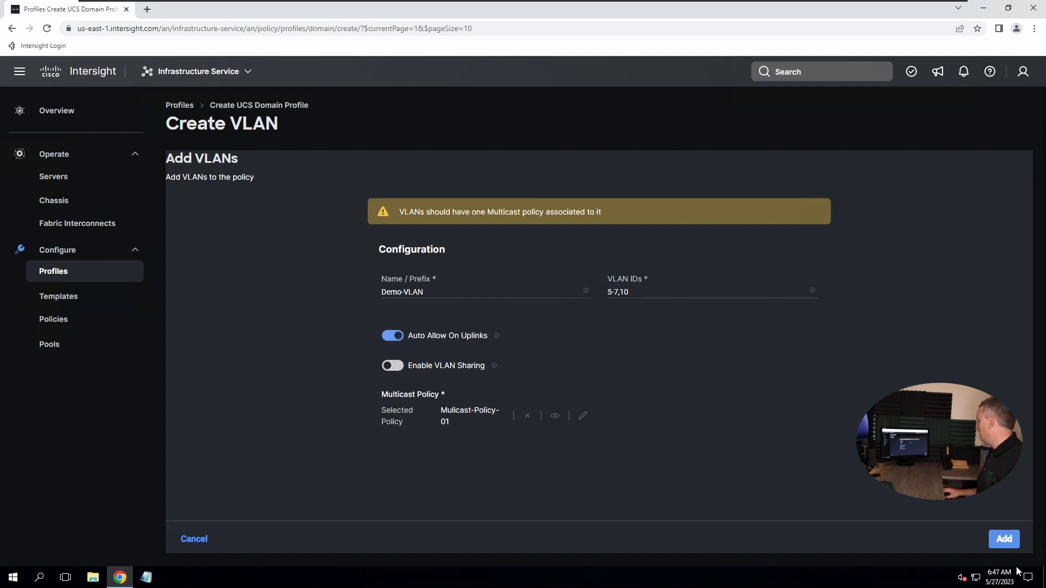
# Add VLANs 5, 6, 7 and 10 with no native VLAN, and save VLAN-Policy-01
pyautogui.click(1002, 539)
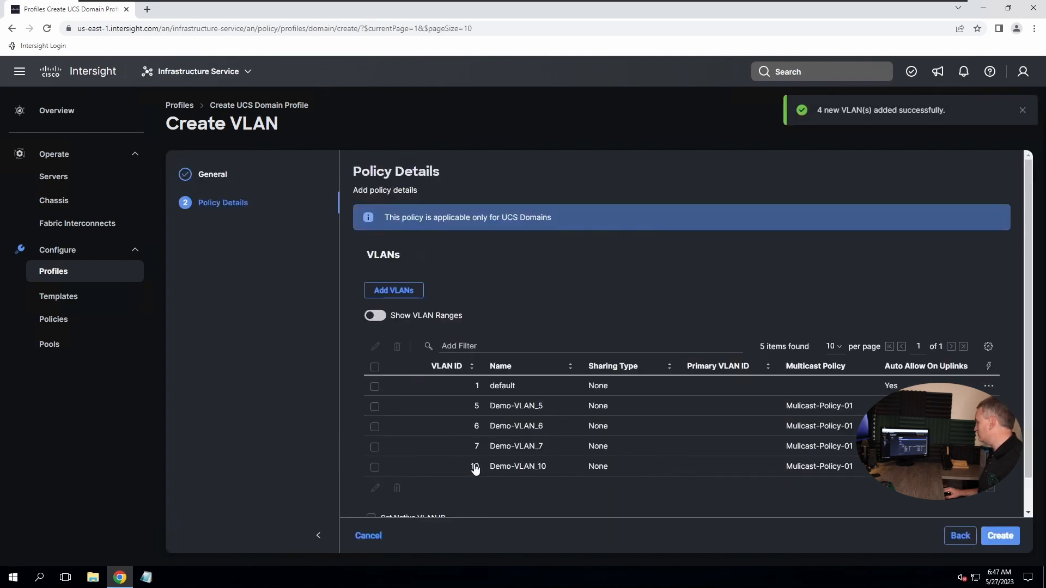
pyautogui.scroll(-1, 533, 335)
pyautogui.scroll(1, 532, 335)
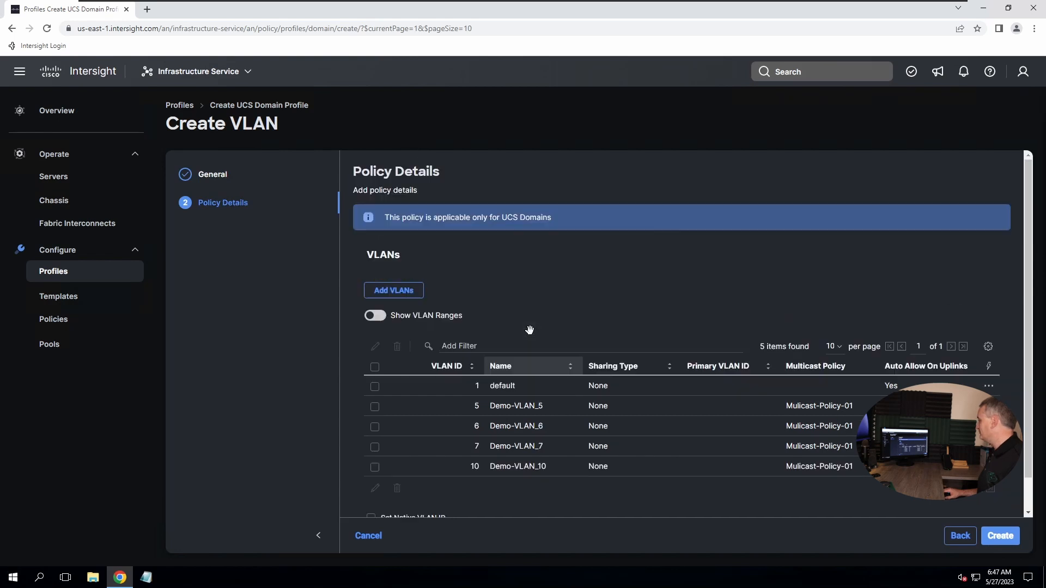
pyautogui.scroll(-1, 500, 360)
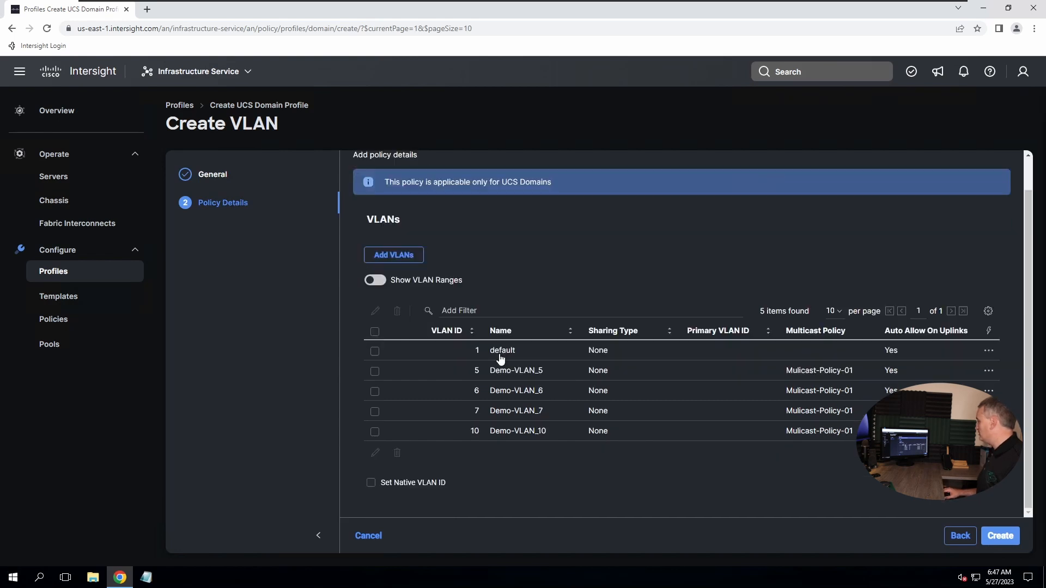
pyautogui.click(371, 483)
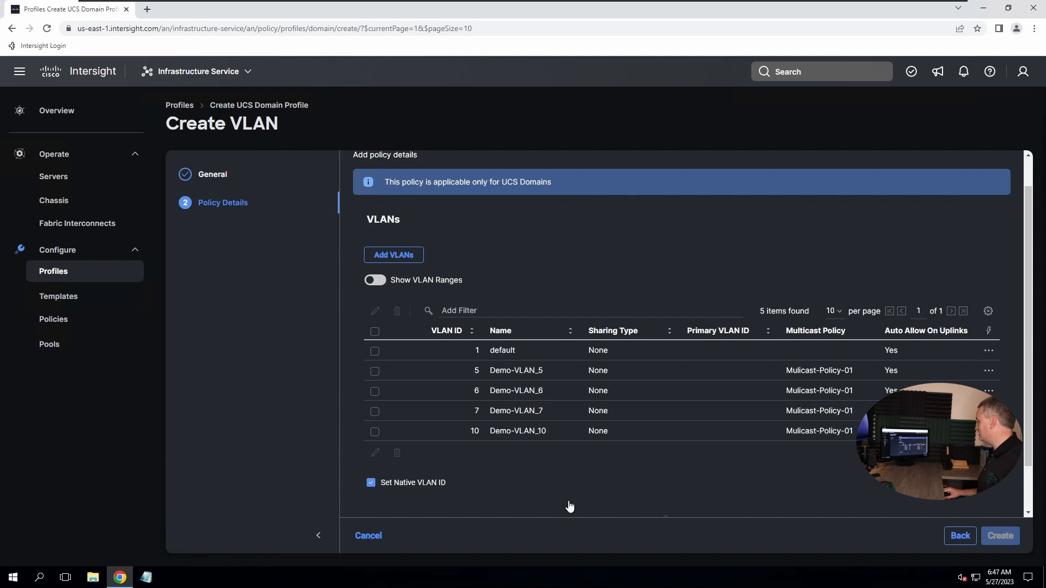
pyautogui.scroll(-1, 572, 499)
pyautogui.click(384, 429)
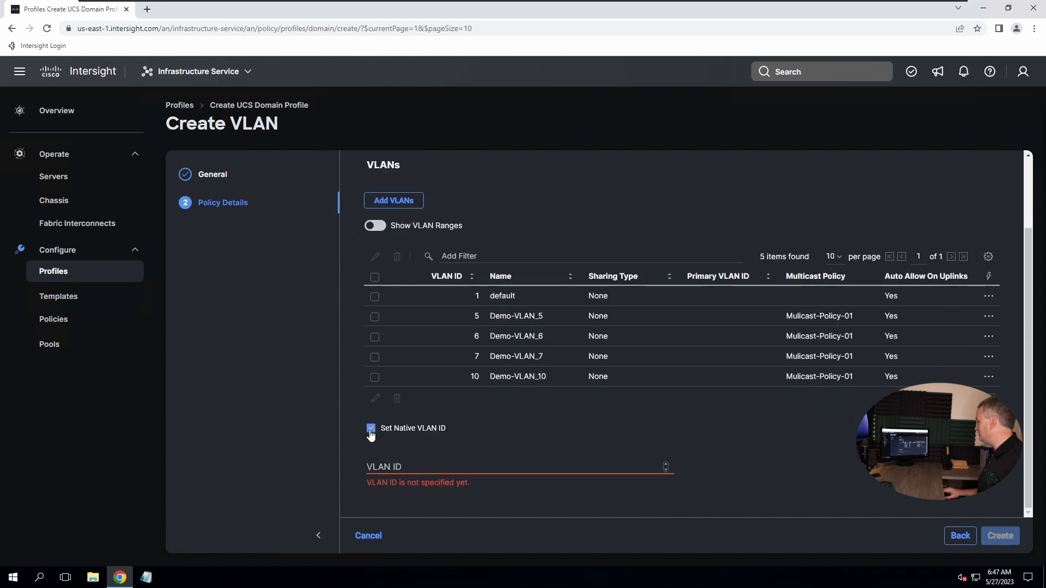
pyautogui.scroll(1, 609, 441)
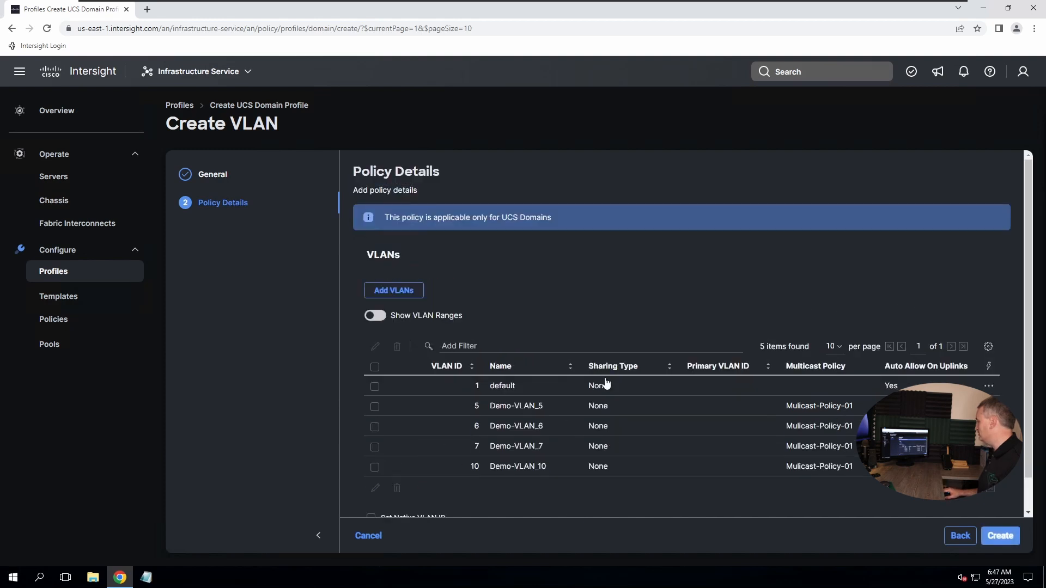
pyautogui.click(1001, 537)
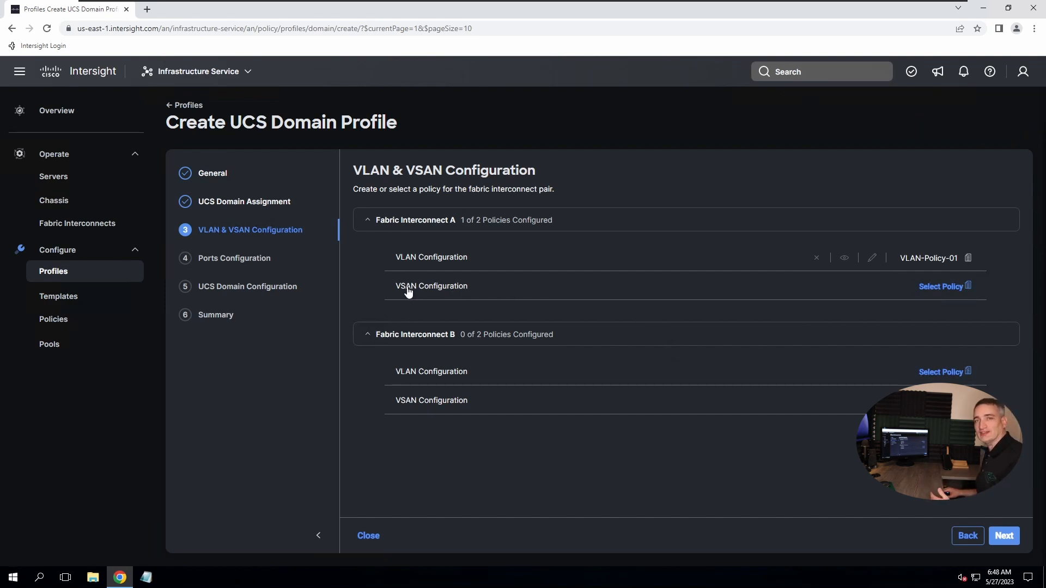
# Assign VLAN-Policy-01 to Fabric Interconnect B's VLAN configuration and advance to Ports Configuration
pyautogui.click(959, 286)
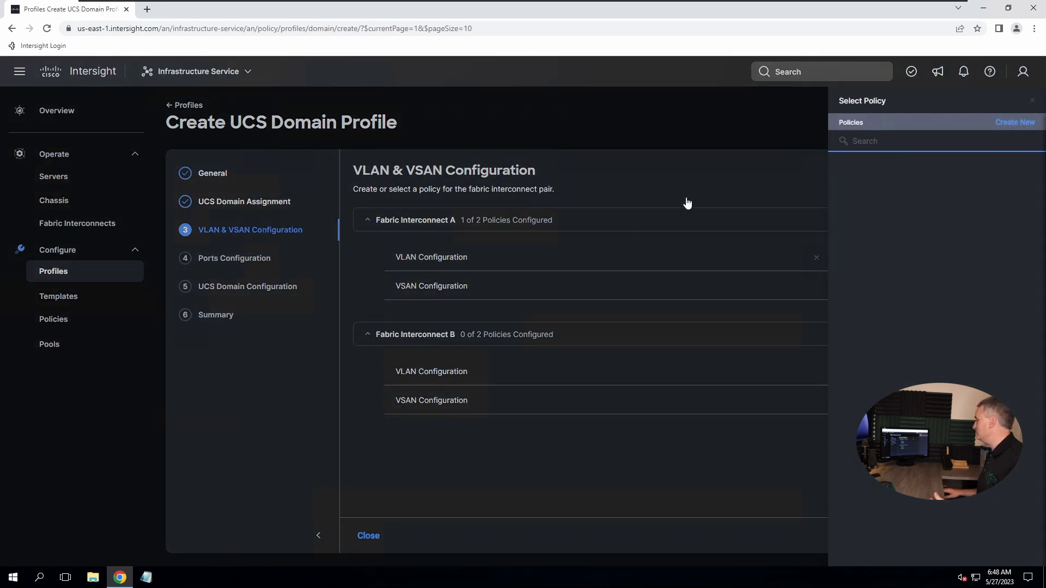
pyautogui.click(689, 182)
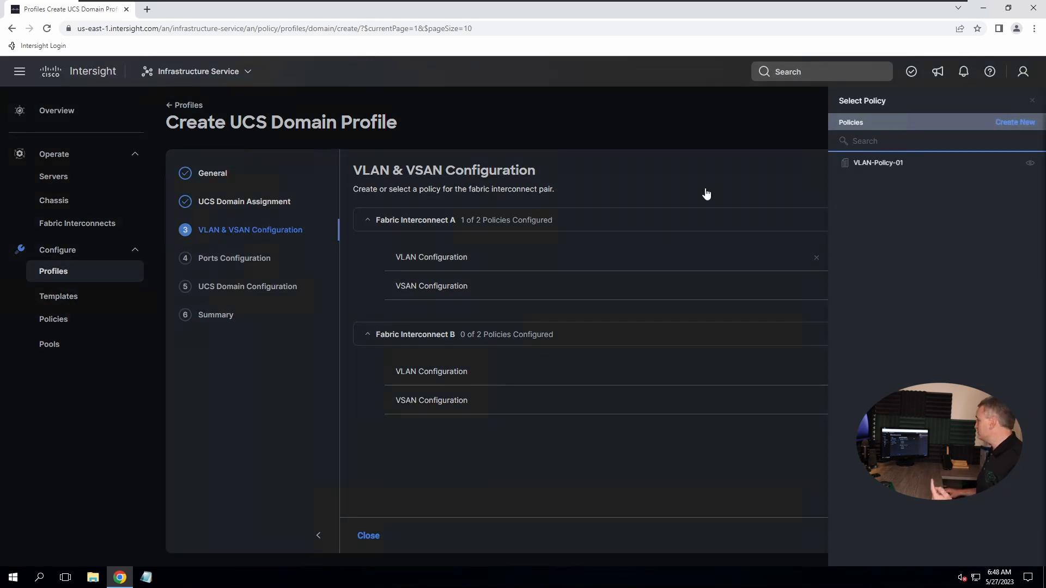
pyautogui.click(871, 166)
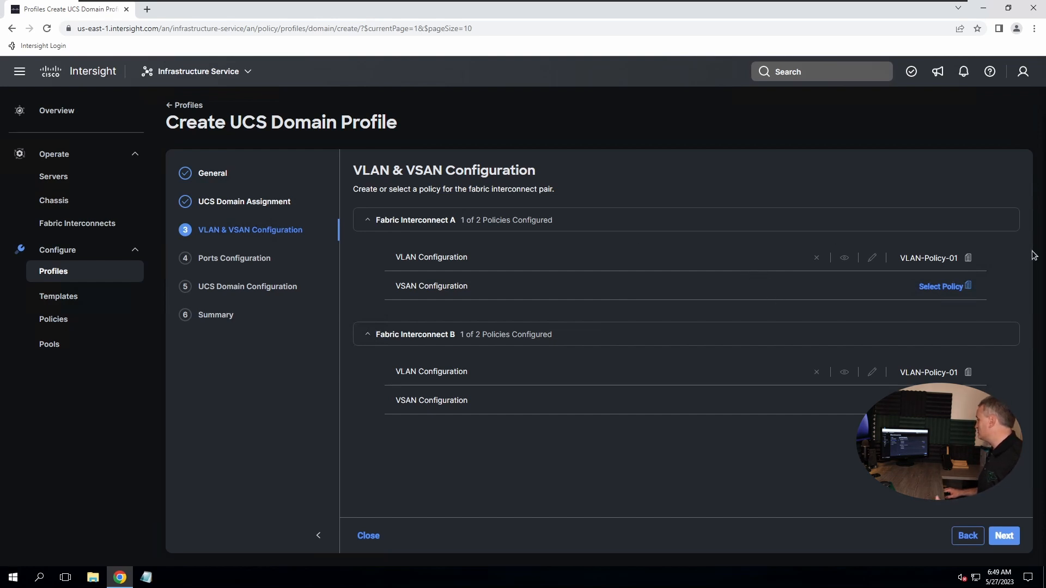
pyautogui.click(1003, 536)
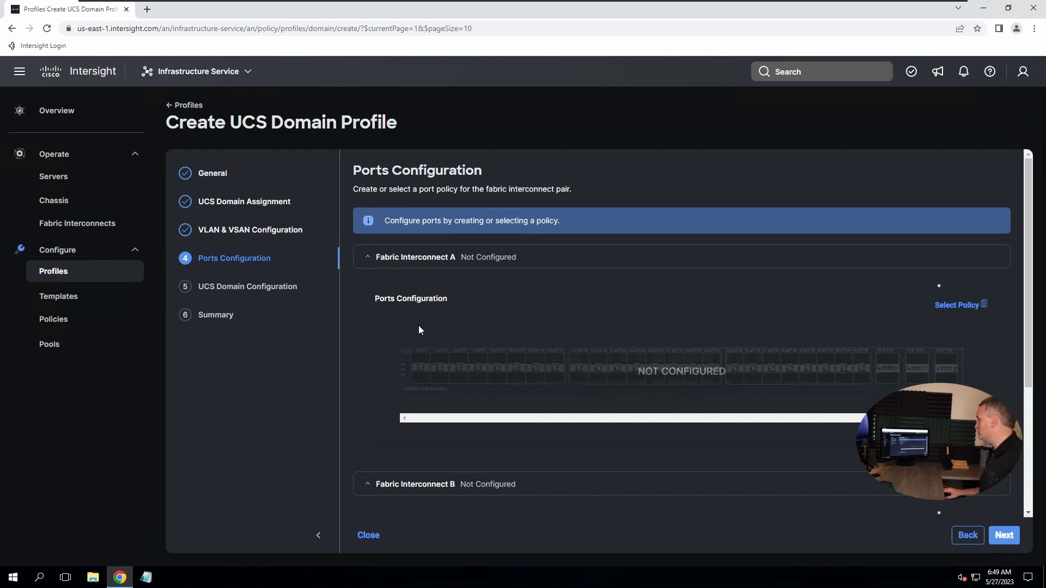
# Create port policy Port-Policy-01 for Fabric Interconnect A with switch model UCS-FI-6454
pyautogui.click(965, 308)
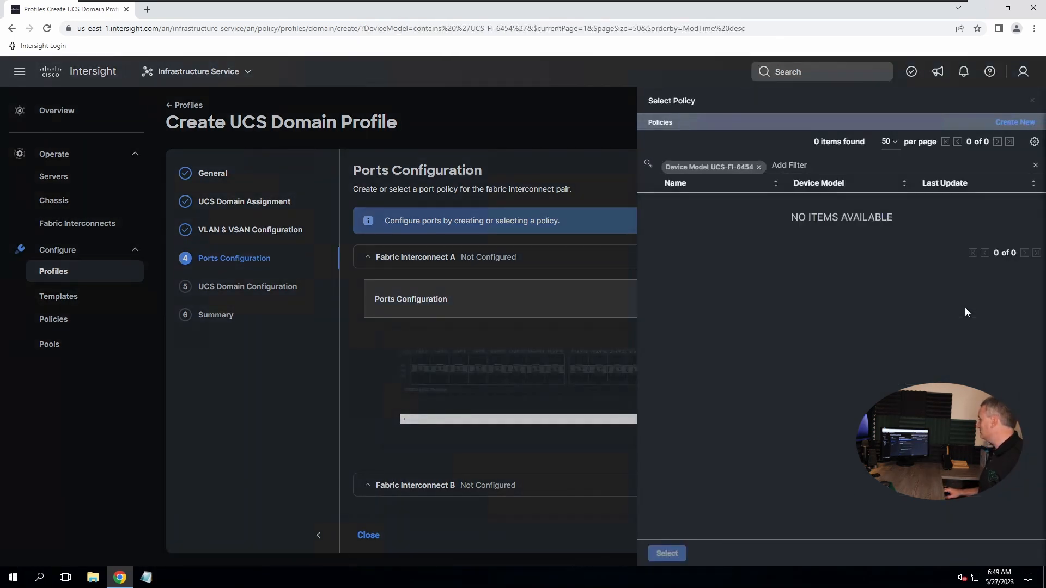
pyautogui.click(1005, 123)
pyautogui.click(417, 272)
pyautogui.write('Port-P')
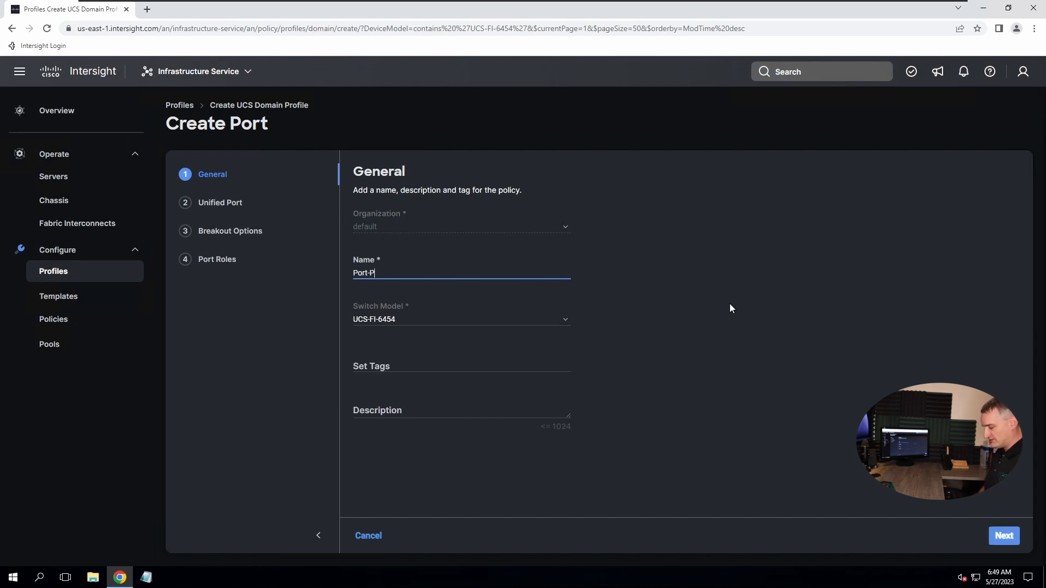
pyautogui.write('icy-01')
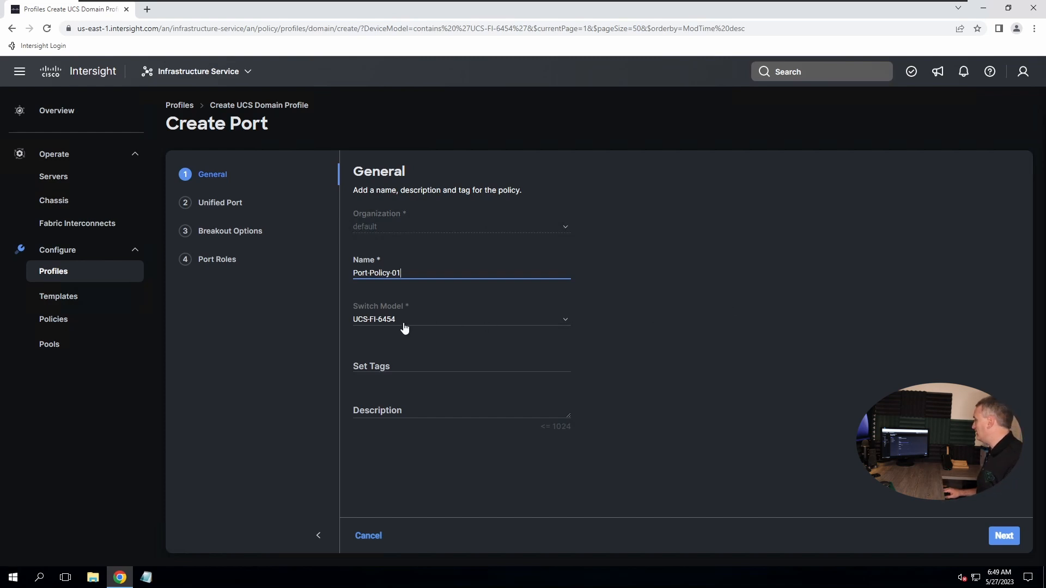
pyautogui.click(419, 321)
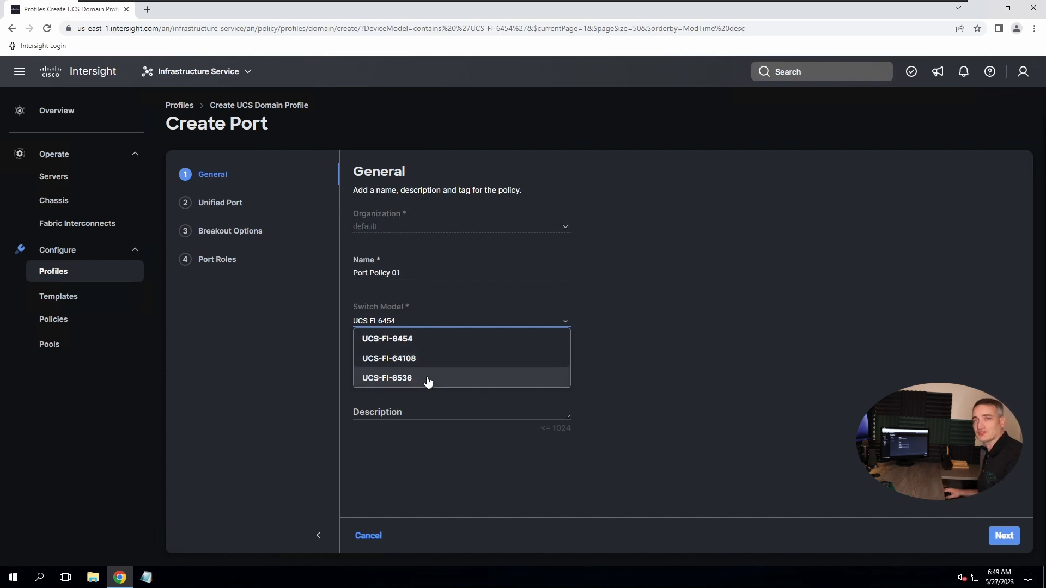
pyautogui.click(424, 342)
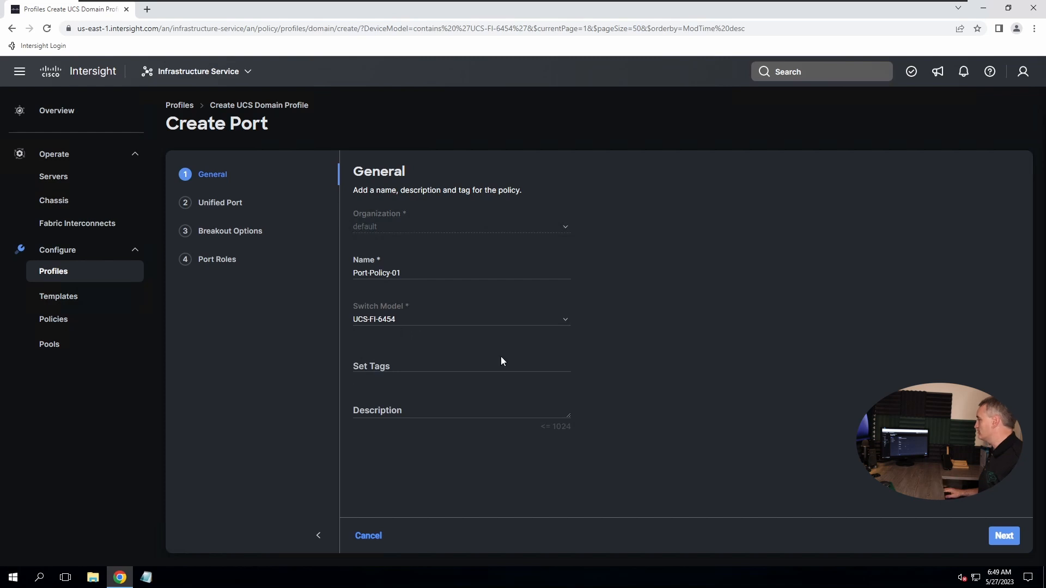
pyautogui.click(995, 538)
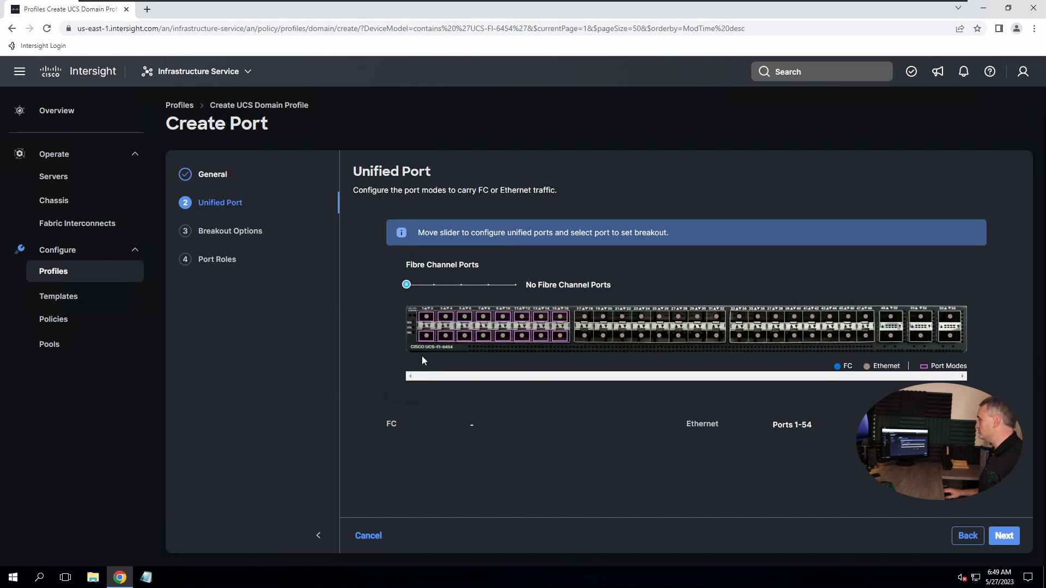
# Try 4, 8 and 12 Fibre Channel ports, then leave all 54 ports Ethernet
pyautogui.click(435, 285)
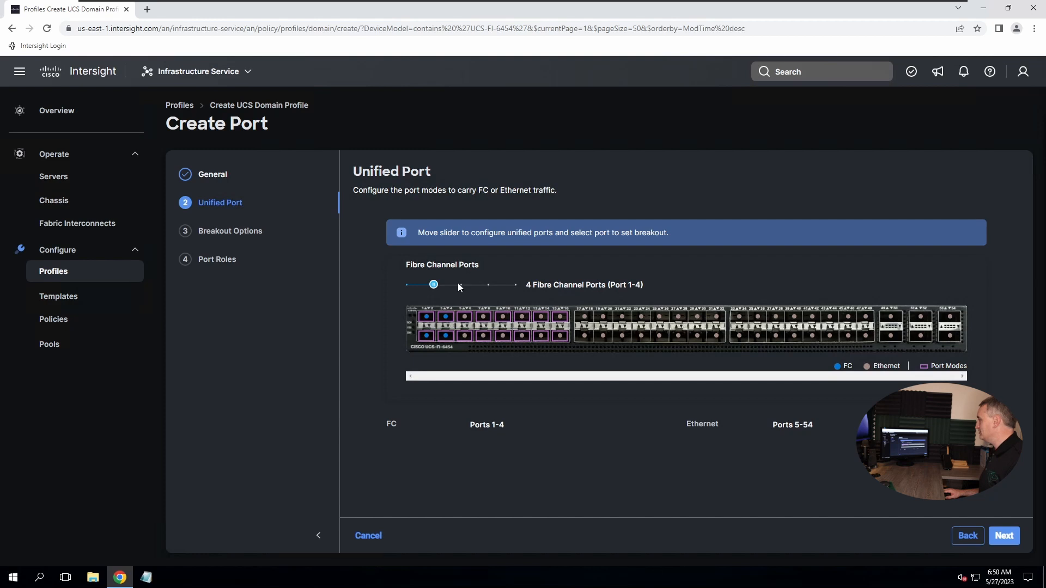
pyautogui.click(460, 285)
pyautogui.click(487, 285)
pyautogui.click(407, 284)
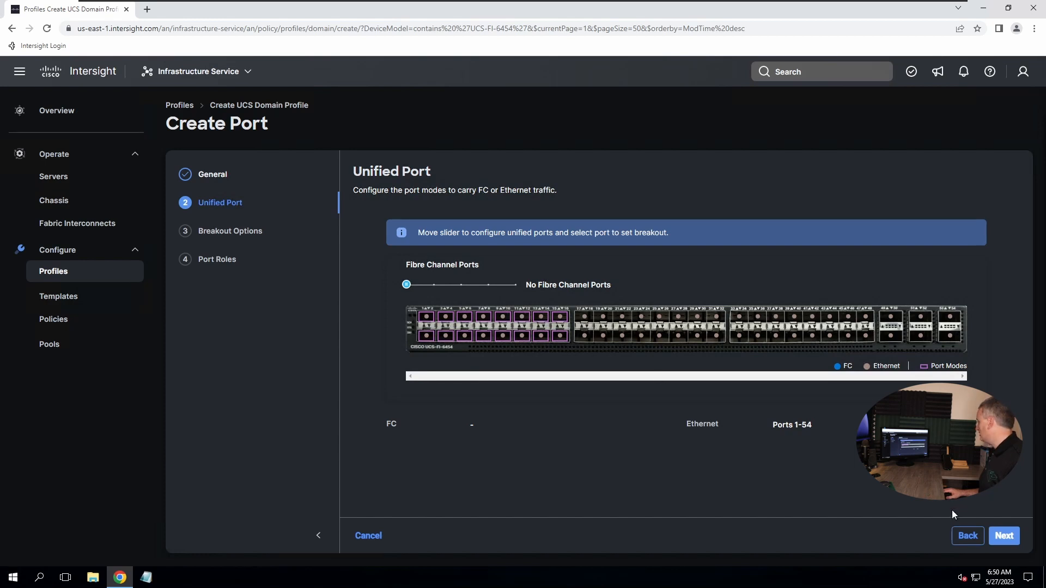
pyautogui.click(1005, 541)
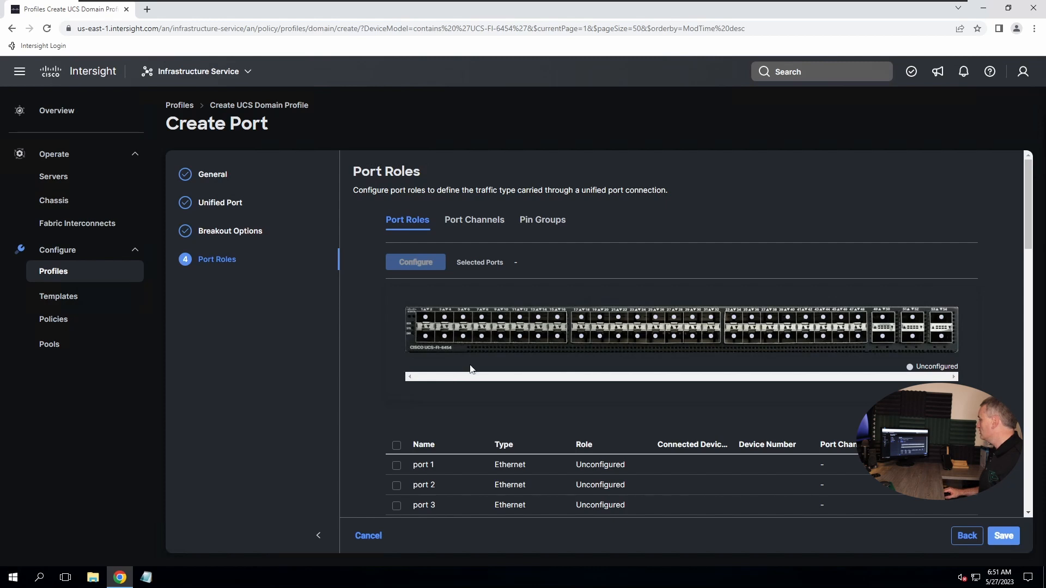
# Select ports 17 and 18 in the switch diagram for role configuration
pyautogui.click(579, 341)
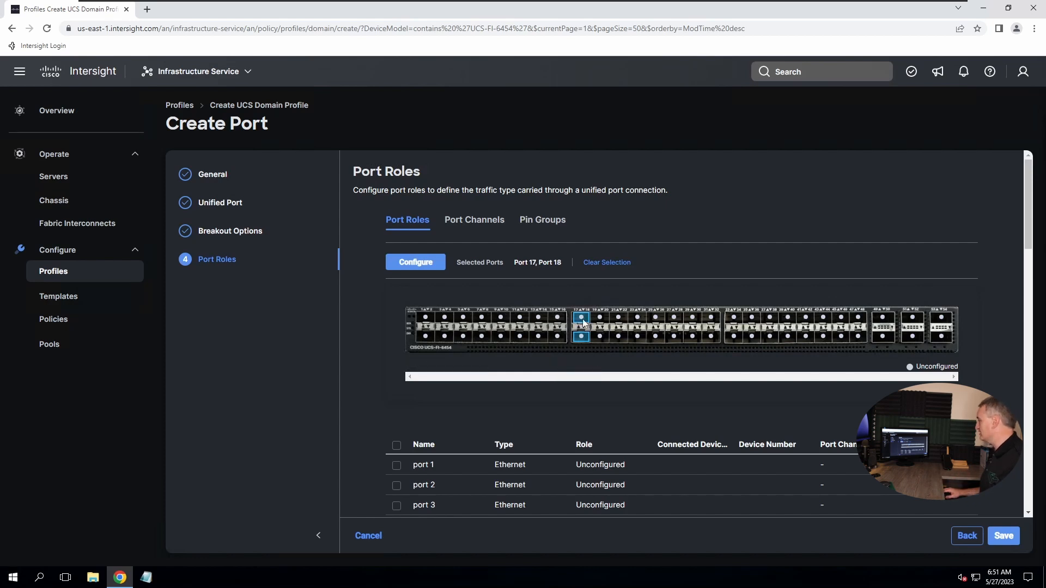
pyautogui.scroll(-10, 391, 409)
pyautogui.scroll(2, 390, 409)
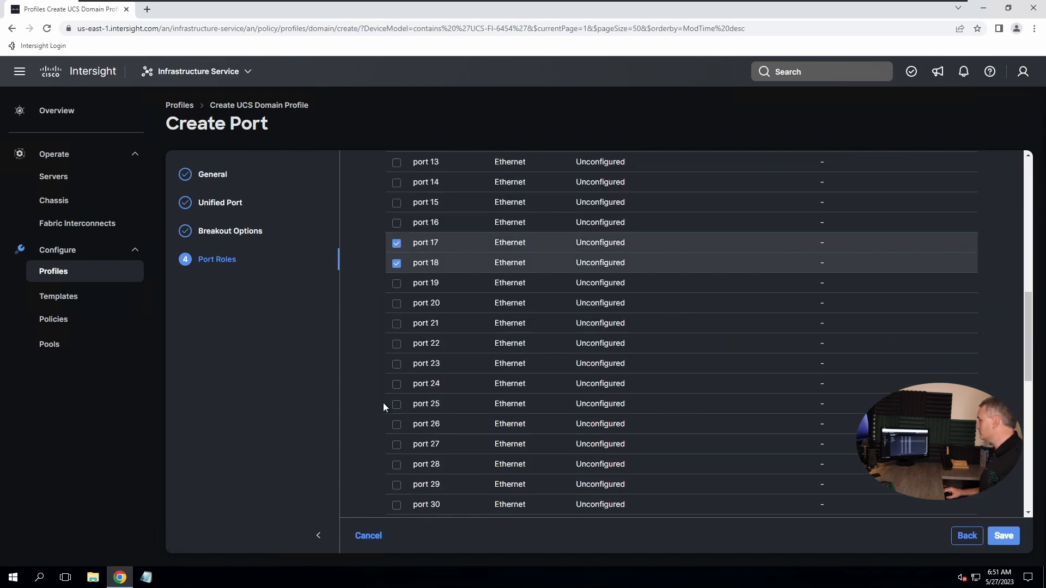
pyautogui.click(396, 244)
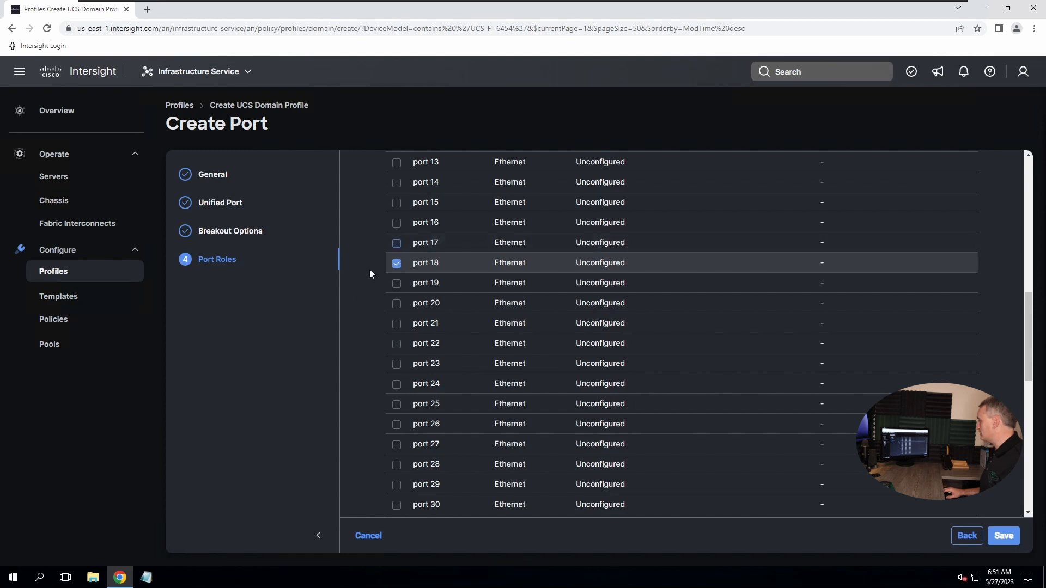
pyautogui.click(395, 244)
pyautogui.scroll(8, 380, 304)
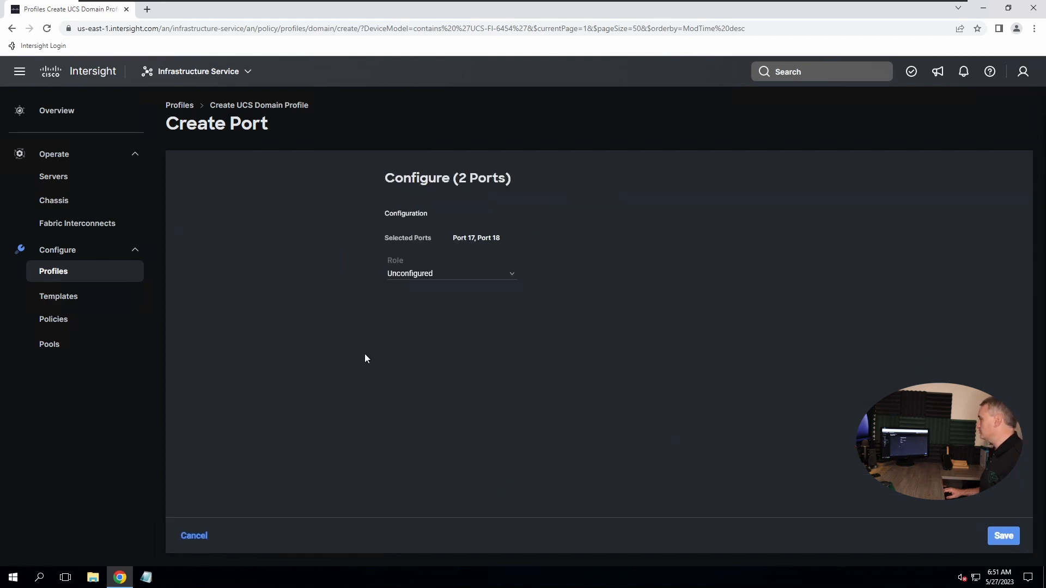
# Give ports 17 and 18 the Server role, leaving FEC on Auto
pyautogui.click(436, 278)
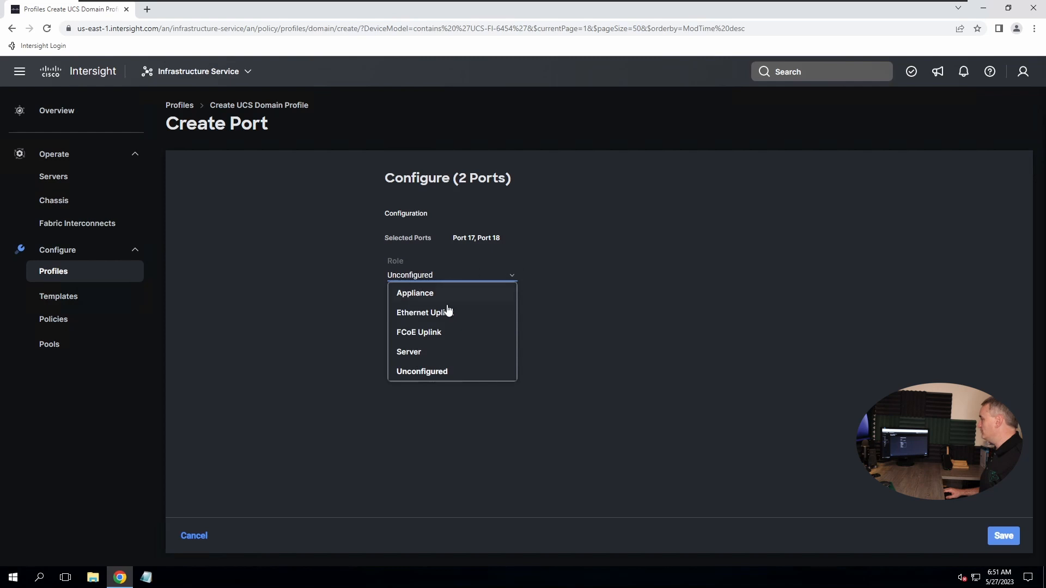
pyautogui.click(406, 354)
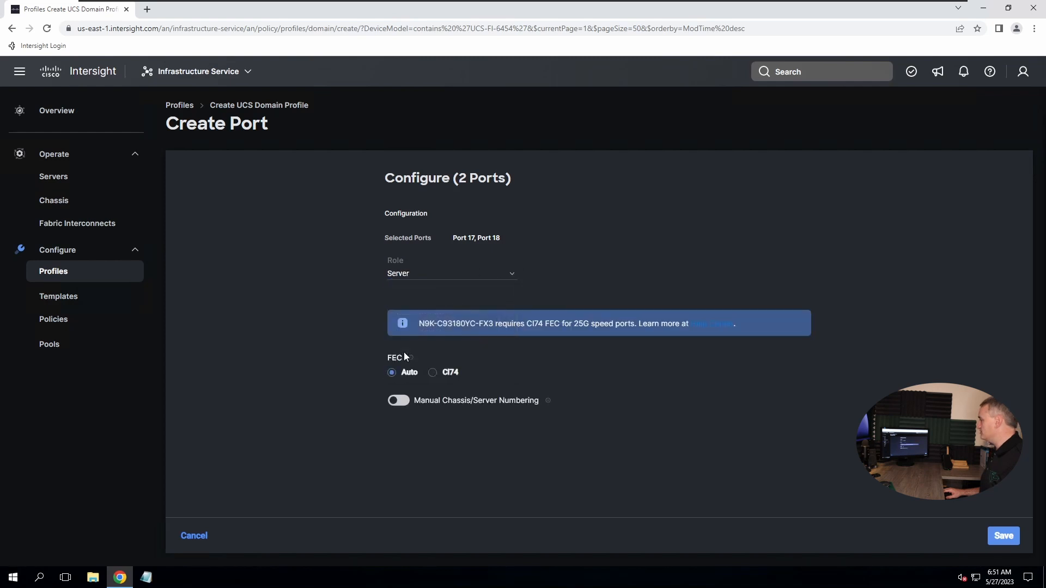
pyautogui.click(419, 279)
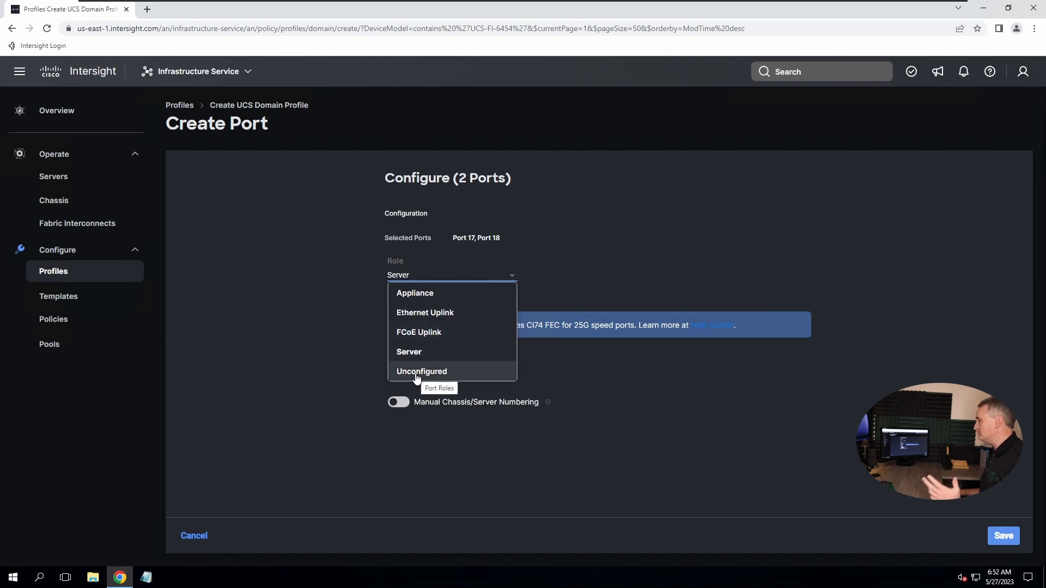
pyautogui.click(642, 261)
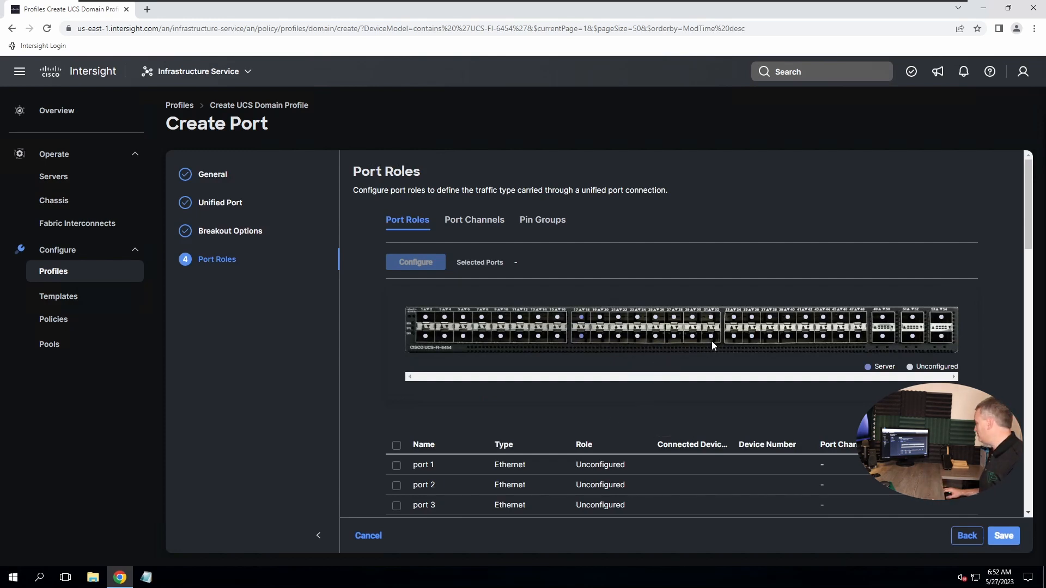
# Configure port 48 as an Ethernet Uplink, keeping Admin Speed and FEC at Auto
pyautogui.click(857, 337)
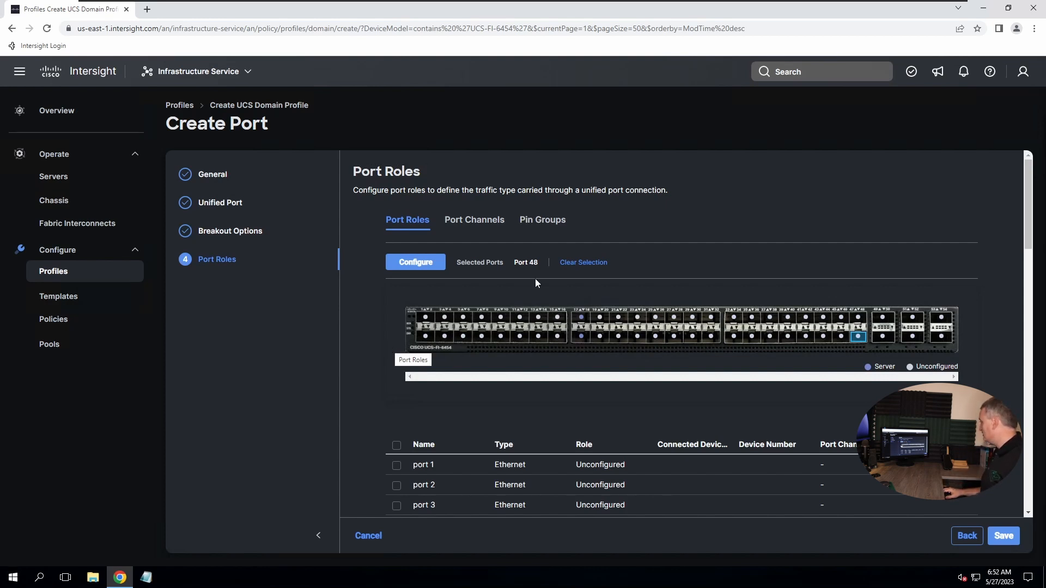
pyautogui.click(421, 262)
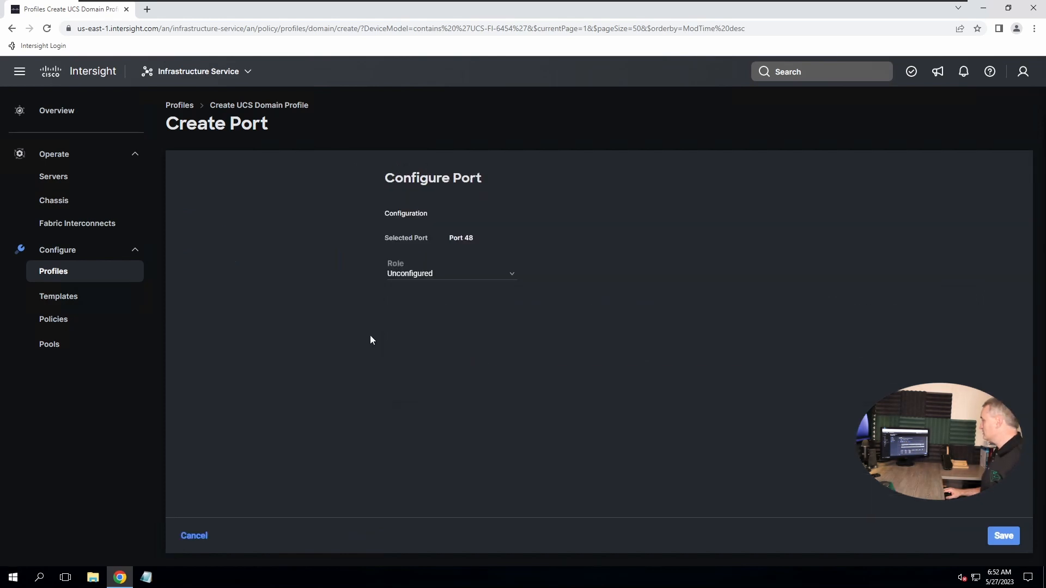
pyautogui.click(429, 276)
pyautogui.click(435, 314)
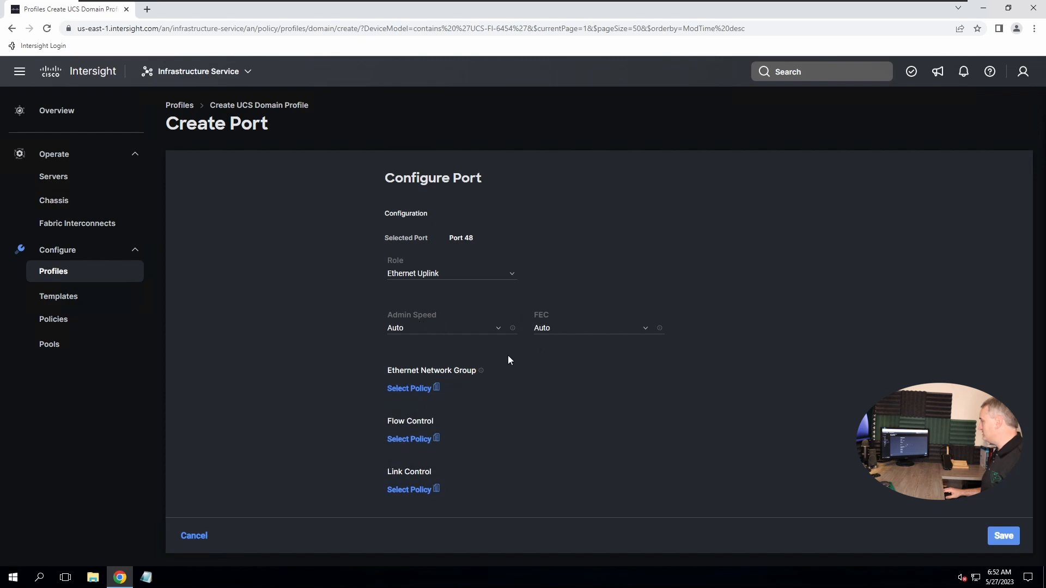
pyautogui.click(557, 330)
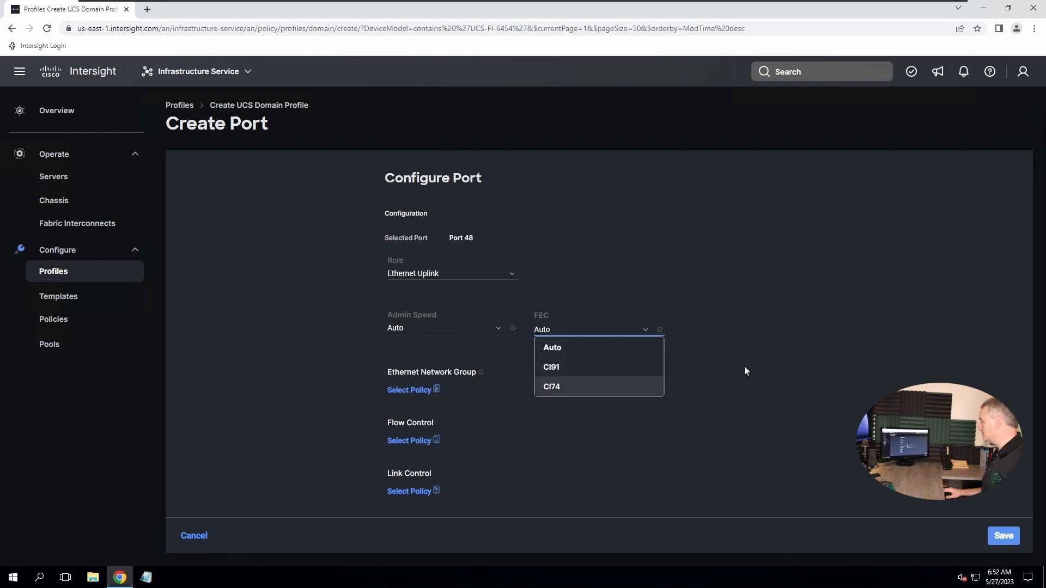
pyautogui.click(719, 305)
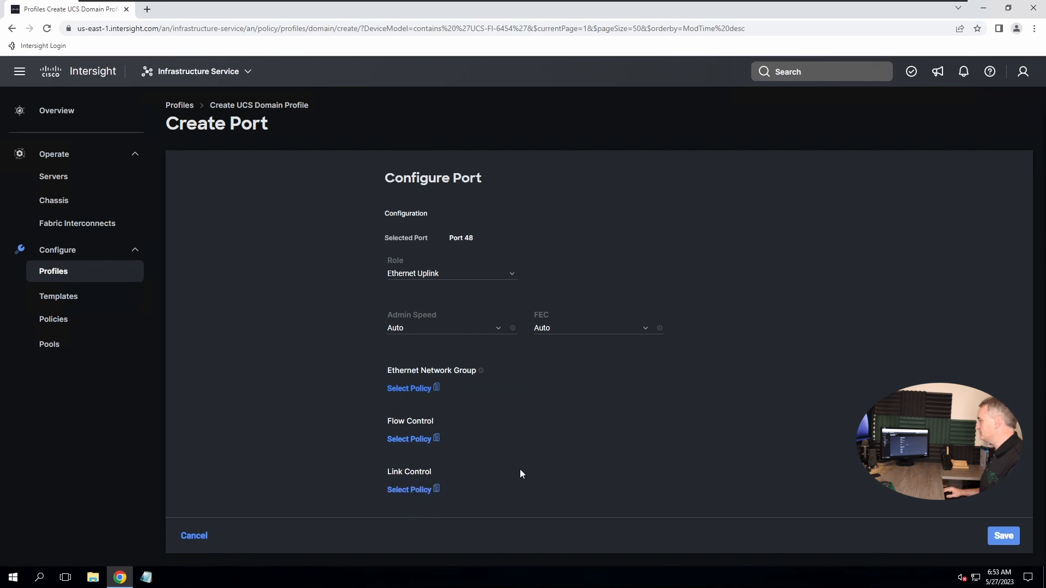
pyautogui.click(425, 391)
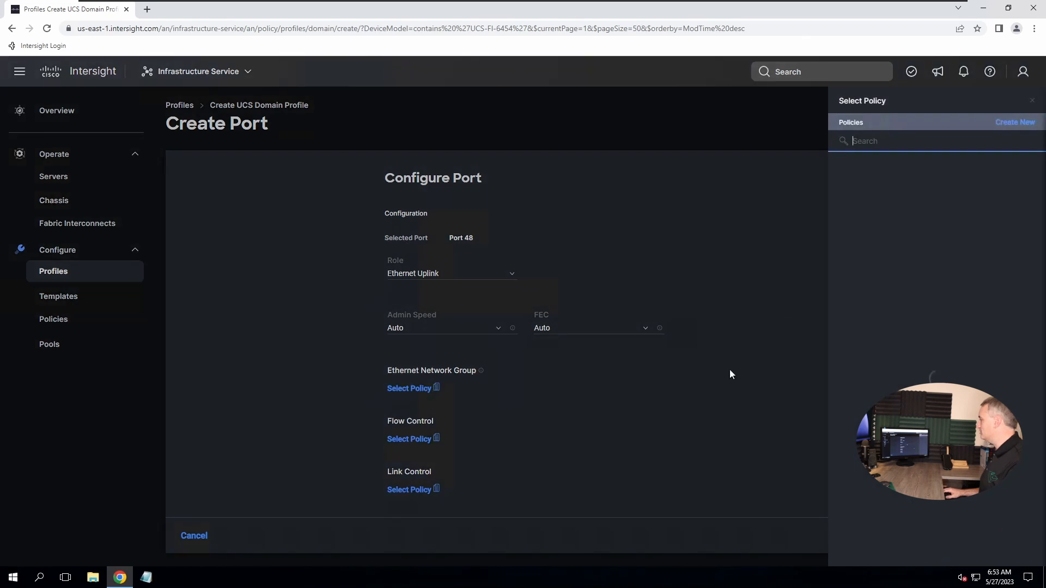
pyautogui.click(1012, 124)
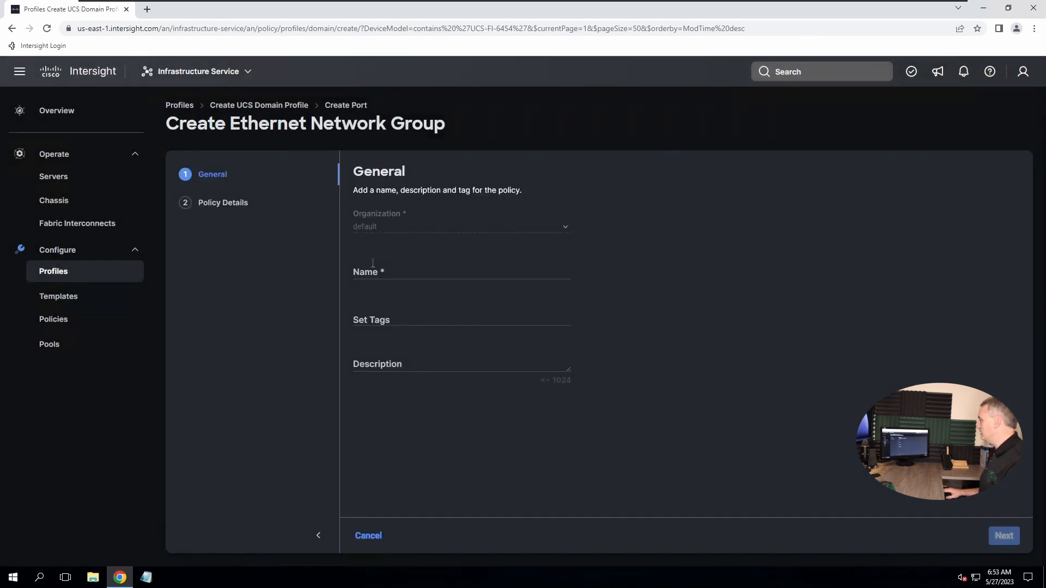
pyautogui.click(383, 271)
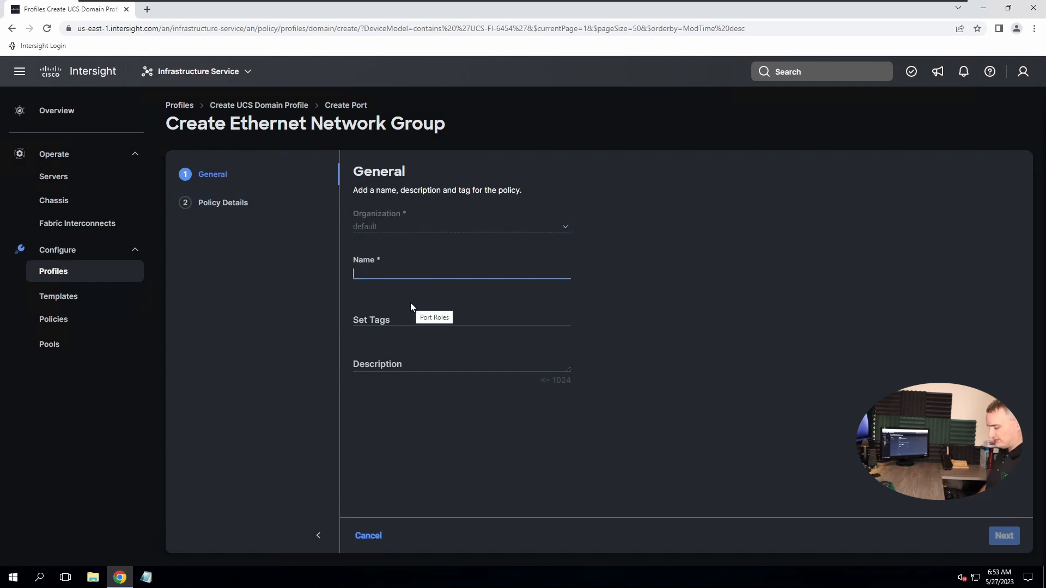
pyautogui.write('Eth-Grou')
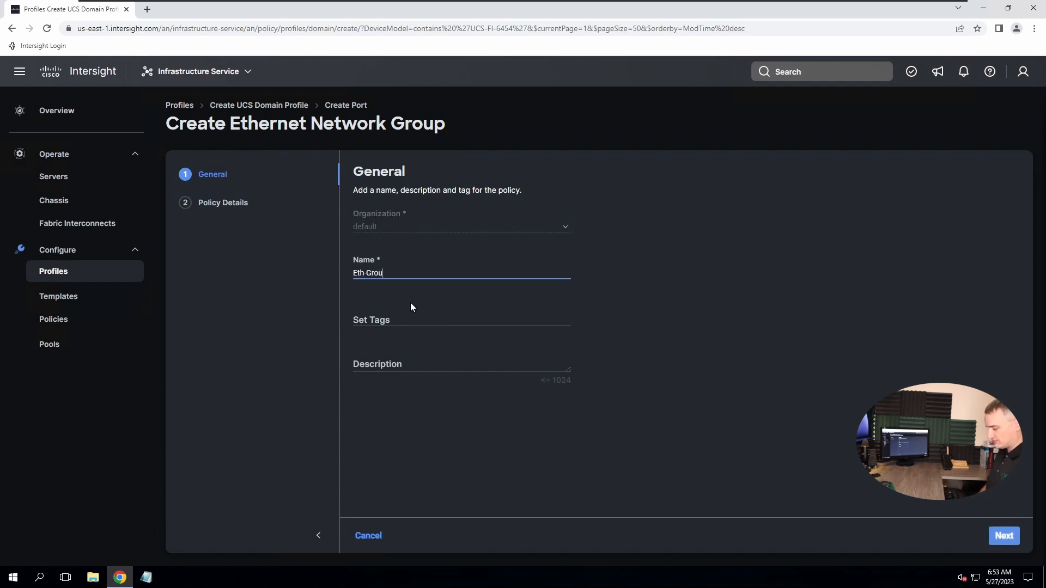
pyautogui.write('p-Policy')
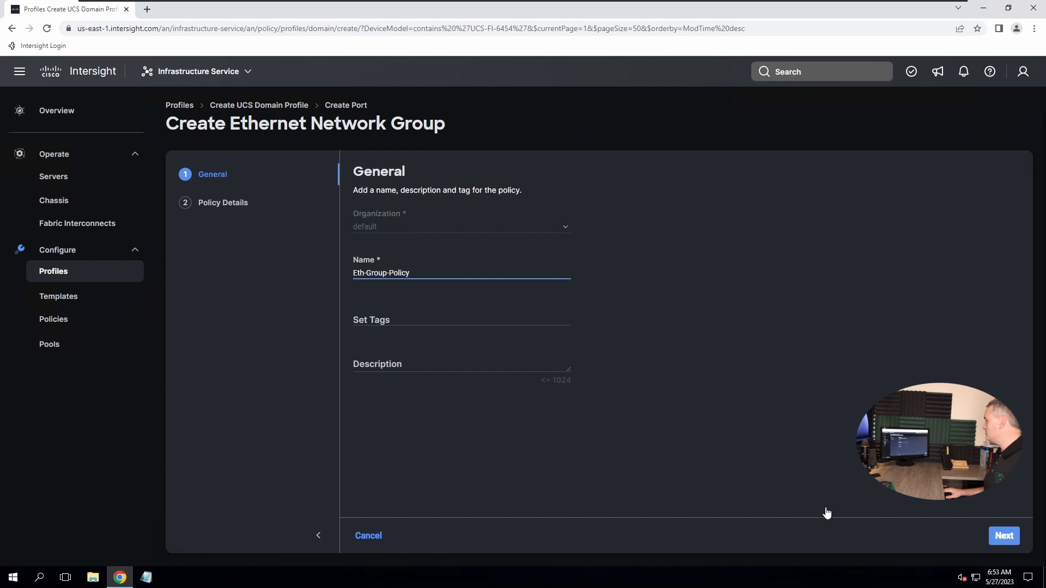
pyautogui.press('Return')
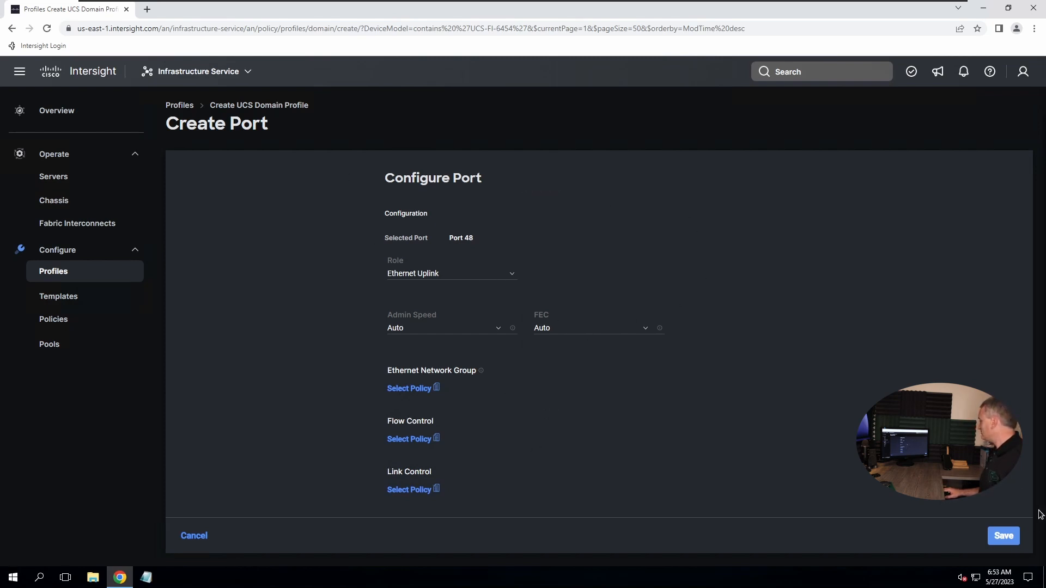
# Save port 48's Ethernet Uplink configuration
pyautogui.click(1003, 536)
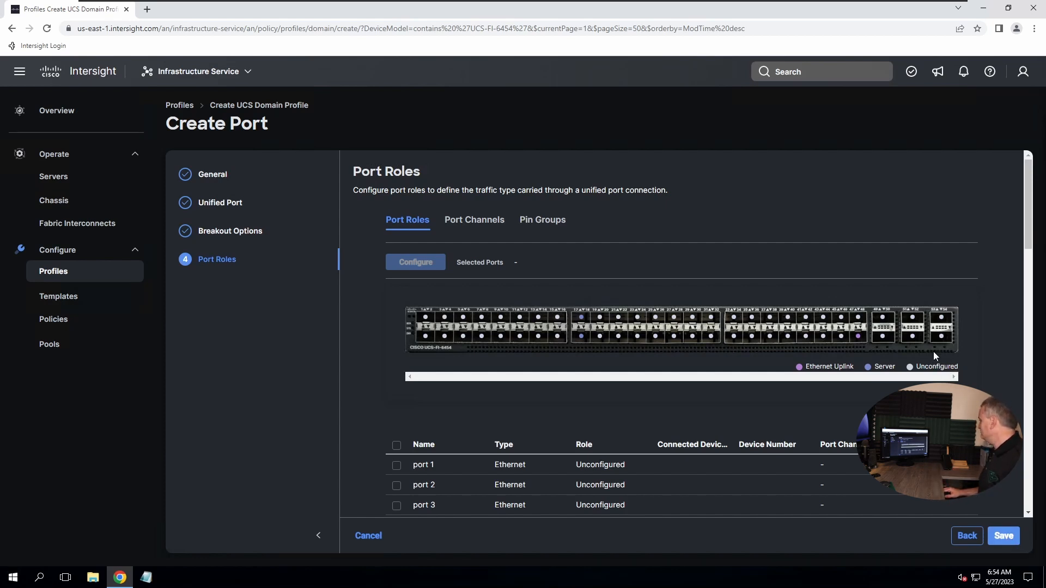
# Save Port-Policy-01, attach it to Fabric Interconnect B, and proceed to UCS Domain Configuration
pyautogui.click(1005, 539)
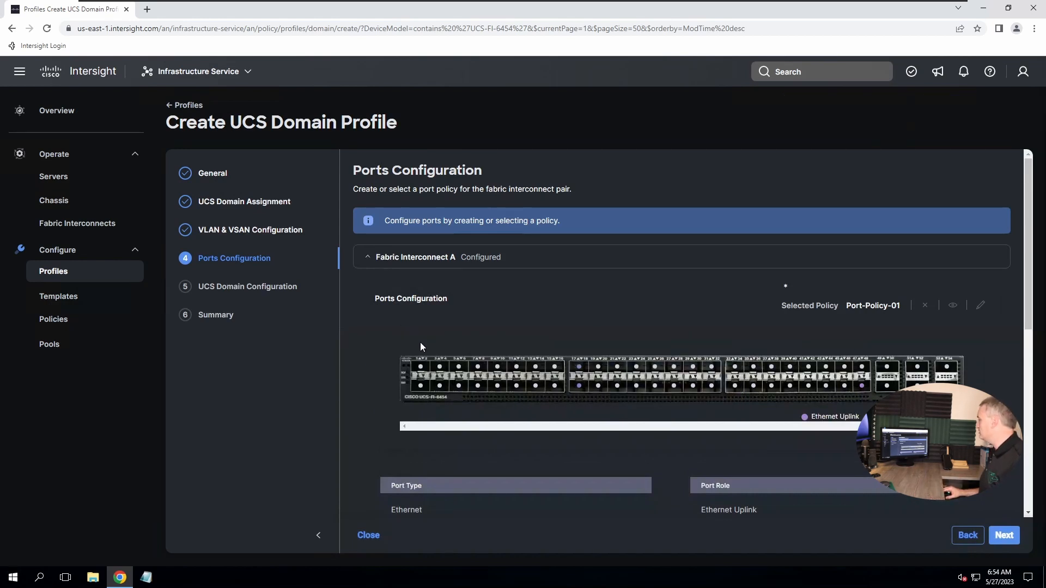
pyautogui.scroll(-6, 418, 344)
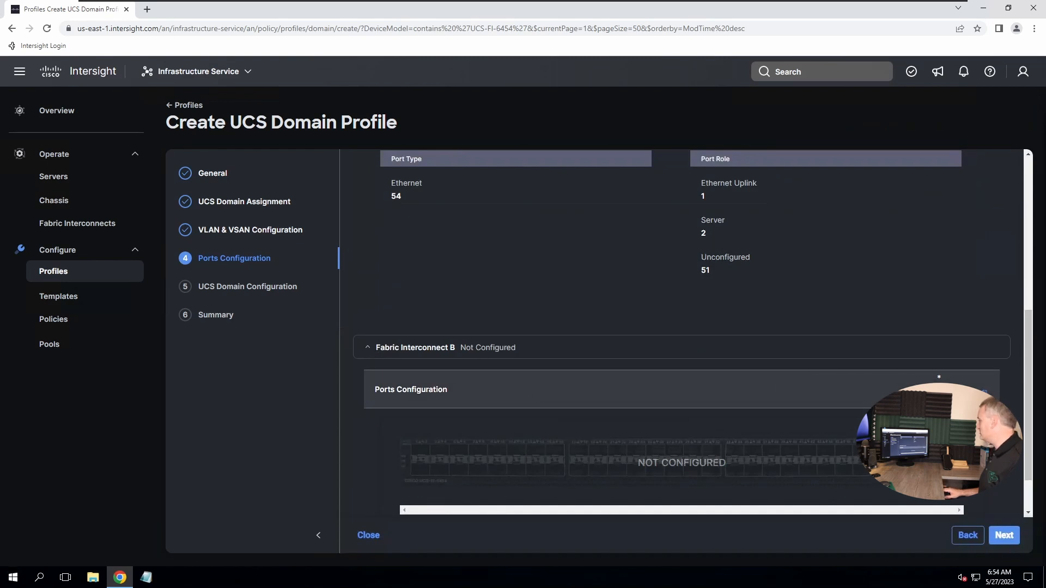
pyautogui.click(832, 416)
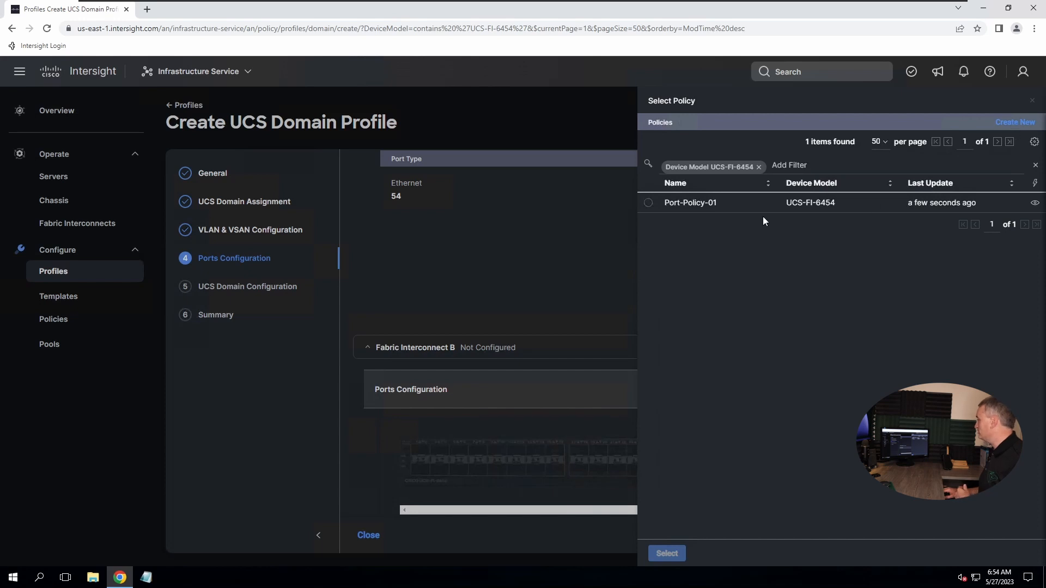
pyautogui.click(648, 203)
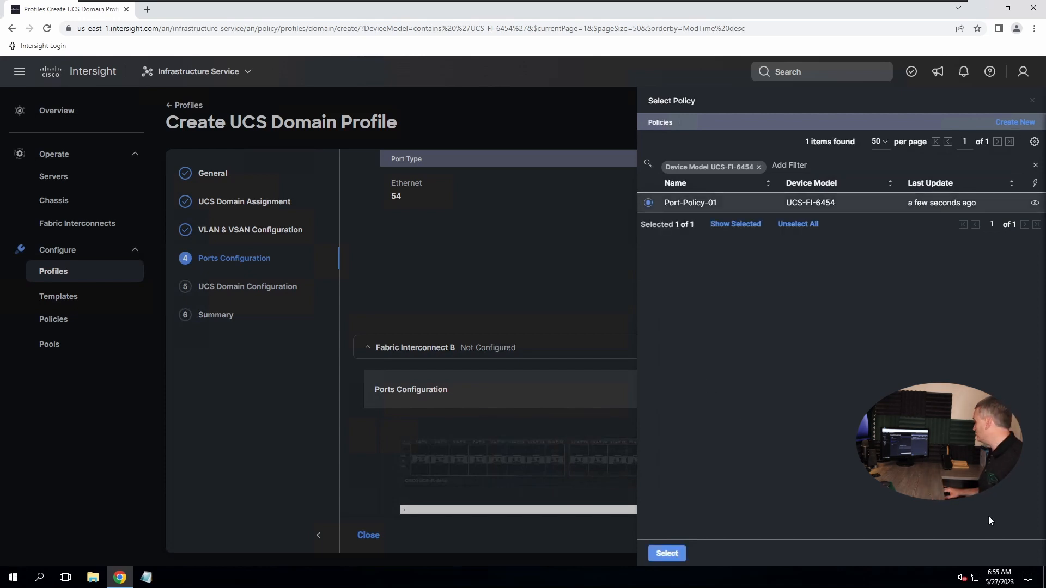
pyautogui.click(667, 554)
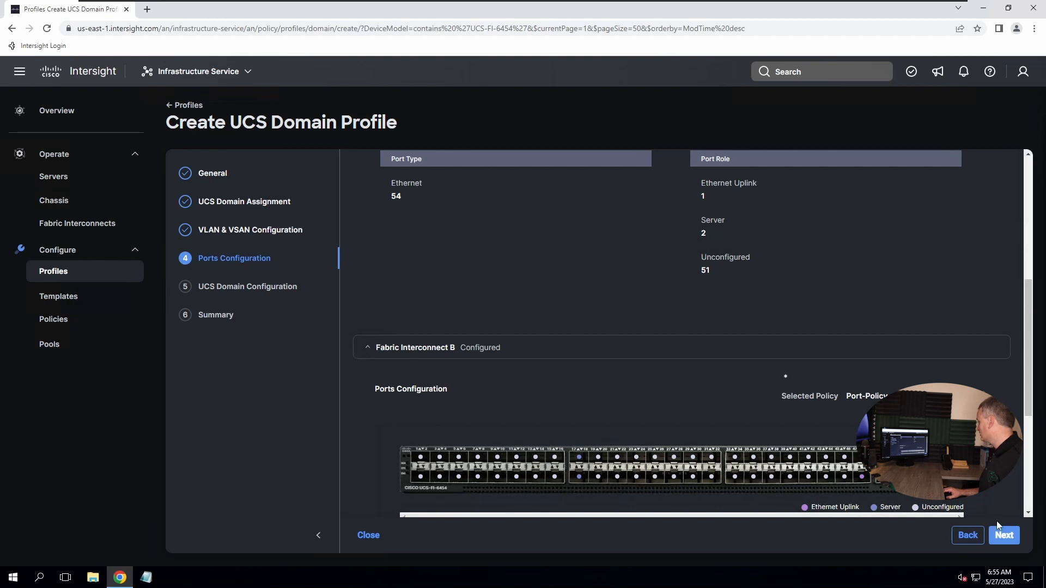
pyautogui.click(1001, 535)
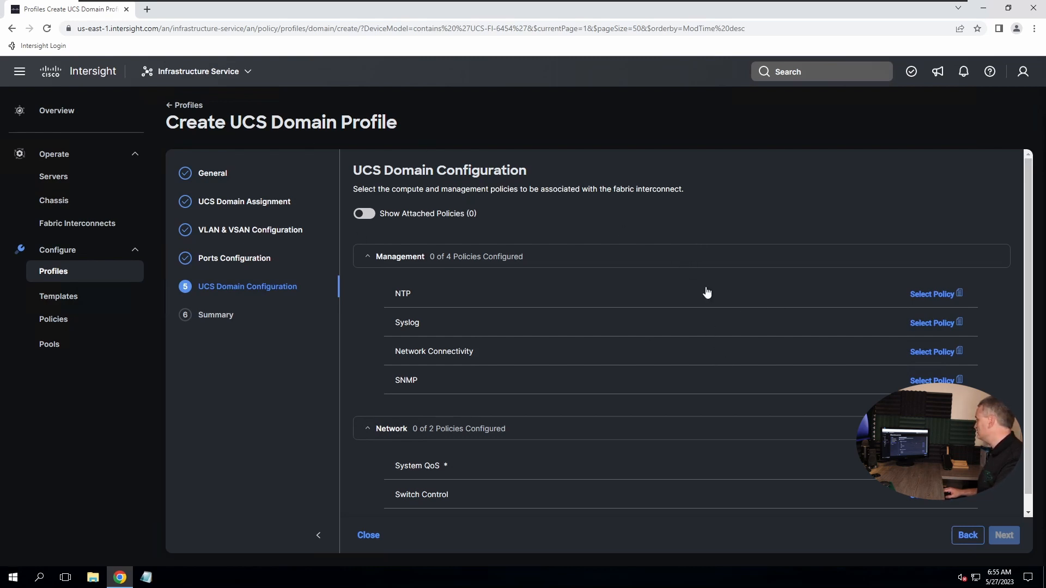
# Start a new NTP policy for the domain profile, named NTP-Policy-01
pyautogui.click(926, 296)
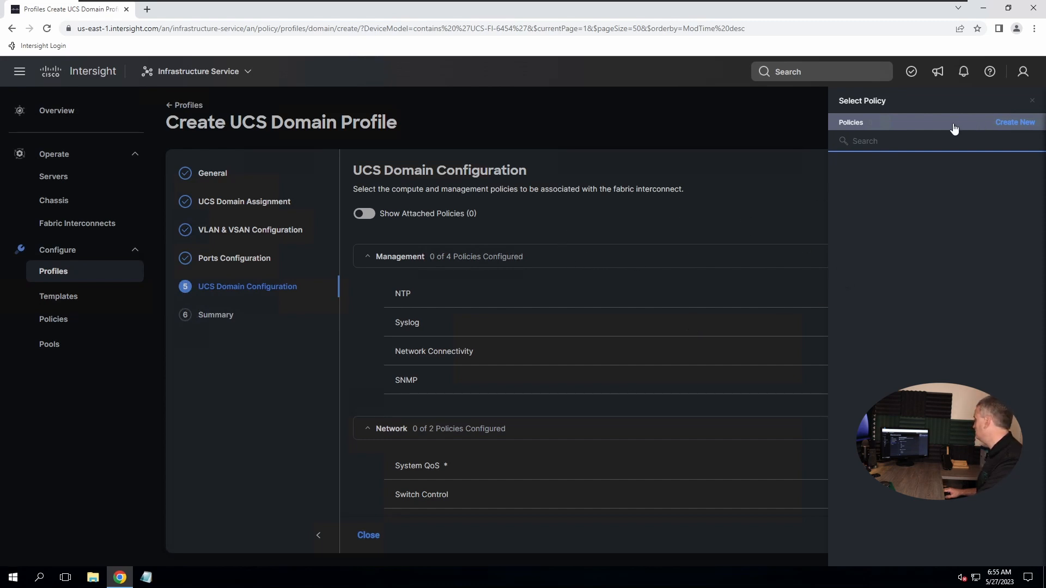
pyautogui.click(1012, 124)
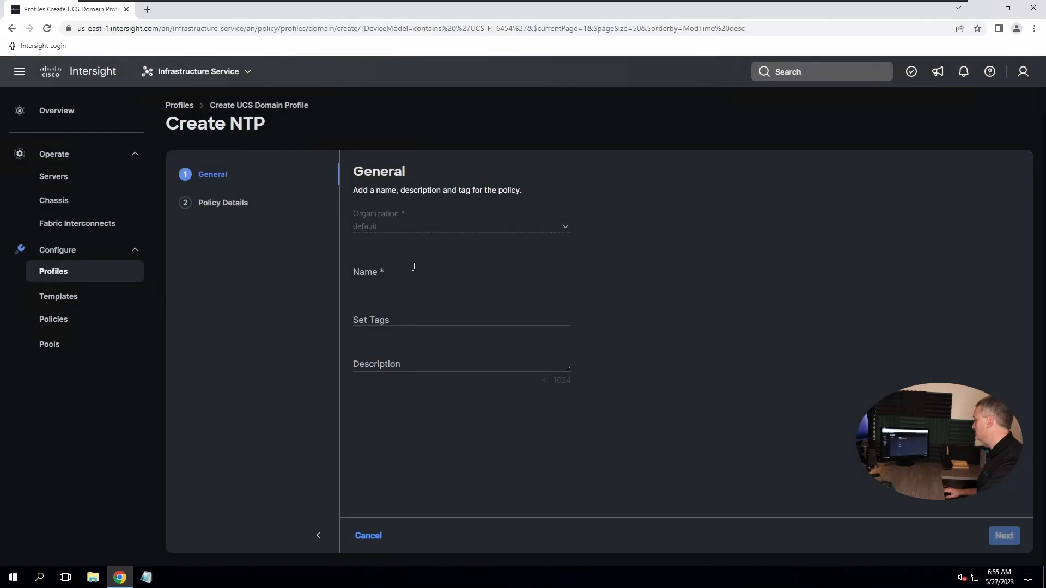
pyautogui.click(395, 272)
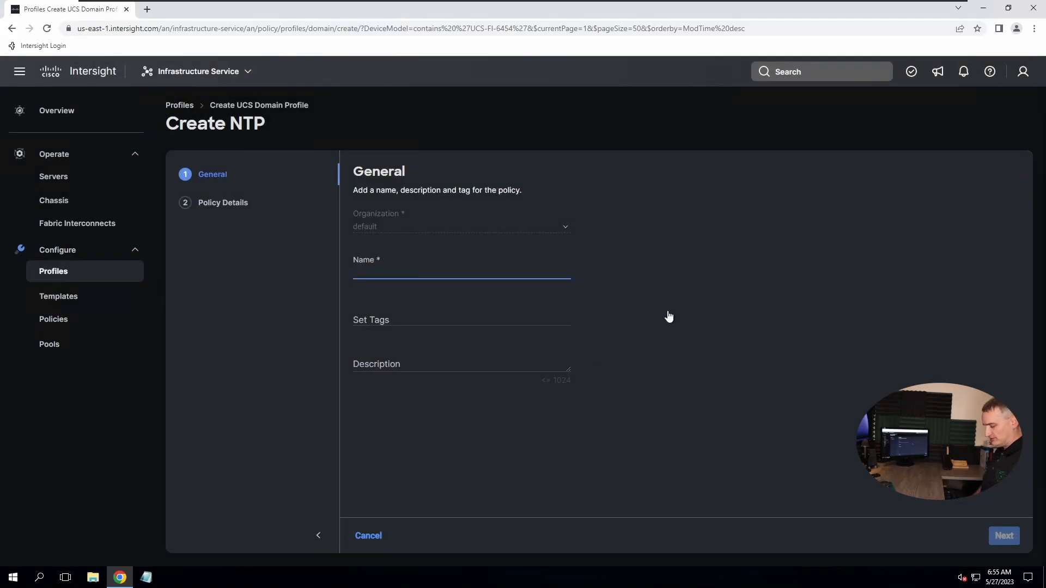
pyautogui.write('NTP-P')
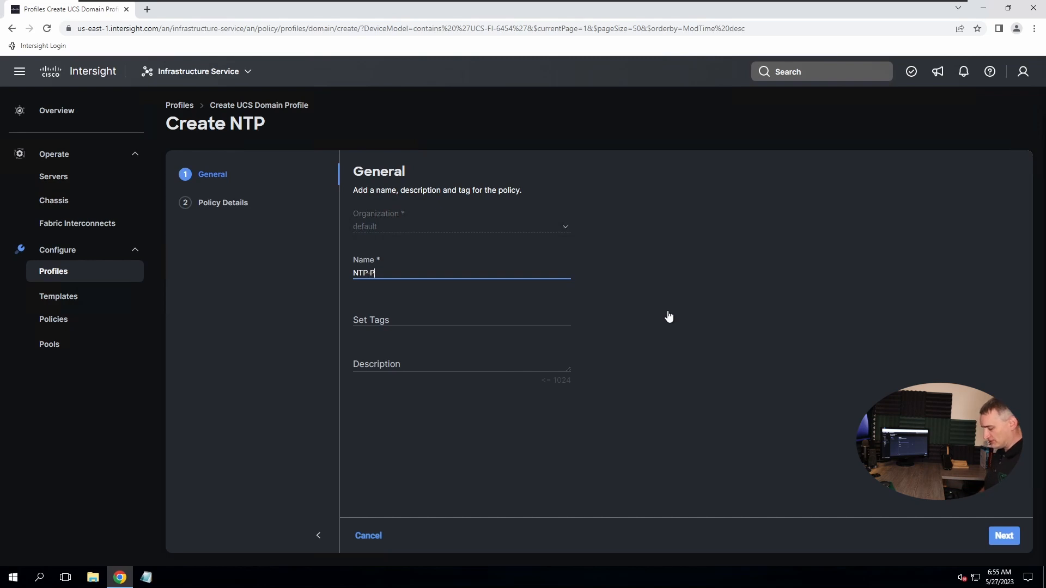
pyautogui.write('olicy-01')
pyautogui.press('Return')
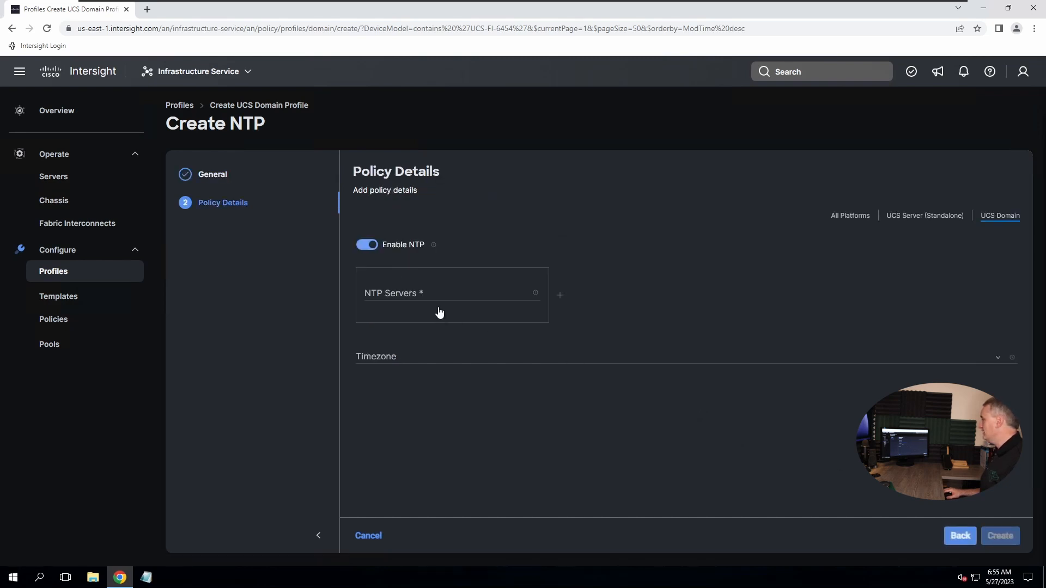
# Set NTP server 198.18.128.1 and timezone America/Los_Angeles
pyautogui.click(419, 293)
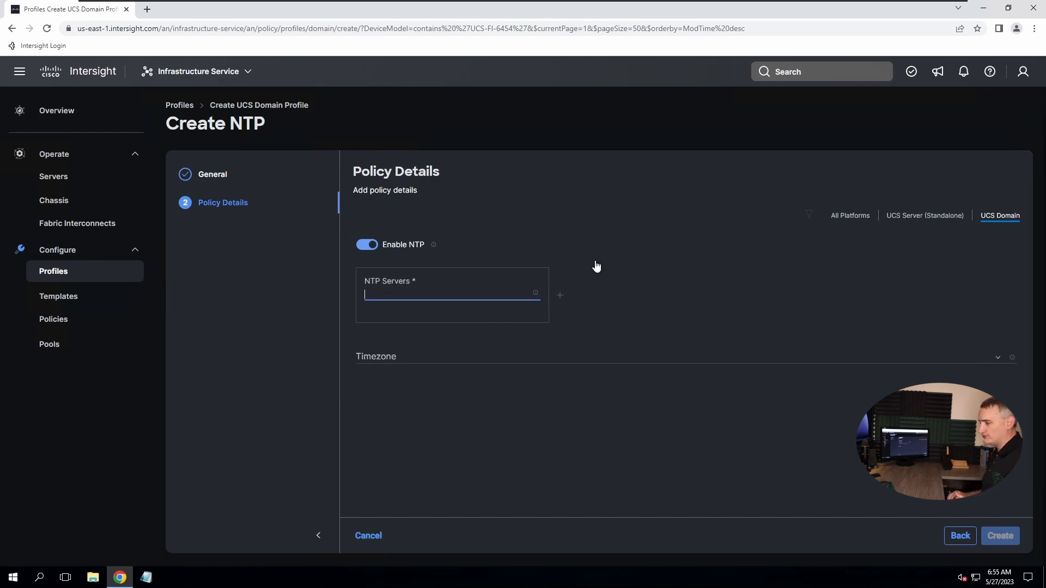
pyautogui.write('198')
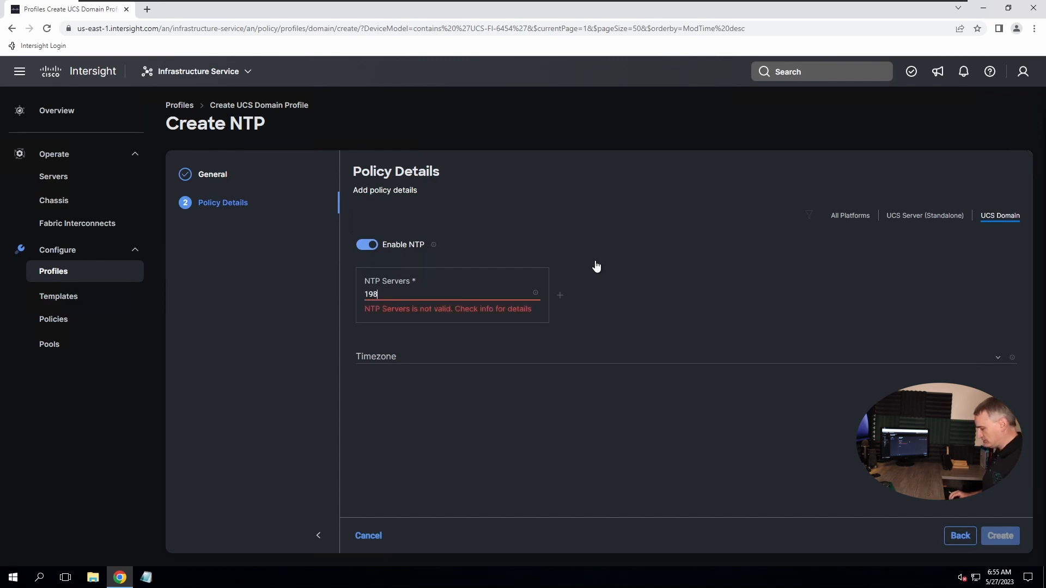
pyautogui.write('.18.128')
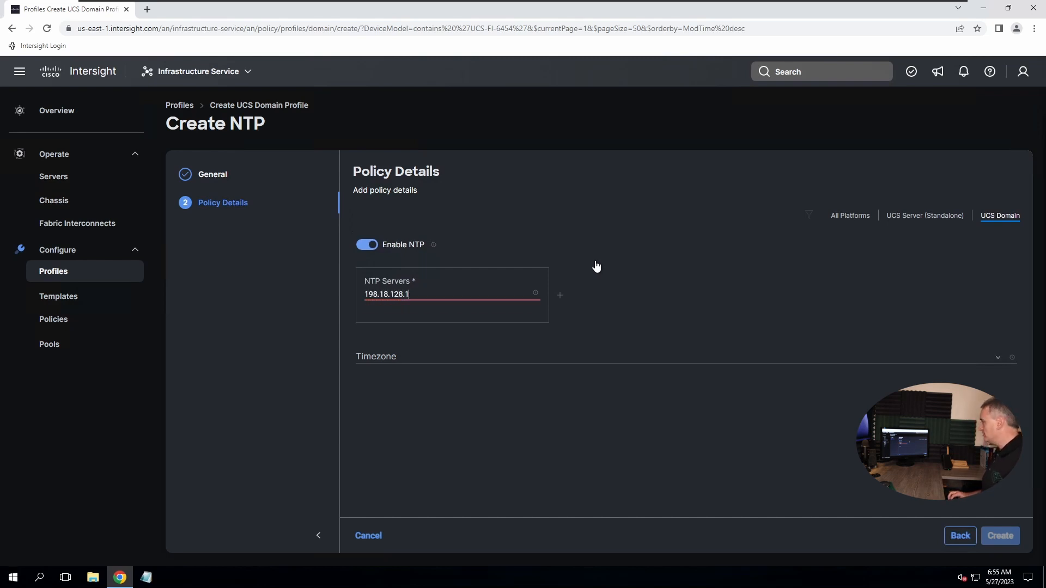
pyautogui.write('.1')
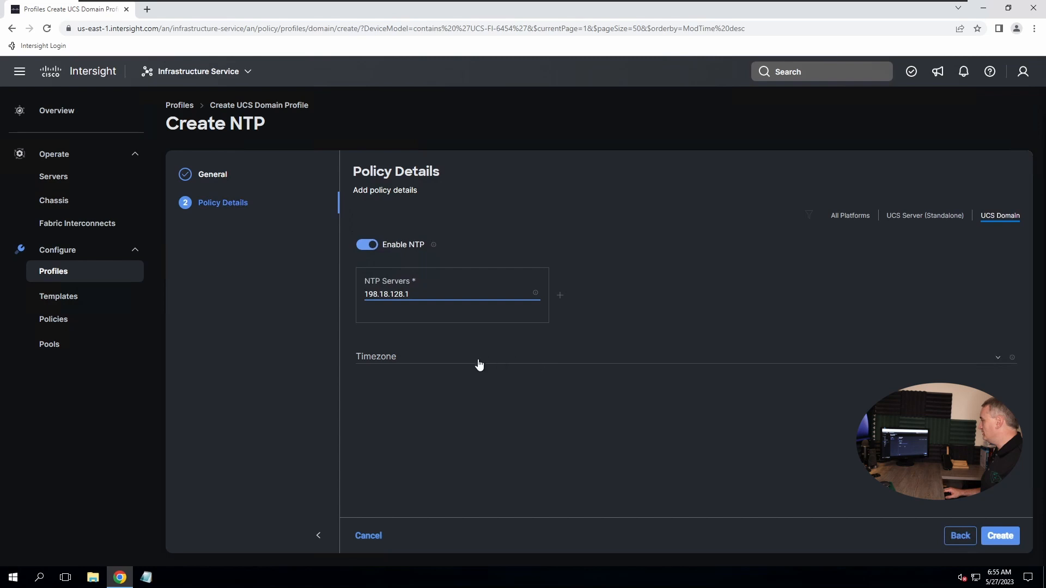
pyautogui.click(443, 364)
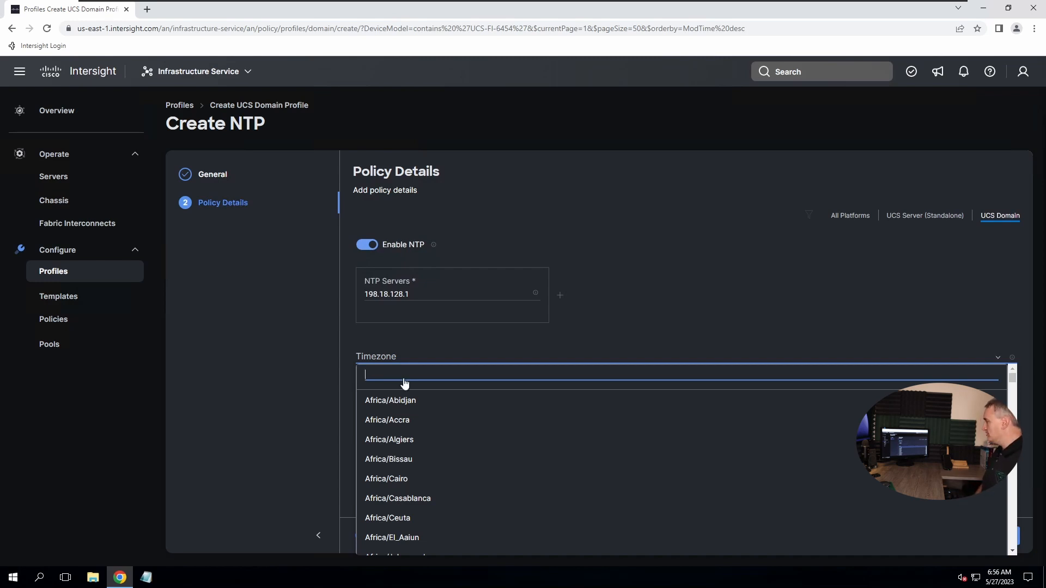
pyautogui.write('america')
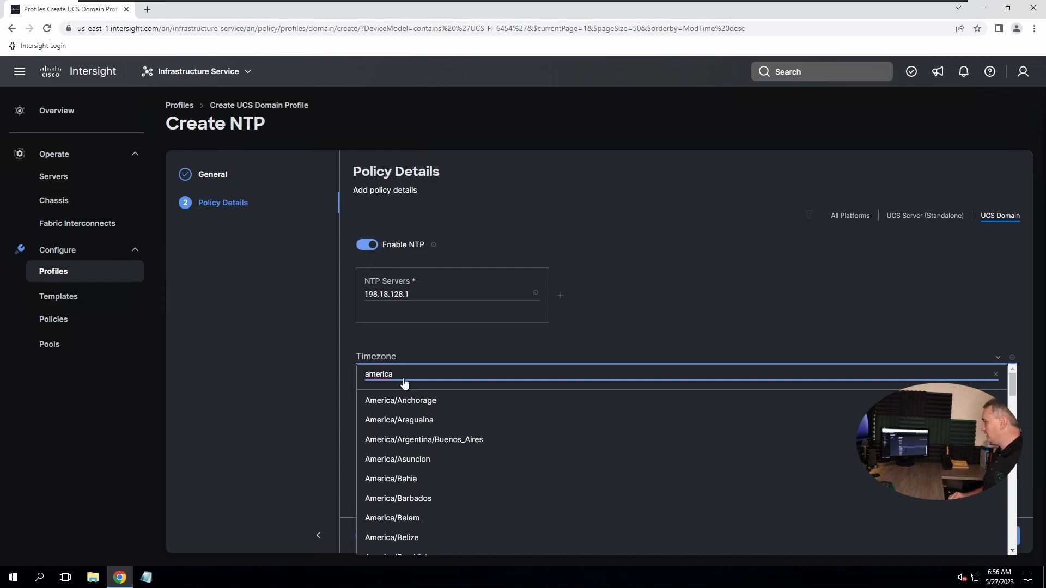
pyautogui.write('/los')
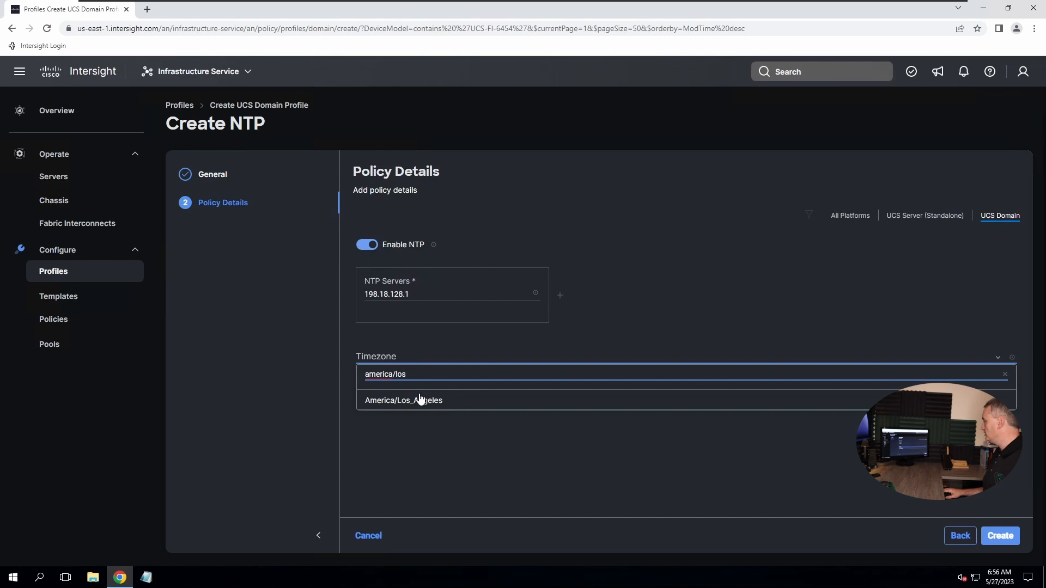
pyautogui.click(430, 401)
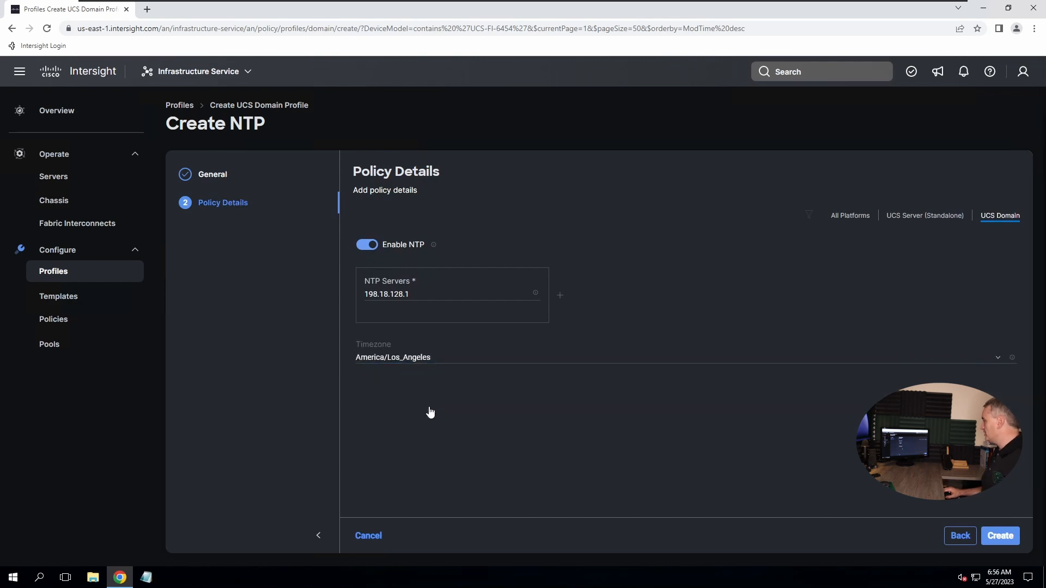
# Create the NTP policy, then start a network connectivity policy named Net-Connect-Policy-01
pyautogui.click(1001, 536)
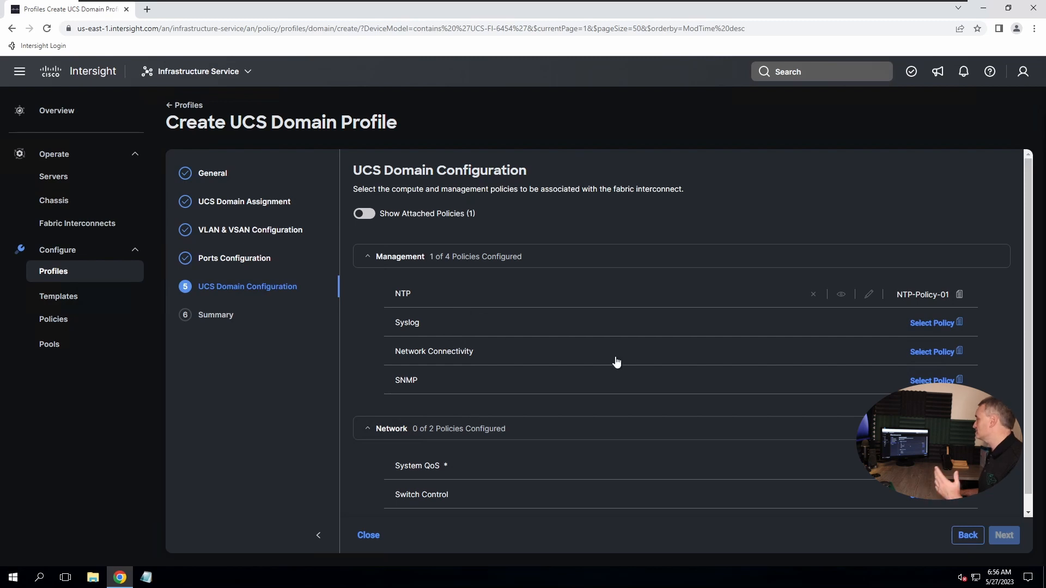
pyautogui.click(788, 383)
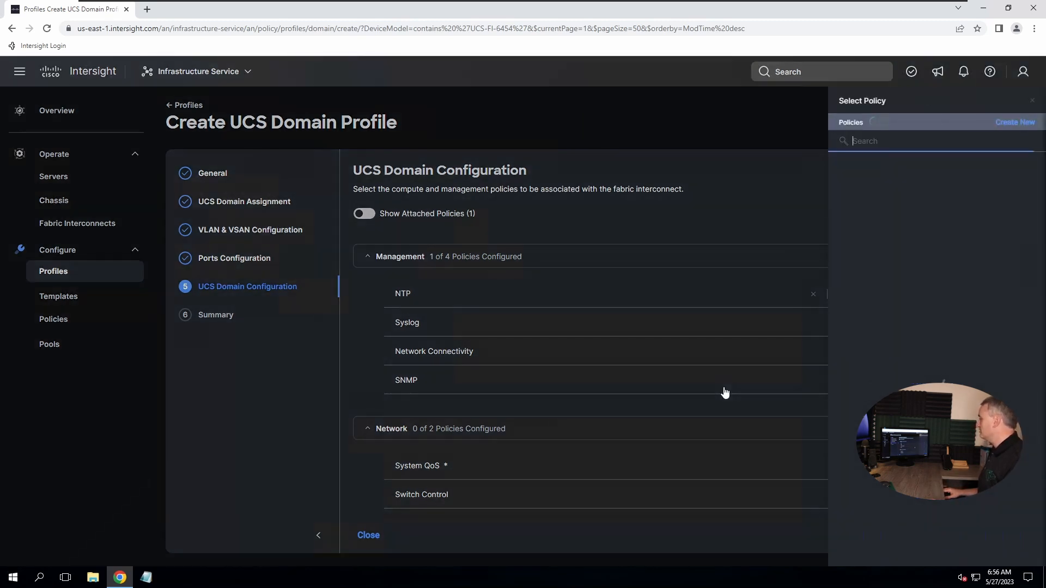
pyautogui.click(1012, 128)
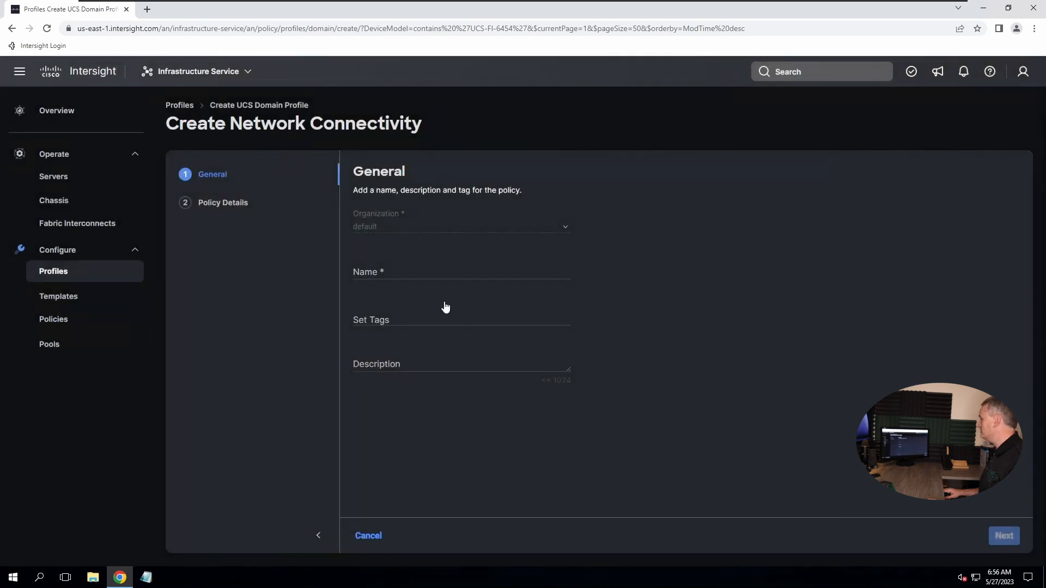
pyautogui.click(390, 275)
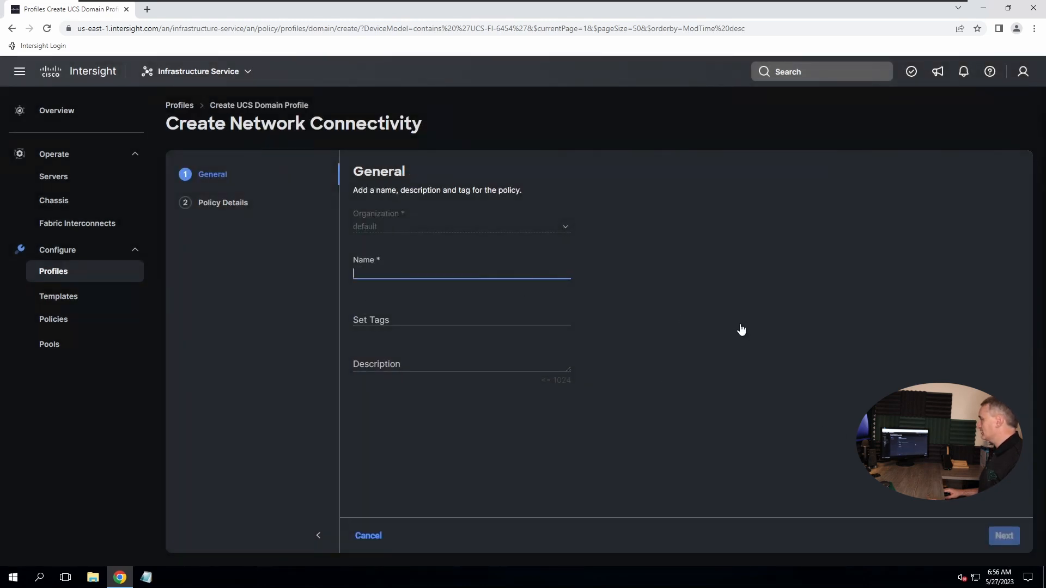
pyautogui.write('Net-Con')
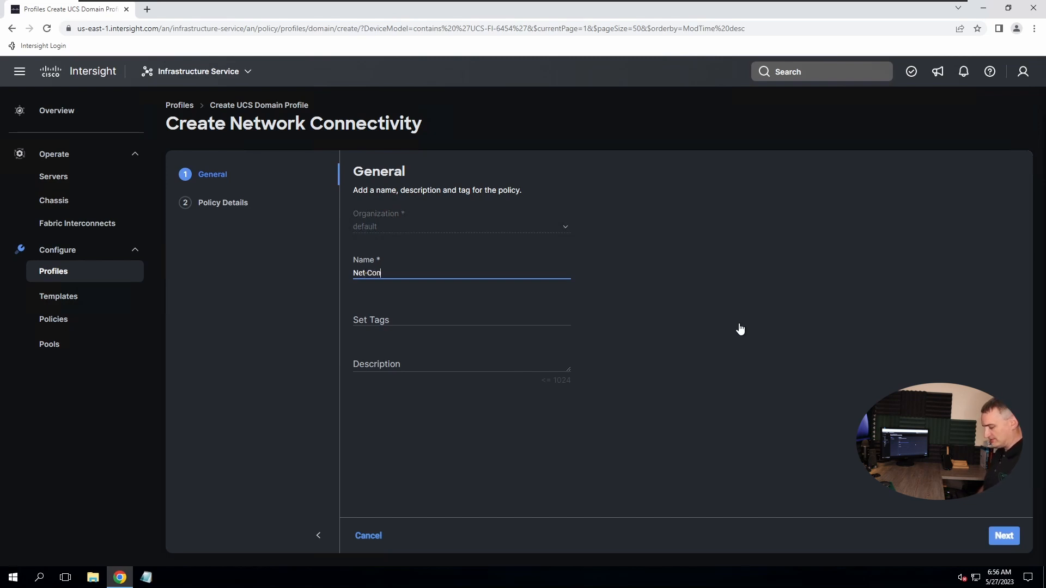
pyautogui.write('nect-Policy-01')
pyautogui.click(998, 542)
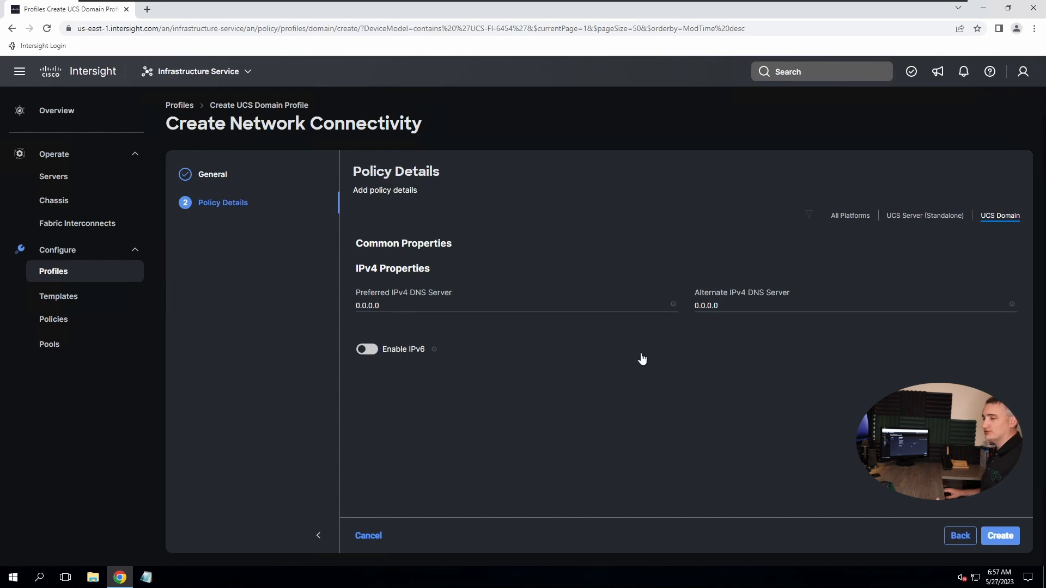
# Set the preferred IPv4 DNS server to 198.18.133.1, leaving IPv6 disabled
pyautogui.click(397, 304)
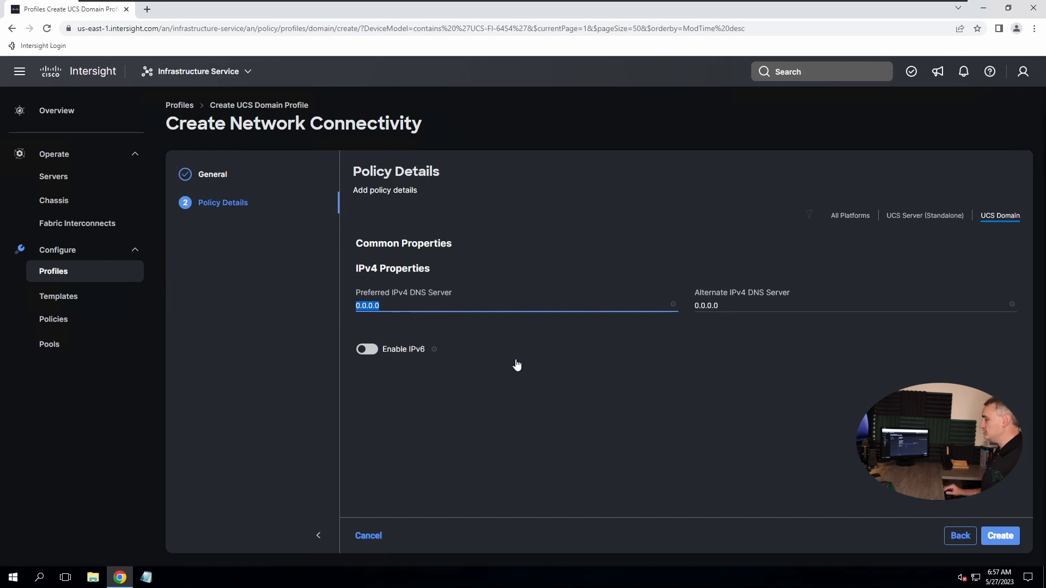
pyautogui.write('13')
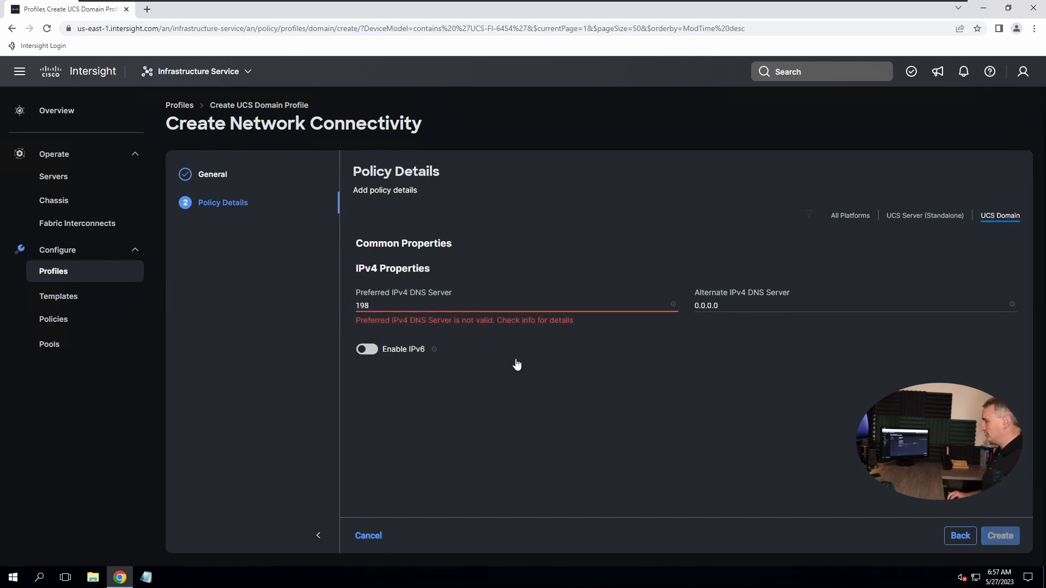
pyautogui.write('8.18.133.1')
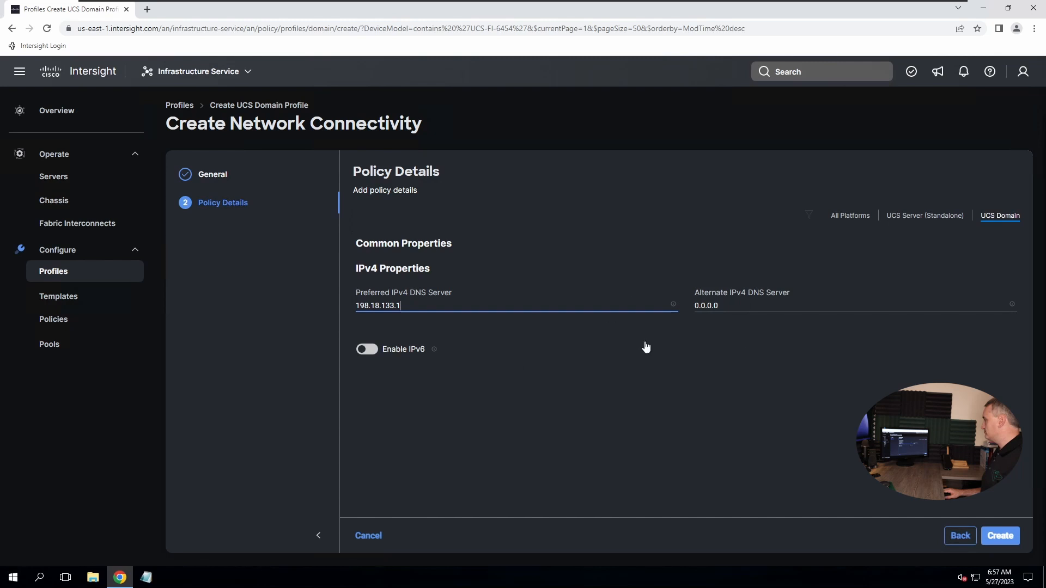
pyautogui.click(366, 349)
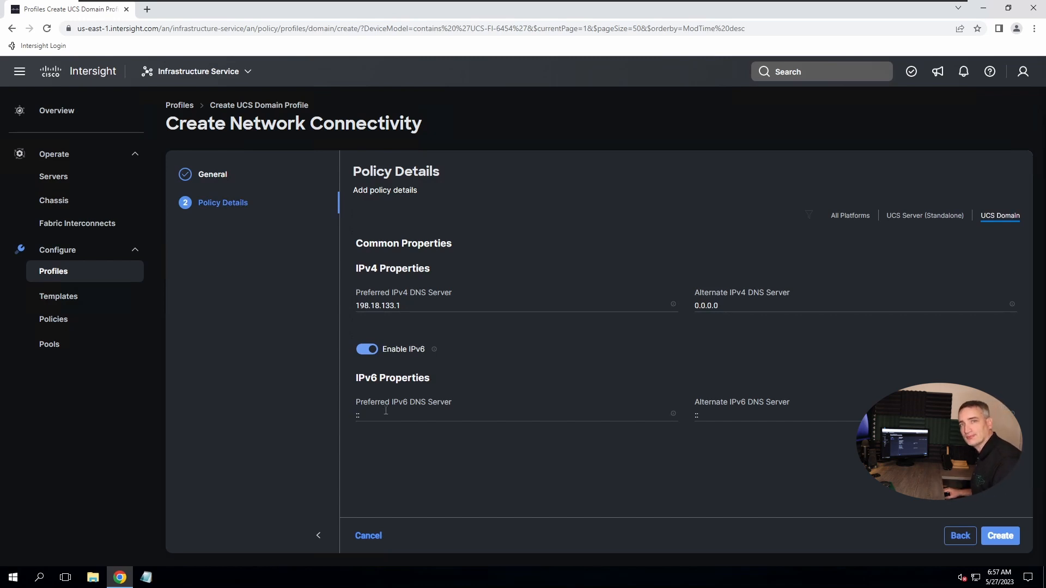
pyautogui.click(369, 351)
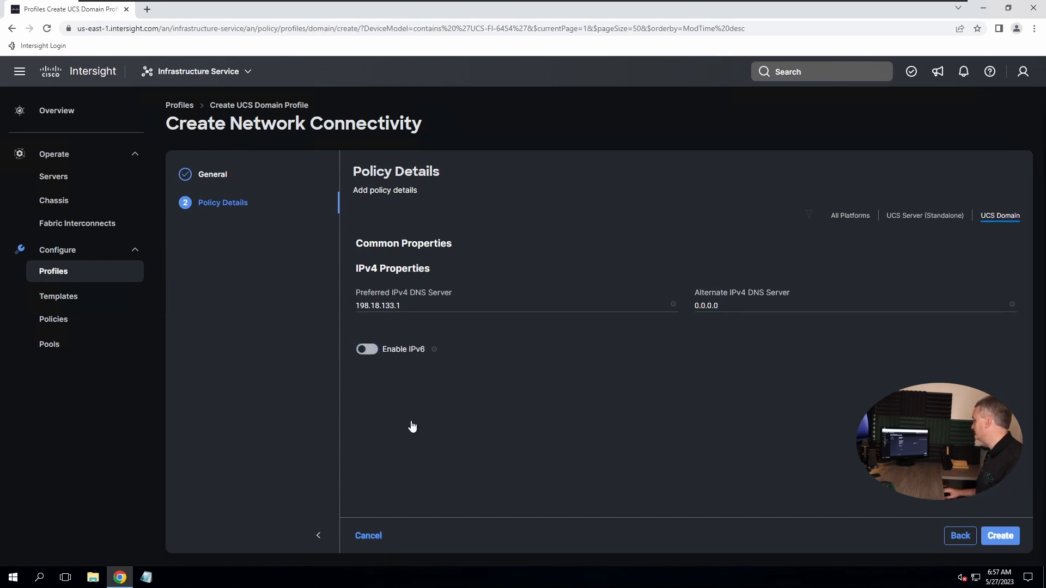
# Create the network connectivity policy and start a System QoS policy named System-QoS-01
pyautogui.click(1000, 544)
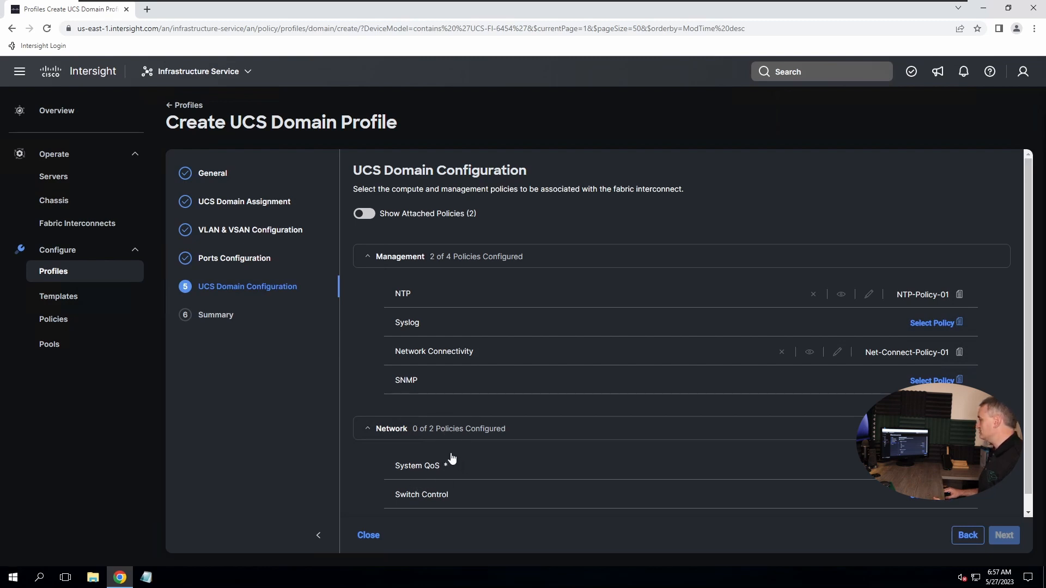
pyautogui.scroll(-1, 441, 463)
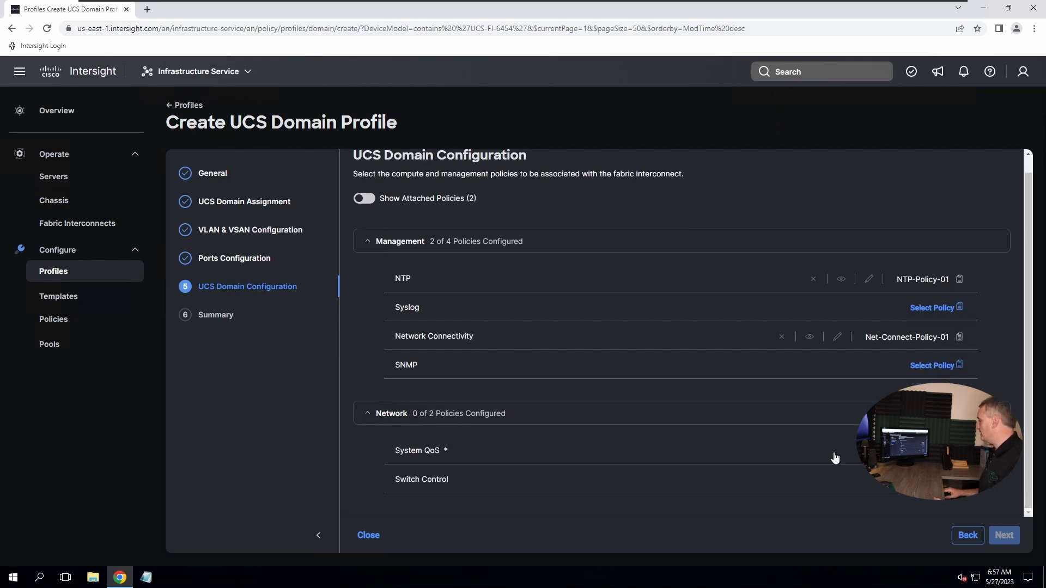
pyautogui.click(631, 459)
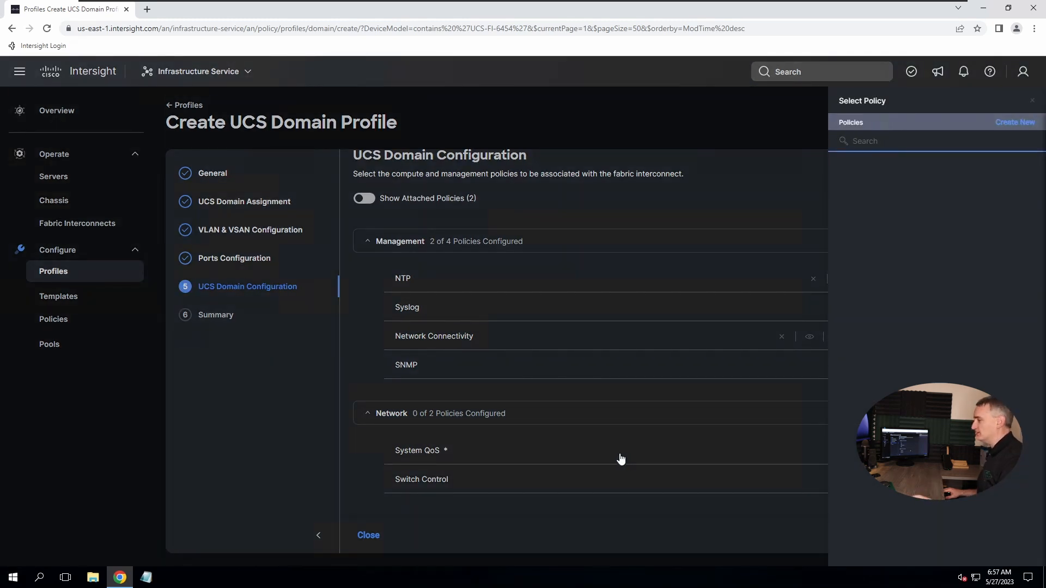
pyautogui.click(1012, 123)
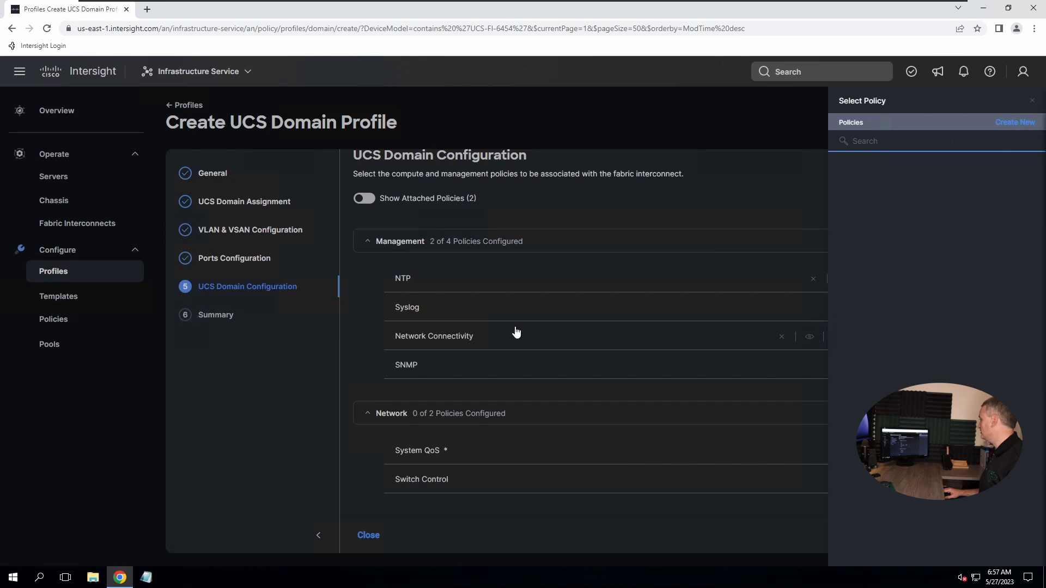
pyautogui.click(405, 271)
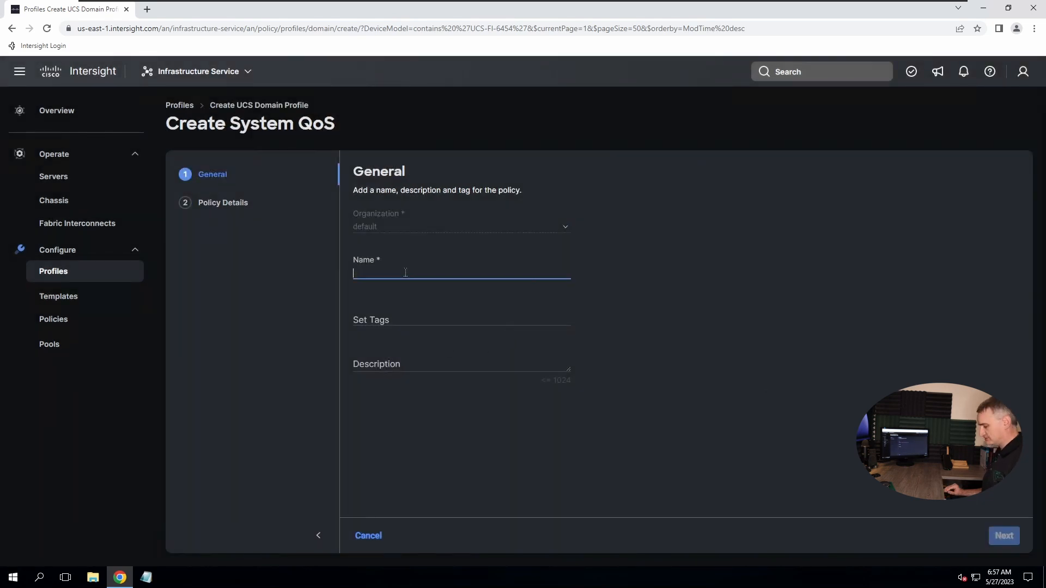
pyautogui.write('System-Q')
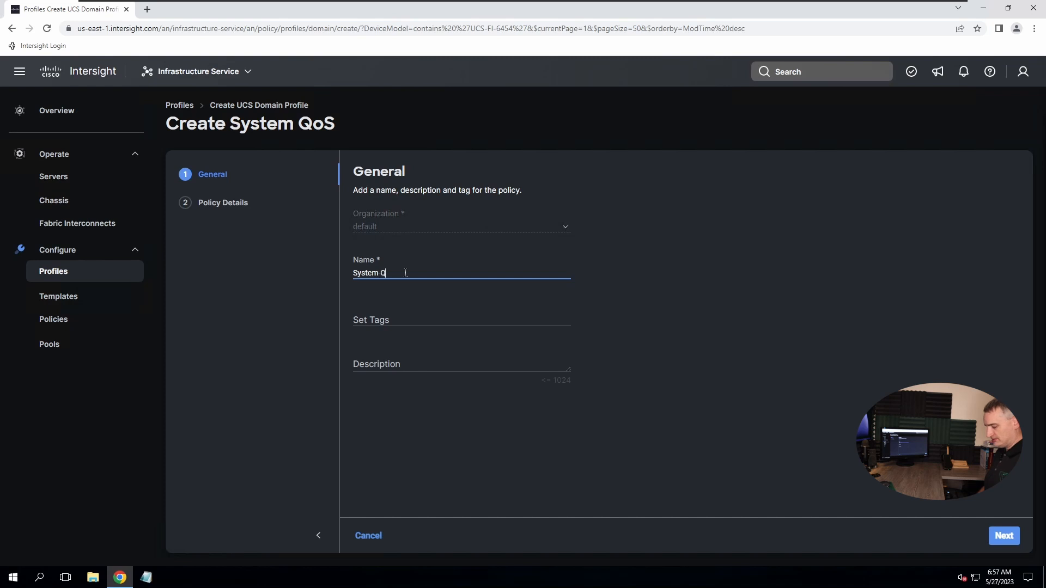
pyautogui.write('oS-01')
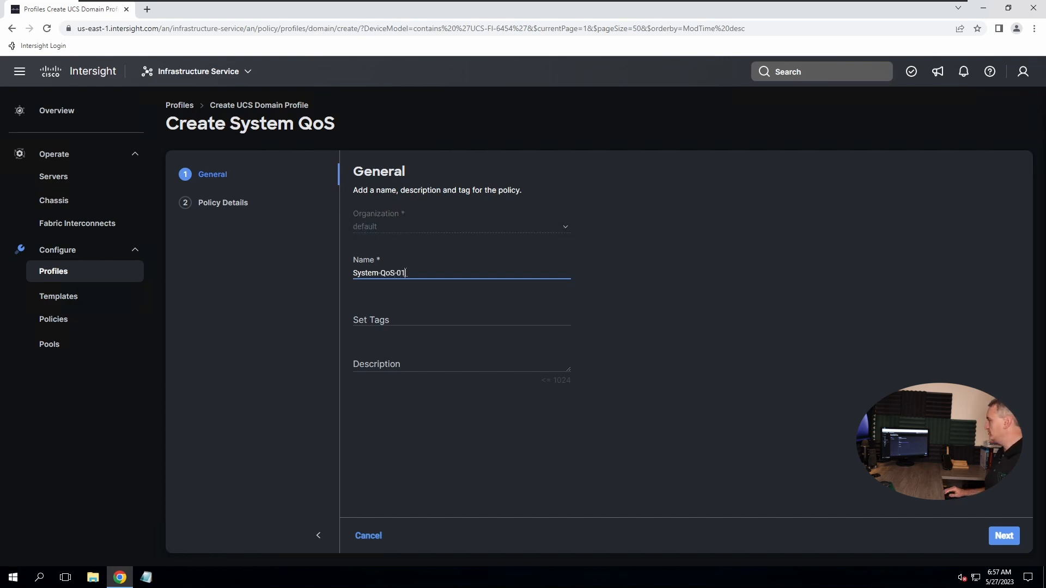
pyautogui.click(1004, 535)
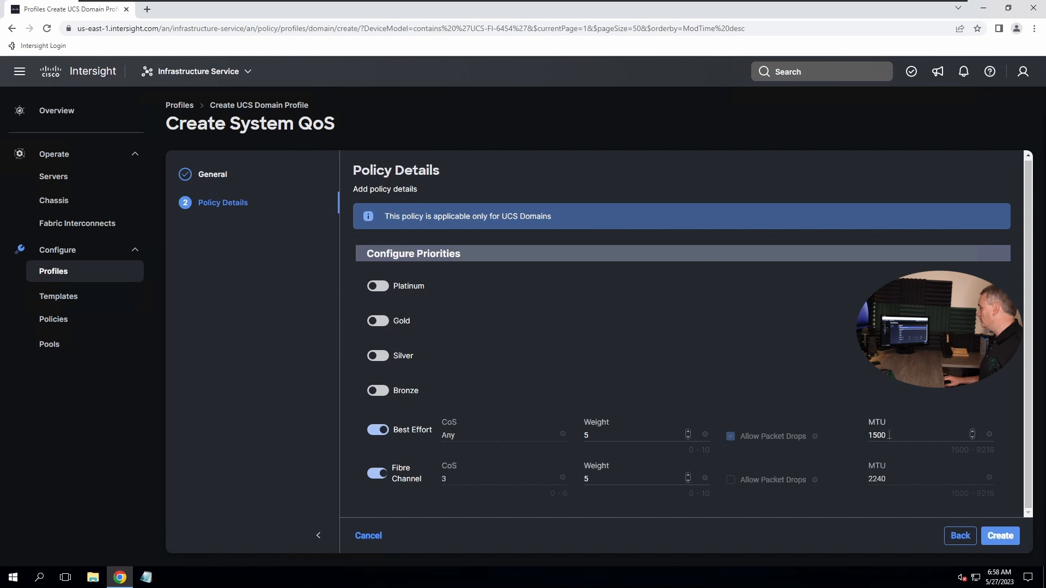
# Keep Best Effort MTU at 1500 after briefly trying 9216
pyautogui.doubleClick(870, 436)
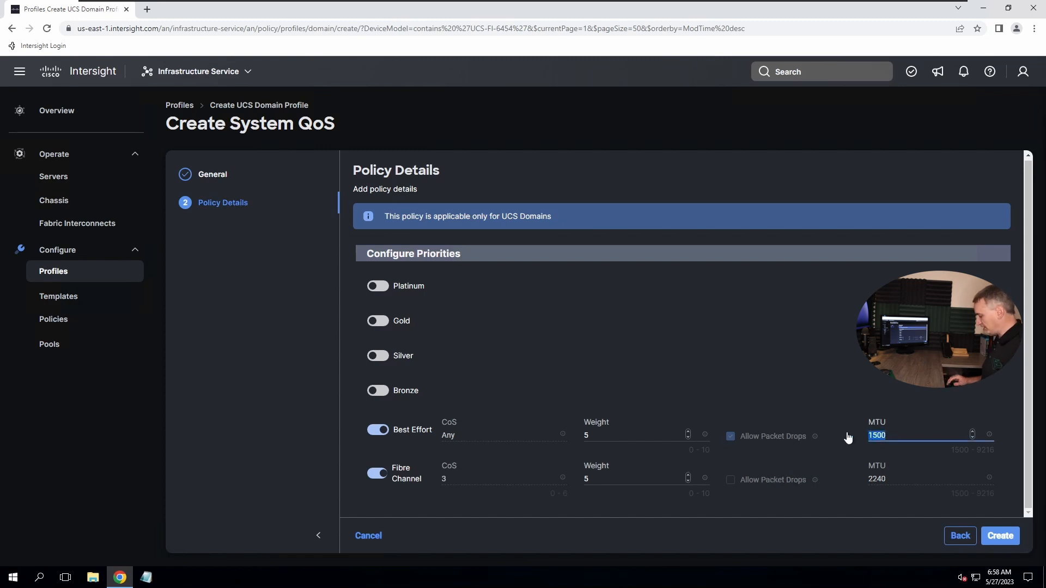
pyautogui.write('9216')
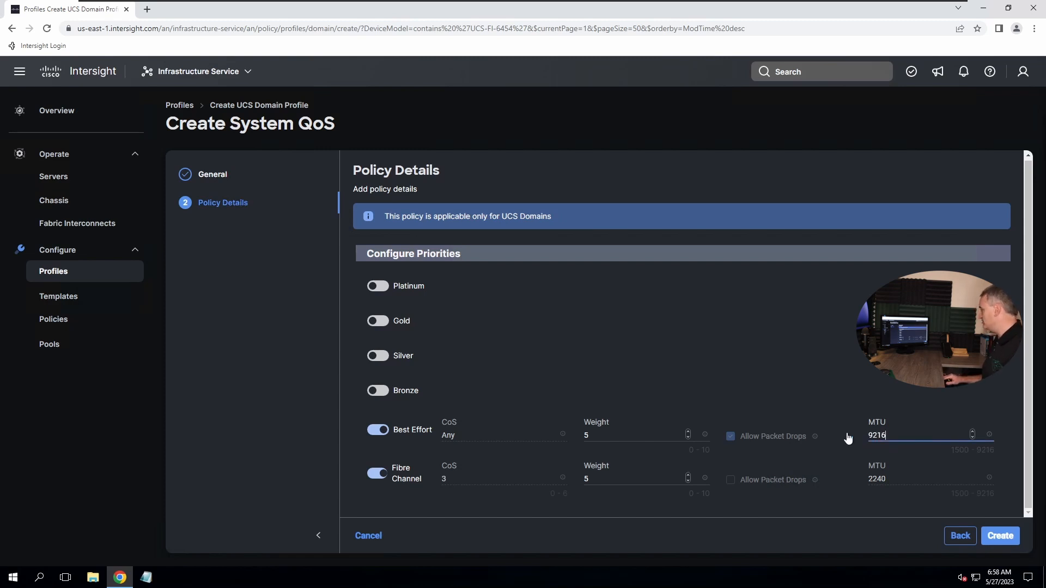
pyautogui.moveTo(896, 437); pyautogui.dragTo(865, 439)
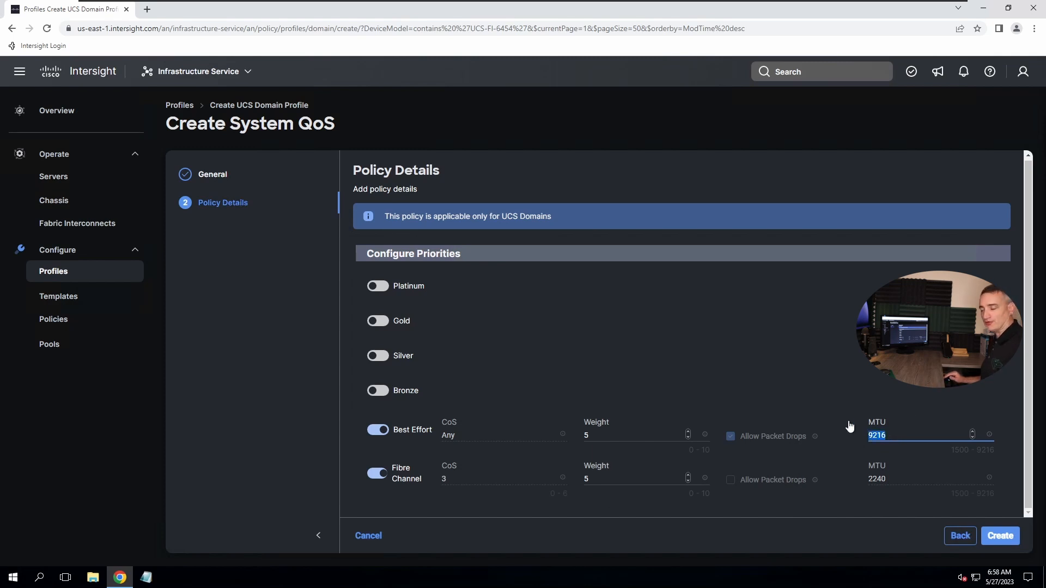
pyautogui.write('1500')
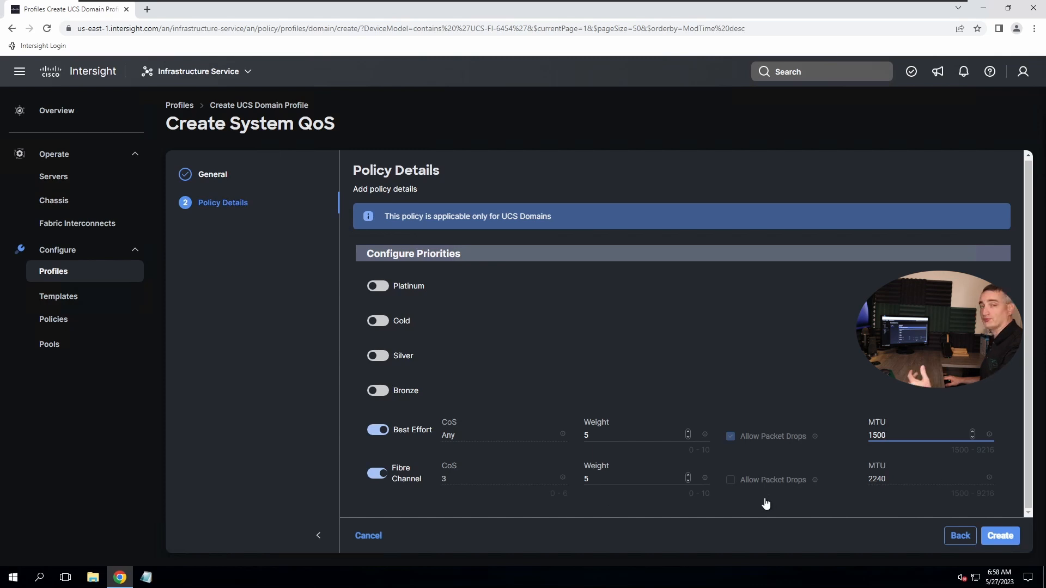
# Create the System QoS policy and start a switch control policy named Switch-Policy-01
pyautogui.click(1000, 535)
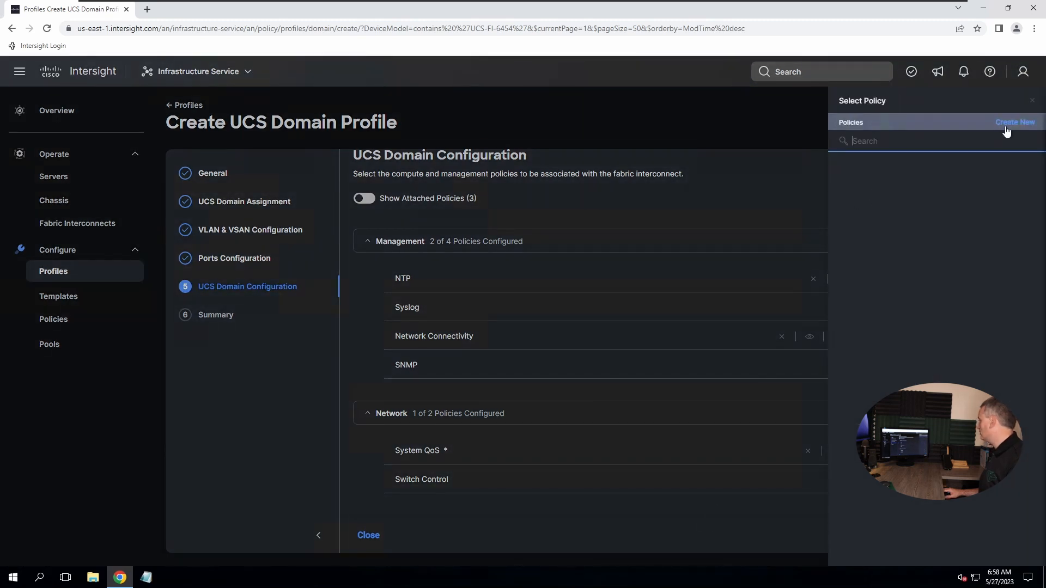
pyautogui.click(1015, 122)
pyautogui.click(375, 277)
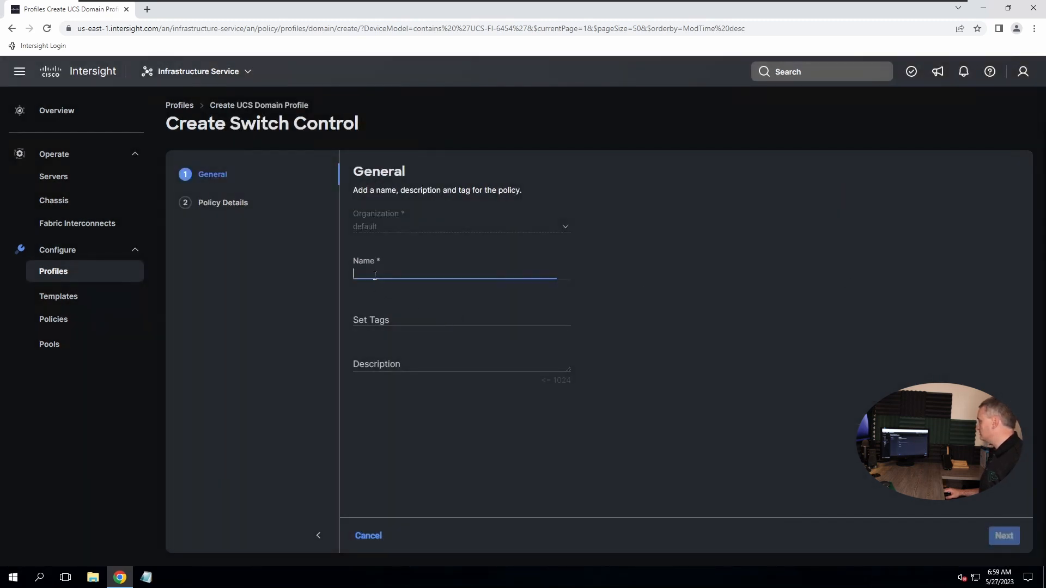
pyautogui.write('Switch-Poli')
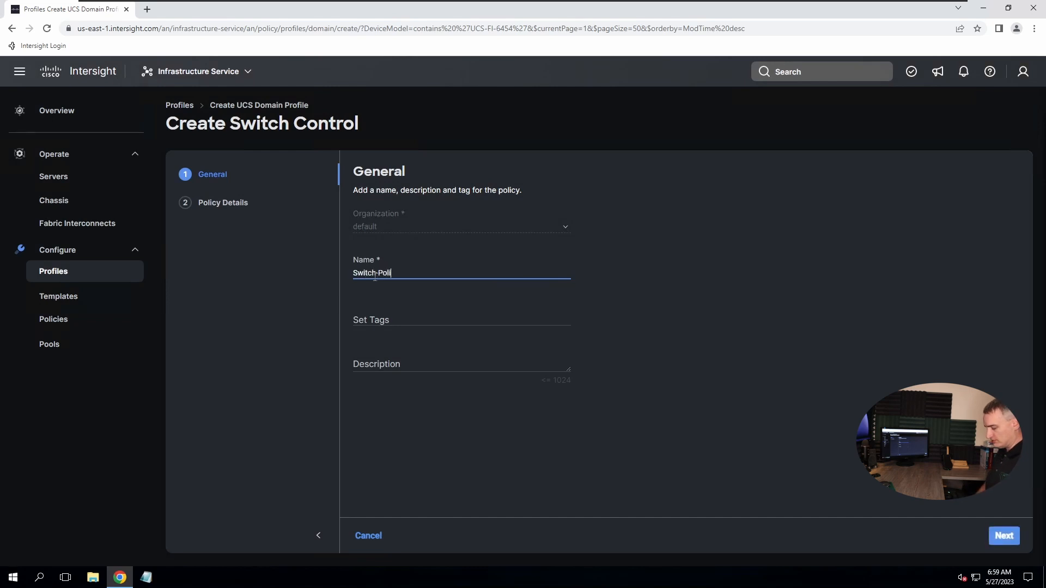
pyautogui.write('cy-01')
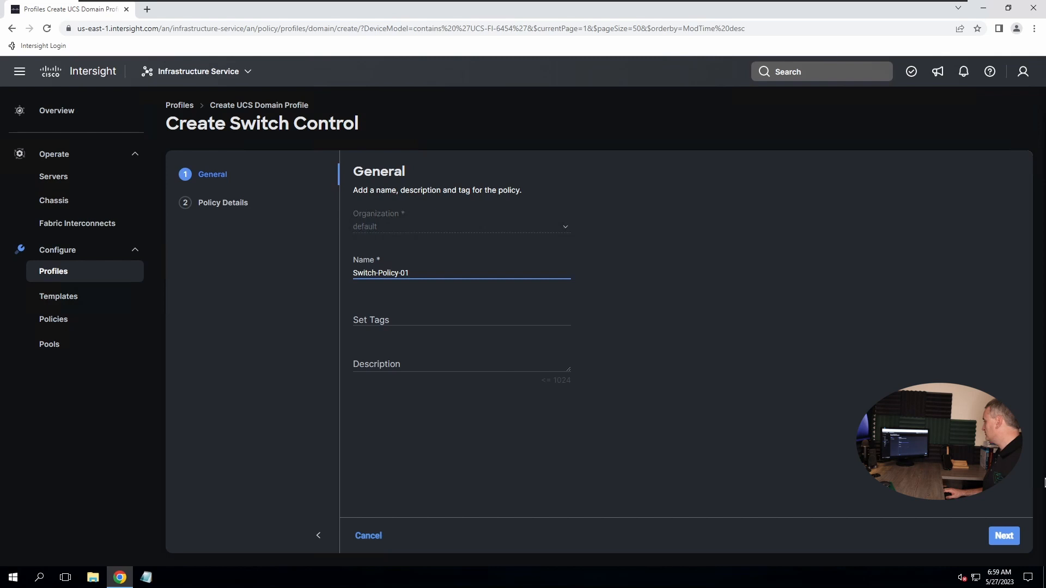
pyautogui.click(1005, 543)
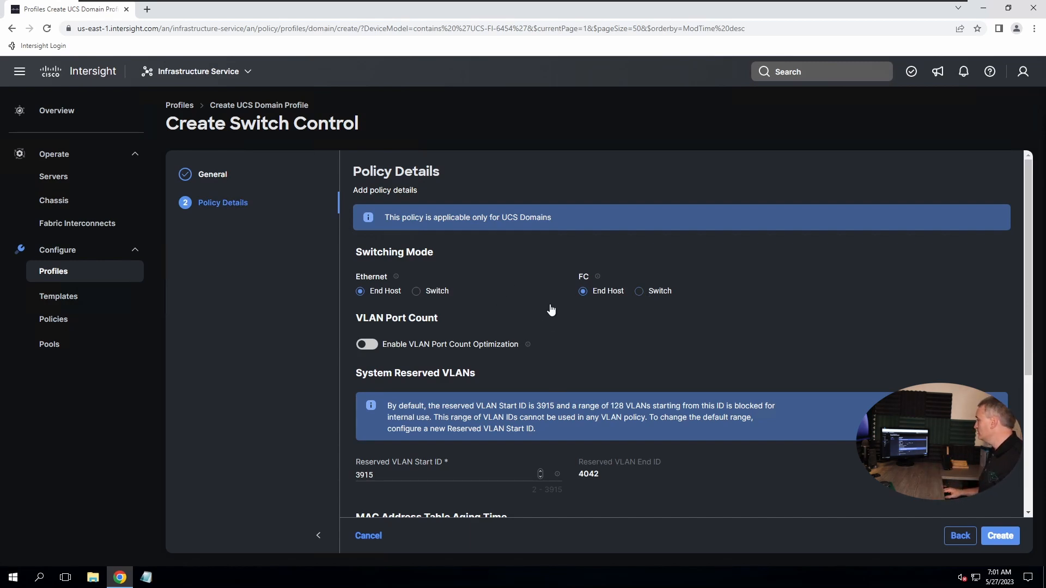
# Review the default switch control settings and create Switch-Policy-01
pyautogui.scroll(-1, 528, 315)
pyautogui.scroll(-2, 528, 313)
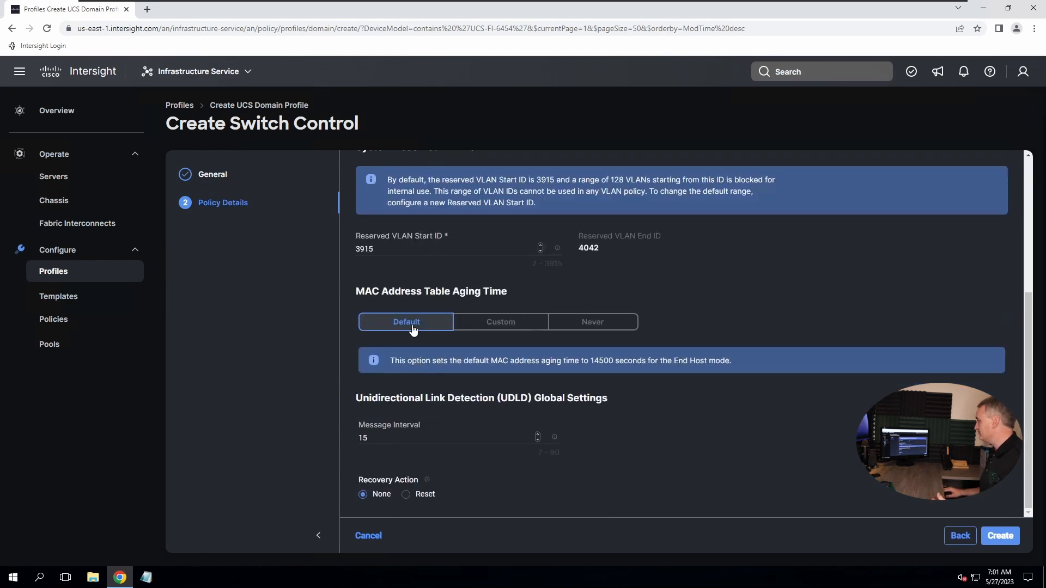
pyautogui.scroll(2, 417, 277)
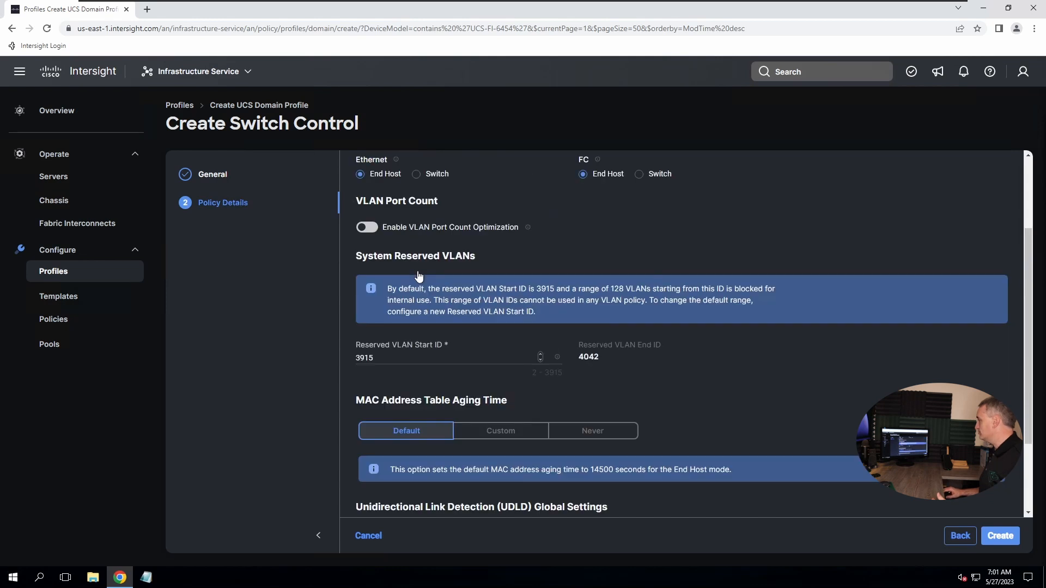
pyautogui.scroll(-2, 398, 321)
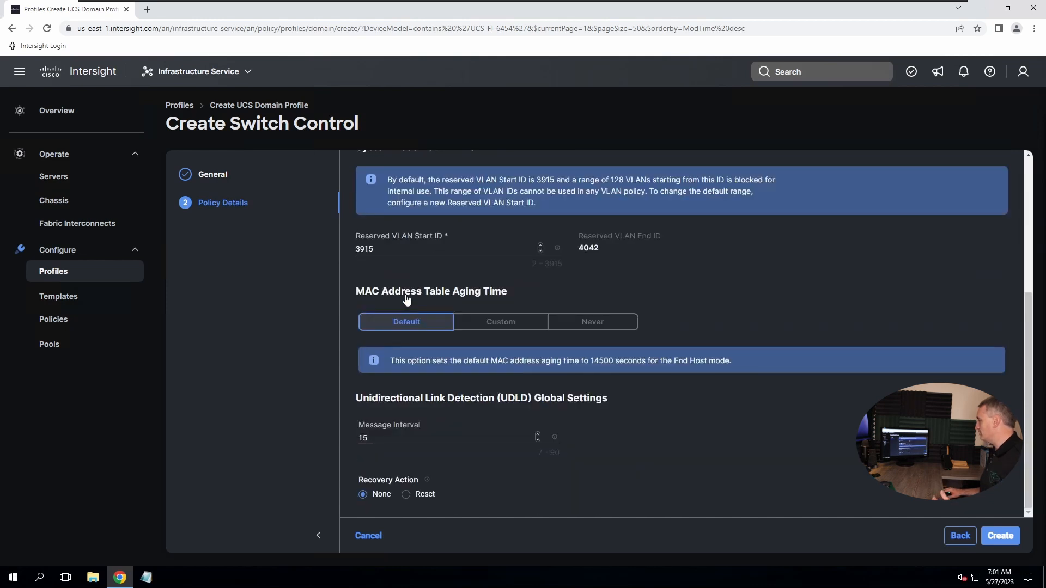
pyautogui.click(1000, 536)
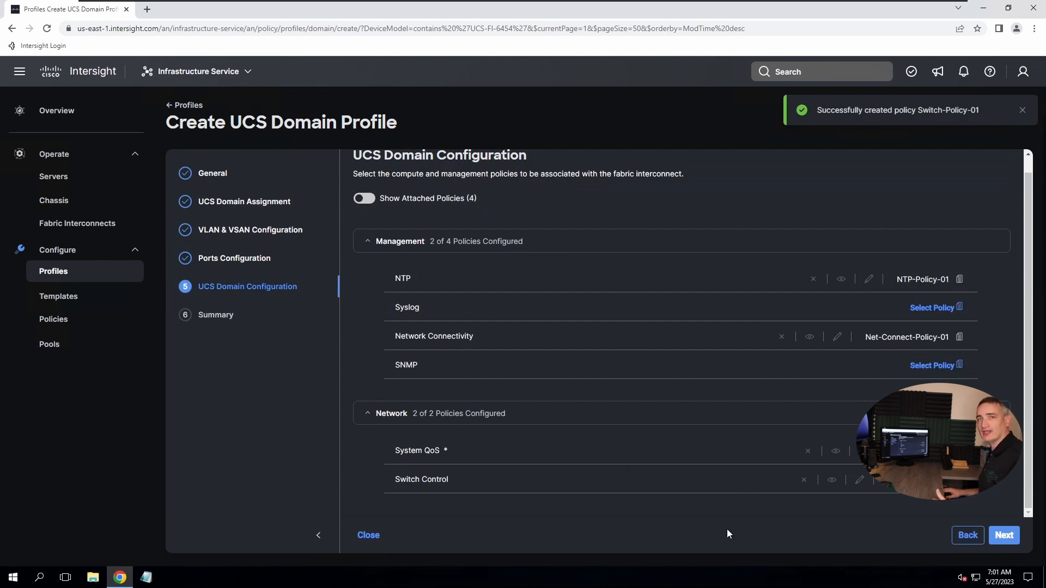
# Review Domain-Profile-01's port, VLAN and VSAN summary, then deploy it to the fabric interconnects
pyautogui.click(1004, 535)
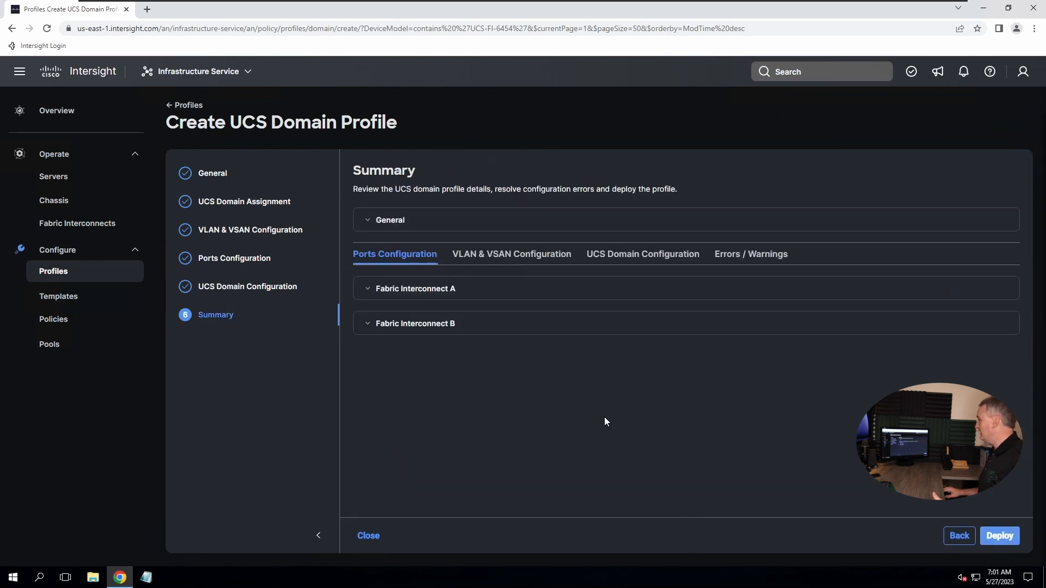
pyautogui.click(371, 289)
pyautogui.click(489, 255)
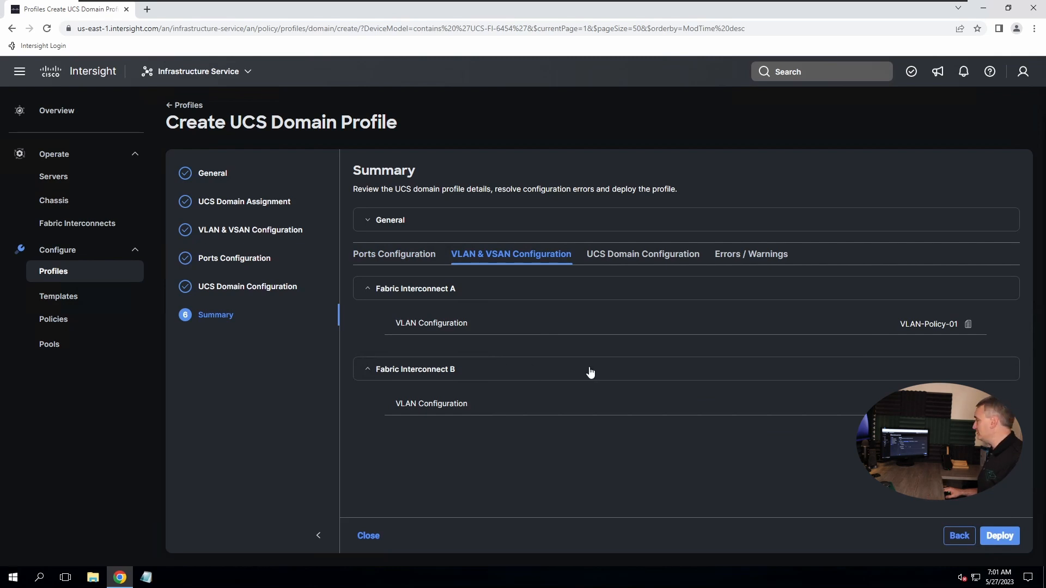
pyautogui.click(1000, 537)
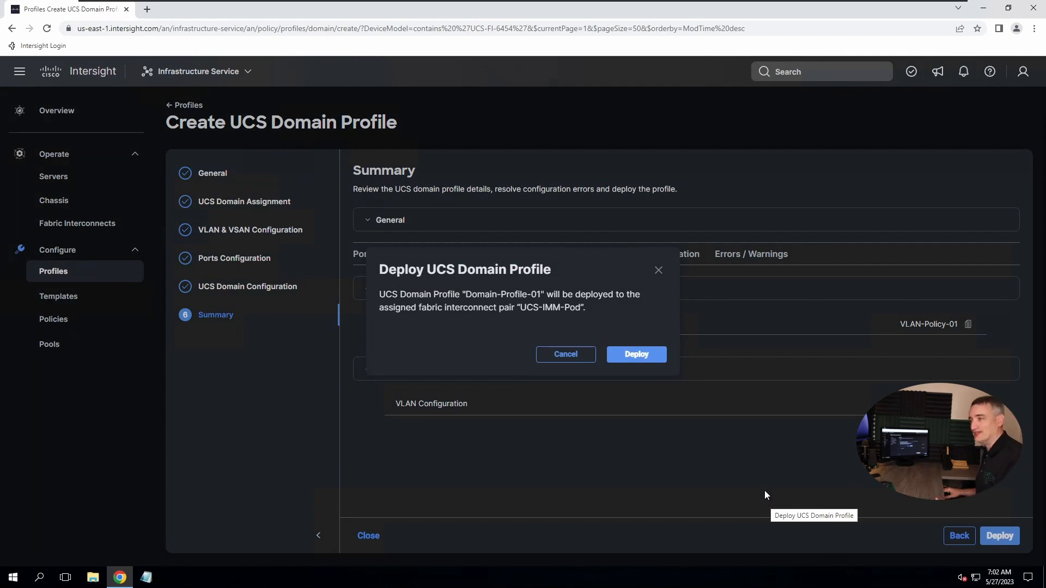
pyautogui.click(644, 359)
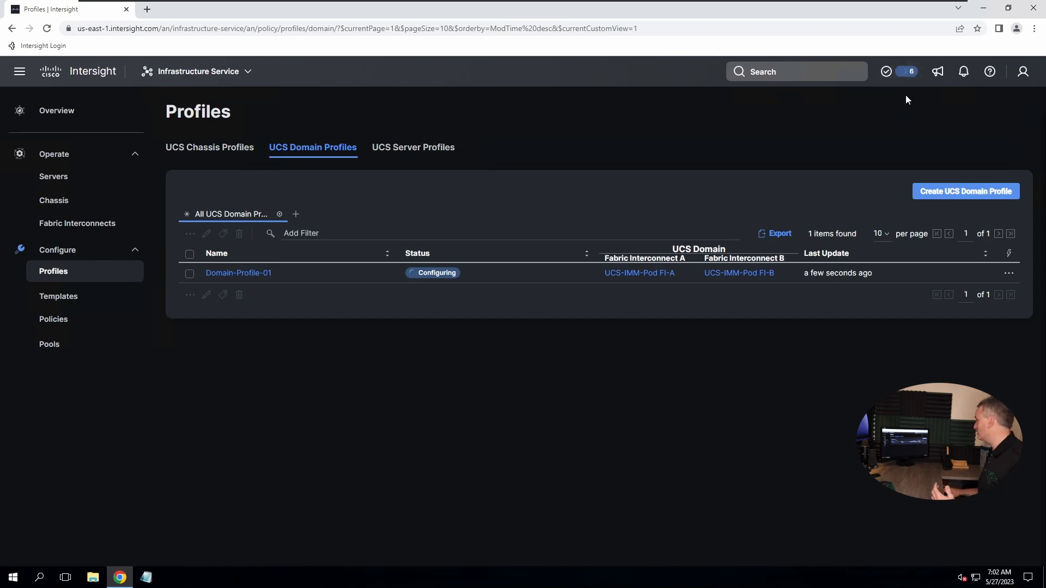
# Check the Chassis Discovery and Chassis Inventory requests, then return to the UCS Domain Profiles list
pyautogui.click(907, 75)
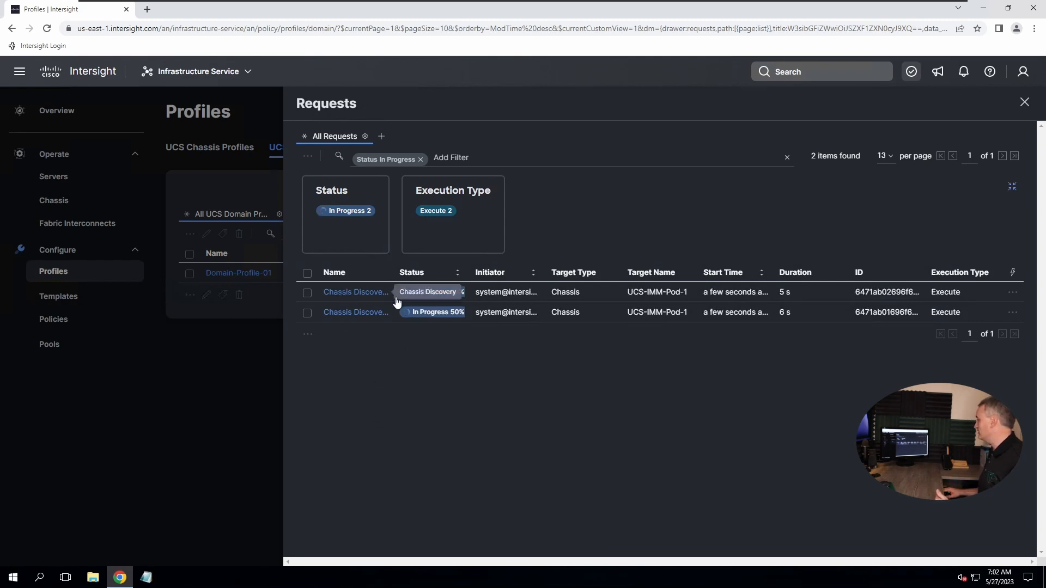
pyautogui.click(381, 292)
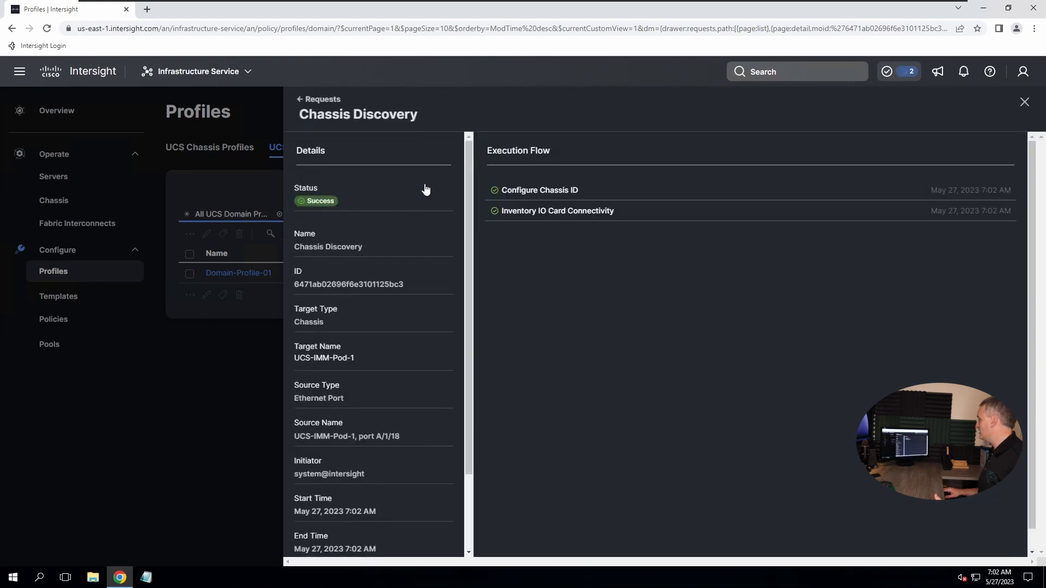
pyautogui.click(310, 100)
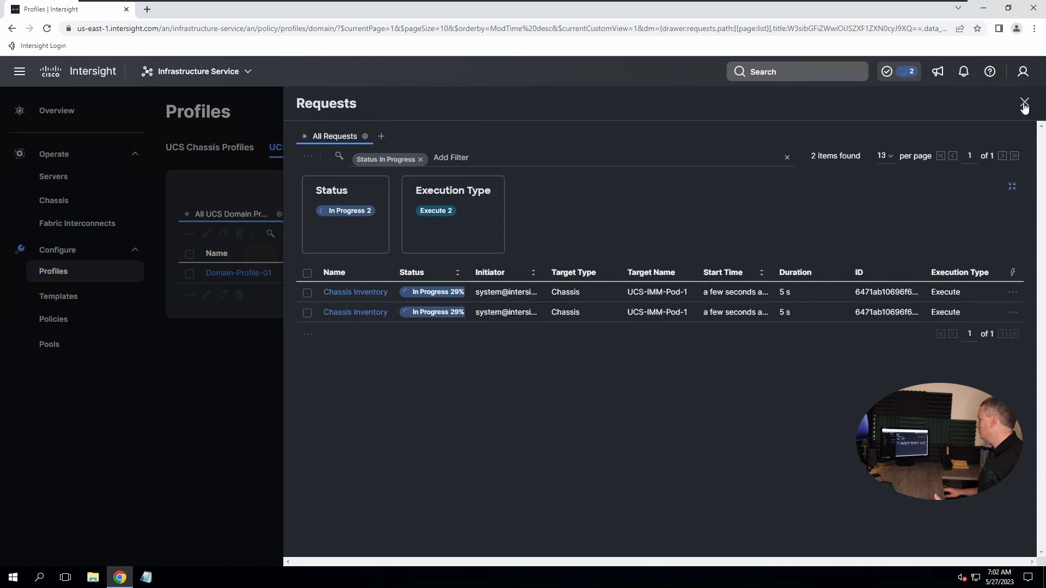
pyautogui.click(365, 296)
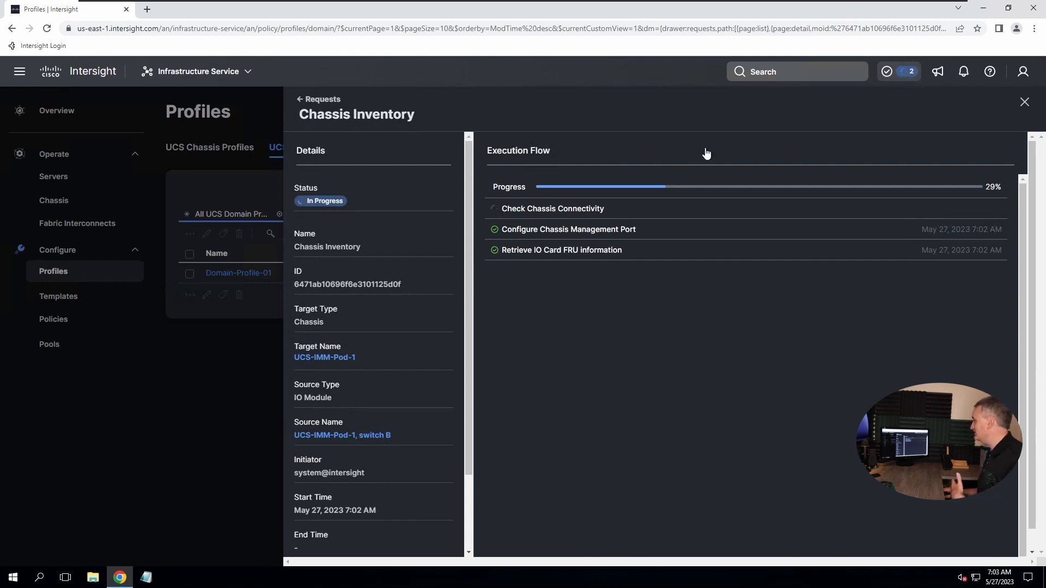
pyautogui.click(1024, 103)
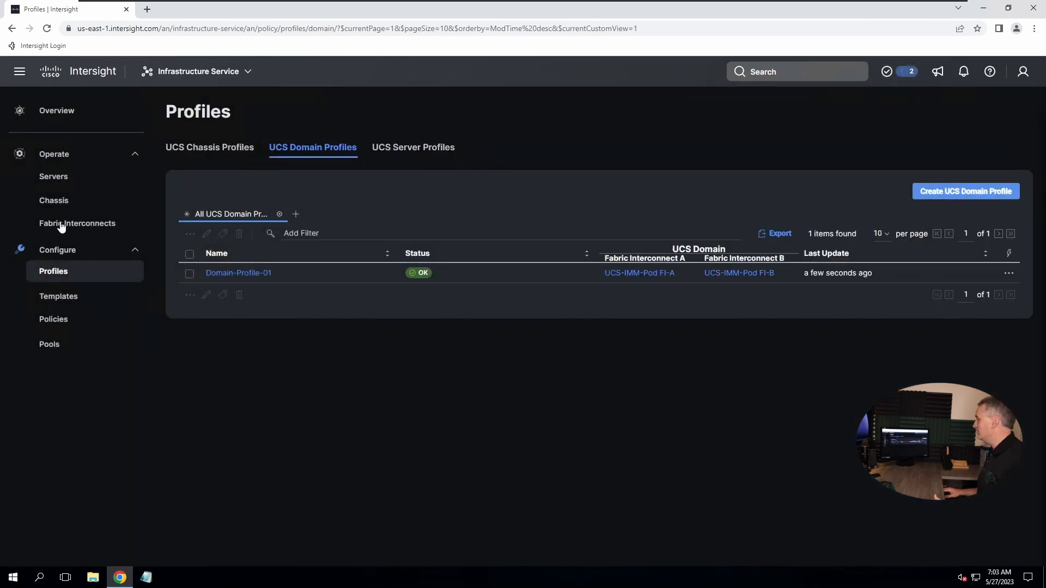
# Inspect UCS-IMM-Pod FI-A's switch ports, then view the Servers inventory showing 0 items
pyautogui.click(61, 225)
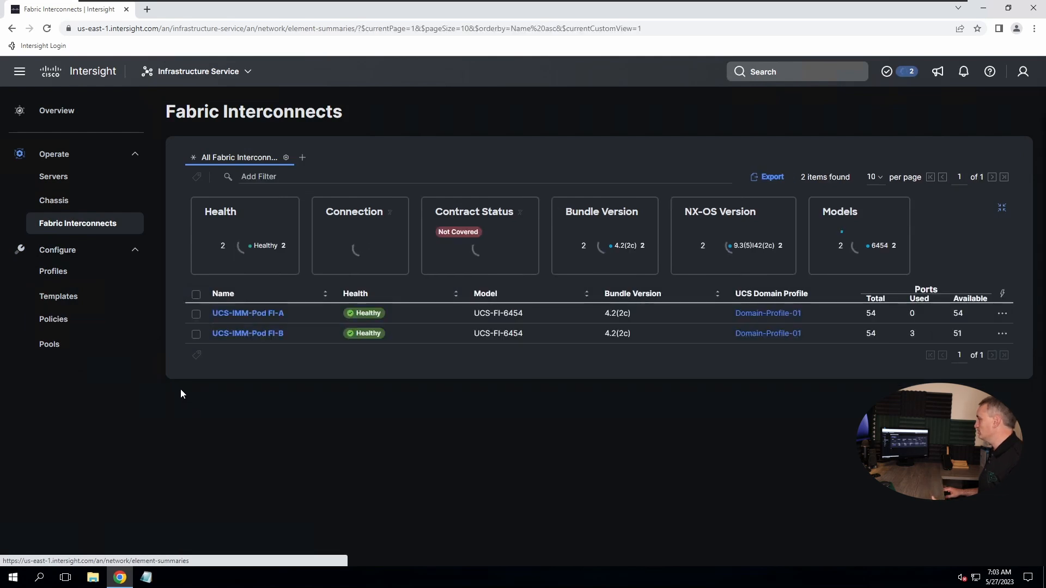
pyautogui.click(229, 332)
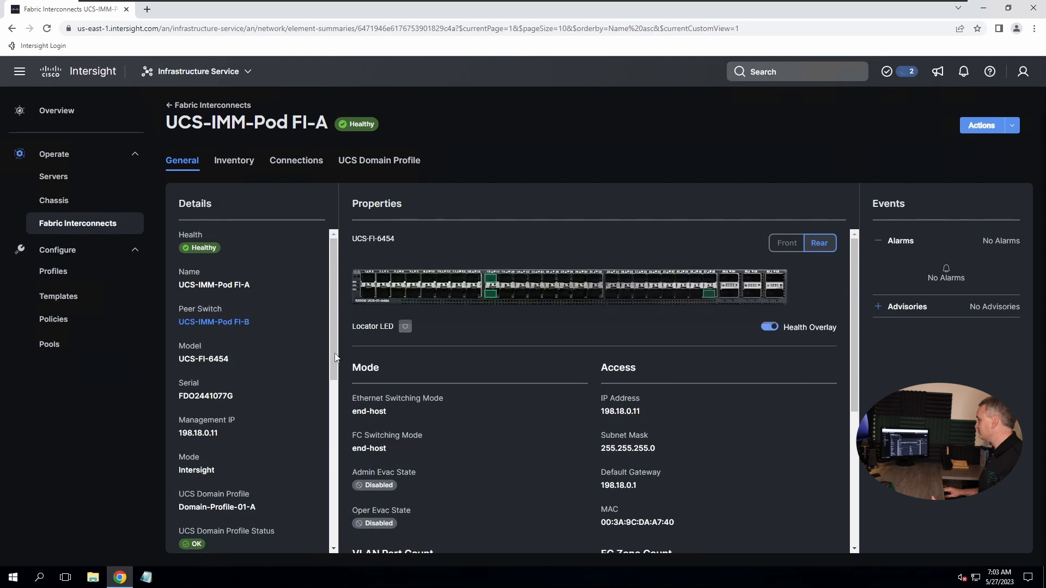
pyautogui.moveTo(493, 277)
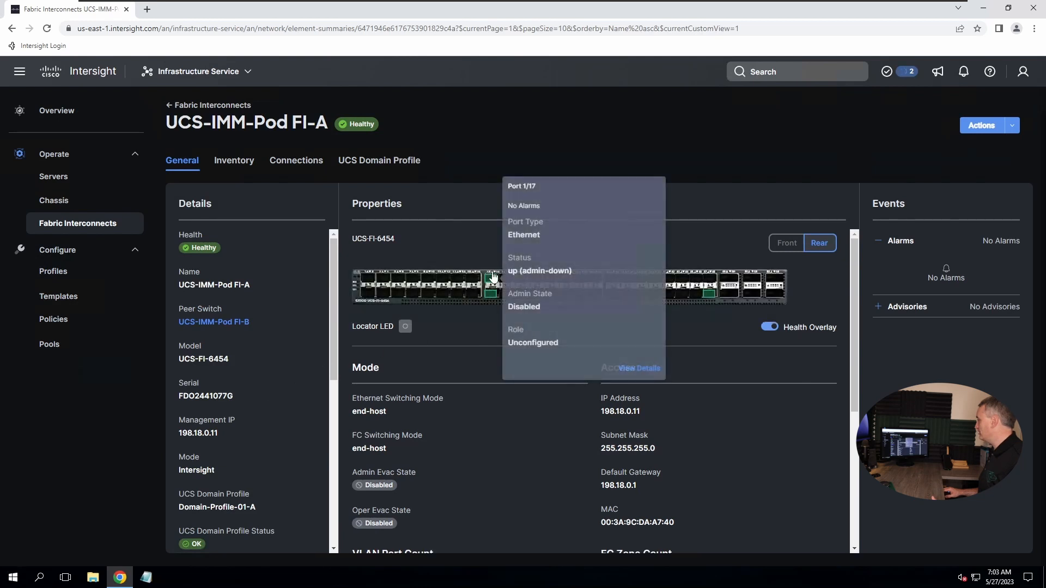
pyautogui.moveTo(699, 299)
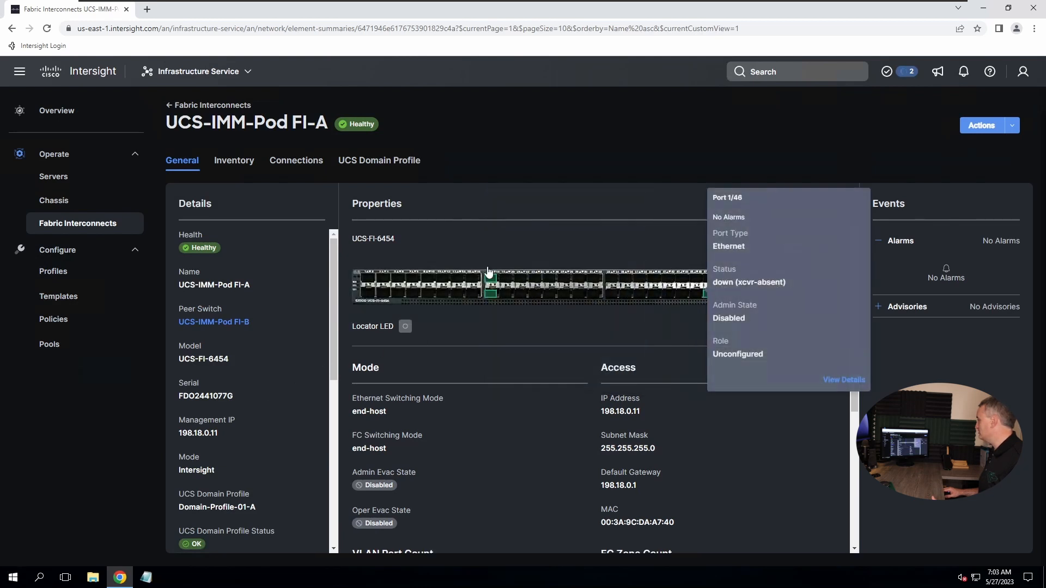
pyautogui.click(53, 176)
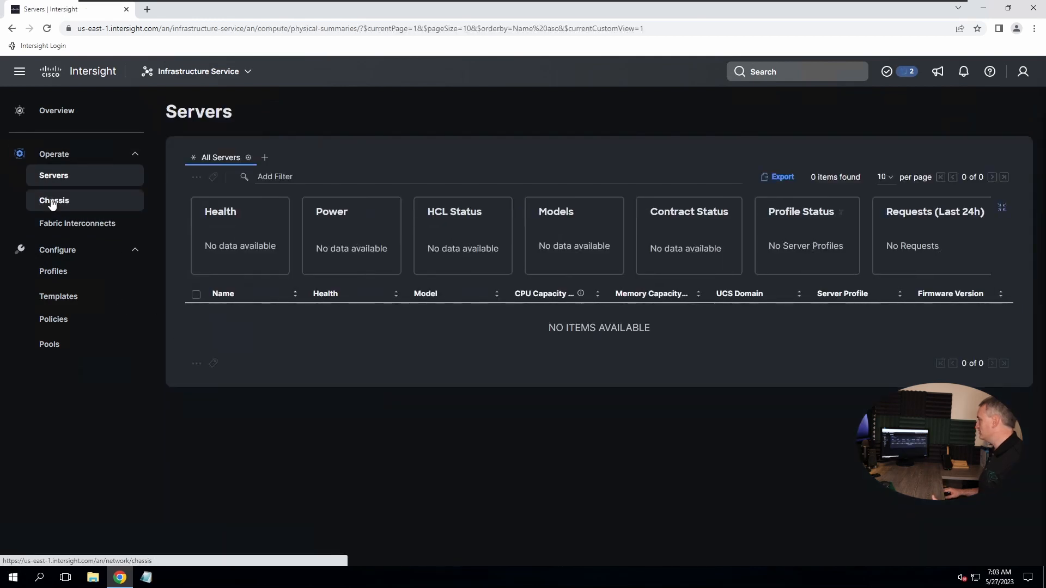
pyautogui.click(53, 201)
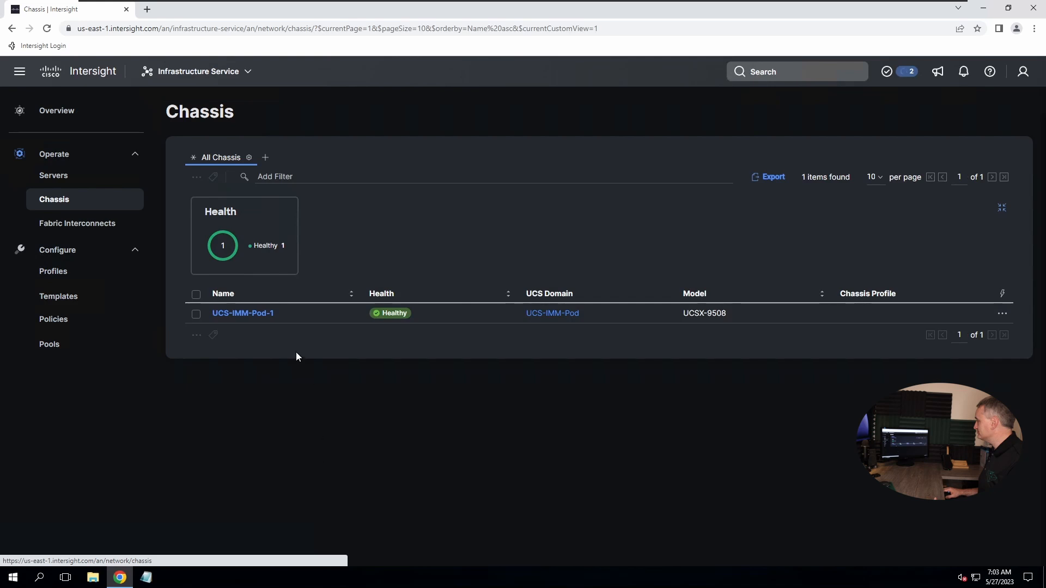
pyautogui.click(226, 315)
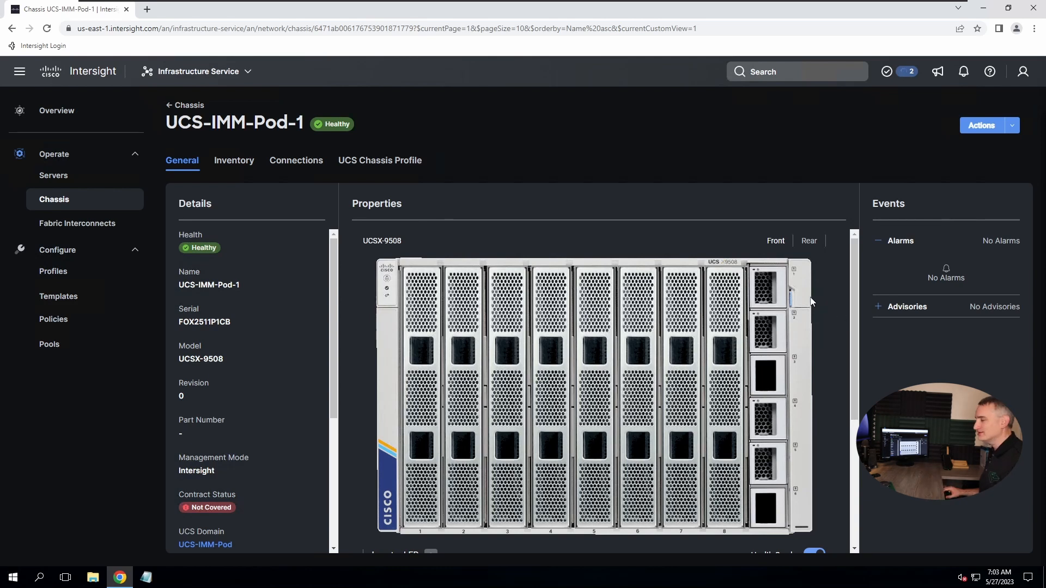
pyautogui.moveTo(858, 345)
pyautogui.mouseDown()
pyautogui.moveTo(851, 368)
pyautogui.moveTo(852, 349)
pyautogui.mouseUp()
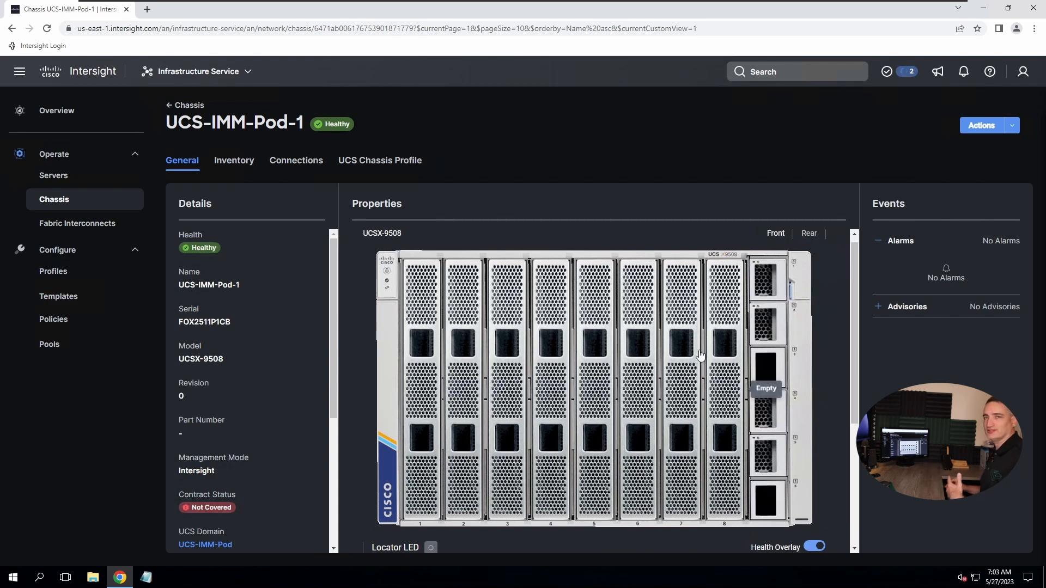
pyautogui.click(809, 236)
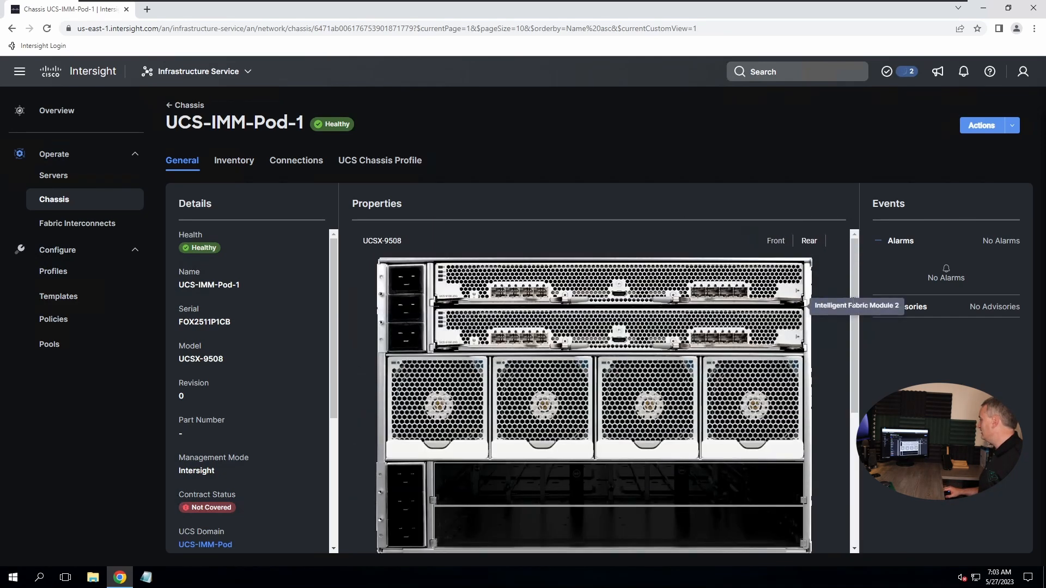
pyautogui.scroll(-1, 856, 300)
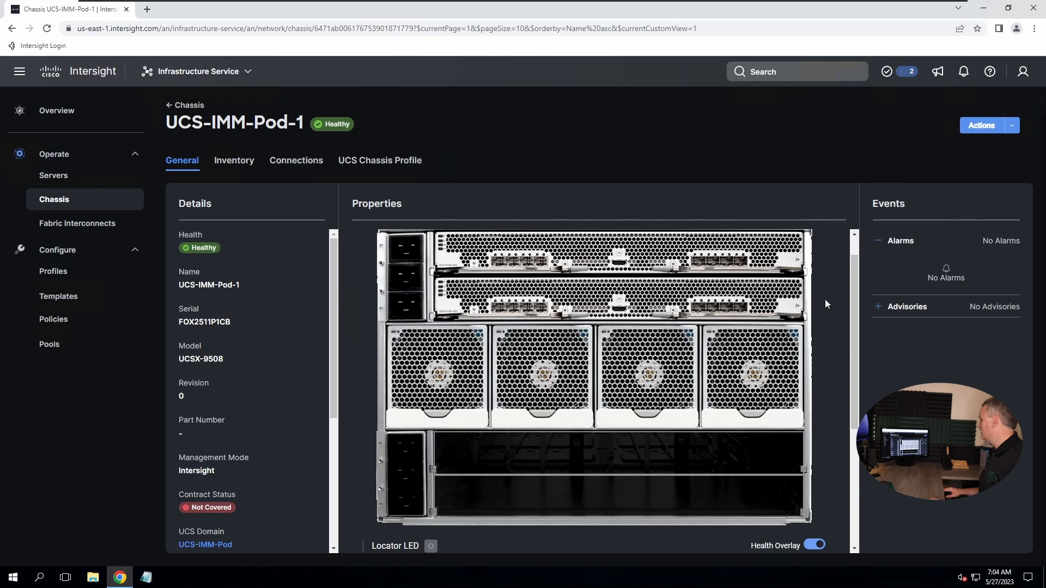
pyautogui.scroll(1, 853, 247)
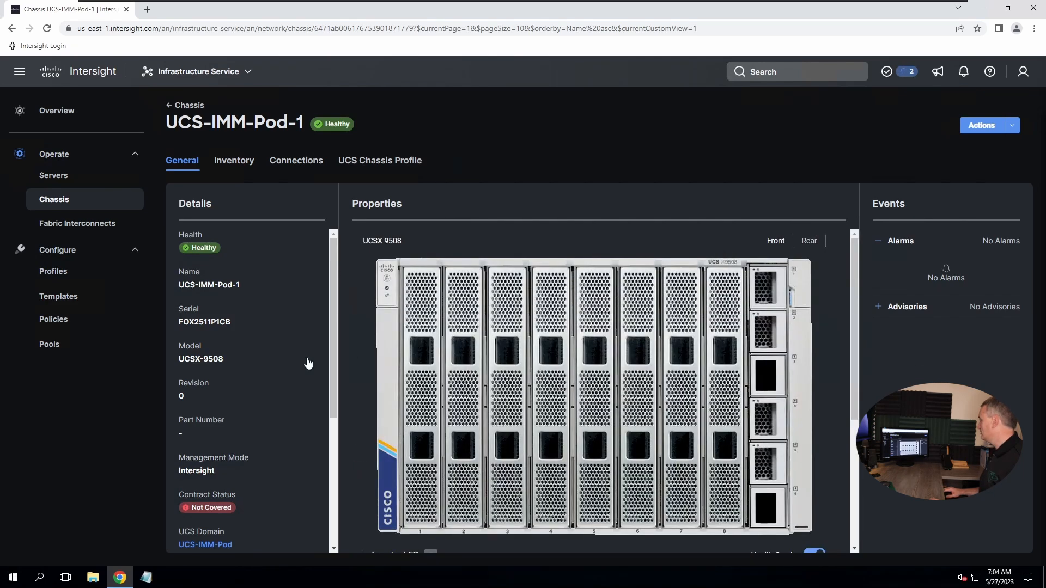
pyautogui.click(54, 175)
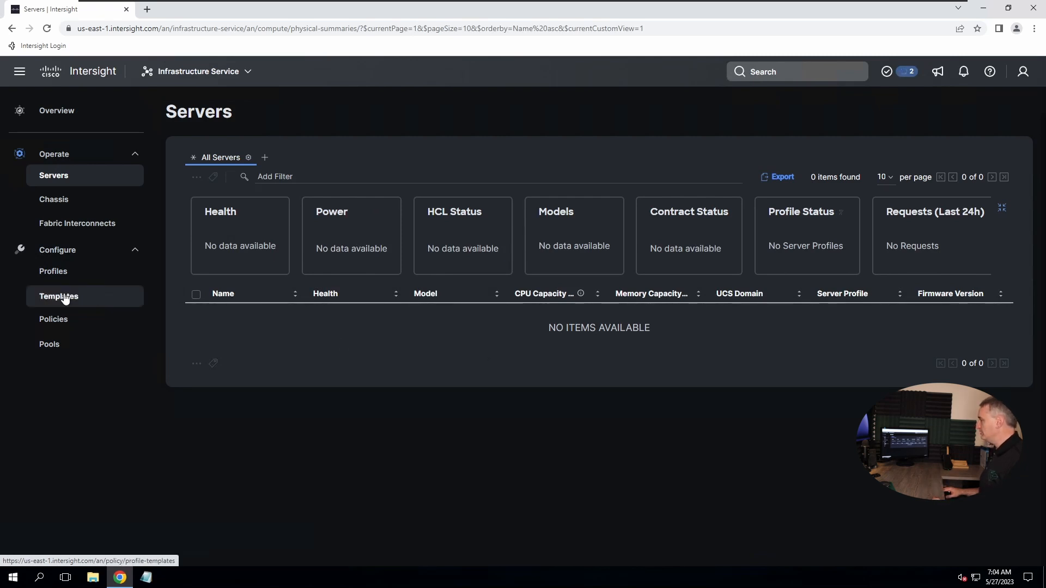
# Begin a UCS chassis profile, abandon it, and switch to the UCS Server Profiles tab
pyautogui.click(55, 271)
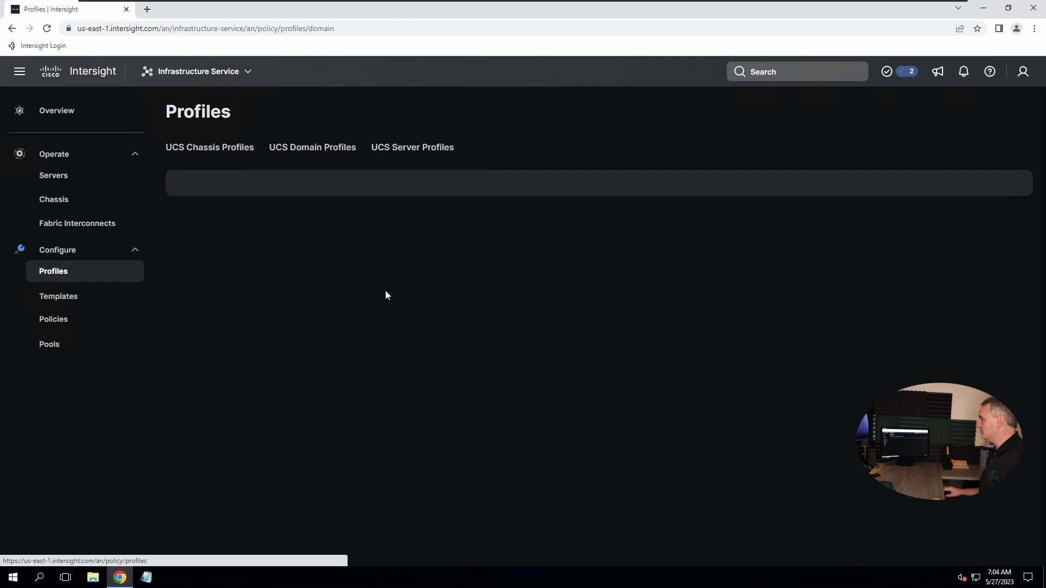
pyautogui.click(201, 150)
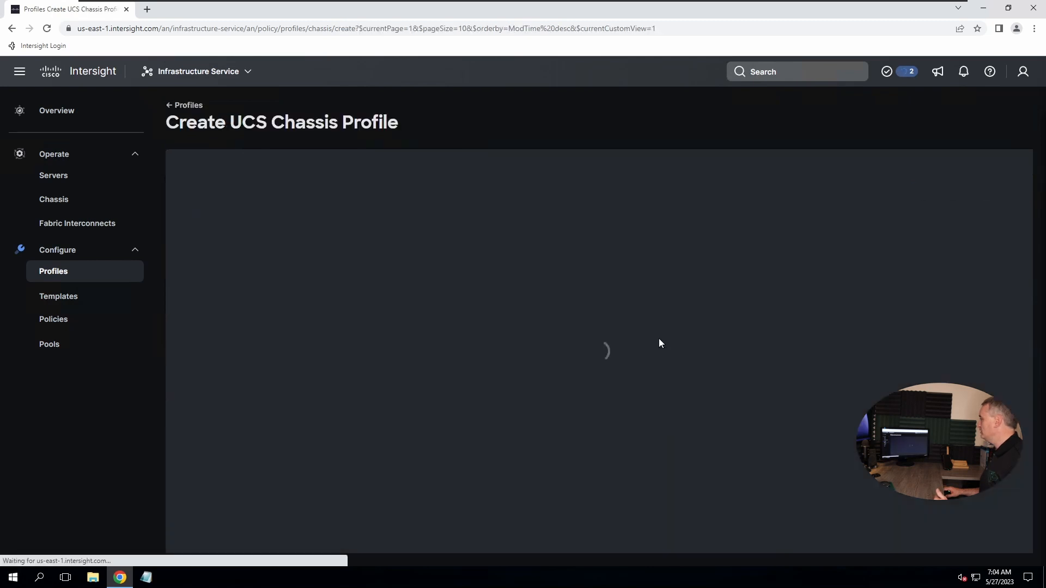
pyautogui.click(1002, 535)
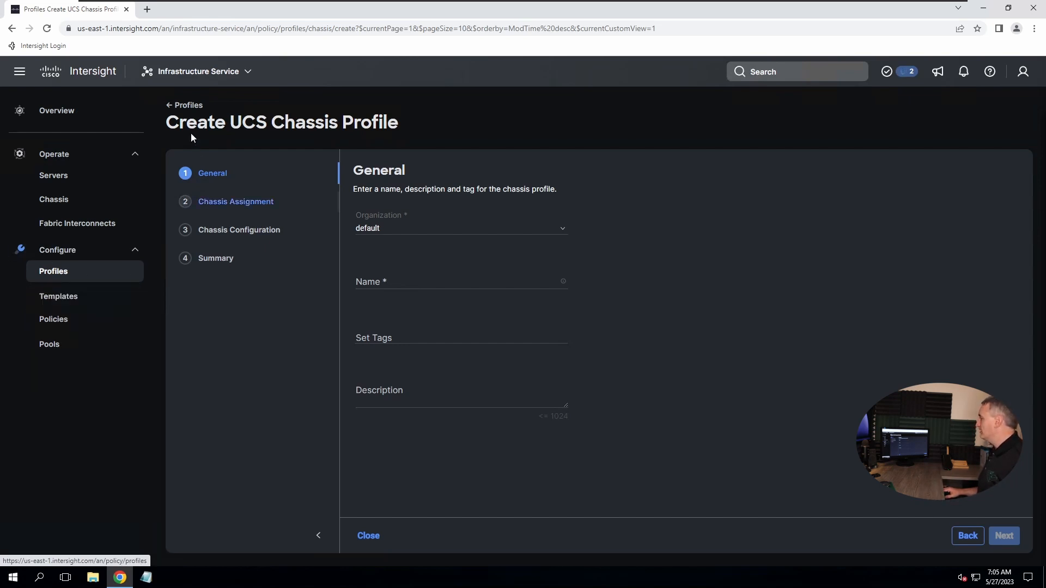
pyautogui.click(183, 106)
pyautogui.click(413, 147)
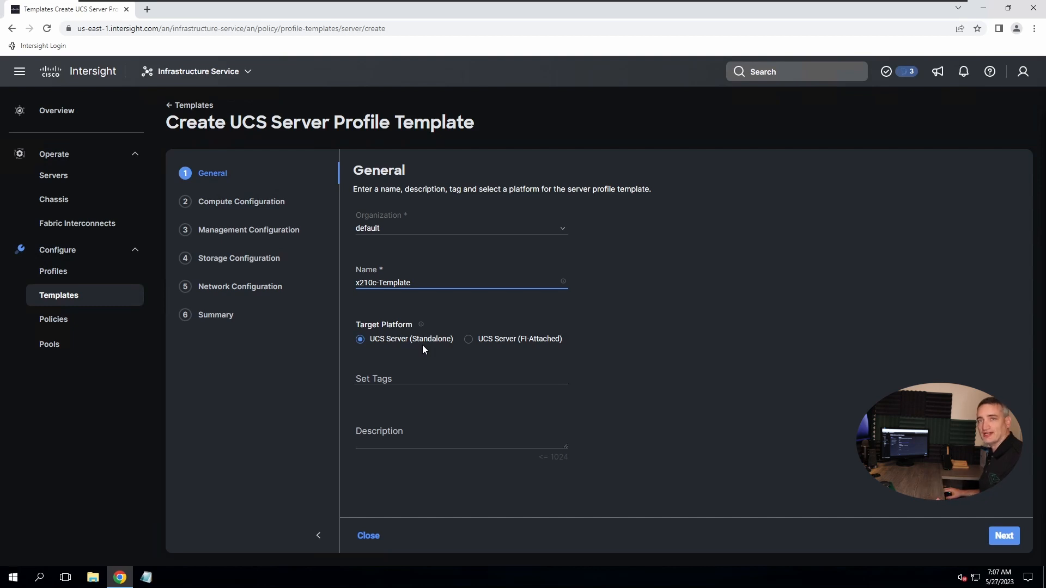
# Choose UCS Server (FI-Attached) as the target platform for x210c-Template
pyautogui.click(469, 342)
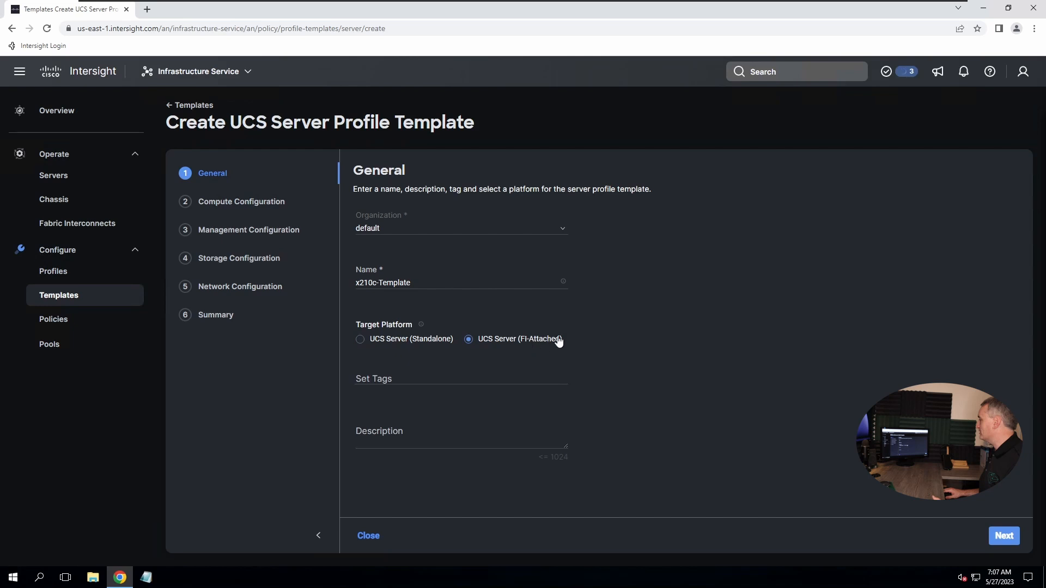
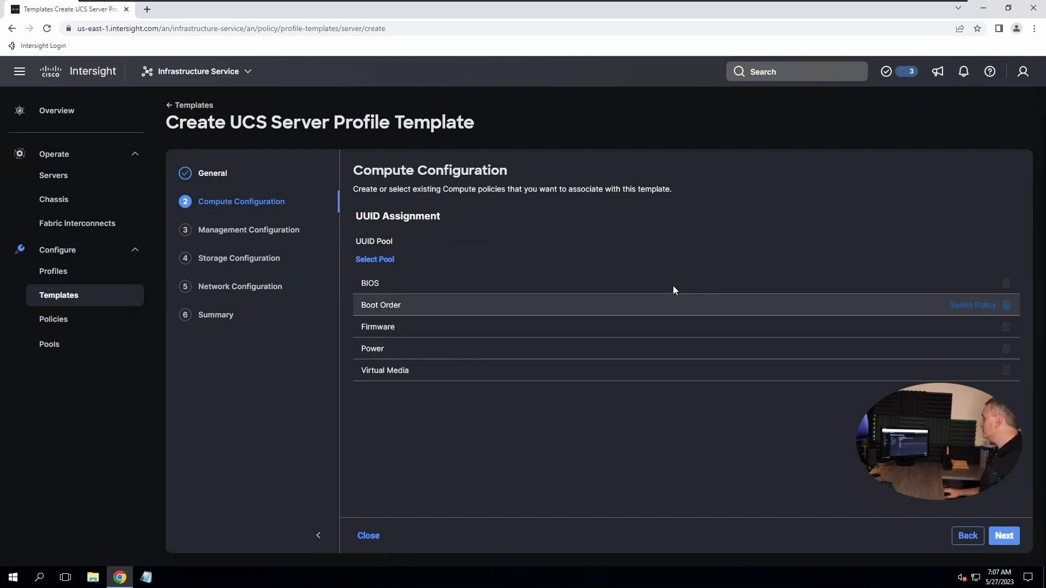
# Create a new BIOS policy from the template's BIOS row and name it BIOS-Policy
pyautogui.click(973, 283)
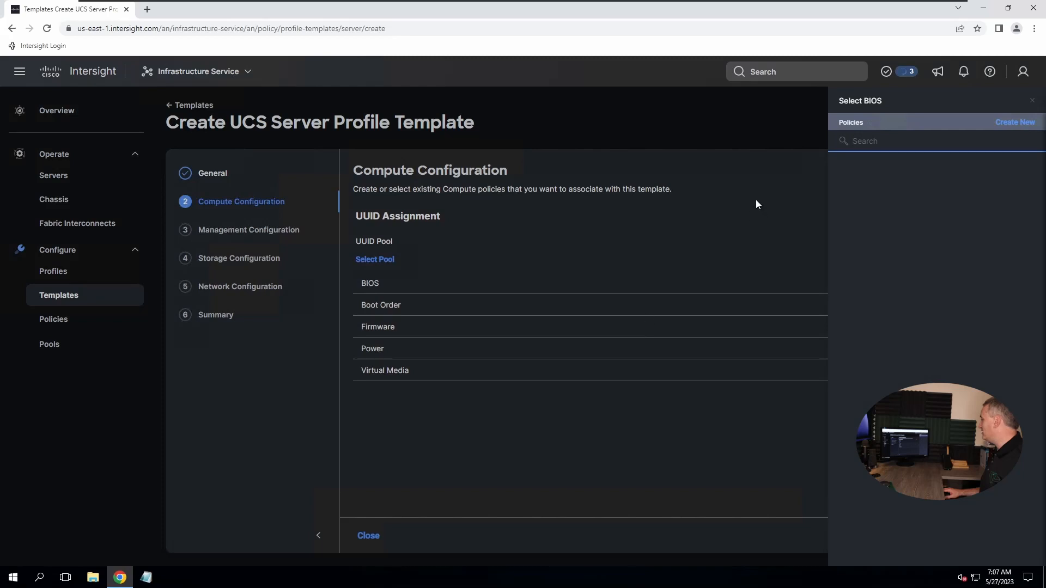
pyautogui.click(1017, 123)
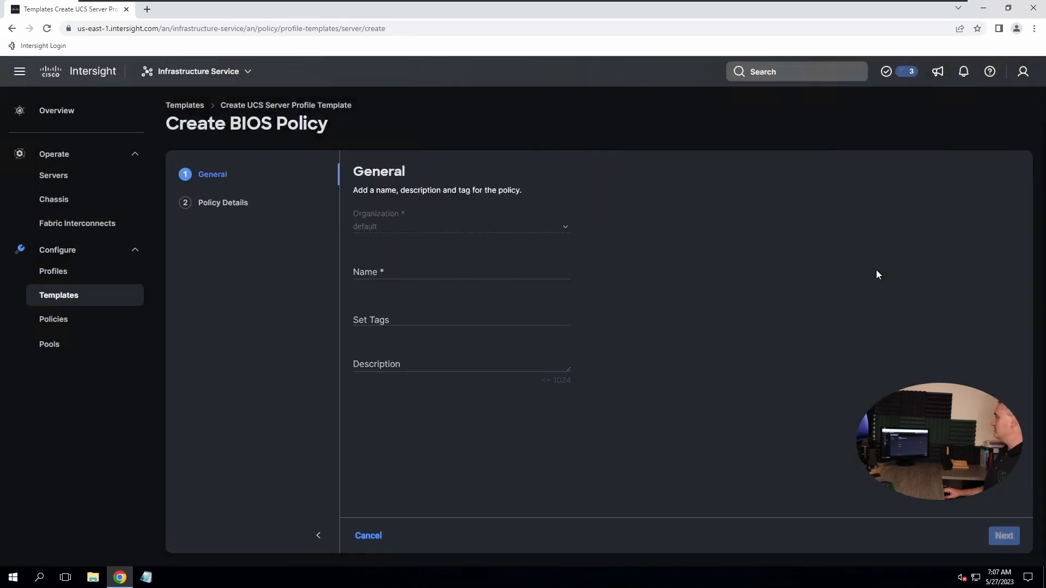
pyautogui.click(391, 272)
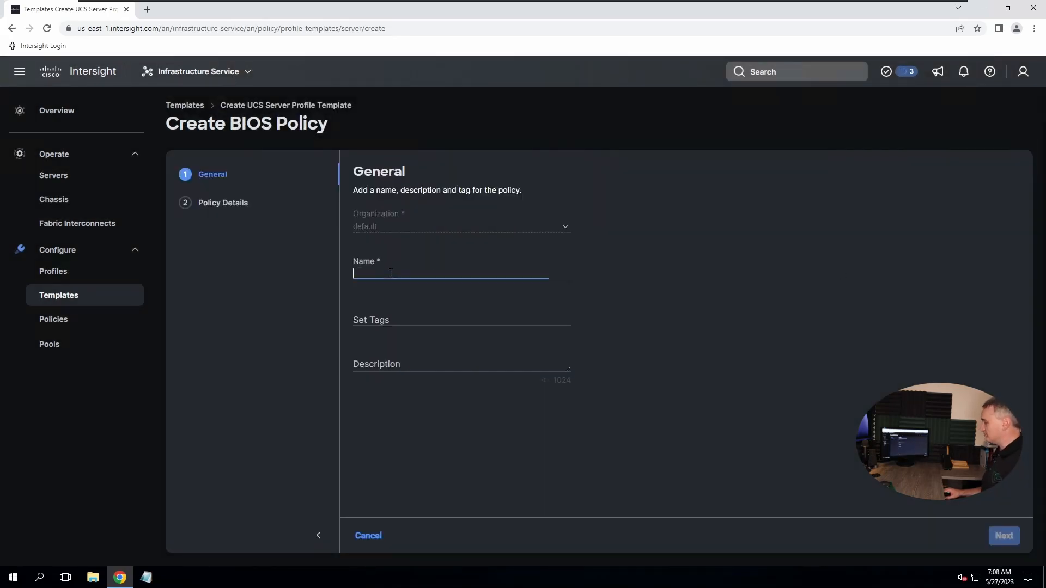
pyautogui.write('BIO')
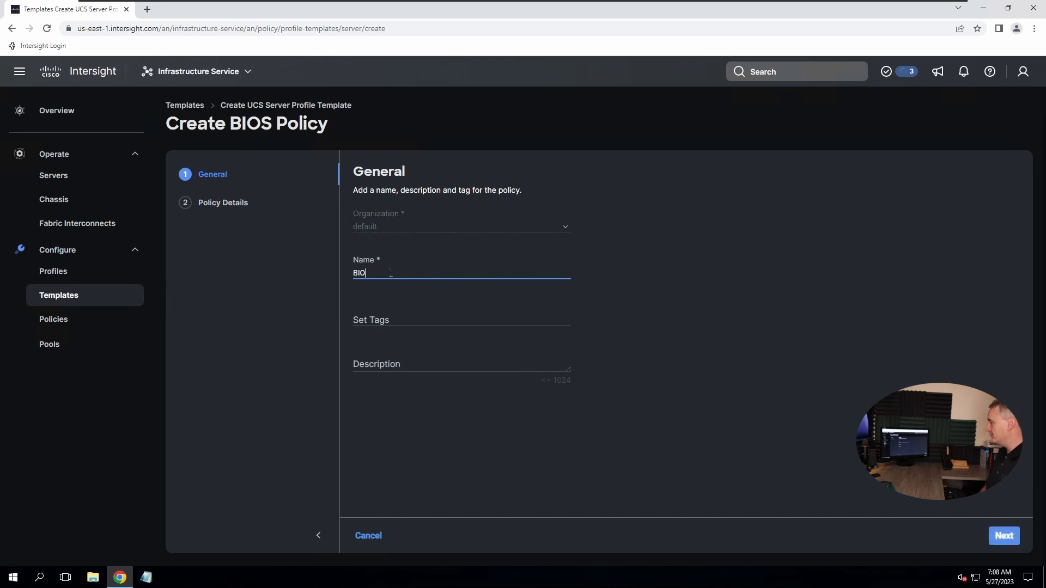
pyautogui.write('S-Policy')
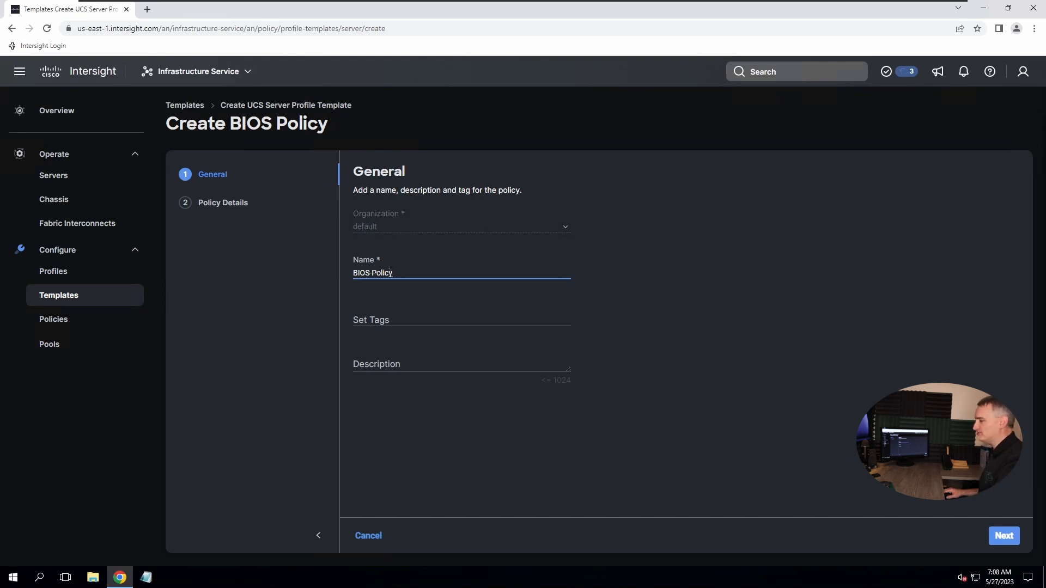
pyautogui.rightClick(1007, 547)
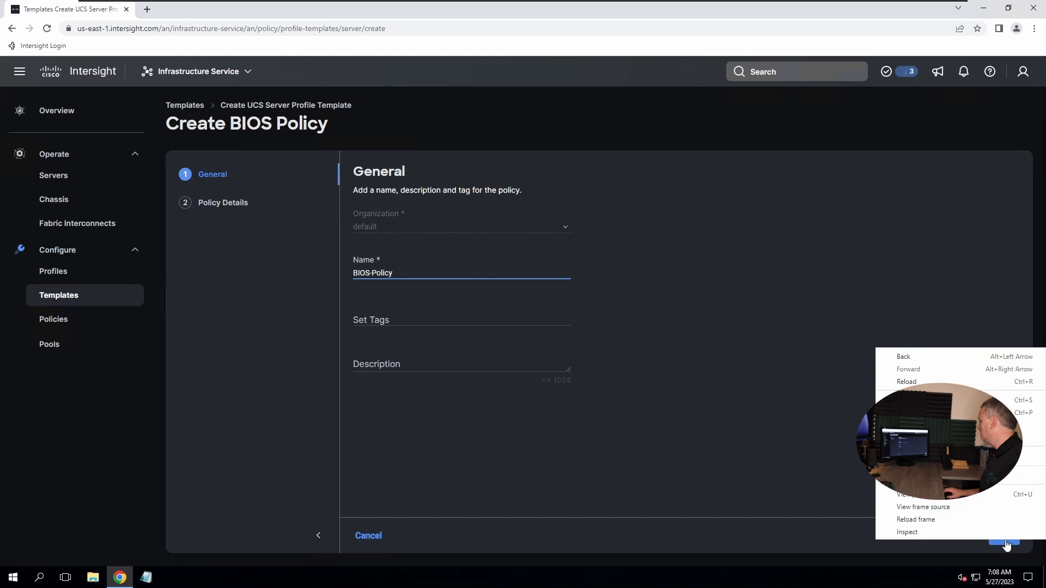
pyautogui.click(817, 486)
# Advance to the BIOS policy details and scroll the setting categories to reach Processor
pyautogui.click(1001, 538)
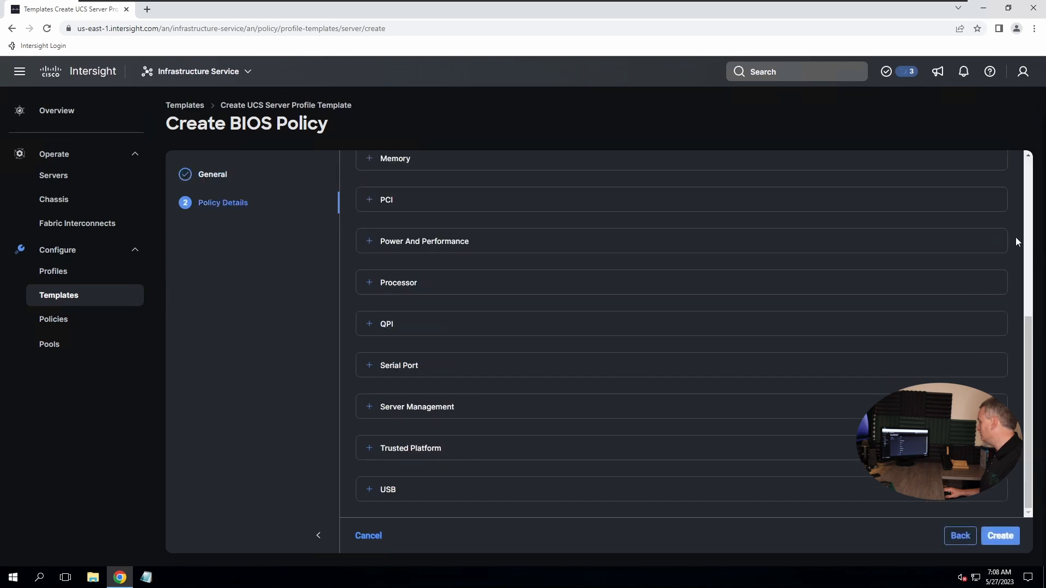
pyautogui.scroll(5, 1025, 368)
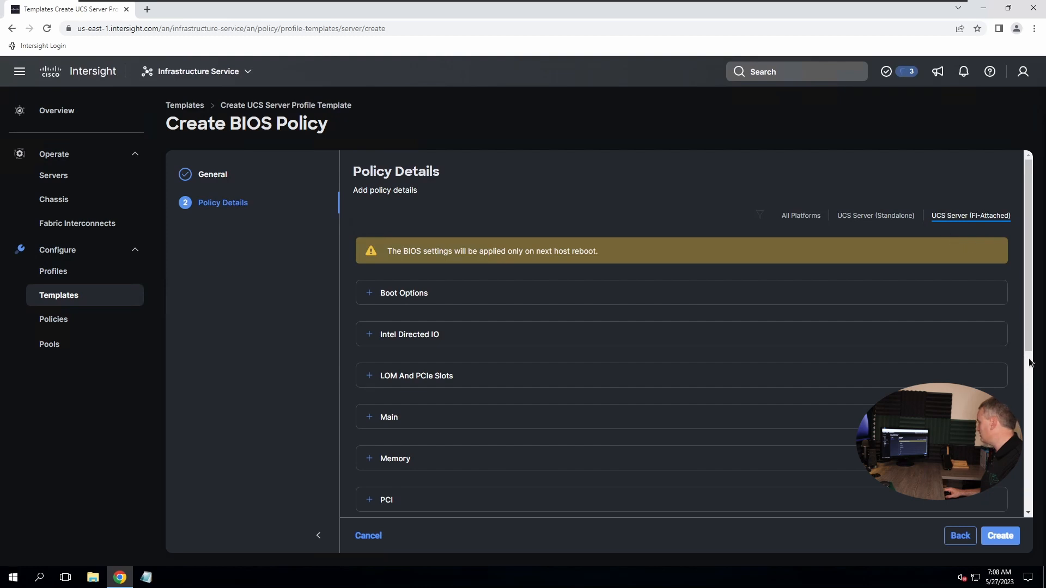
pyautogui.scroll(-5, 745, 444)
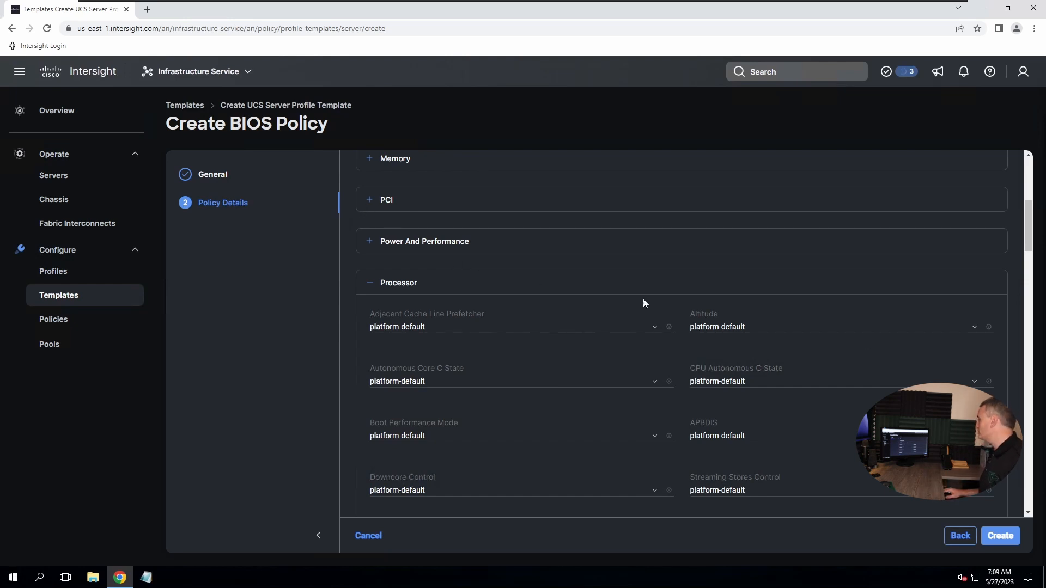
# In Processor settings, set Energy Performance to balanced-performance and CPU Performance to enterprise
pyautogui.click(1028, 472)
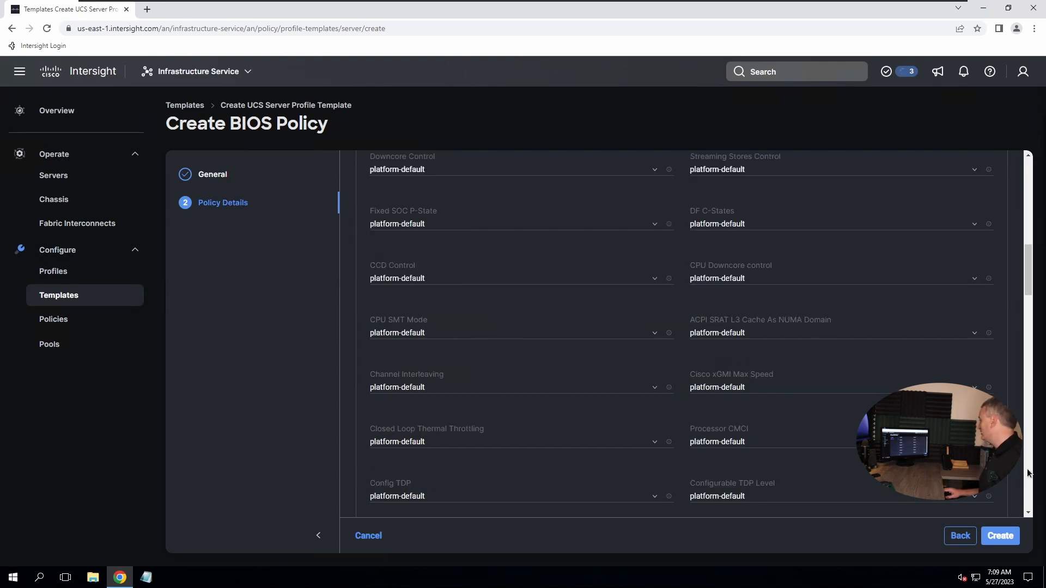
pyautogui.click(1028, 472)
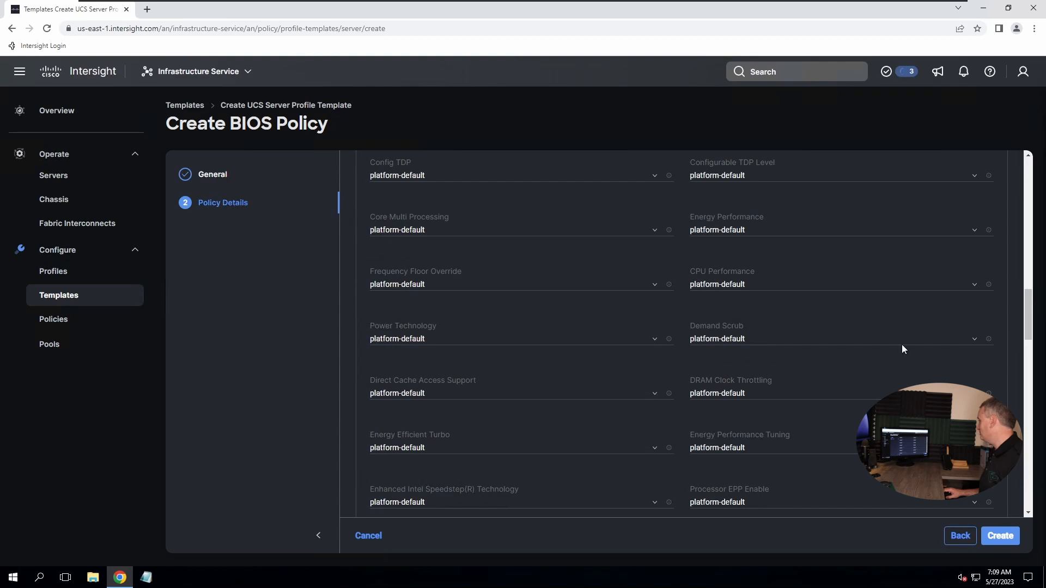
pyautogui.click(732, 240)
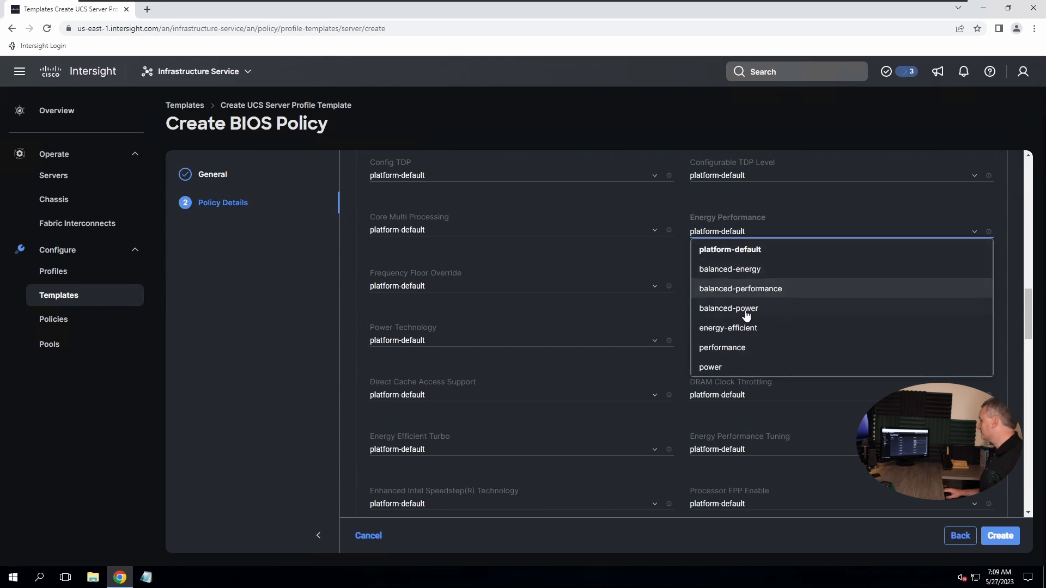
pyautogui.click(742, 294)
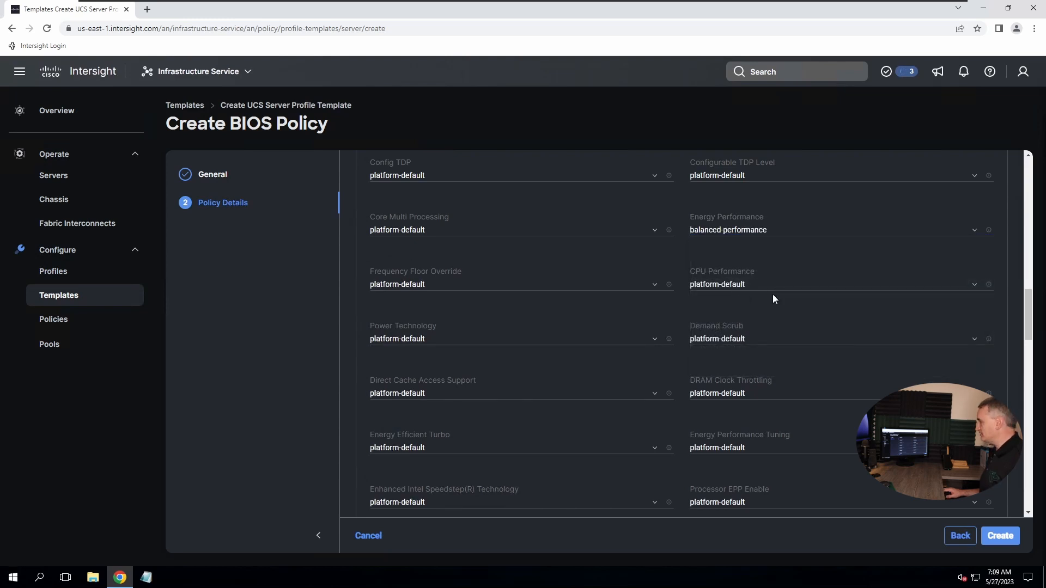
pyautogui.click(731, 289)
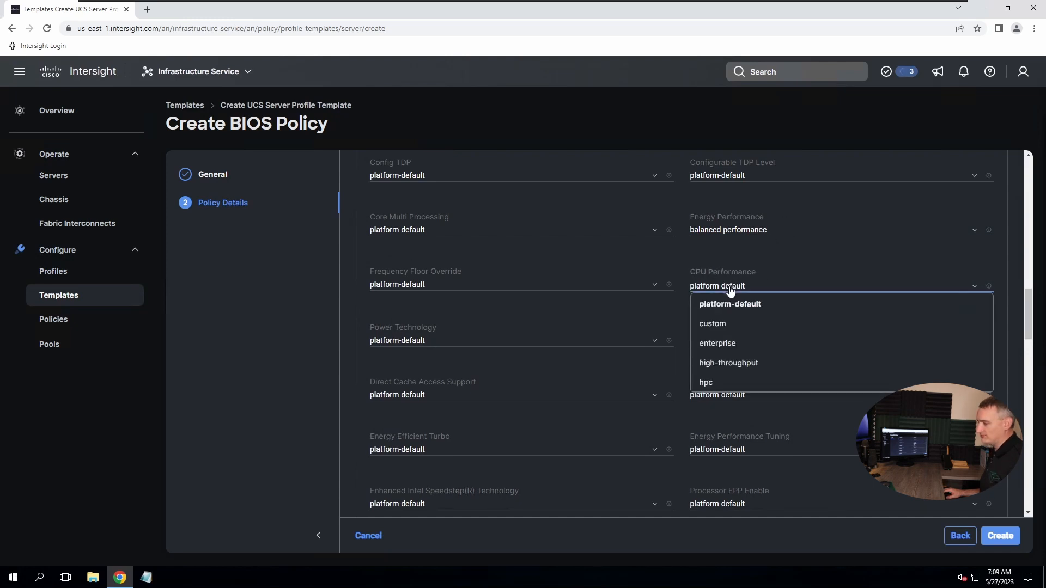
pyautogui.click(729, 343)
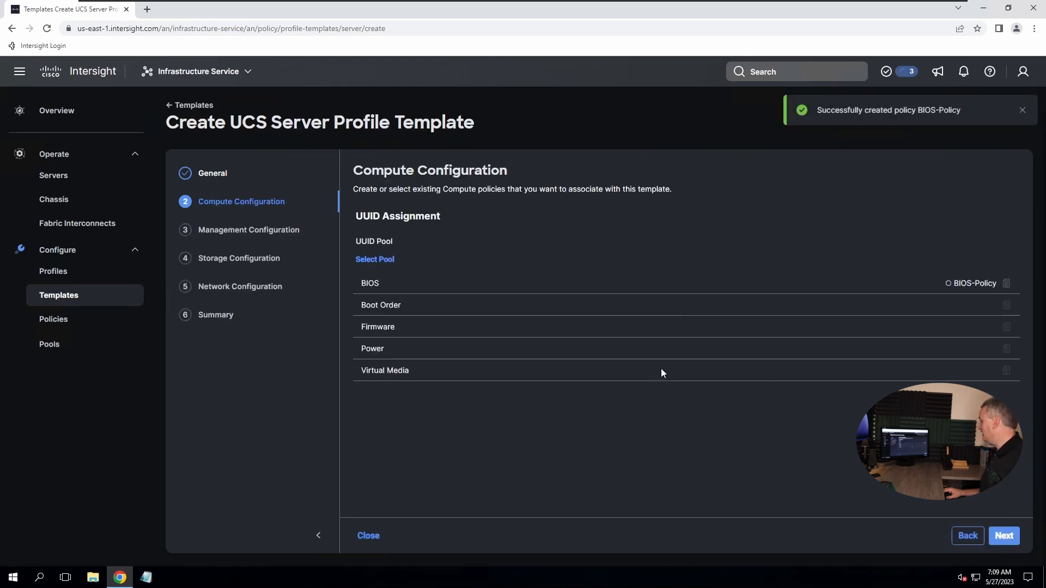
# Create a new boot order policy named Boot-Order-Policy-01 and advance to its boot device details
pyautogui.click(966, 305)
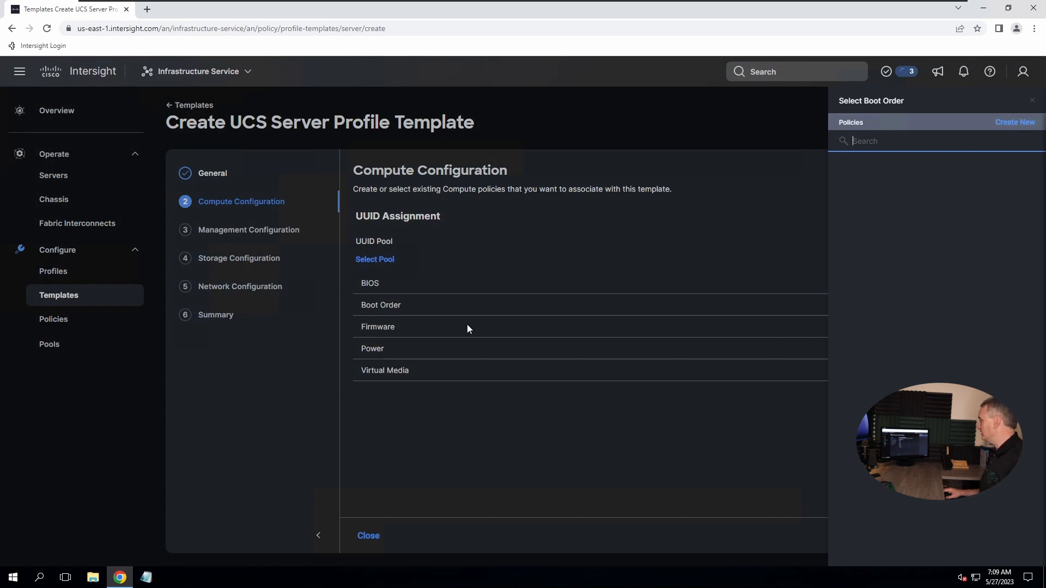
pyautogui.click(1019, 123)
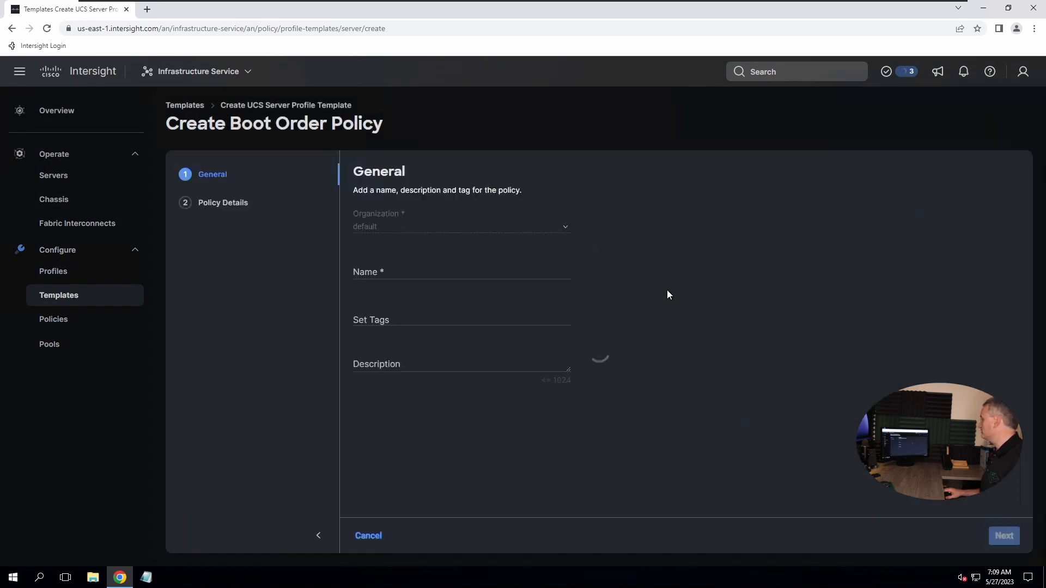
pyautogui.click(392, 274)
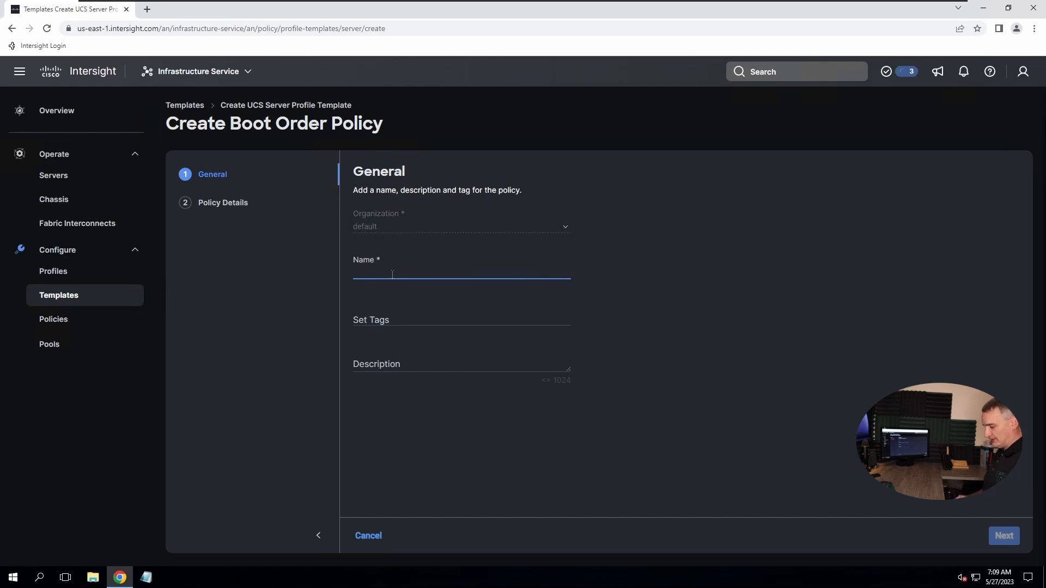
pyautogui.write('Boot0-')
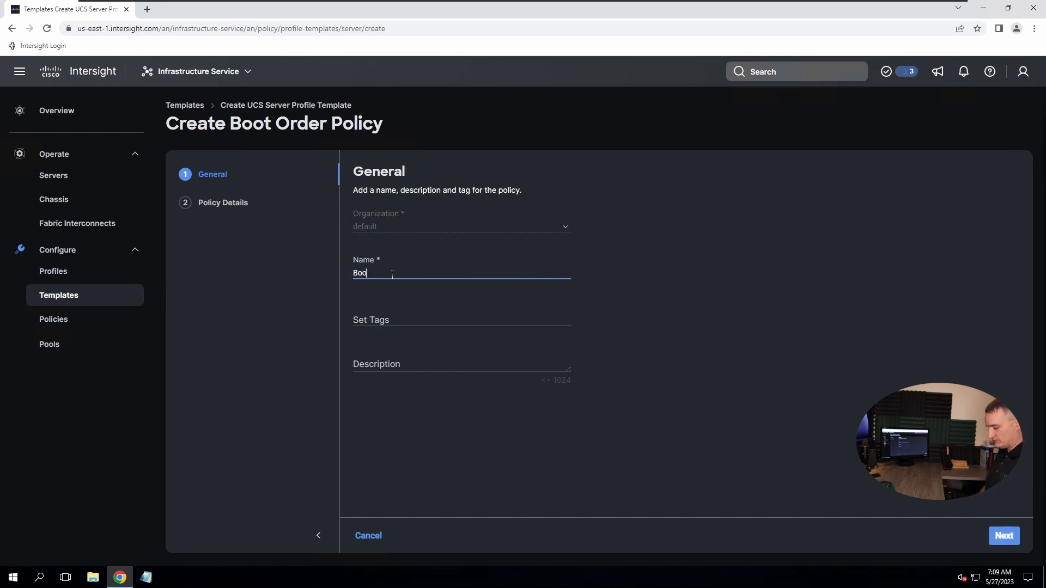
pyautogui.press('BackSpace')
pyautogui.press('BackSpace')
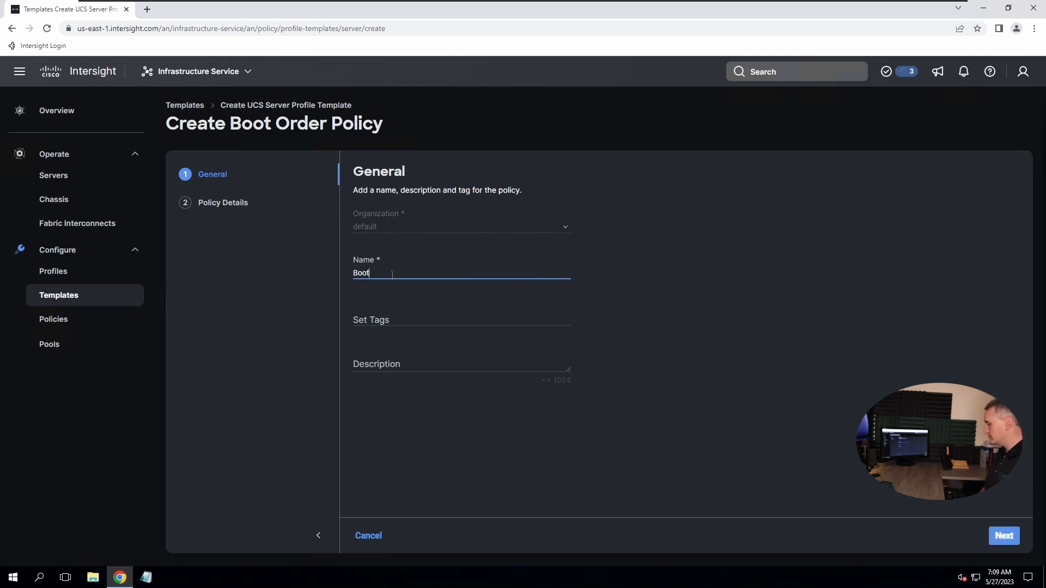
pyautogui.write('-Order-Pol')
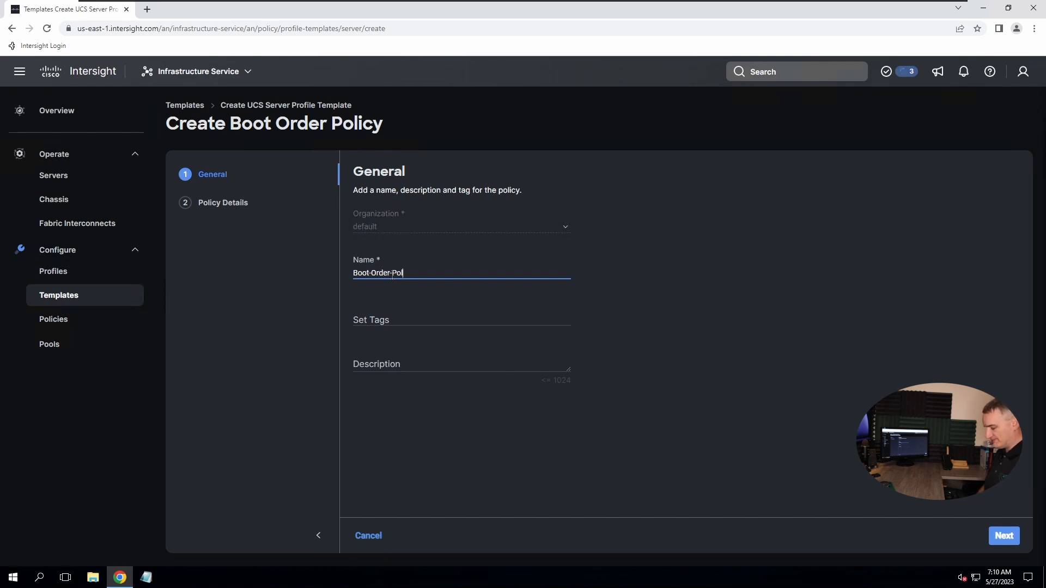
pyautogui.write('icy-01')
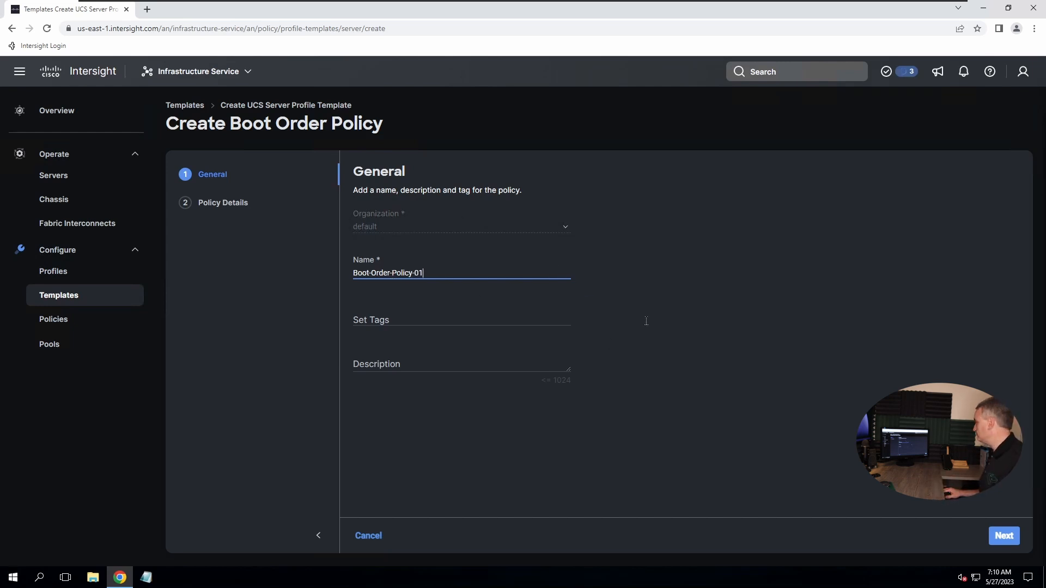
pyautogui.click(1005, 537)
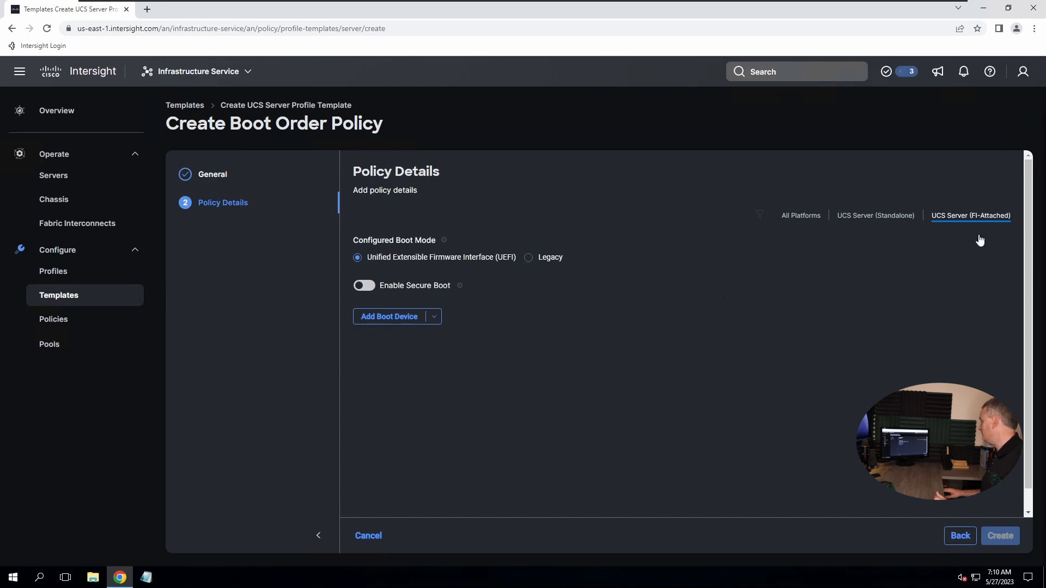
# Add a Local Disk boot device named Local-Disk-01 with slot MSTOR-RAID
pyautogui.click(386, 320)
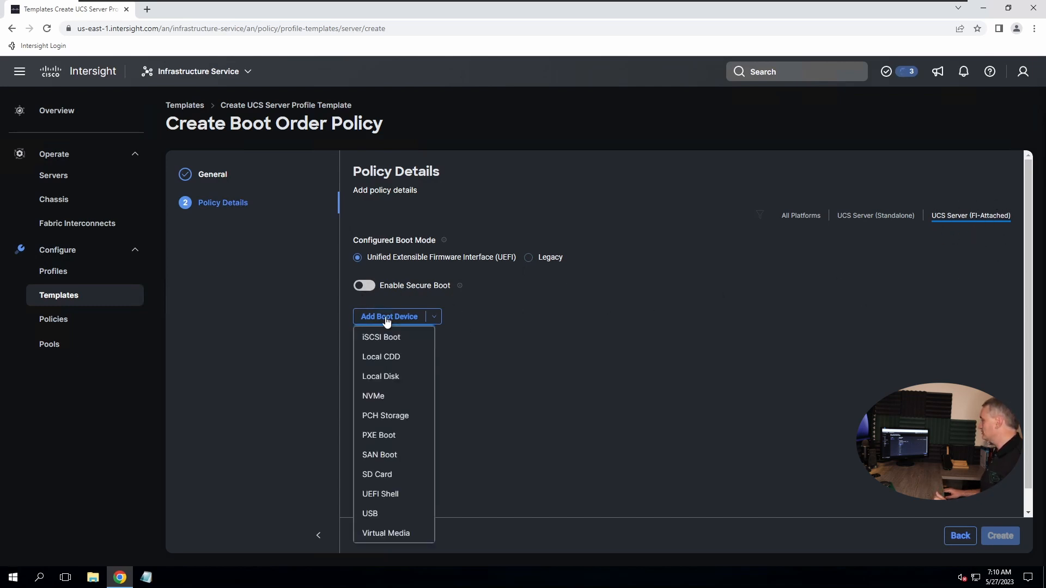
pyautogui.click(379, 378)
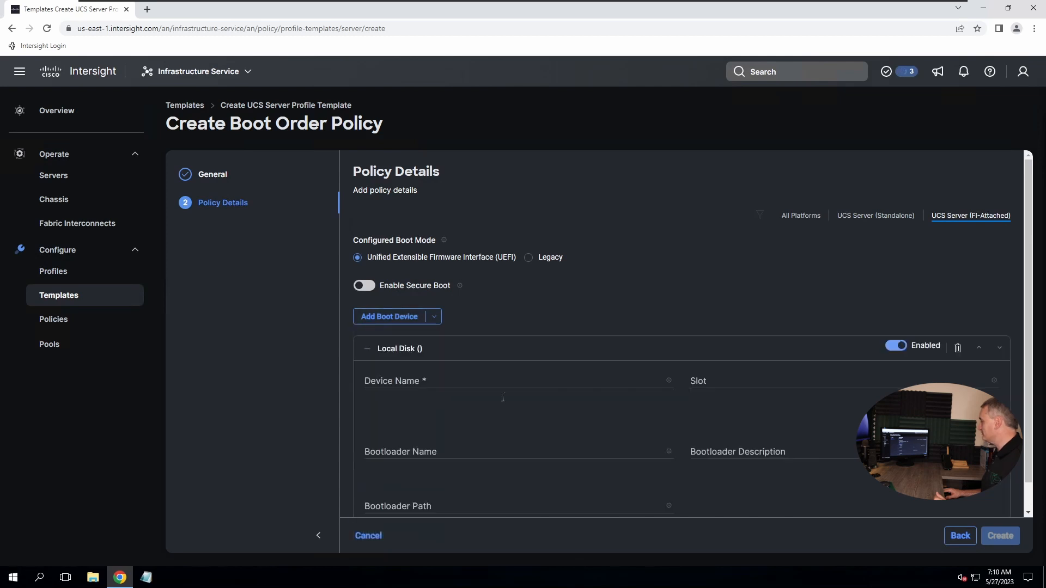
pyautogui.click(434, 381)
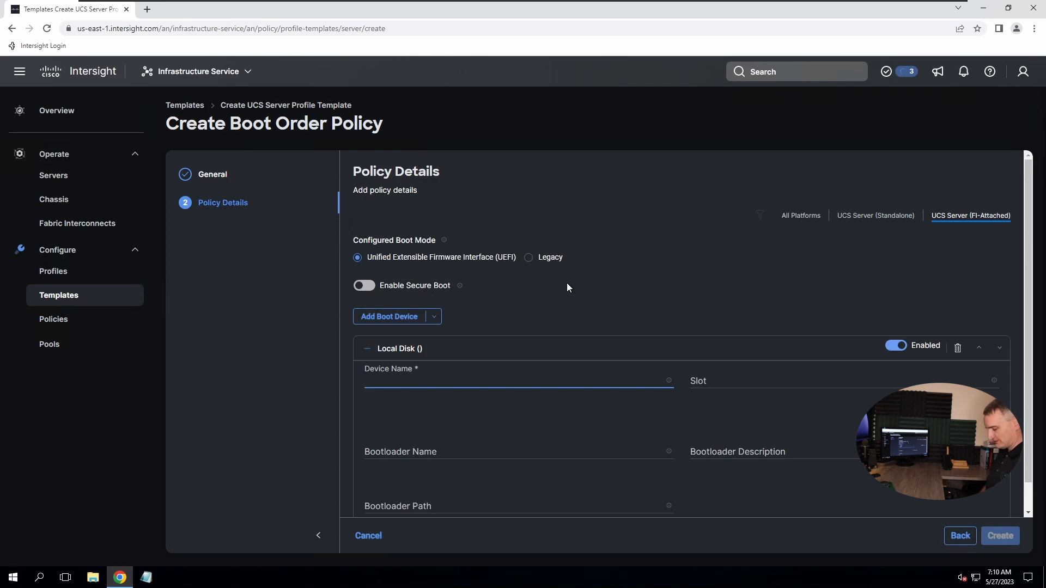
pyautogui.write('Local-')
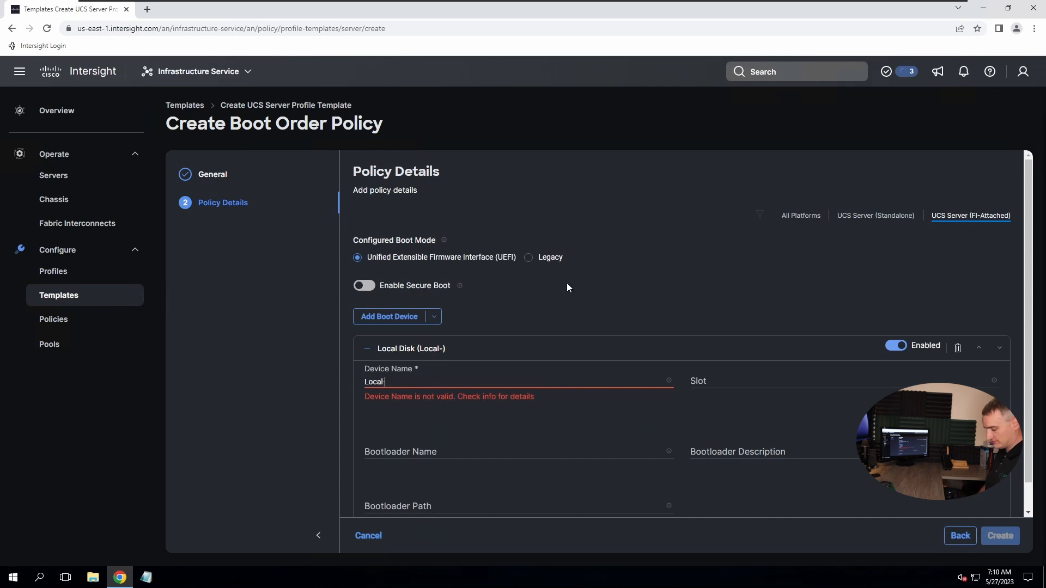
pyautogui.write('00')
pyautogui.press('BackSpace')
pyautogui.press('BackSpace')
pyautogui.write('Di')
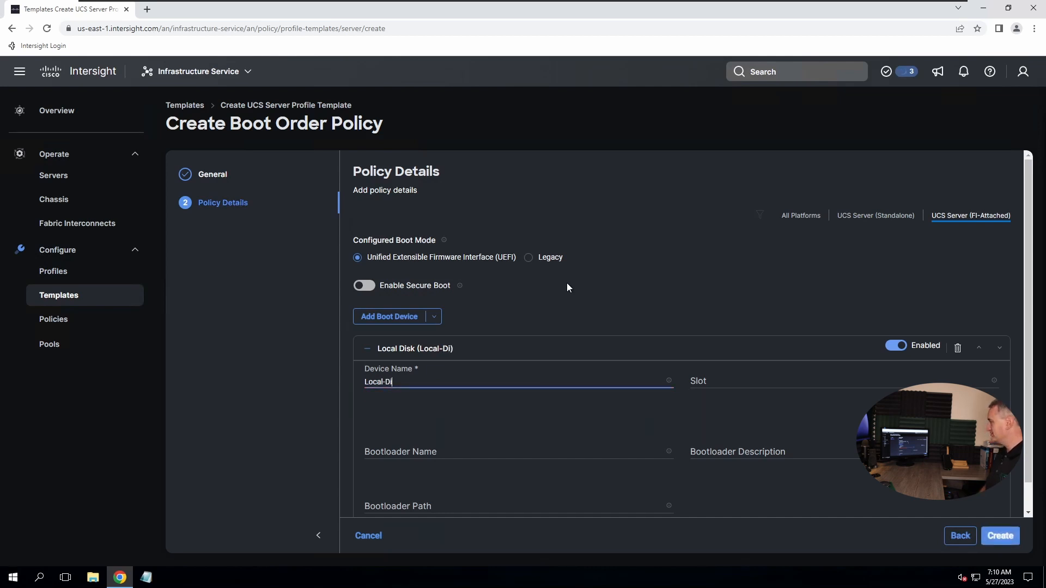
pyautogui.write('sk-01')
pyautogui.click(719, 382)
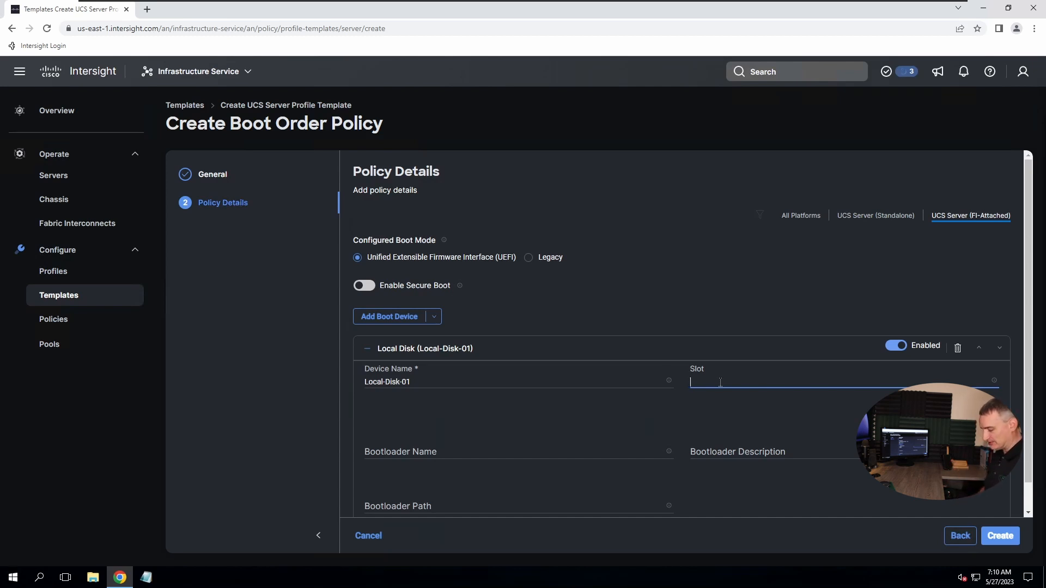
pyautogui.write('MSTOR-RAID')
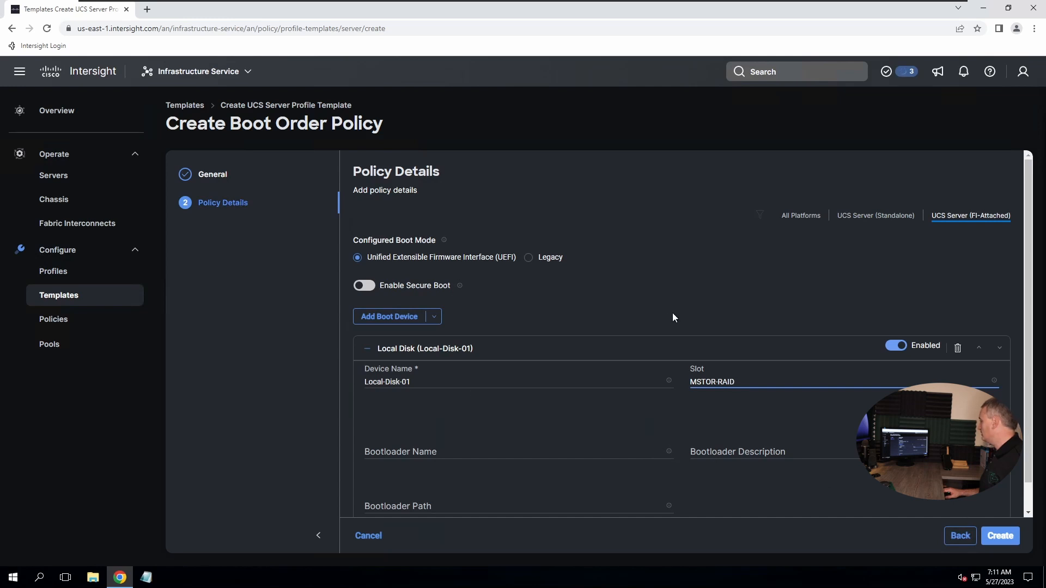
pyautogui.click(409, 318)
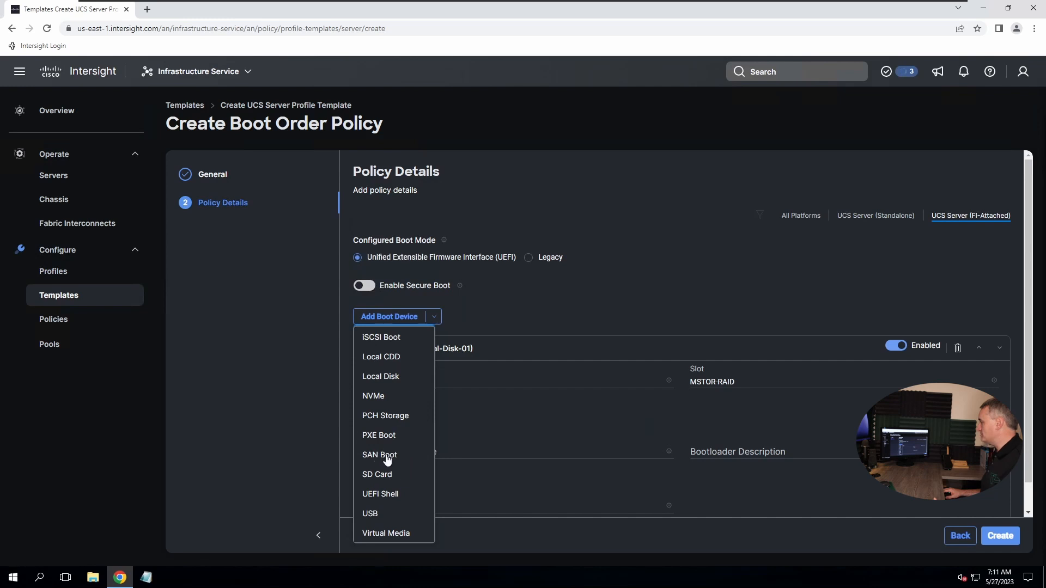
# Add a Virtual Media boot device and keep it ordered above the local disk
pyautogui.click(382, 534)
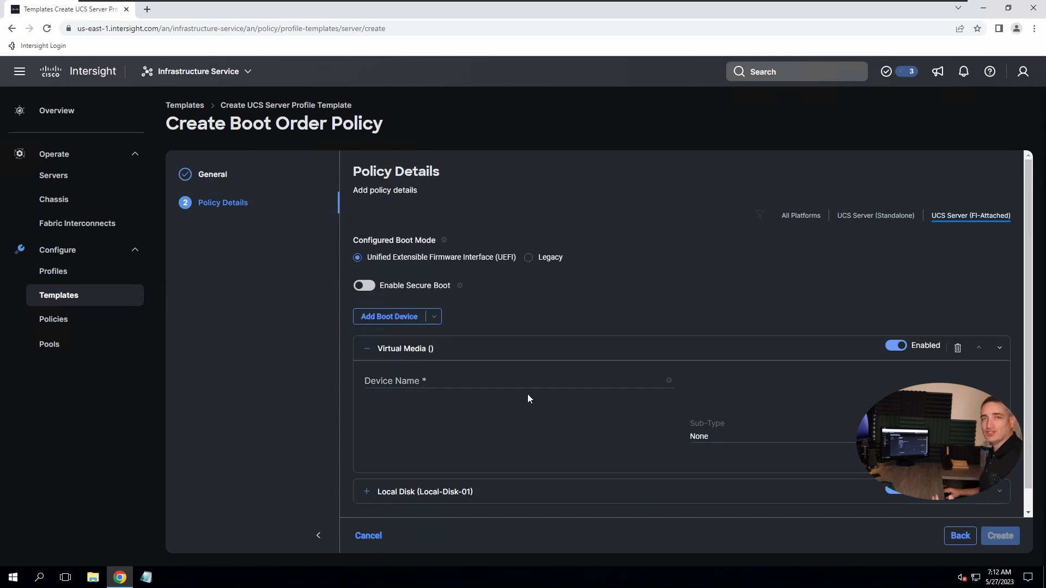
pyautogui.click(1000, 348)
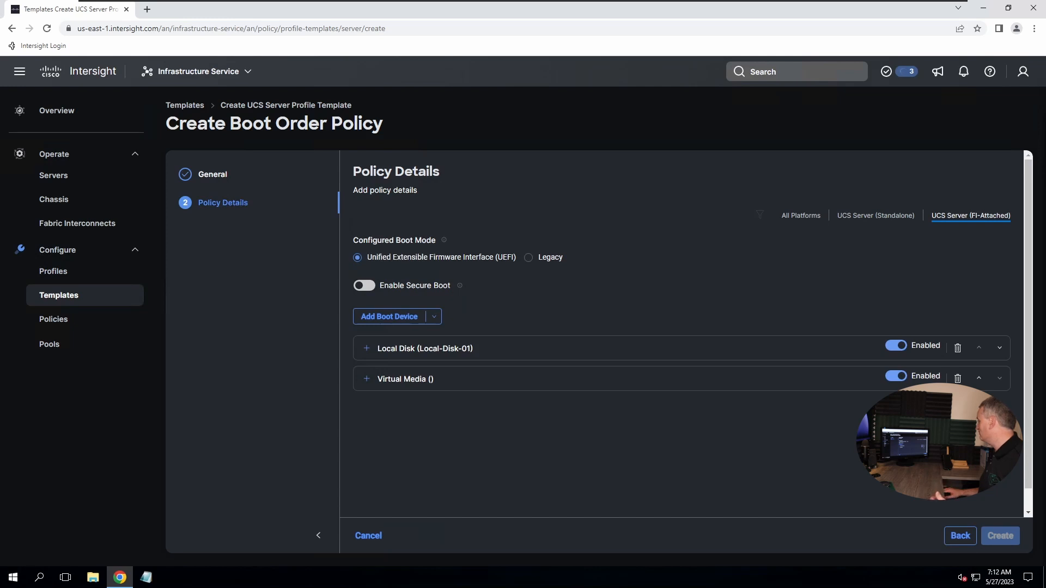
pyautogui.click(979, 378)
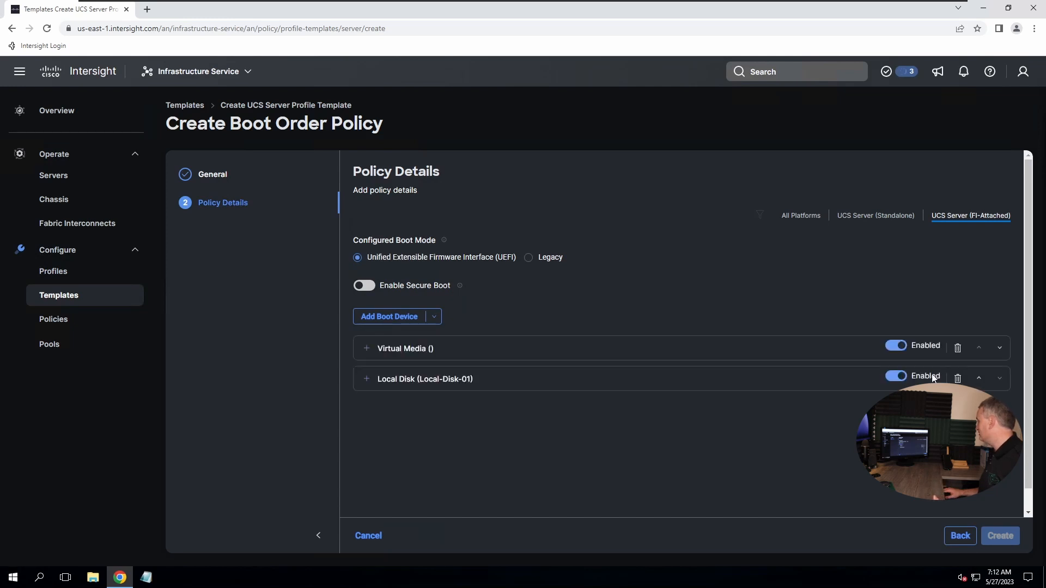
# Name the virtual media device Virtual-Media-01 with sub-type KVM MAPPED DVD, and create the policy
pyautogui.click(389, 353)
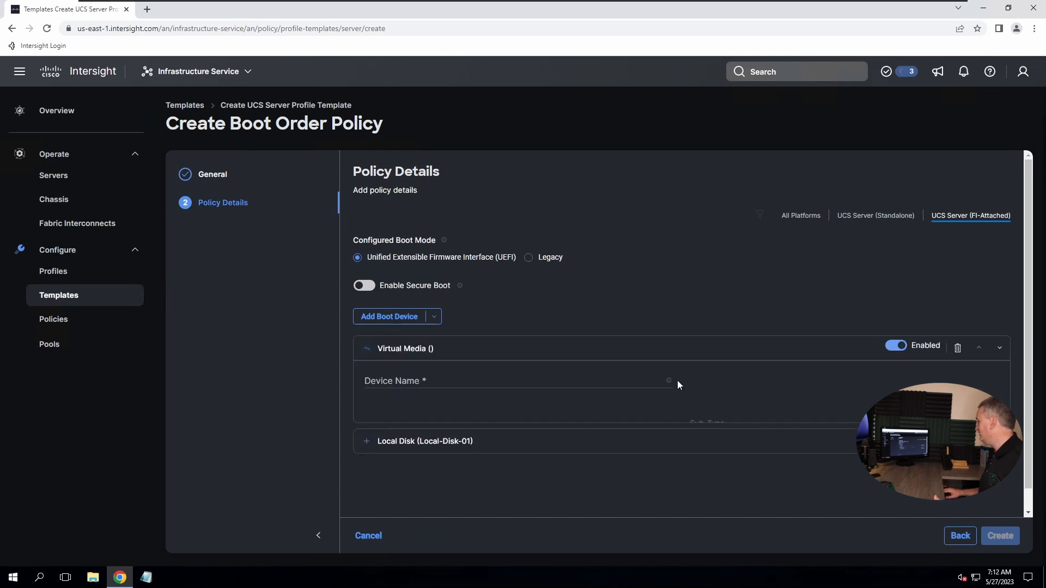
pyautogui.click(460, 380)
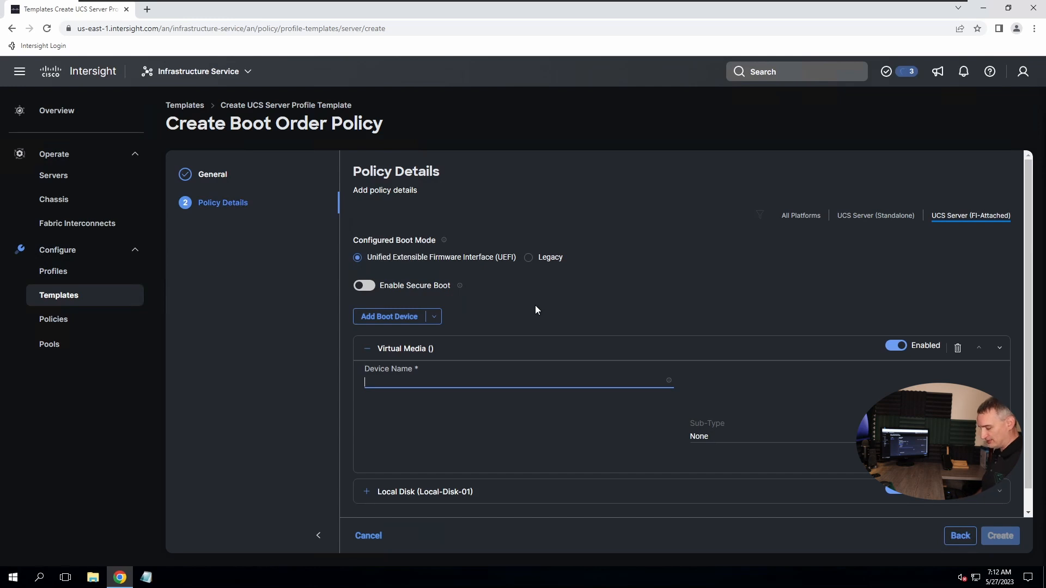
pyautogui.write('Vir')
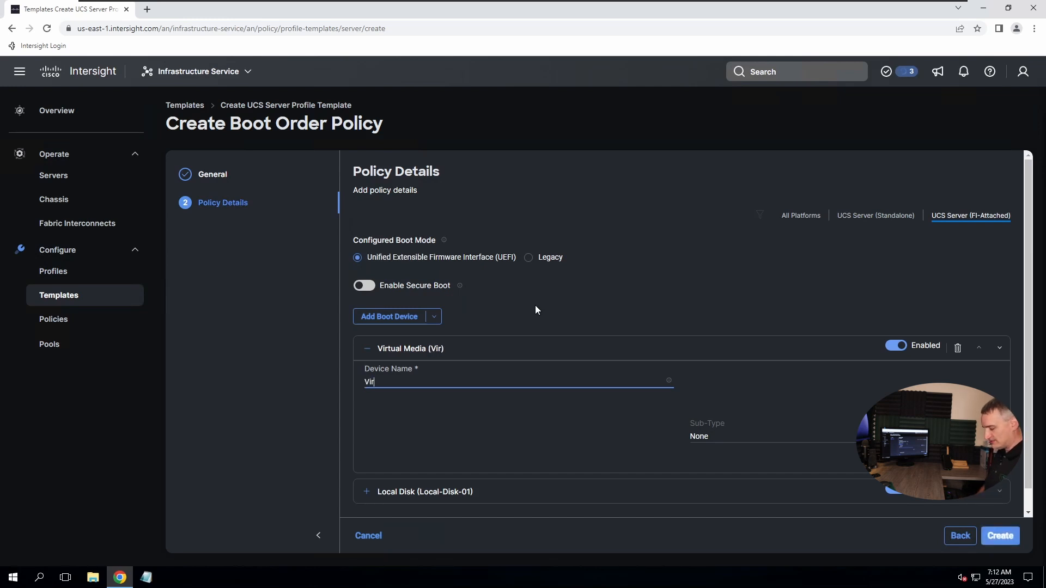
pyautogui.write('tual-Medai')
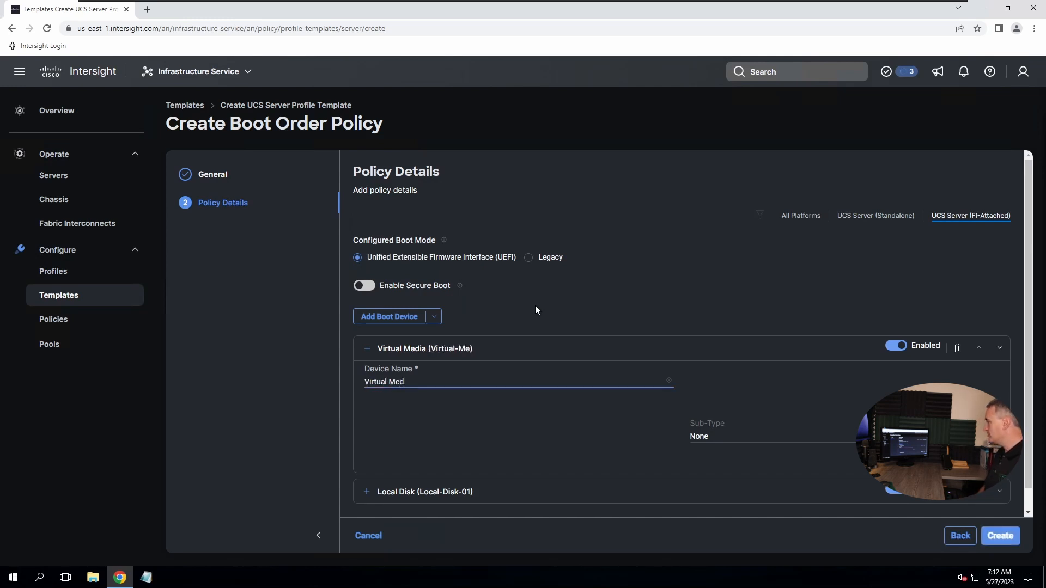
pyautogui.press('BackSpace')
pyautogui.press('BackSpace')
pyautogui.write('ioa')
pyautogui.press('BackSpace')
pyautogui.press('BackSpace')
pyautogui.write('a-01')
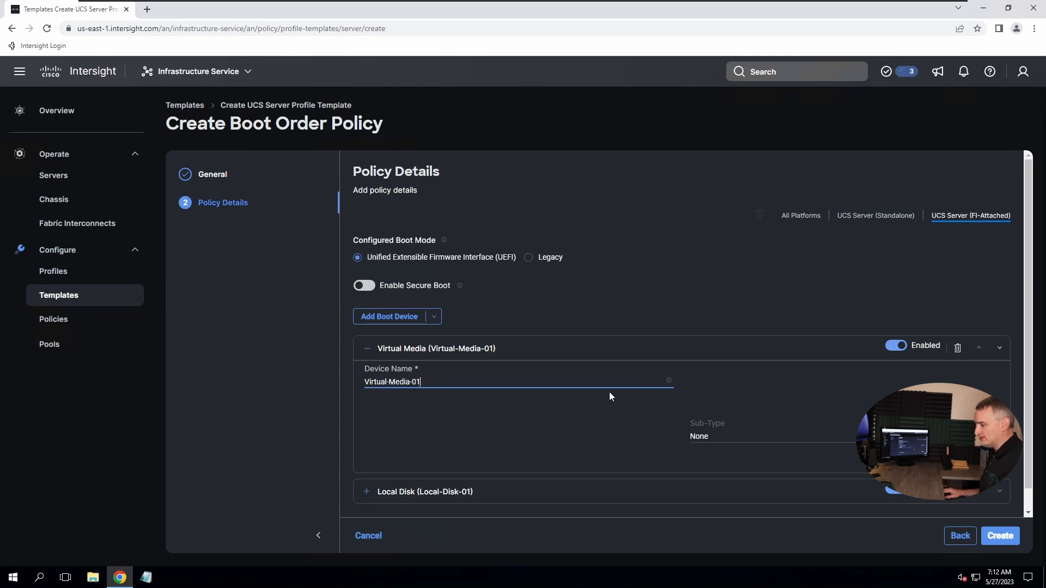
pyautogui.click(705, 440)
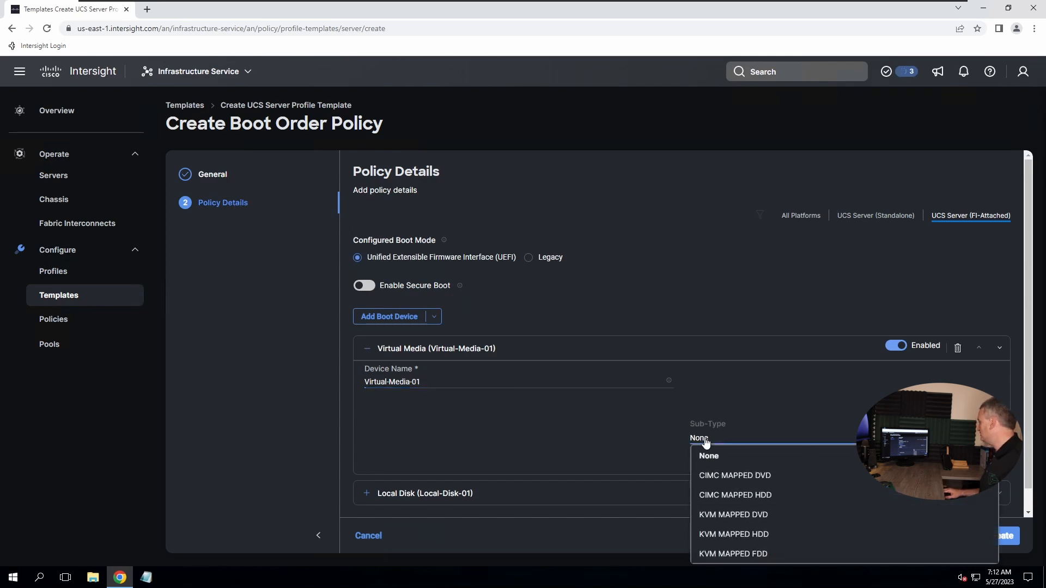
pyautogui.click(725, 517)
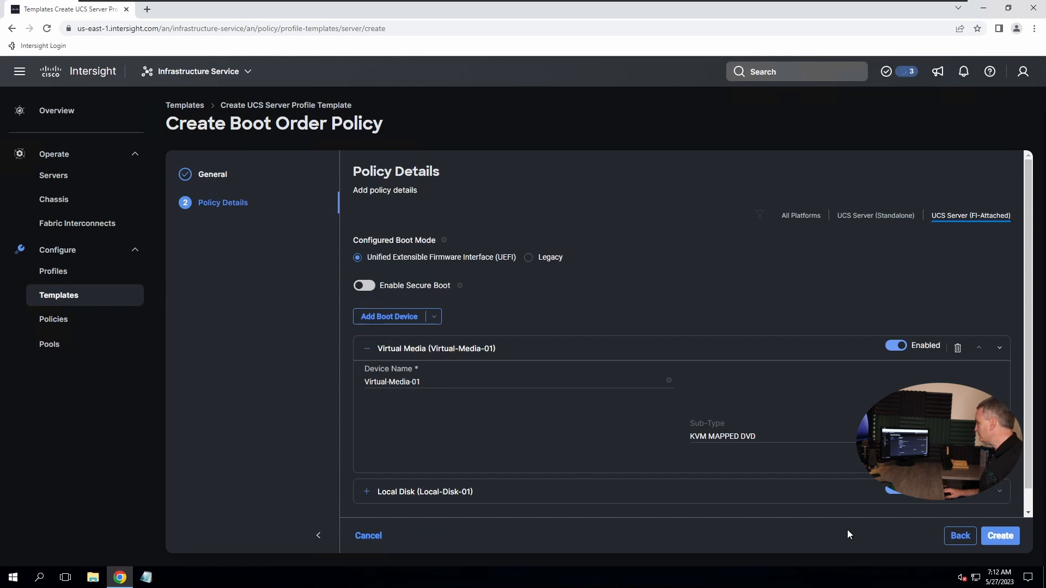
pyautogui.click(1007, 538)
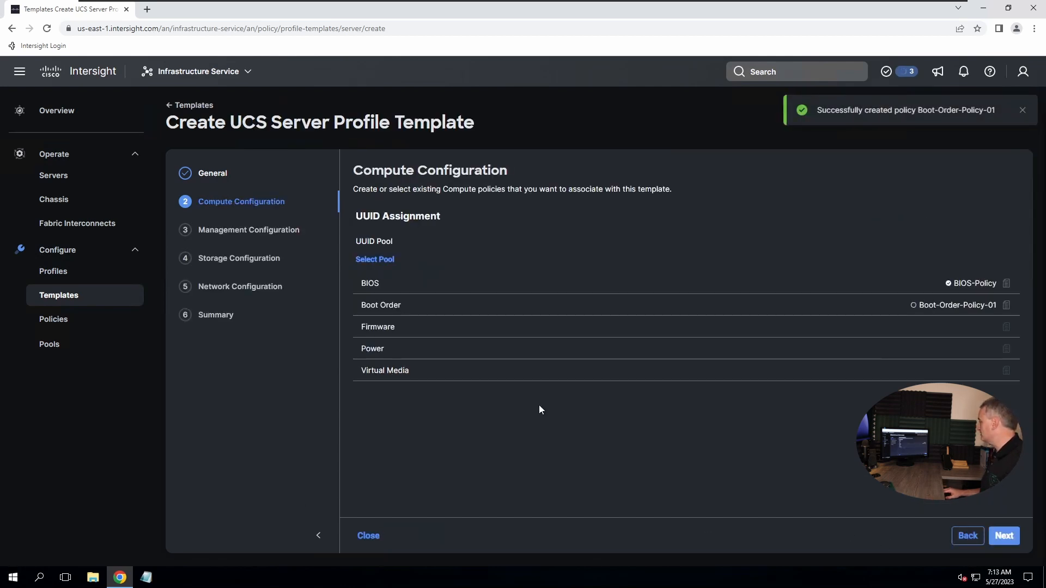
# Assign Demo-Firmware-Policy-X210M6 as the template's firmware policy, leaving Power unassigned
pyautogui.click(962, 328)
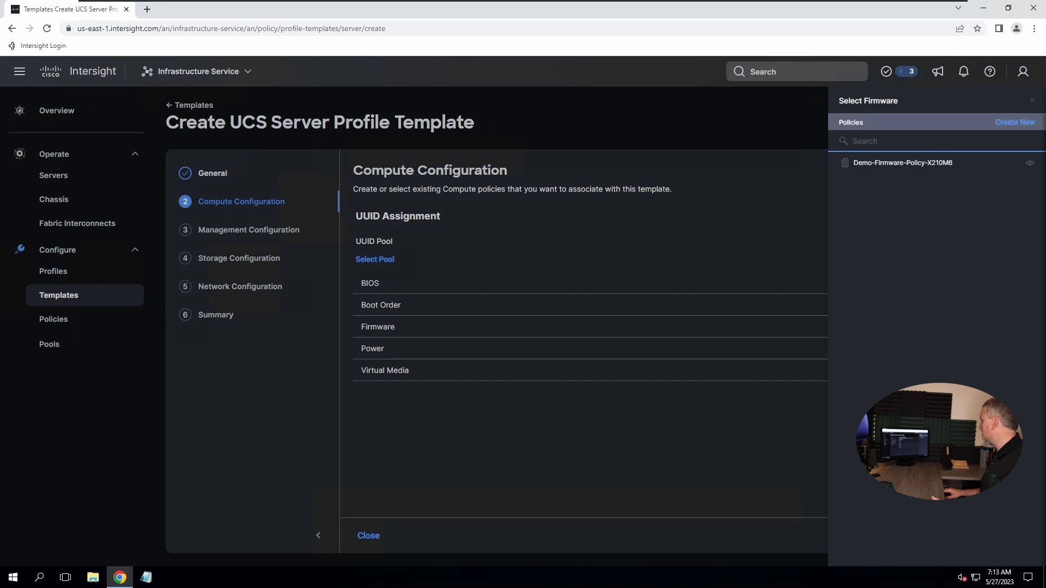
pyautogui.click(913, 169)
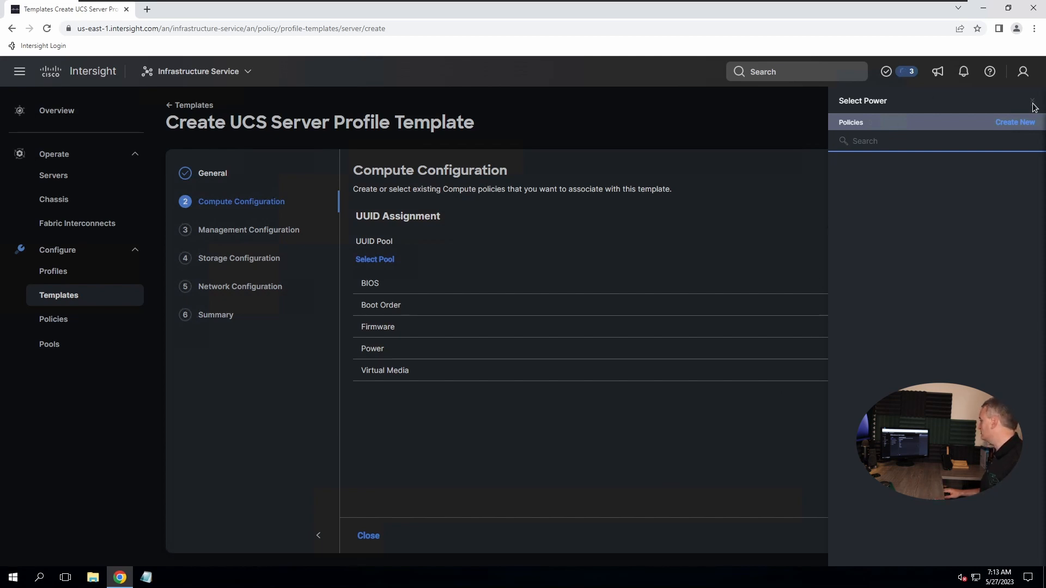
pyautogui.click(746, 254)
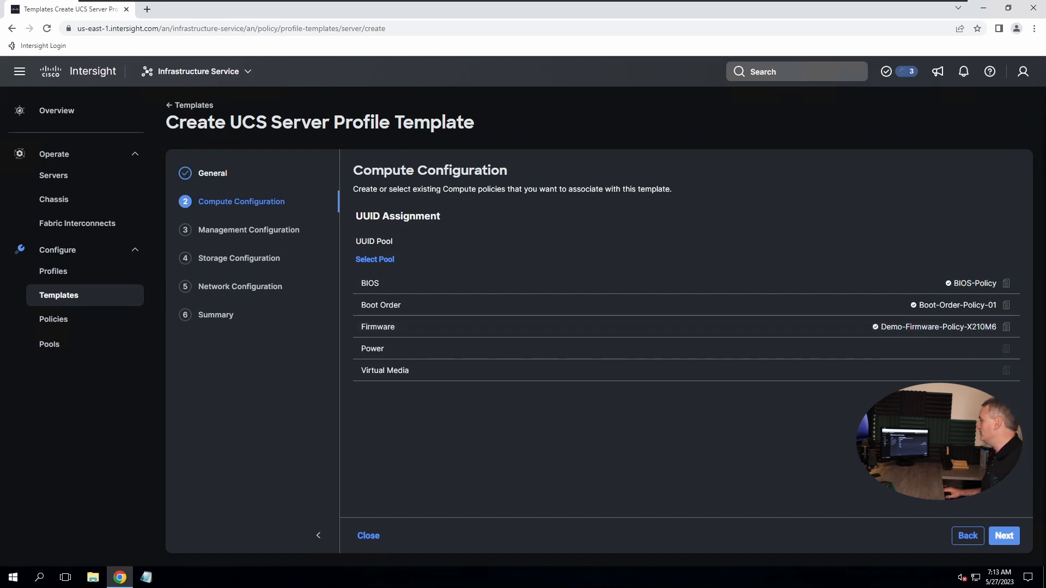
pyautogui.click(984, 372)
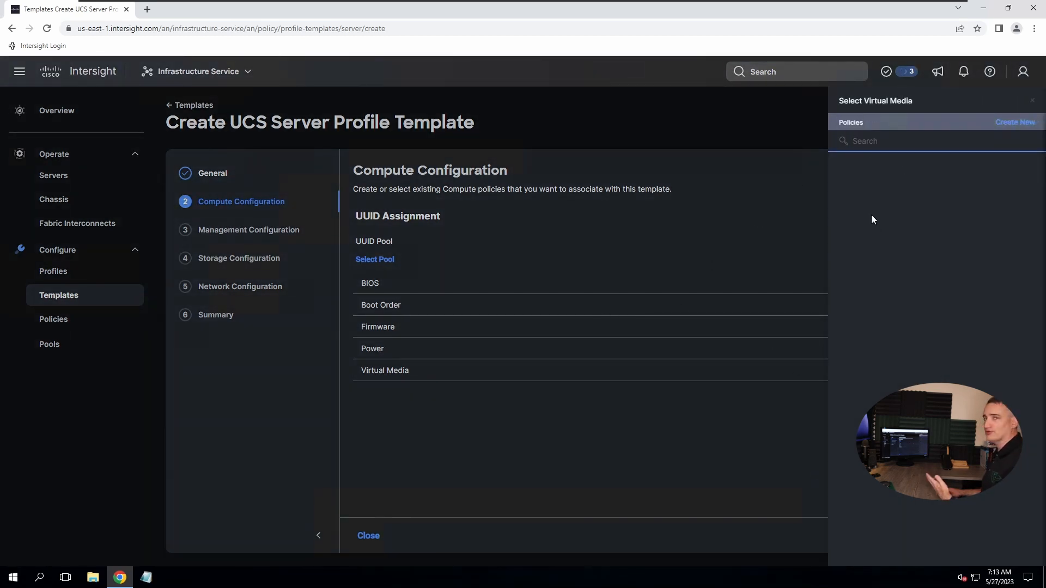
# Create Virtual-Media-Policy-01 with its default enabled toggles and attach it to the template
pyautogui.click(1005, 122)
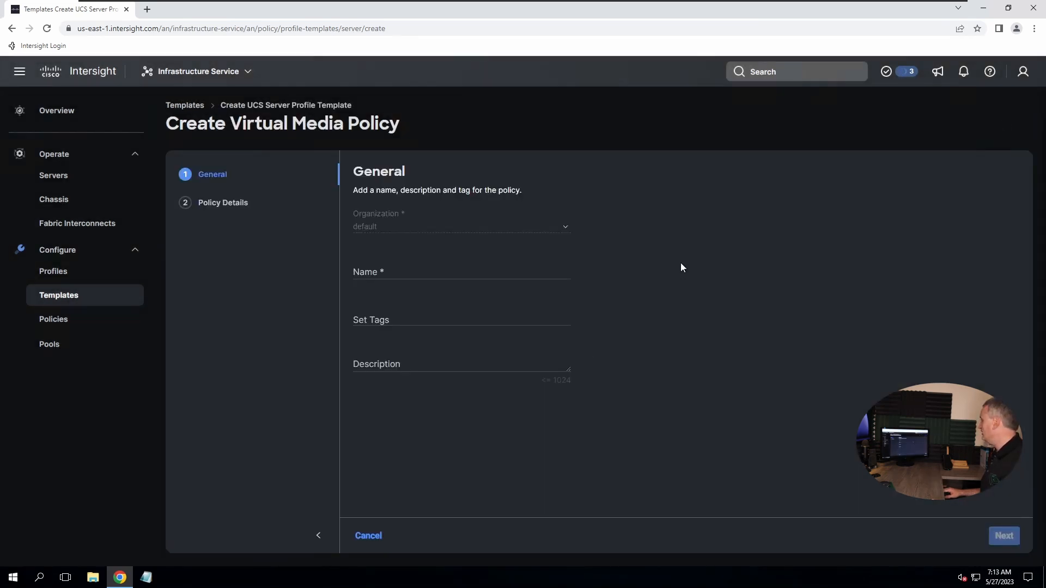
pyautogui.click(391, 272)
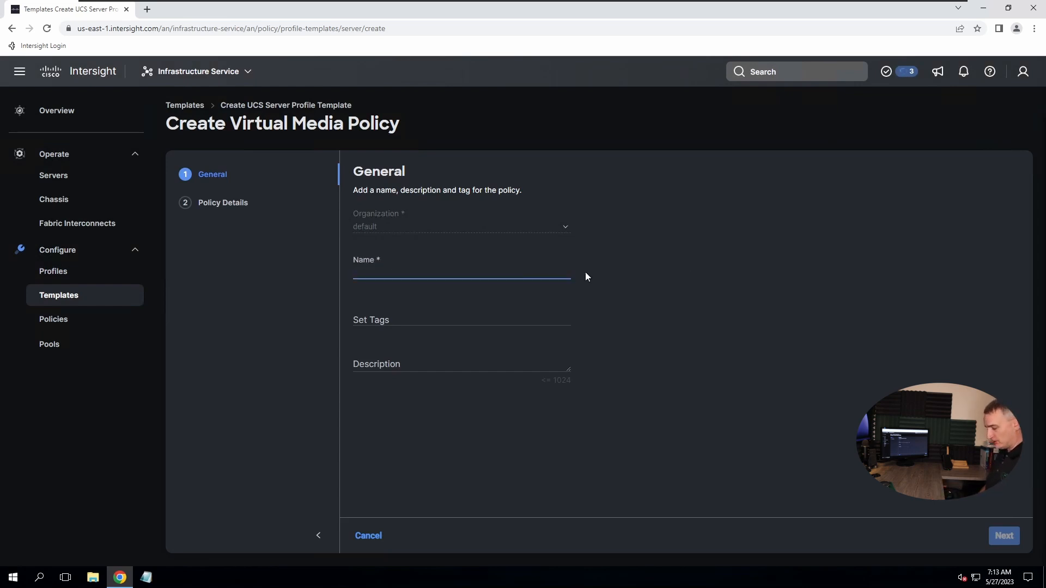
pyautogui.write('Virtual')
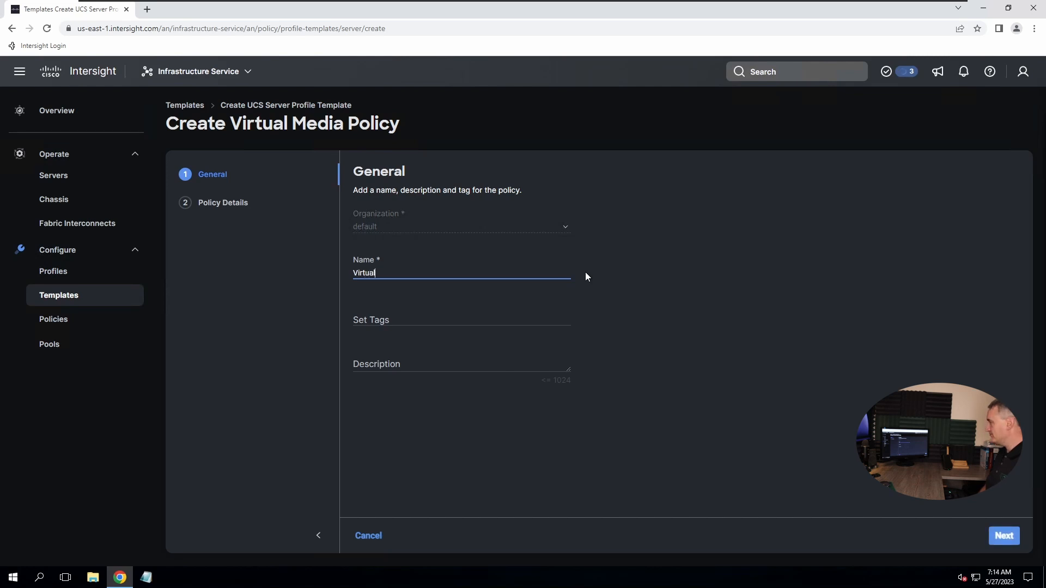
pyautogui.write('-Media-Policy-01')
pyautogui.click(1002, 538)
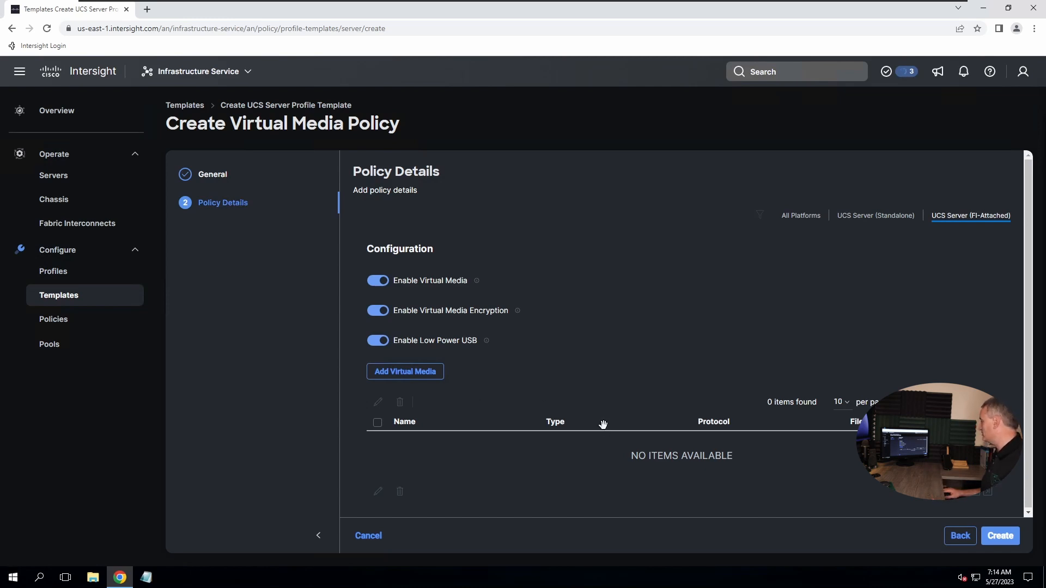
pyautogui.click(999, 539)
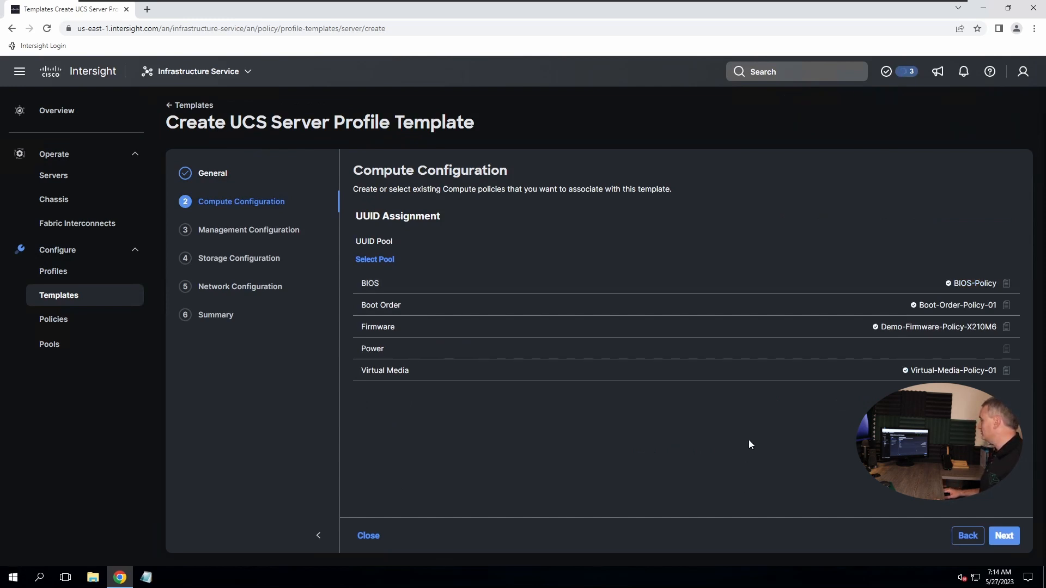
# Create a new UUID pool named UUID-Pool-01 and advance to its Pool Details
pyautogui.click(368, 260)
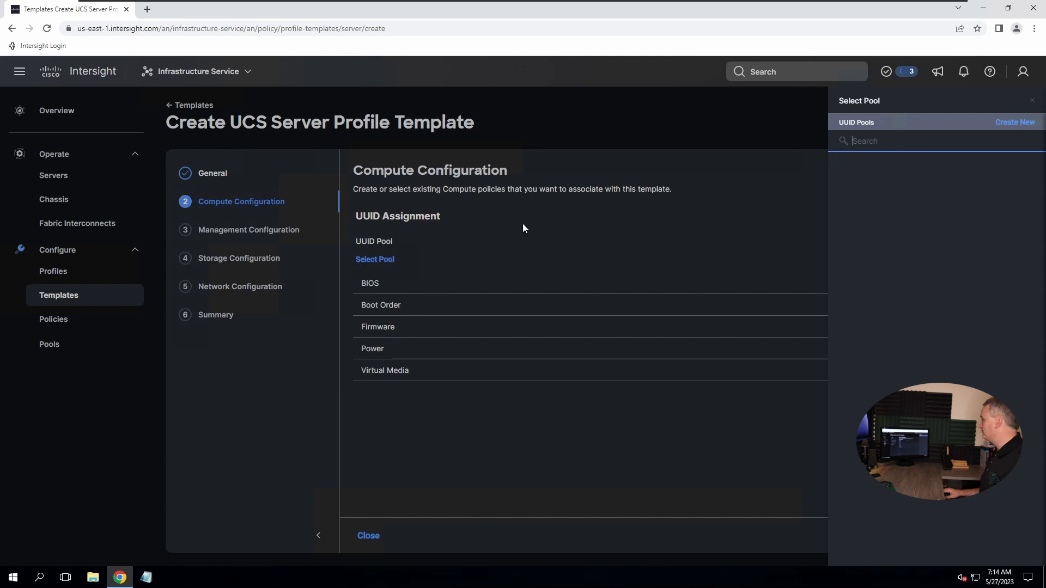
pyautogui.click(1009, 131)
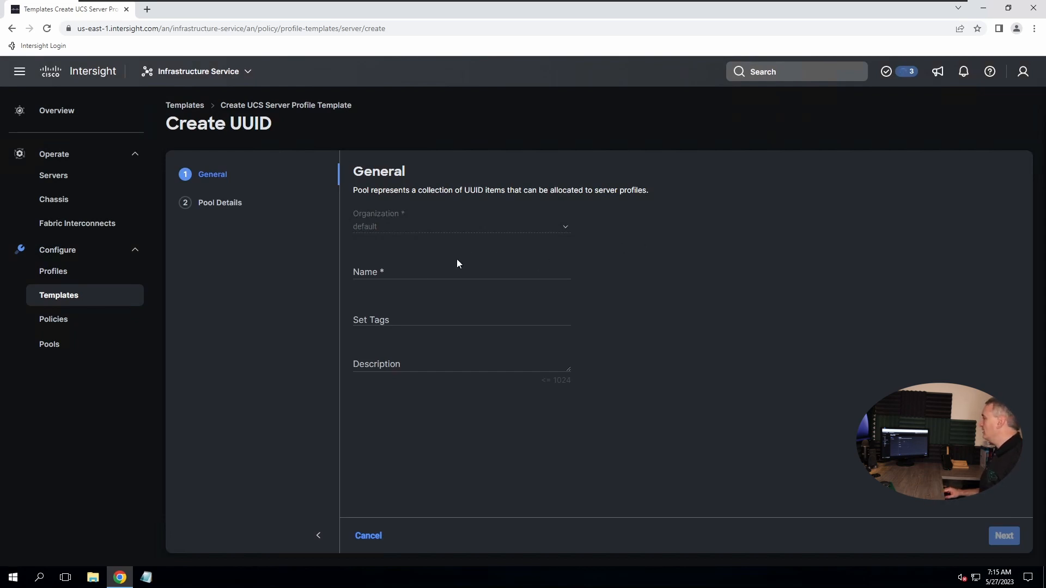
pyautogui.click(397, 275)
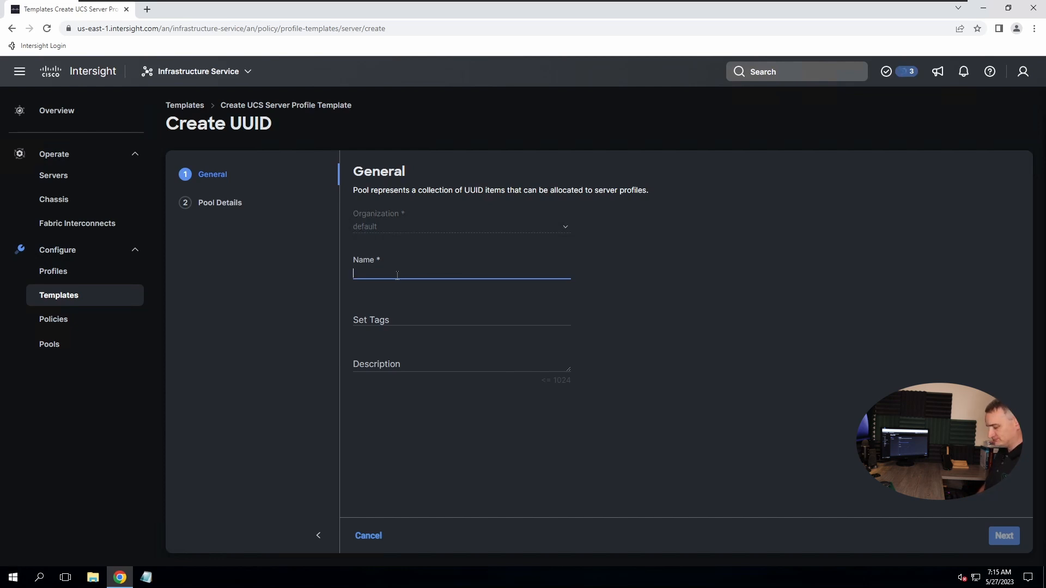
pyautogui.write('UUID-Pool-01')
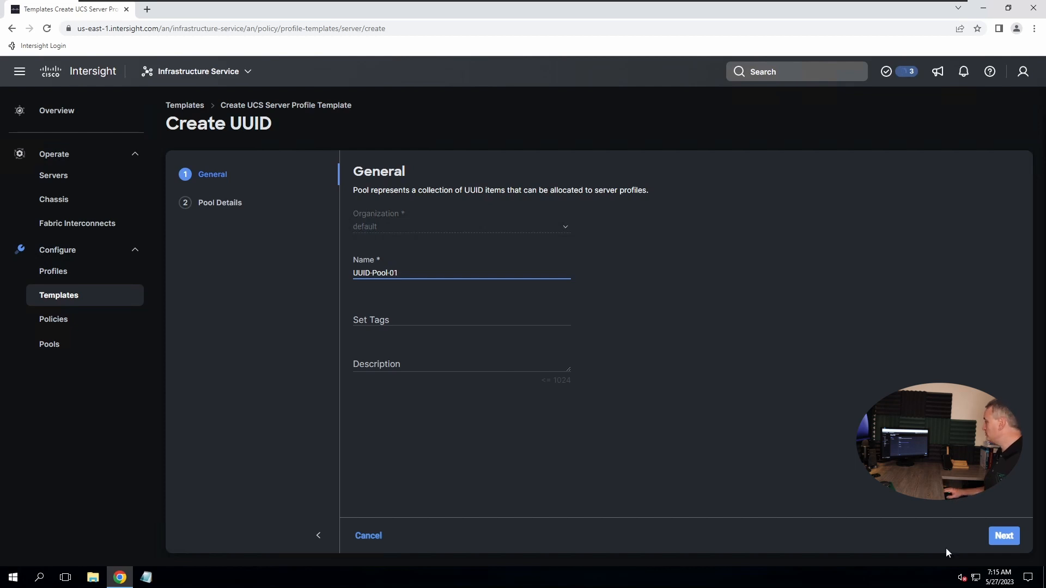
pyautogui.click(1004, 536)
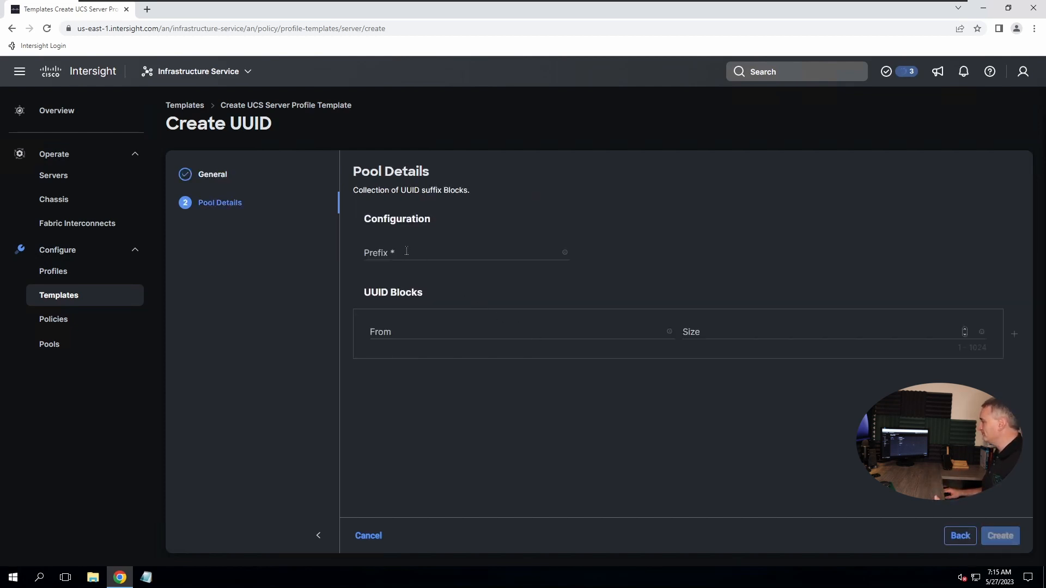
# Enter f733776e-1ed8-11e2 as the UUID pool's prefix
pyautogui.click(407, 252)
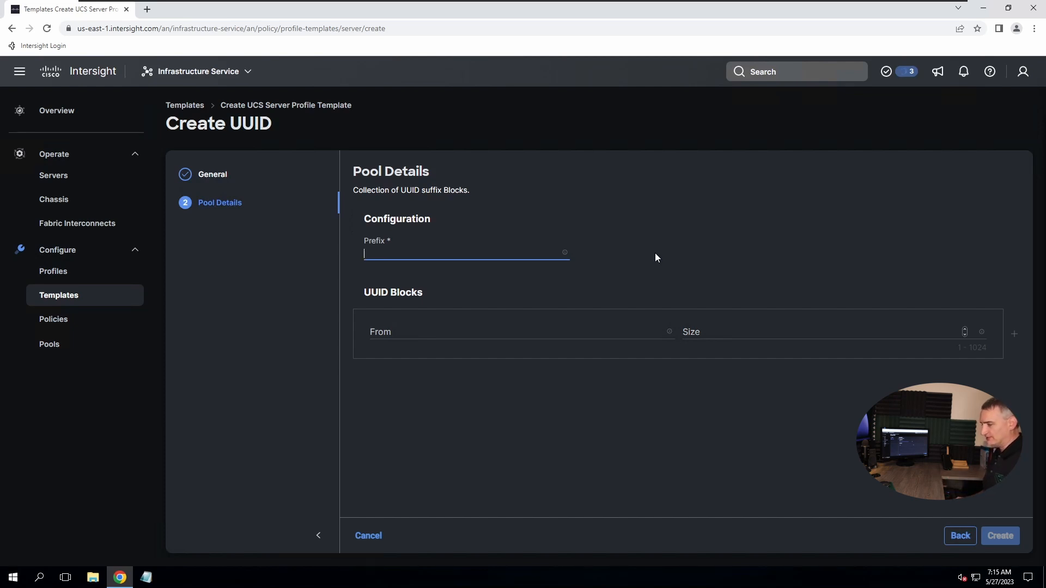
pyautogui.write('f')
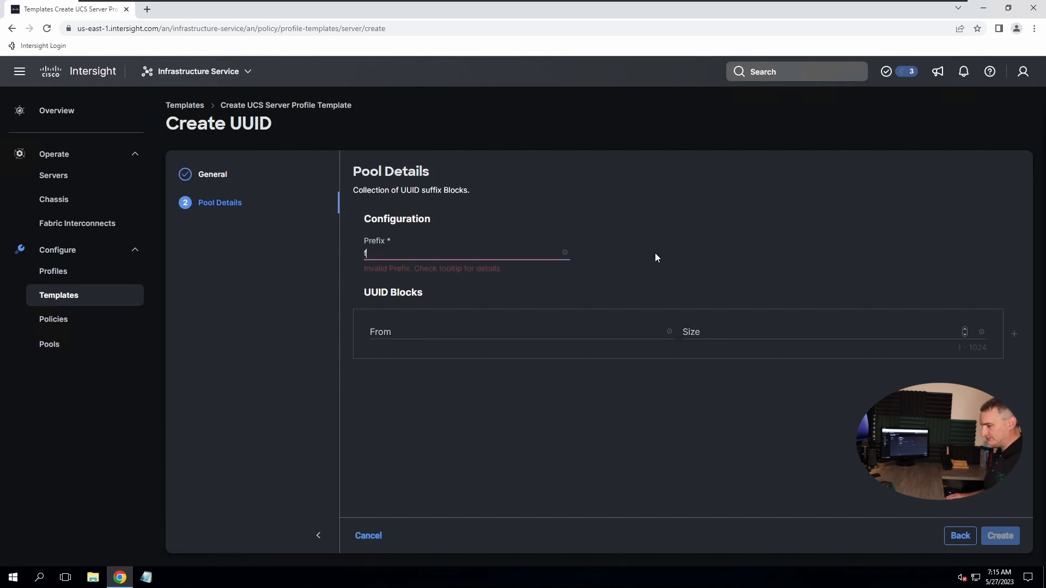
pyautogui.write('733')
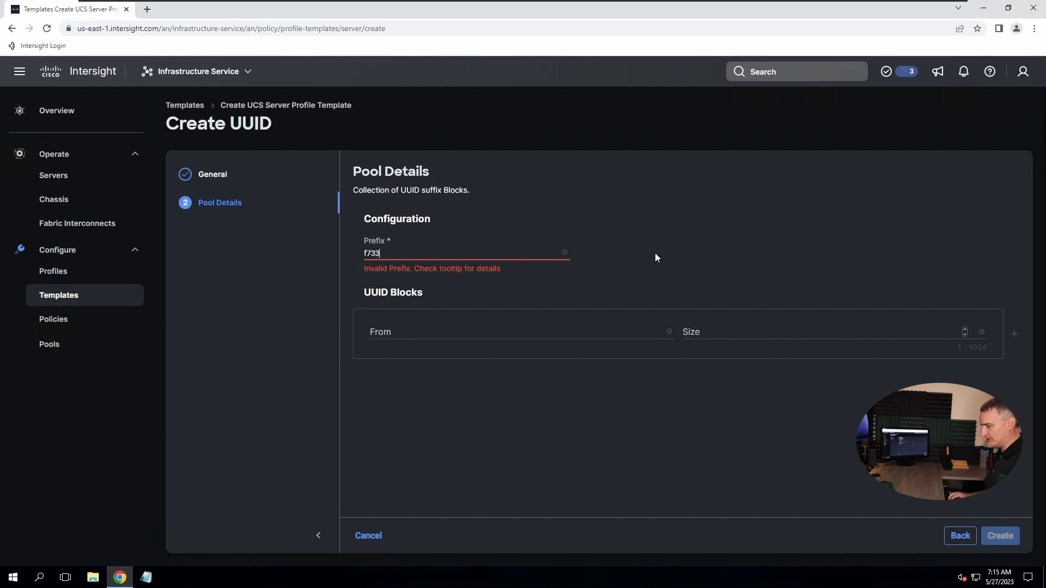
pyautogui.write('776e-')
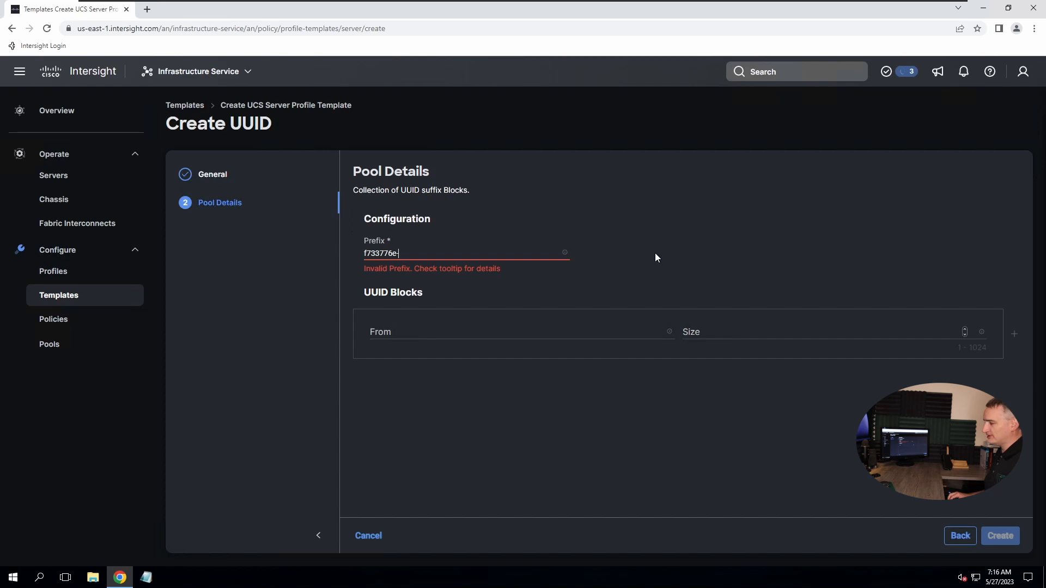
pyautogui.moveTo(564, 253)
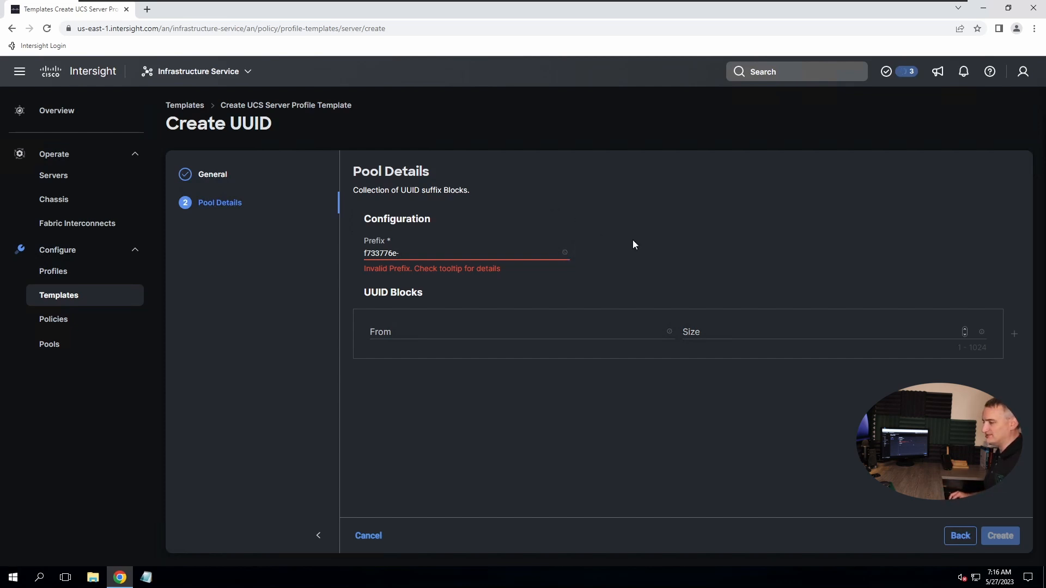
pyautogui.write('1e')
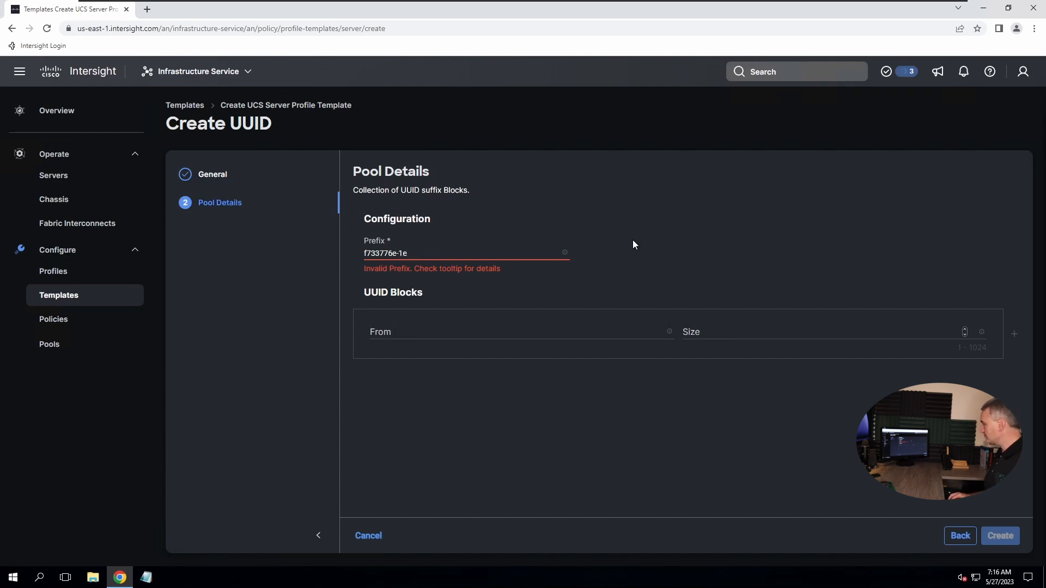
pyautogui.write('d8')
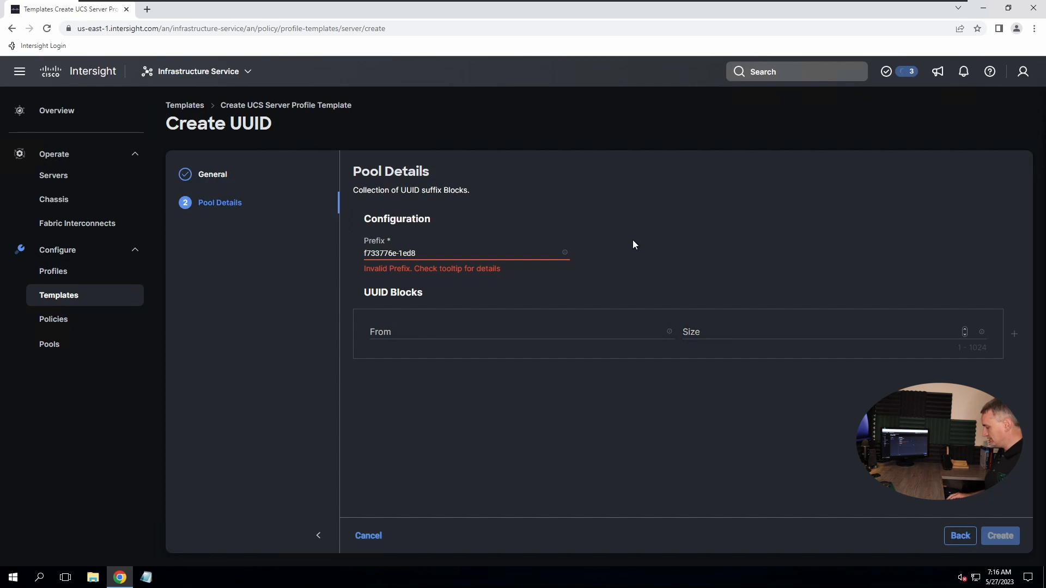
pyautogui.write('-11e2')
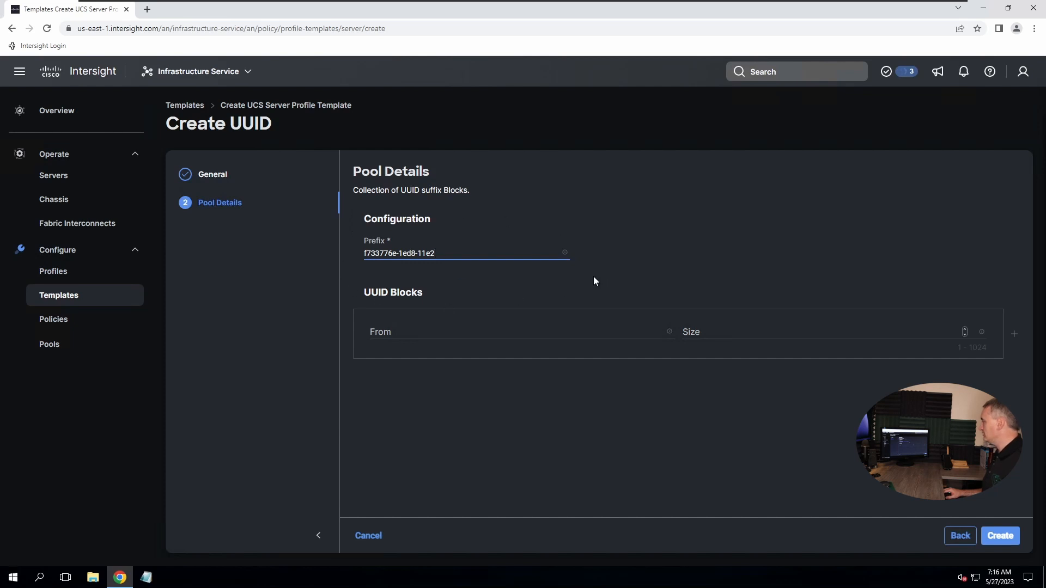
pyautogui.click(395, 334)
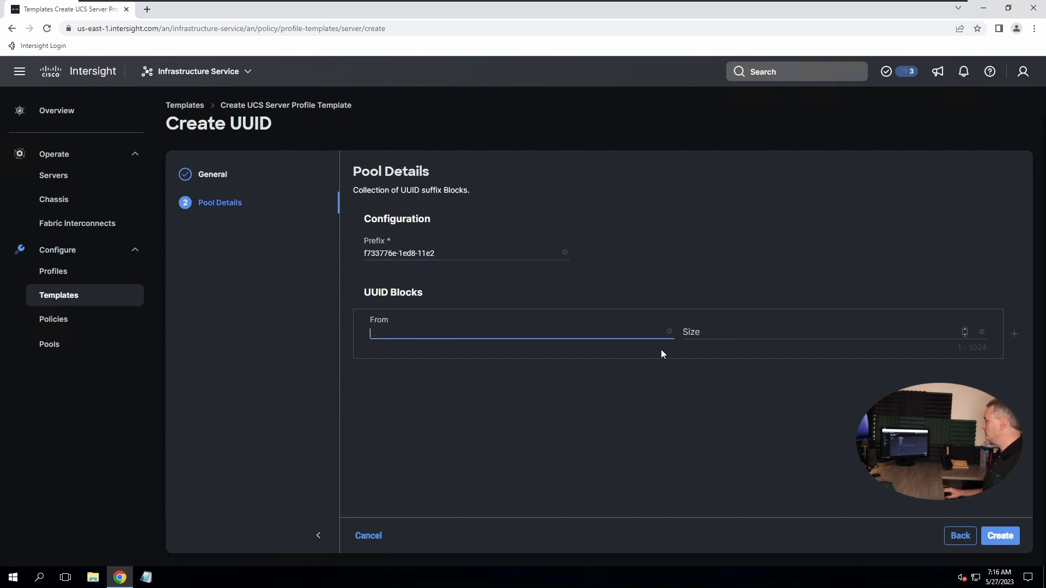
pyautogui.moveTo(670, 331)
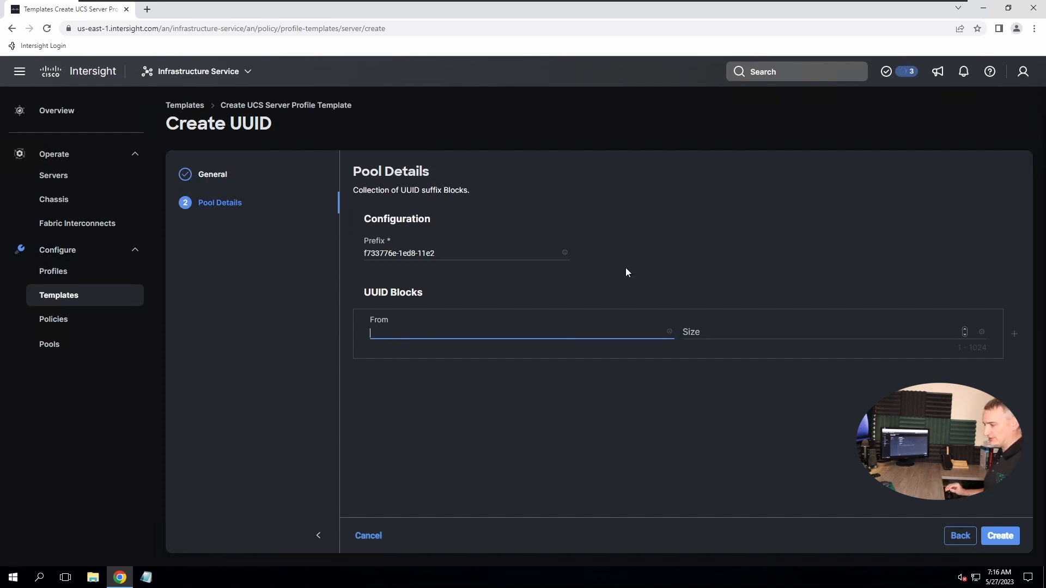
pyautogui.write('0000')
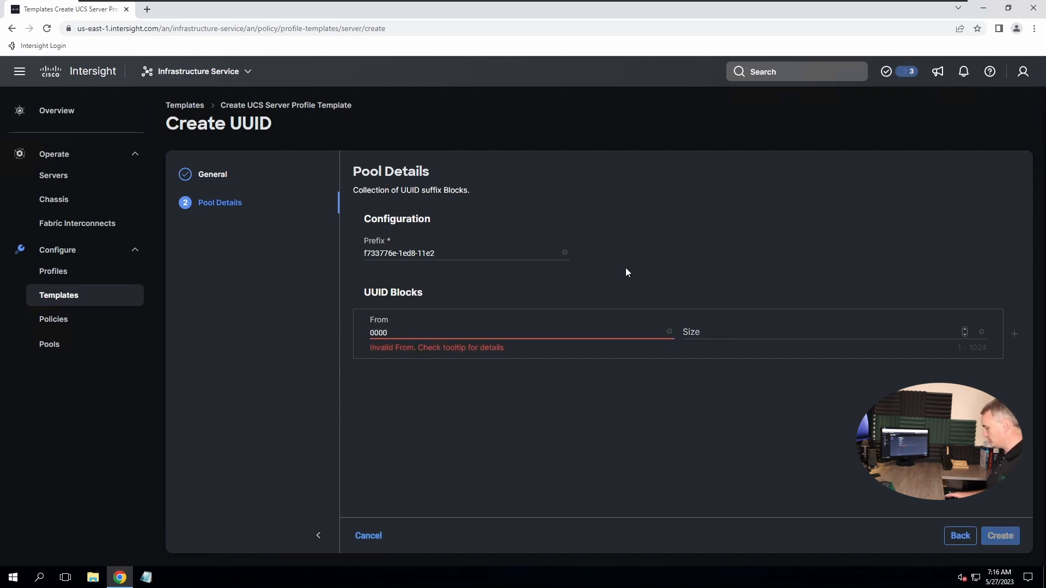
pyautogui.write('-000')
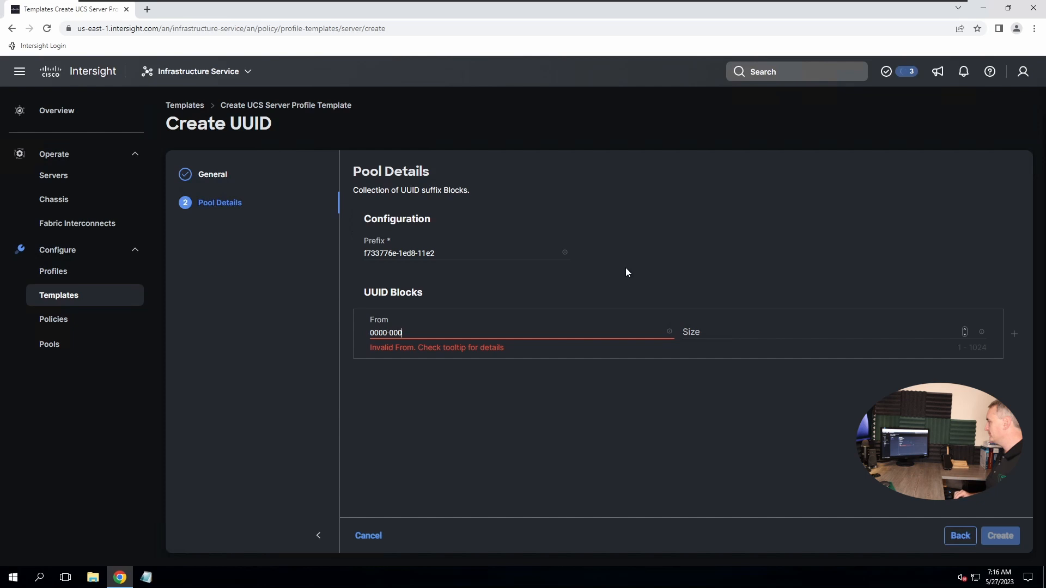
pyautogui.write('0000000')
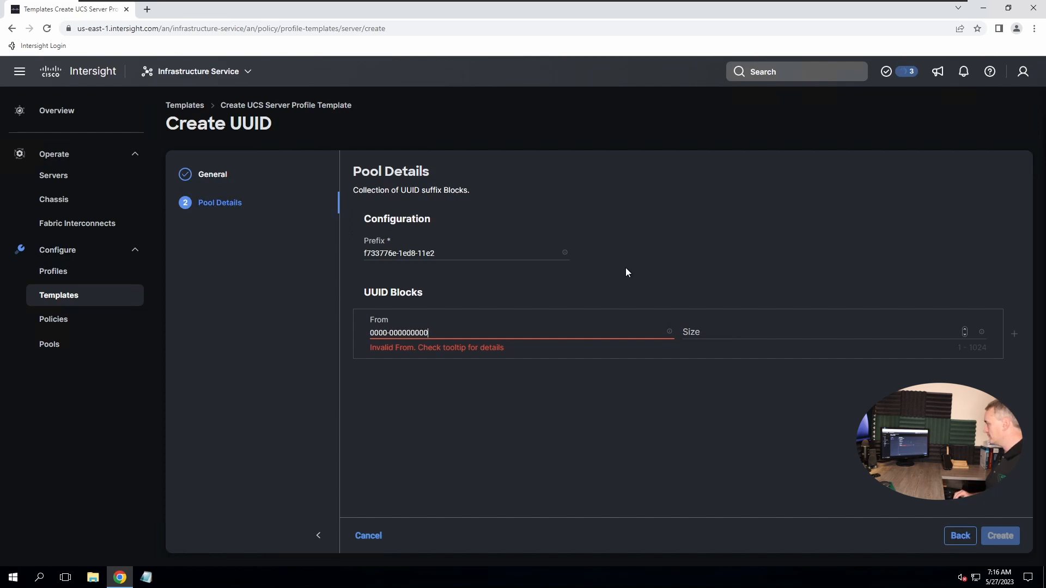
pyautogui.write('1')
pyautogui.write('0')
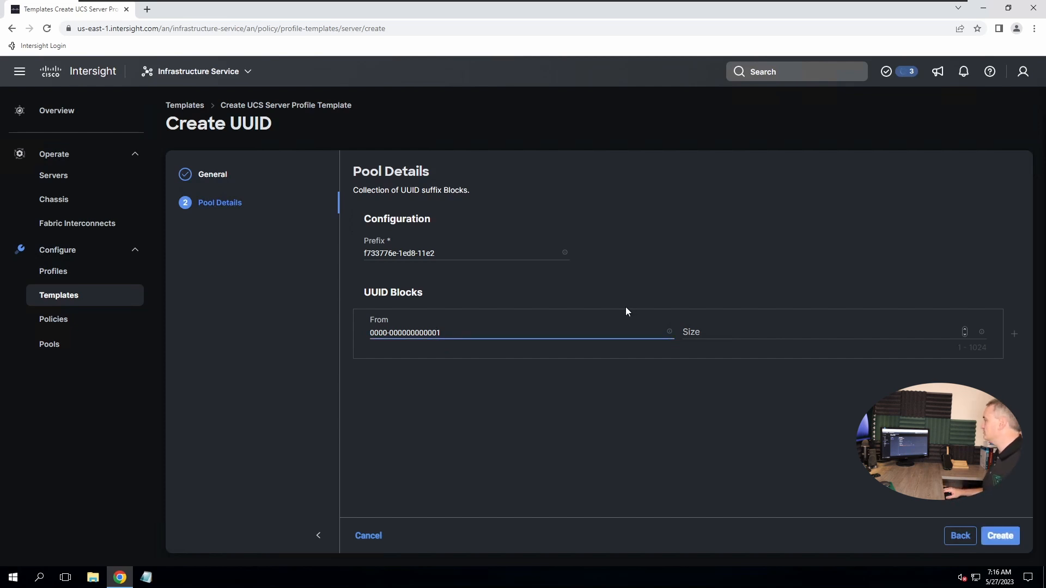
pyautogui.click(738, 333)
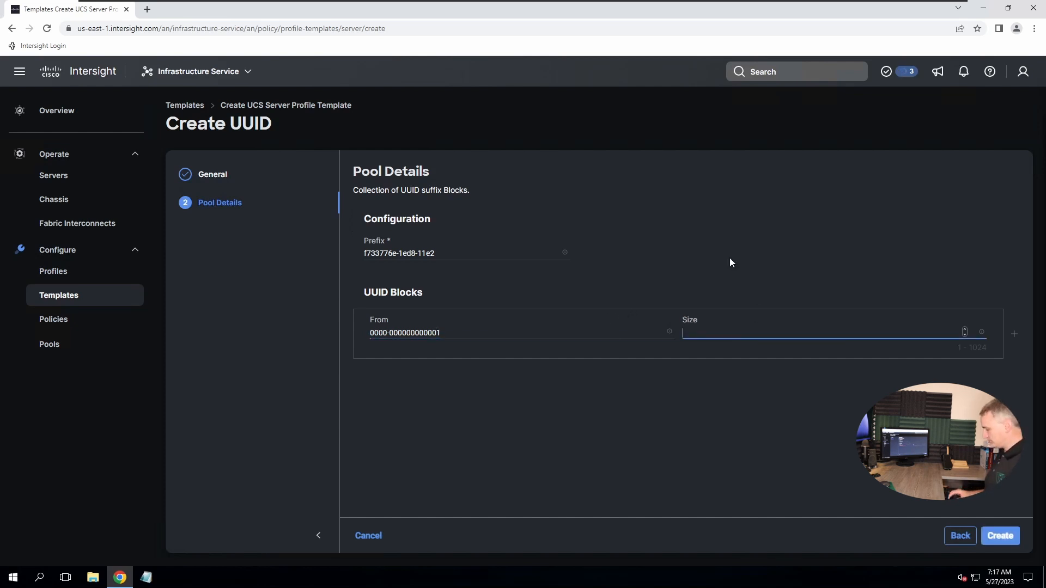
pyautogui.write('128')
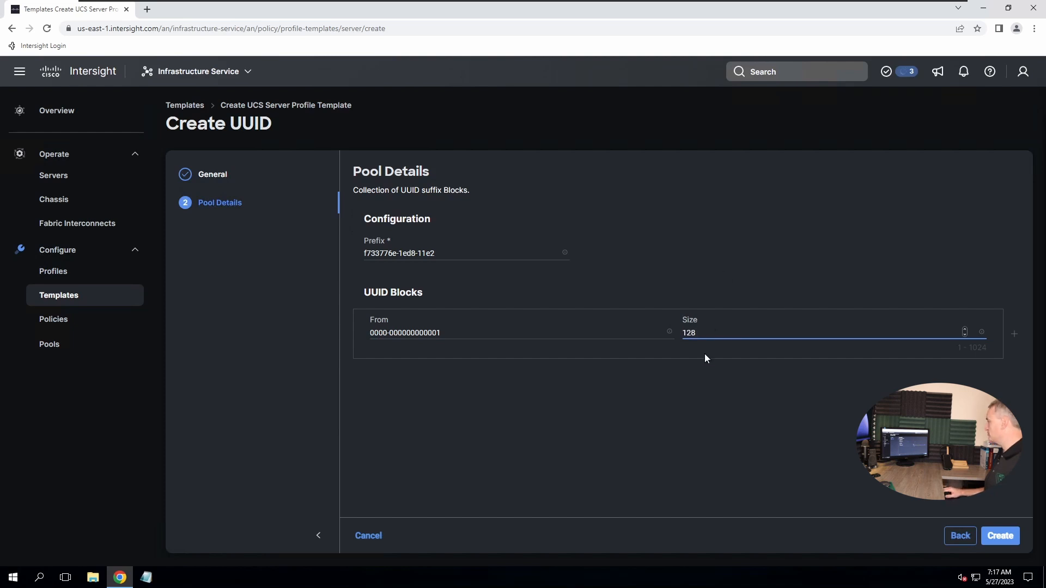
pyautogui.click(1000, 536)
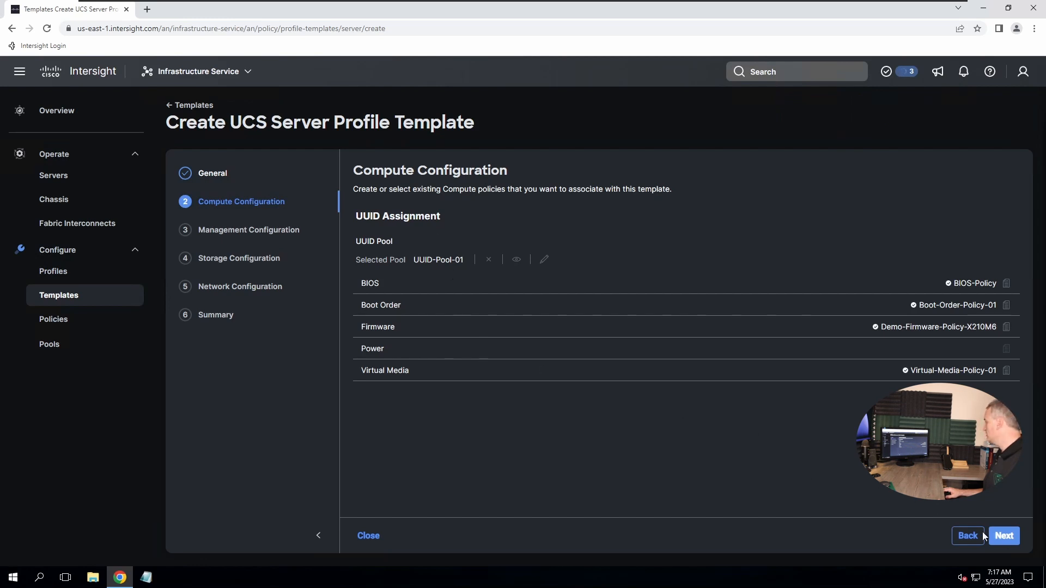
# Advance to Management Configuration and open the IMC Access policy selection panel
pyautogui.click(1005, 538)
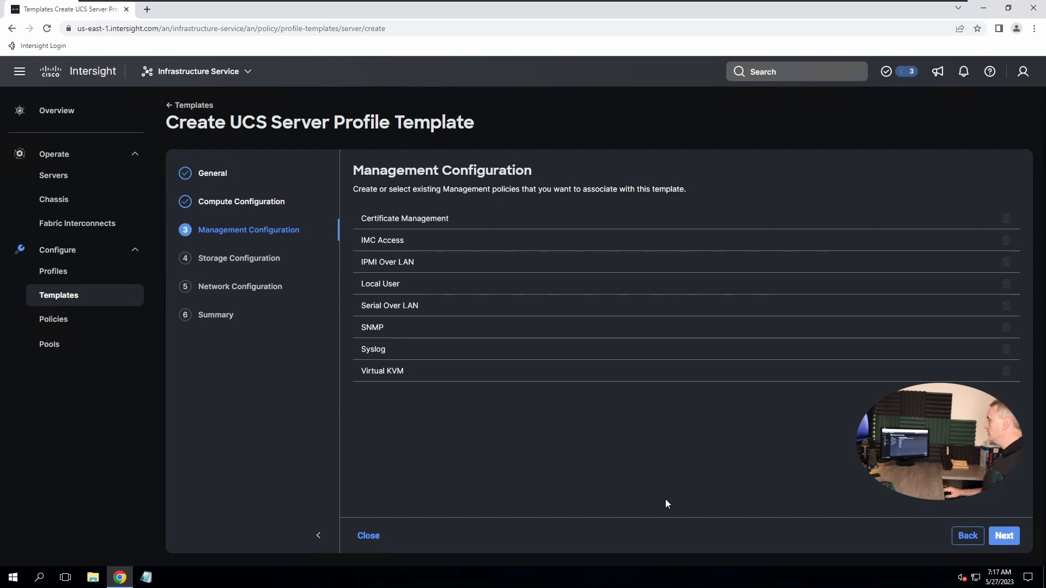
pyautogui.moveTo(397, 241)
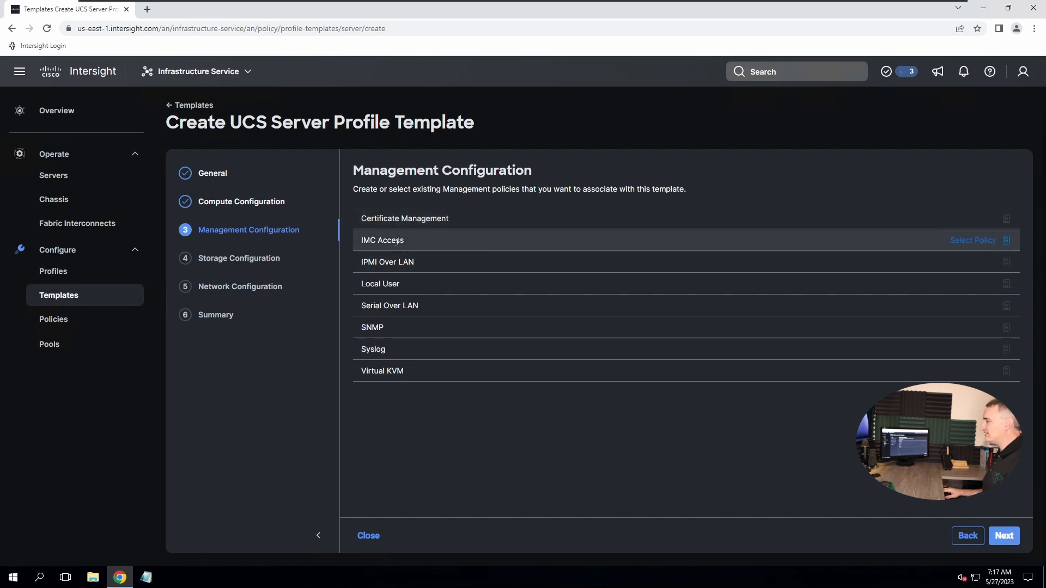
pyautogui.click(970, 240)
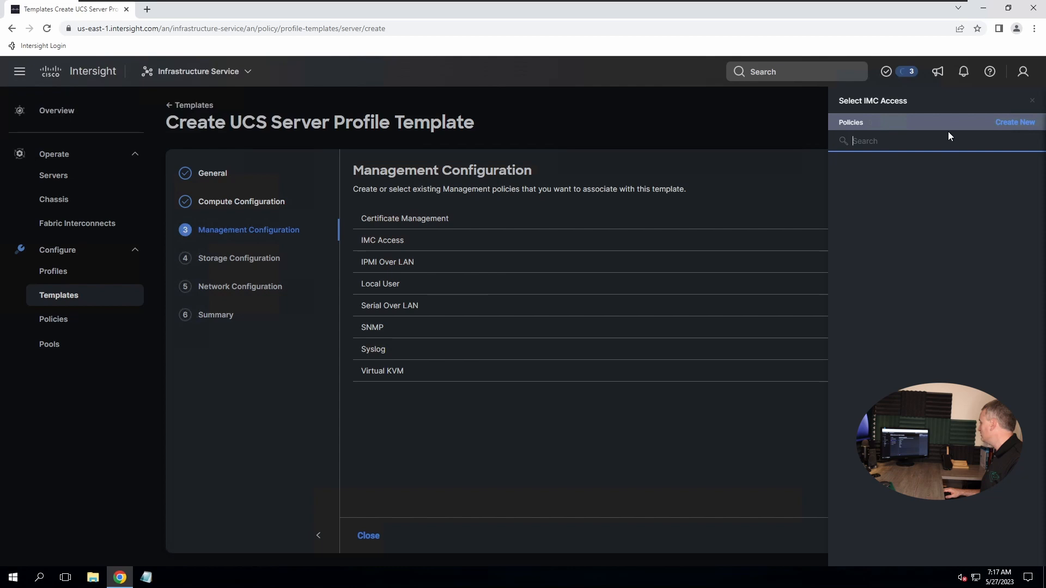
# Create a new IMC Access policy named IMC-Access-Policy-01 and continue to its Policy Details
pyautogui.click(1007, 129)
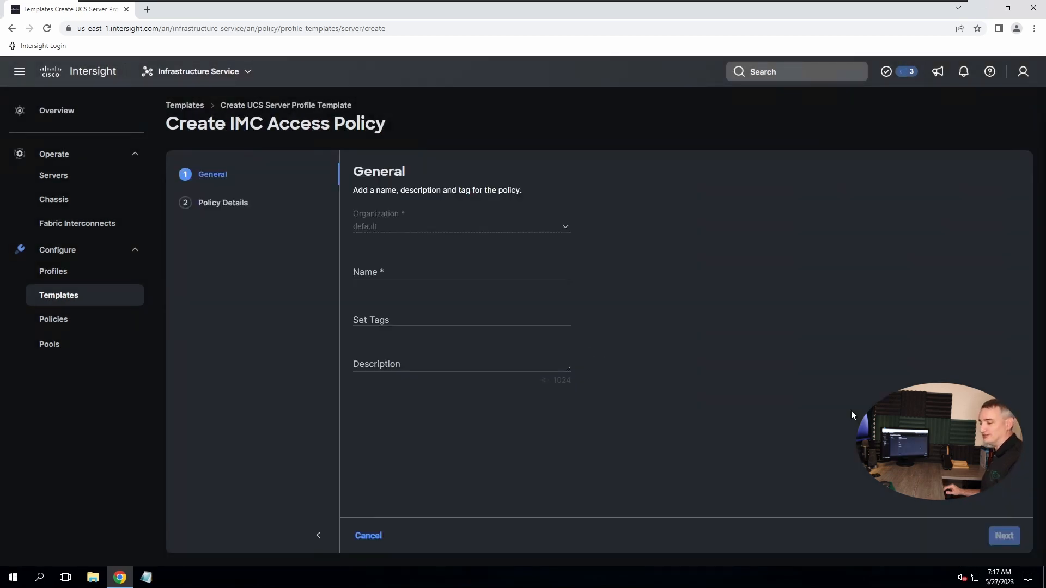
pyautogui.click(432, 277)
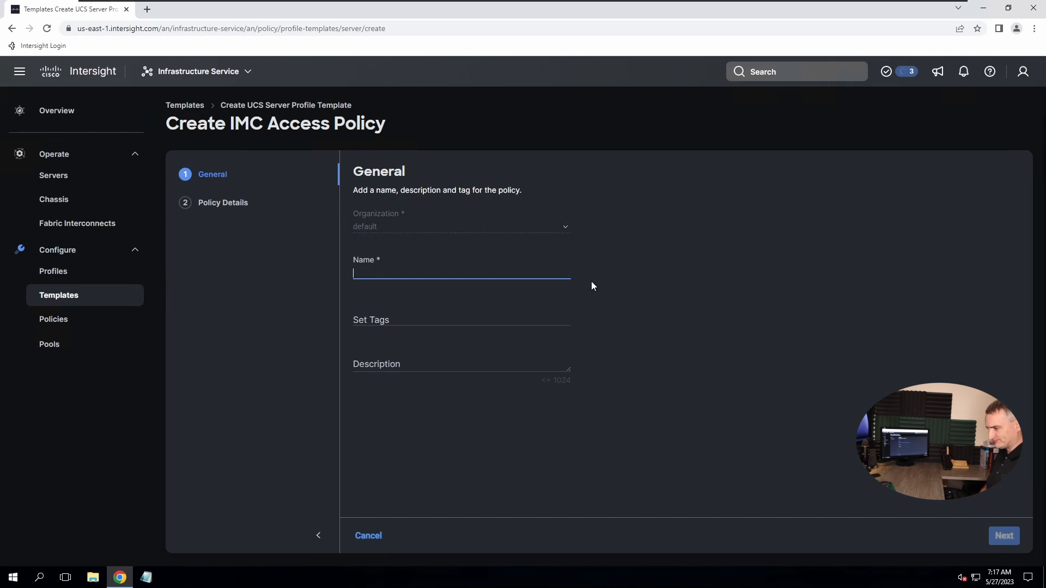
pyautogui.write('IMC-')
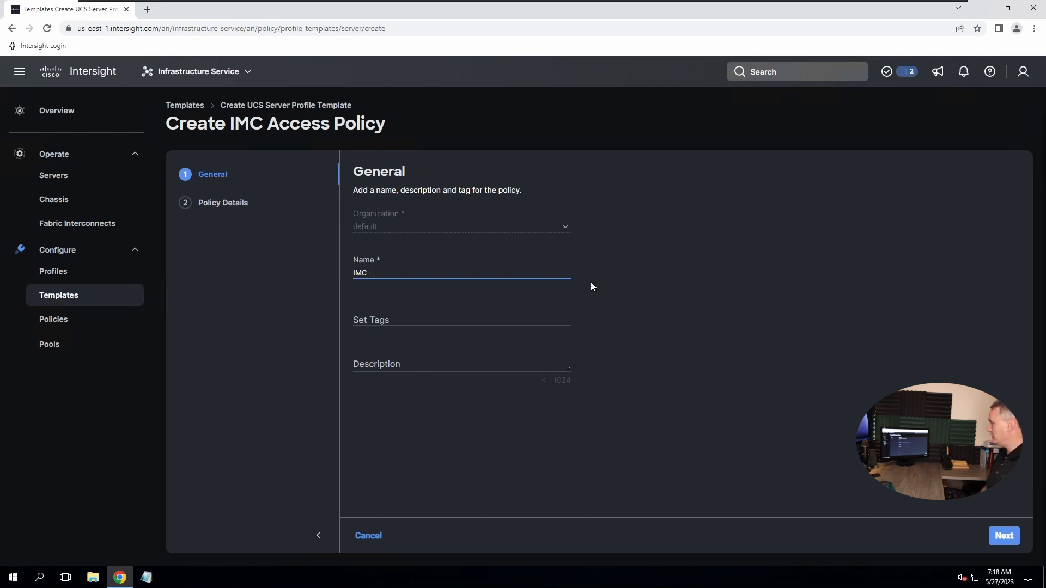
pyautogui.write('Access-')
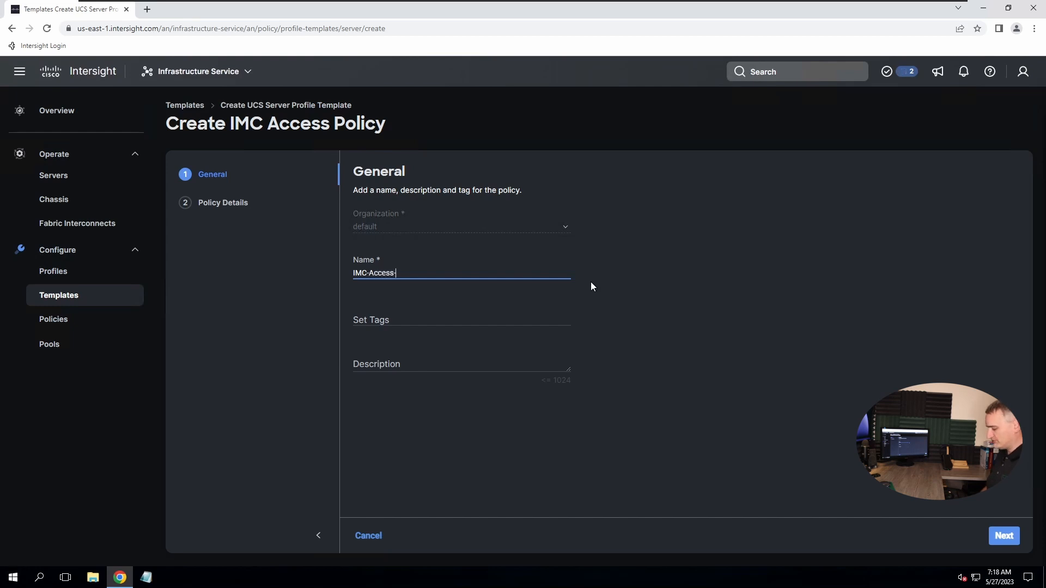
pyautogui.write('Policy-01')
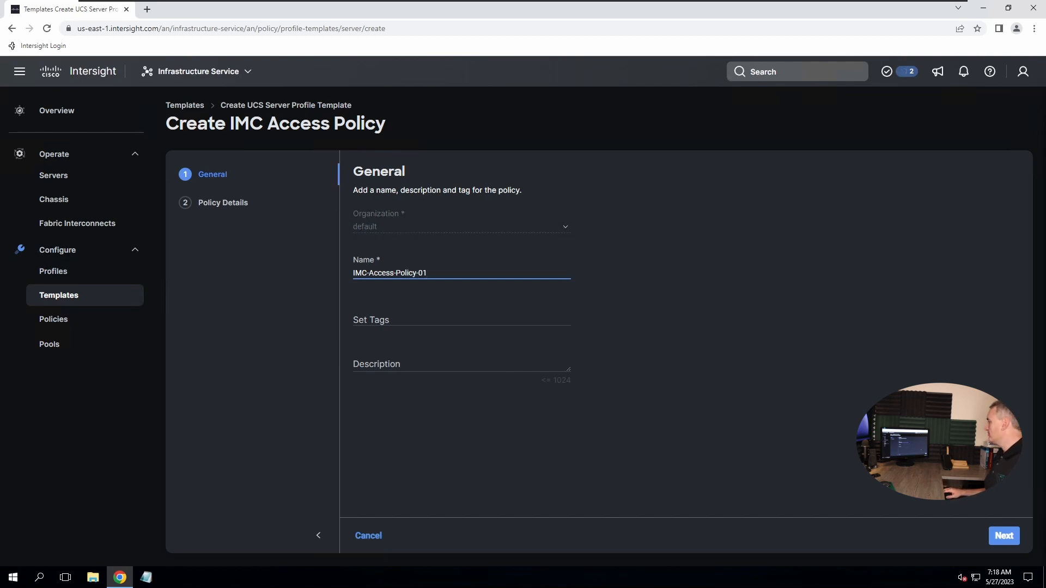
pyautogui.click(992, 537)
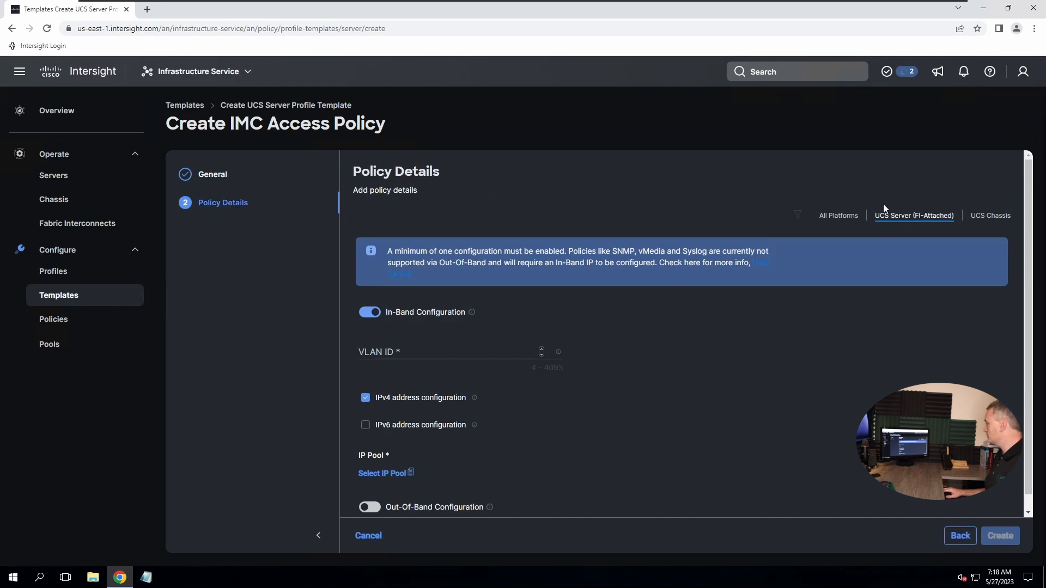
# Set the In-Band VLAN ID to 10 and bring up the IP pool selection list
pyautogui.click(422, 352)
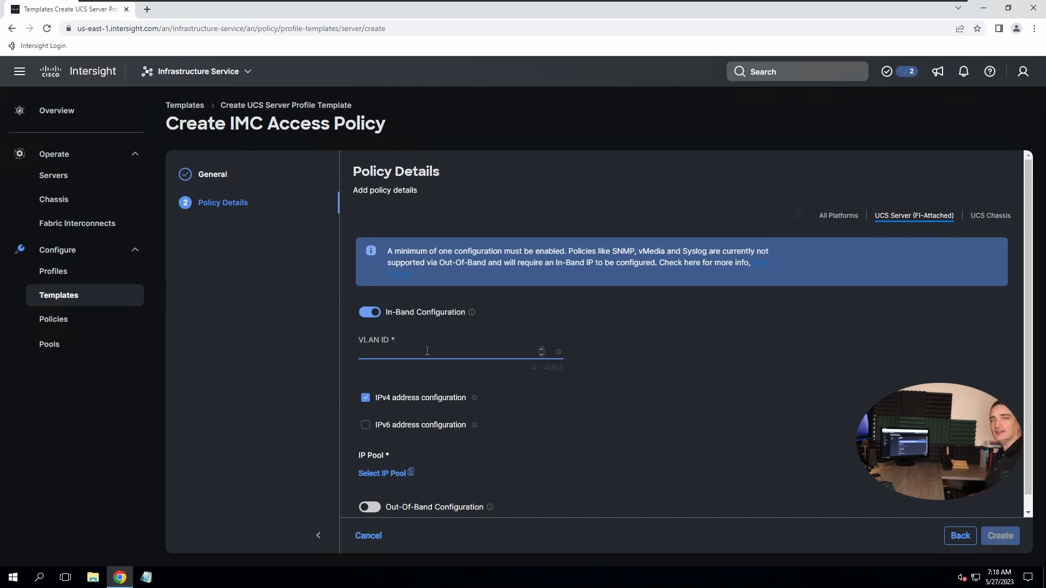
pyautogui.write('10')
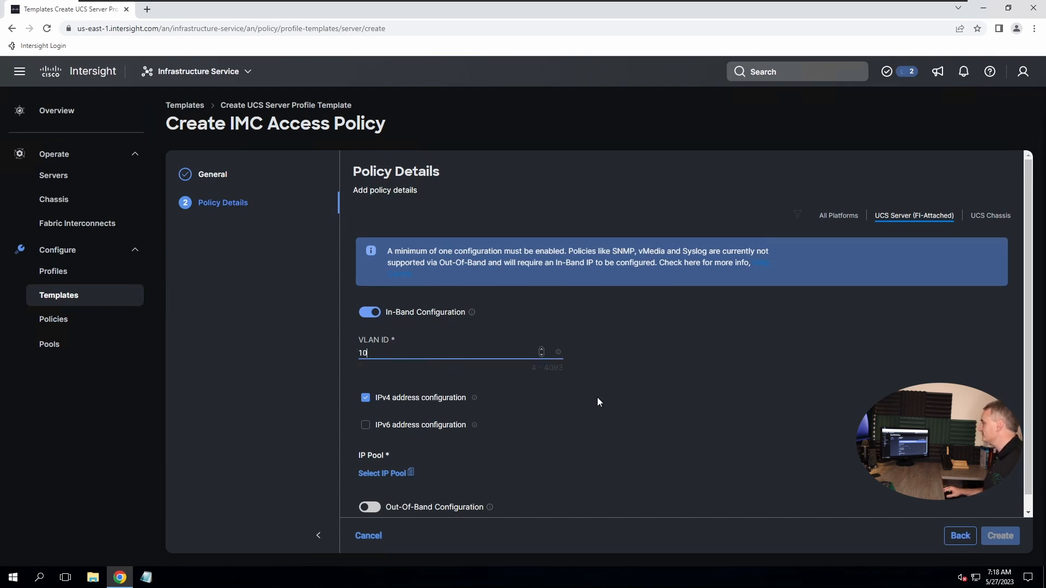
pyautogui.click(583, 403)
pyautogui.scroll(-1, 585, 409)
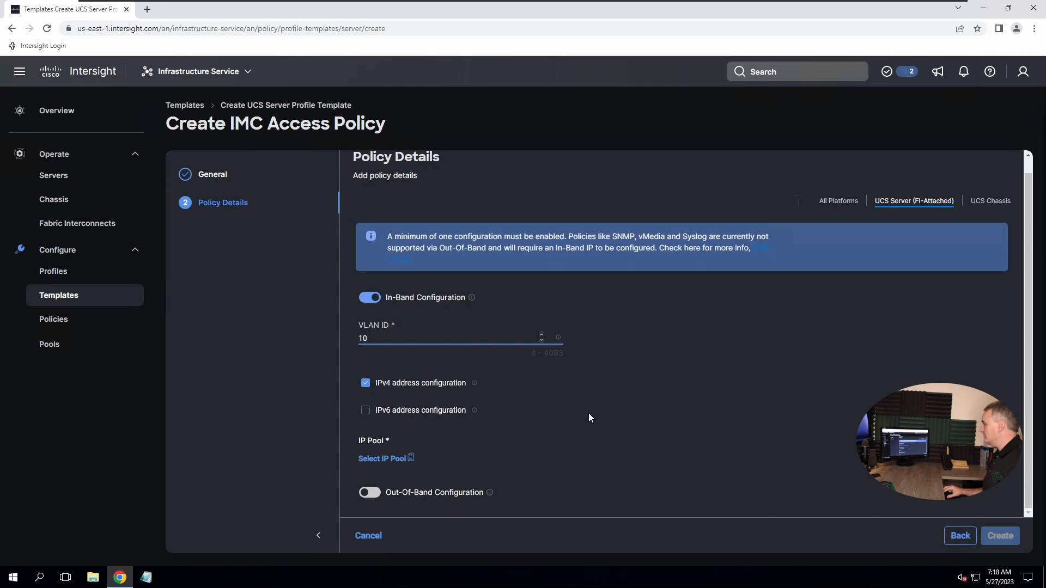
pyautogui.click(377, 459)
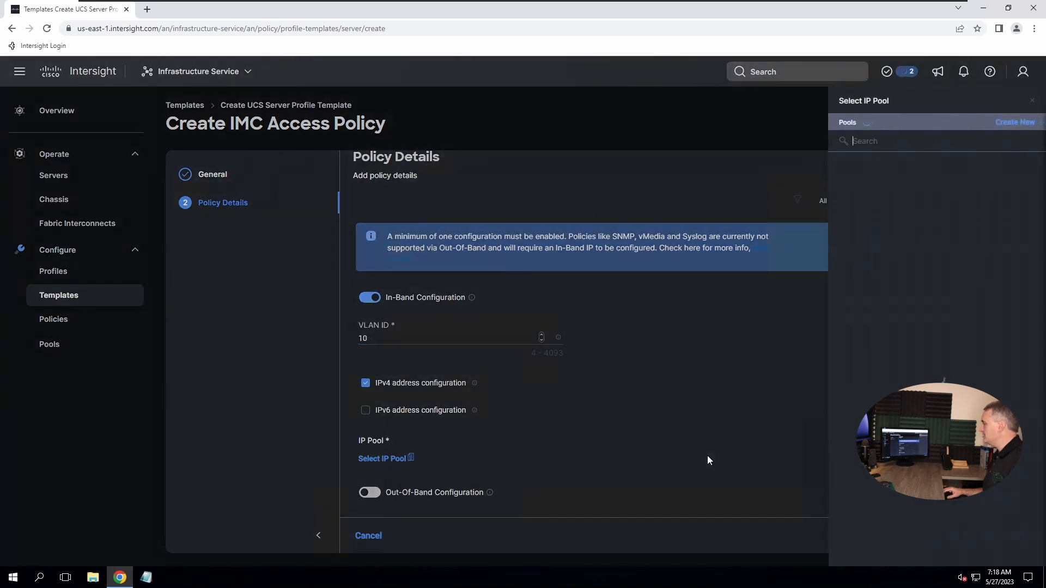
# Create a new IP pool named IP-Pool-01 and proceed to IPv4 Pool Details
pyautogui.click(1012, 124)
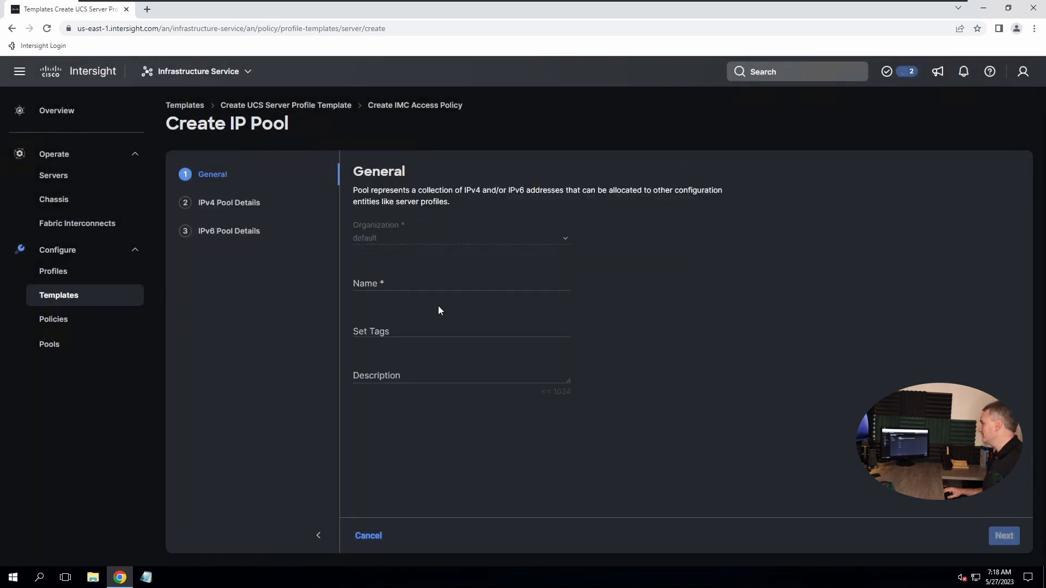
pyautogui.click(403, 286)
pyautogui.write('IP-Pool')
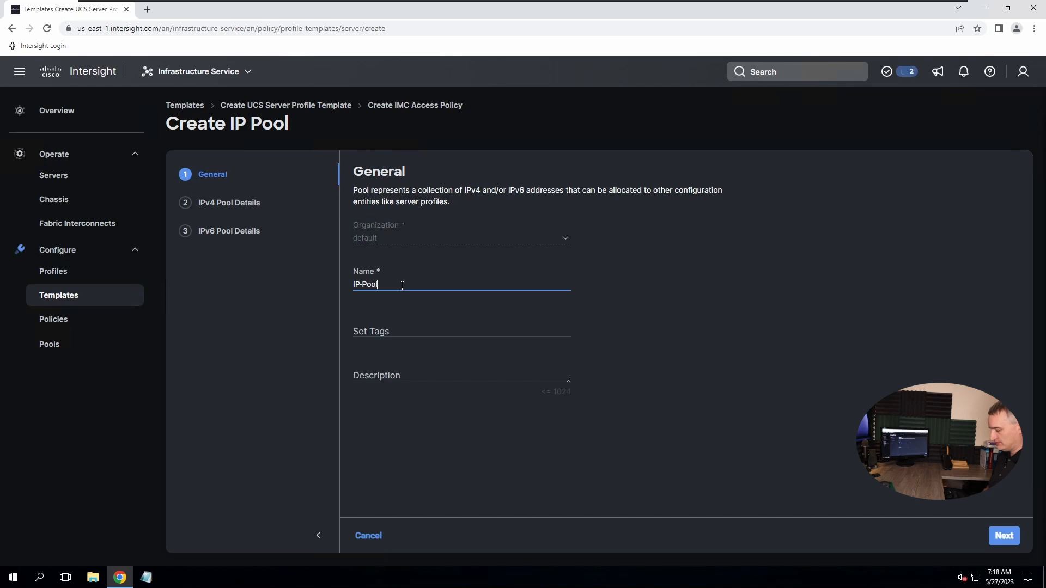
pyautogui.write('-01')
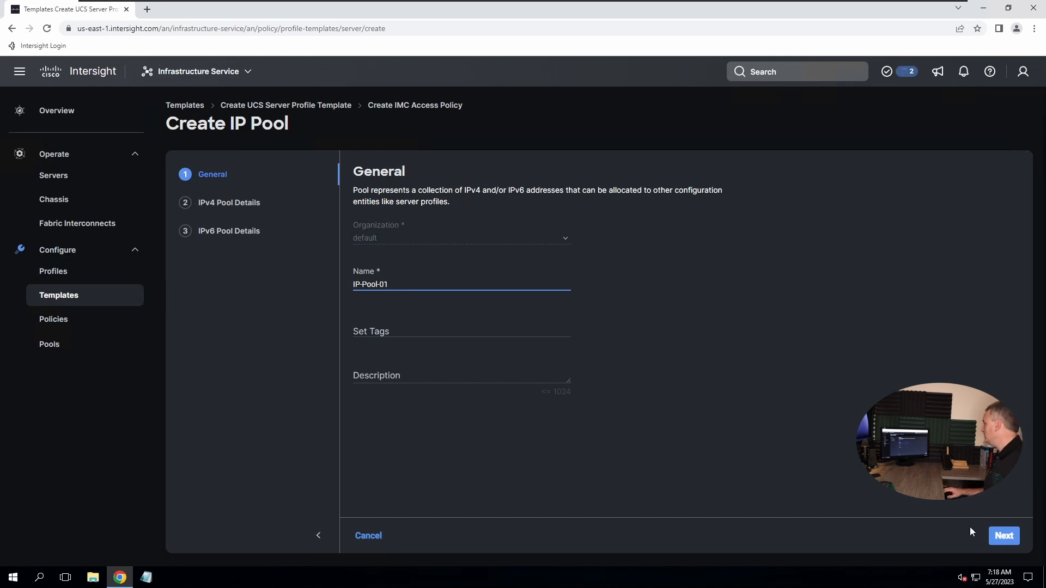
pyautogui.click(1004, 536)
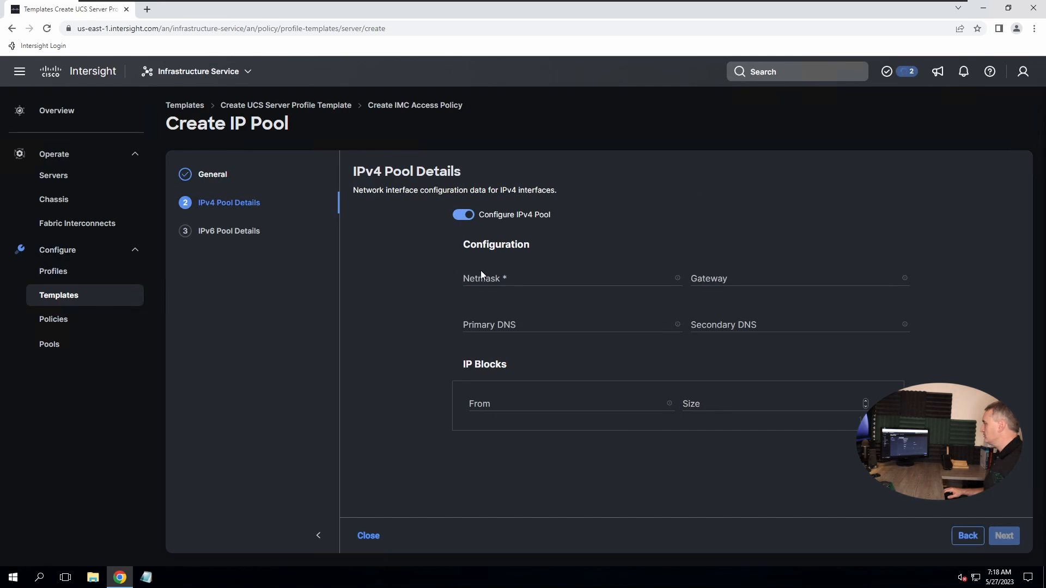
# Set IPv4 netmask 255.255.255.0, gateway 198.18.0.1 and primary DNS 198.18.133.1
pyautogui.click(503, 280)
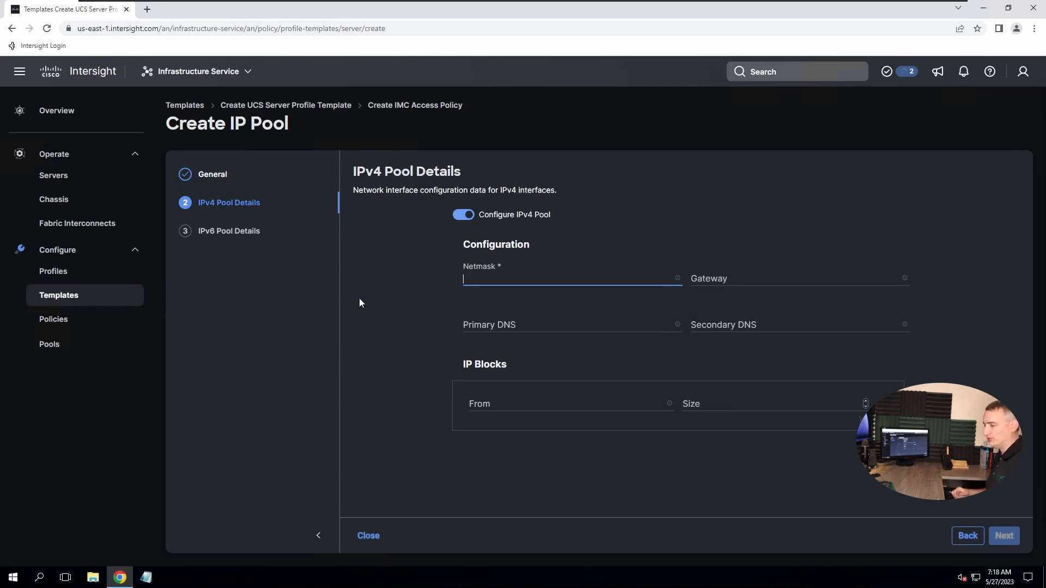
pyautogui.write('255.')
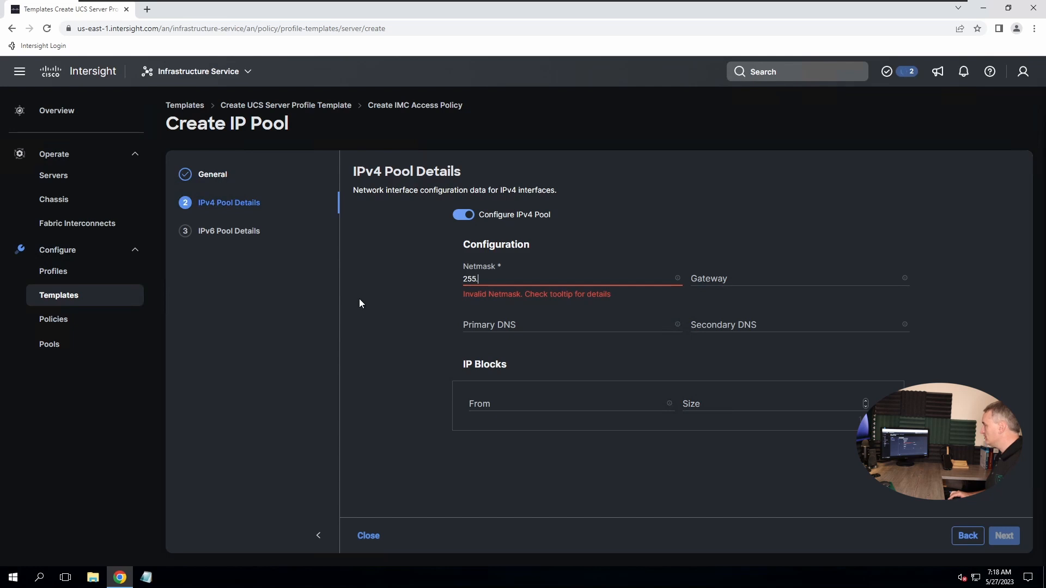
pyautogui.write('255.255.0')
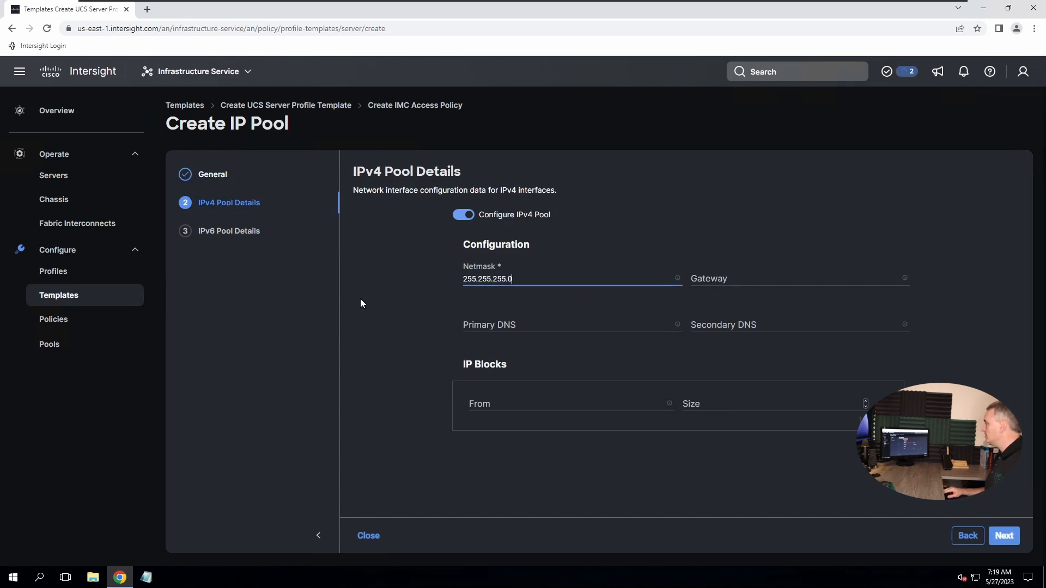
pyautogui.click(740, 280)
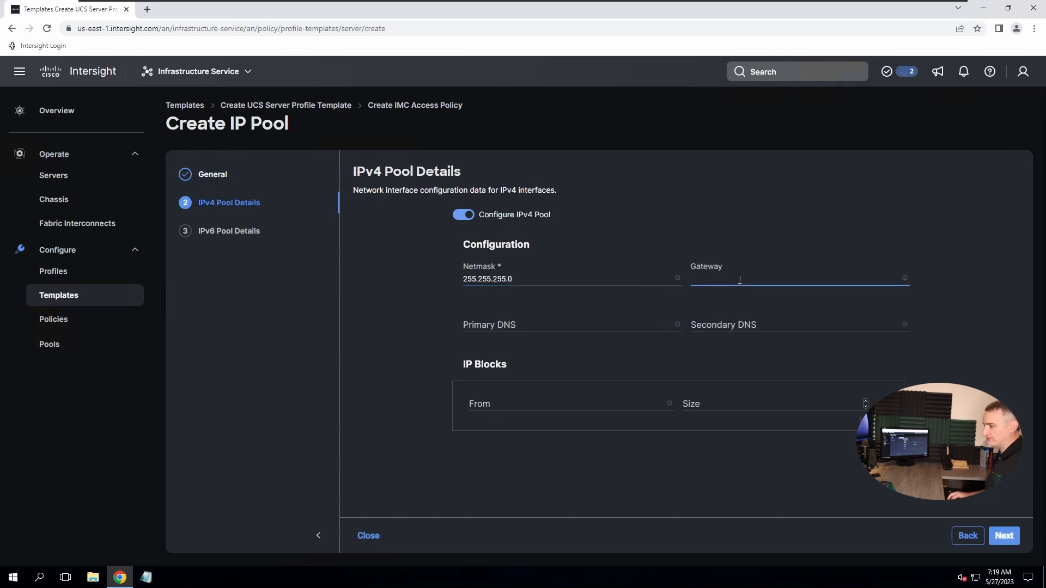
pyautogui.write('1')
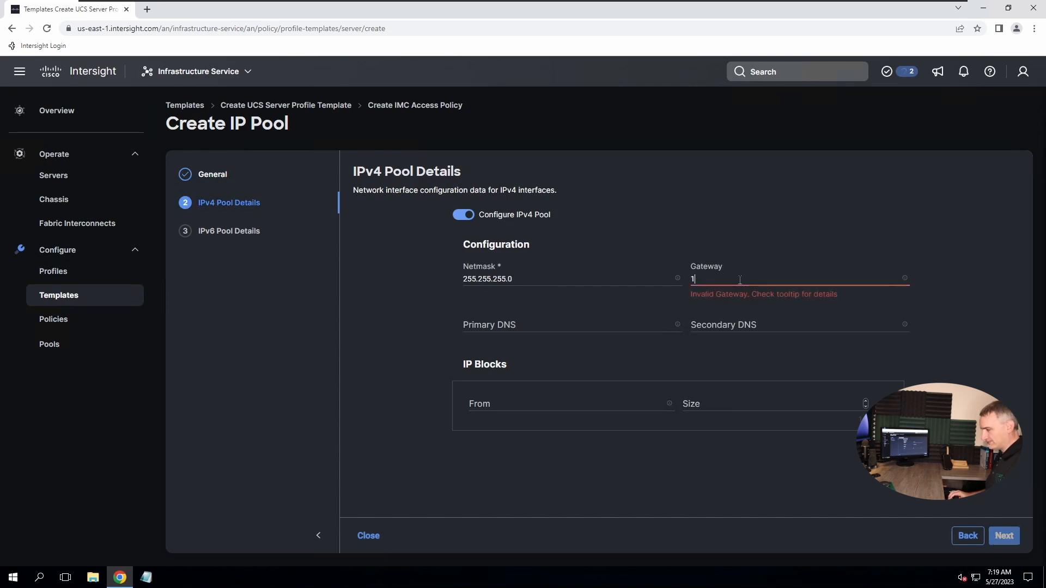
pyautogui.write('98.18.0')
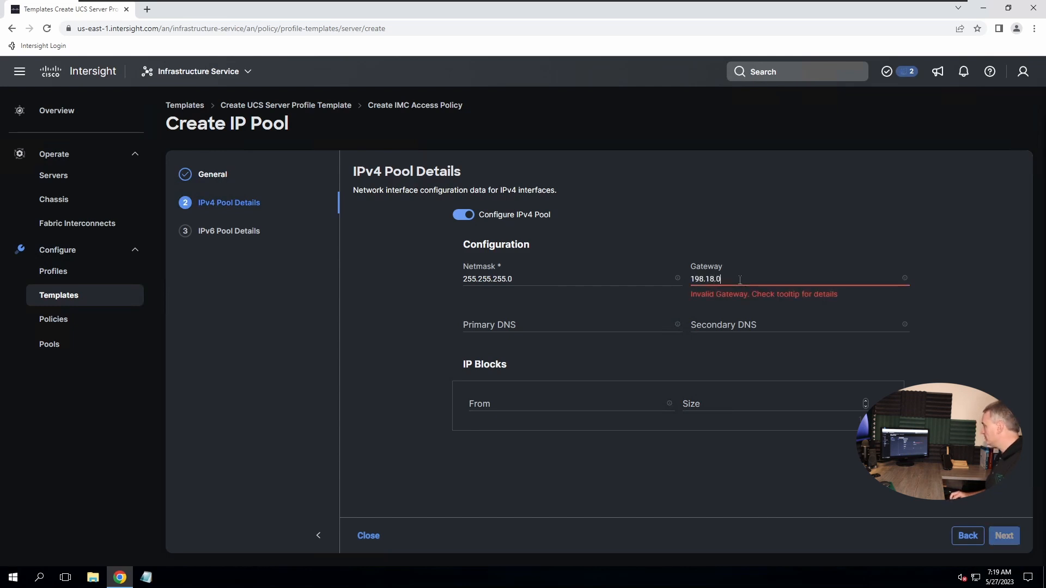
pyautogui.write('.1')
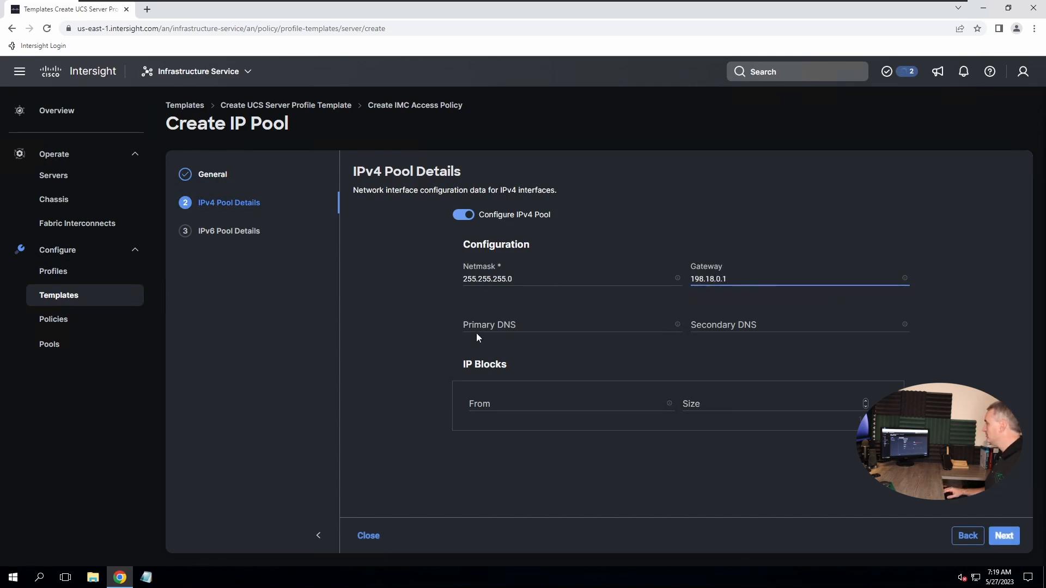
pyautogui.click(506, 327)
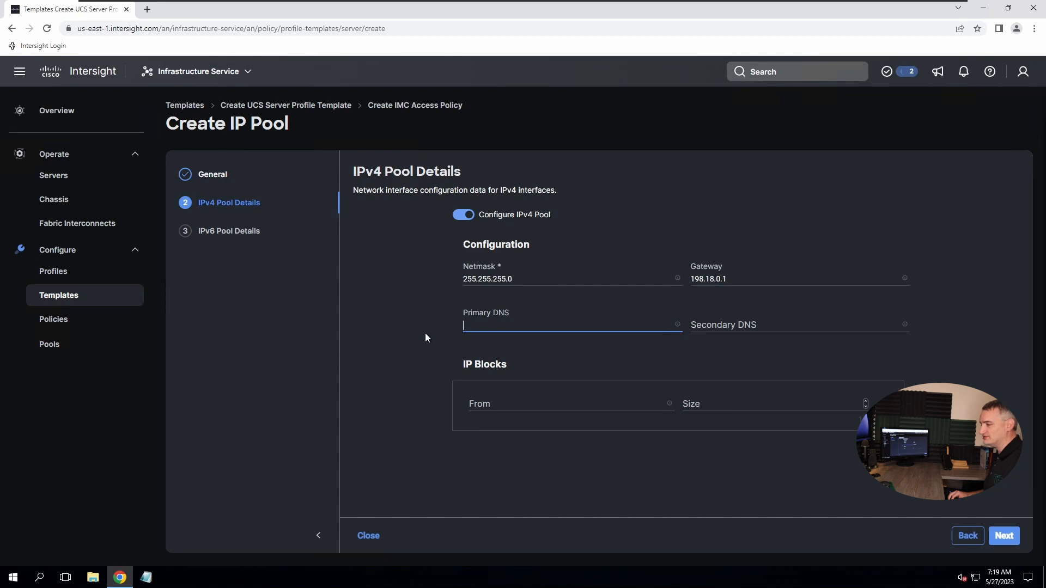
pyautogui.write('198')
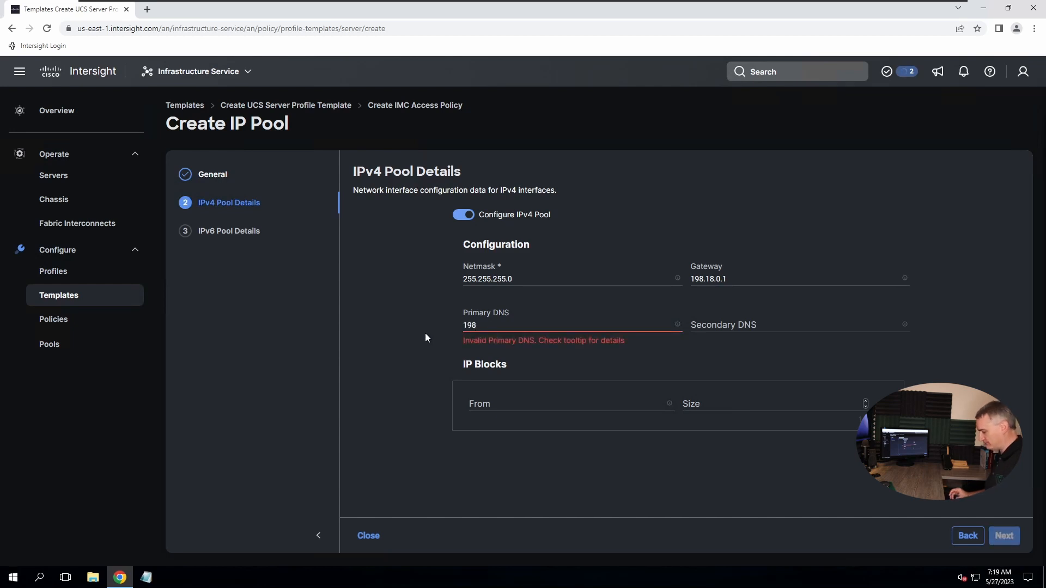
pyautogui.write('.18.133.1')
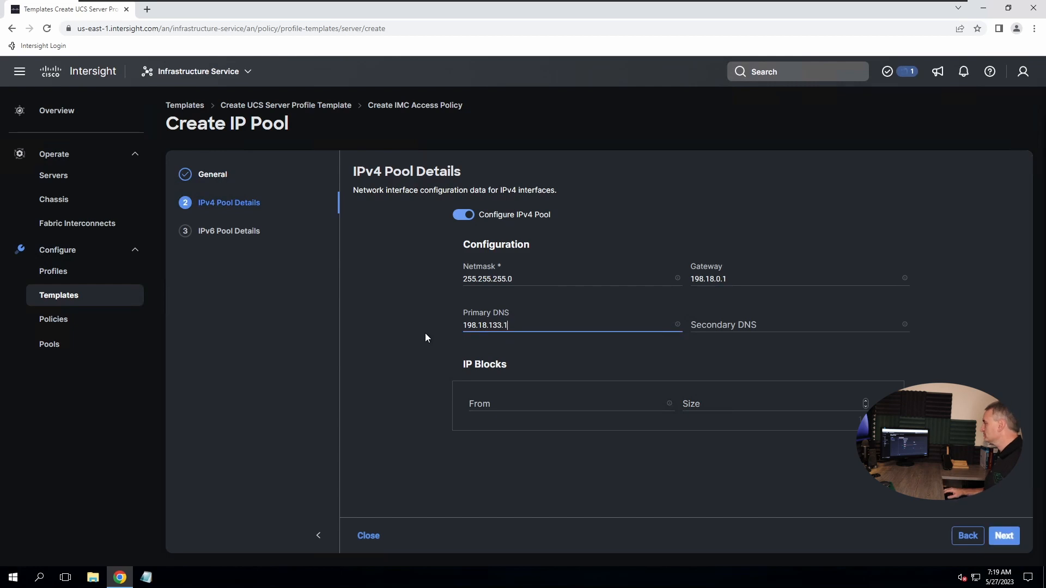
# Add an IP block of 10 addresses starting at 198.18.0.100 and continue
pyautogui.press('Tab')
pyautogui.press('Tab')
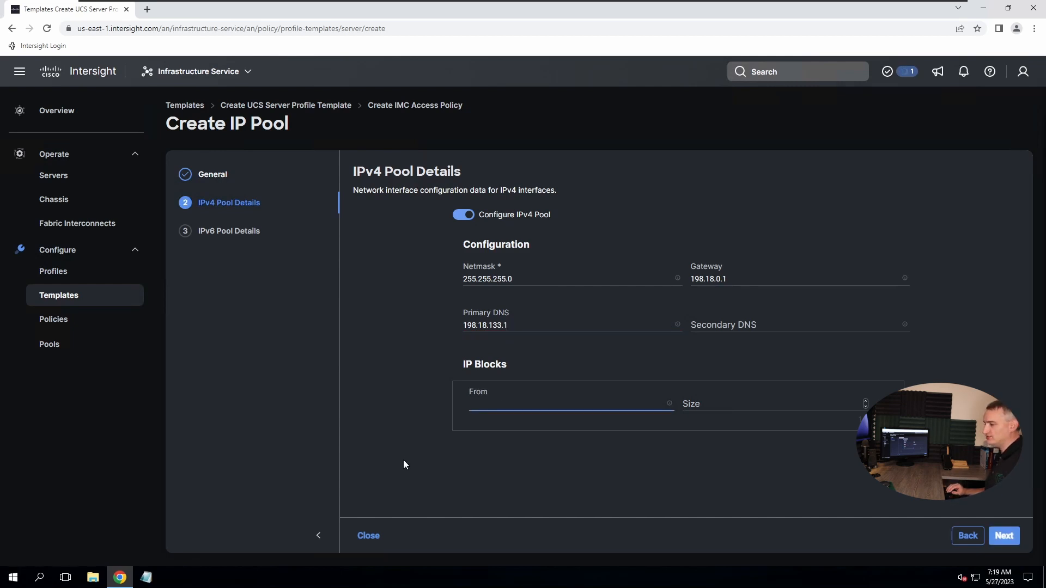
pyautogui.write('1')
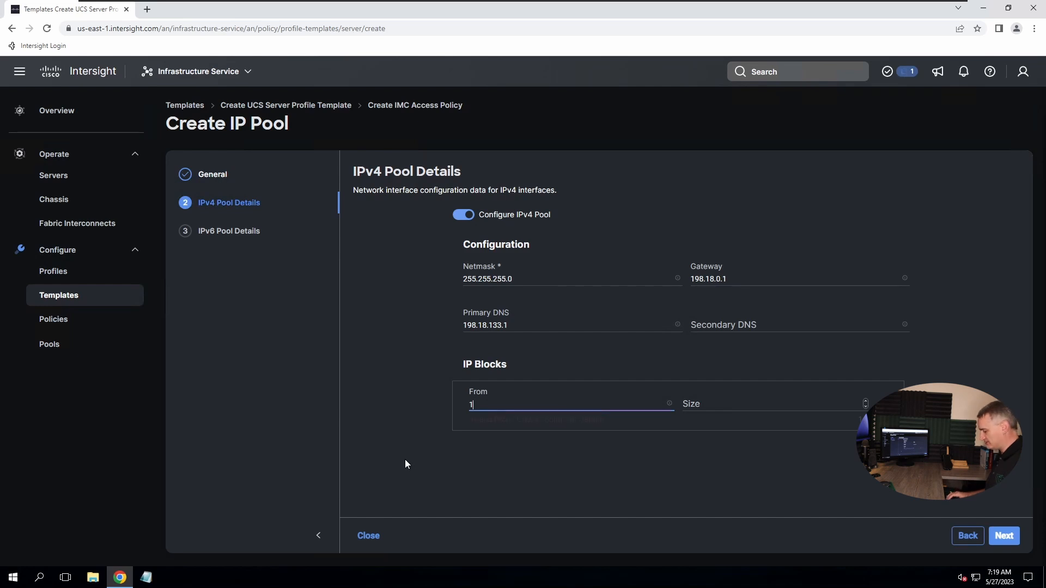
pyautogui.write('98.18')
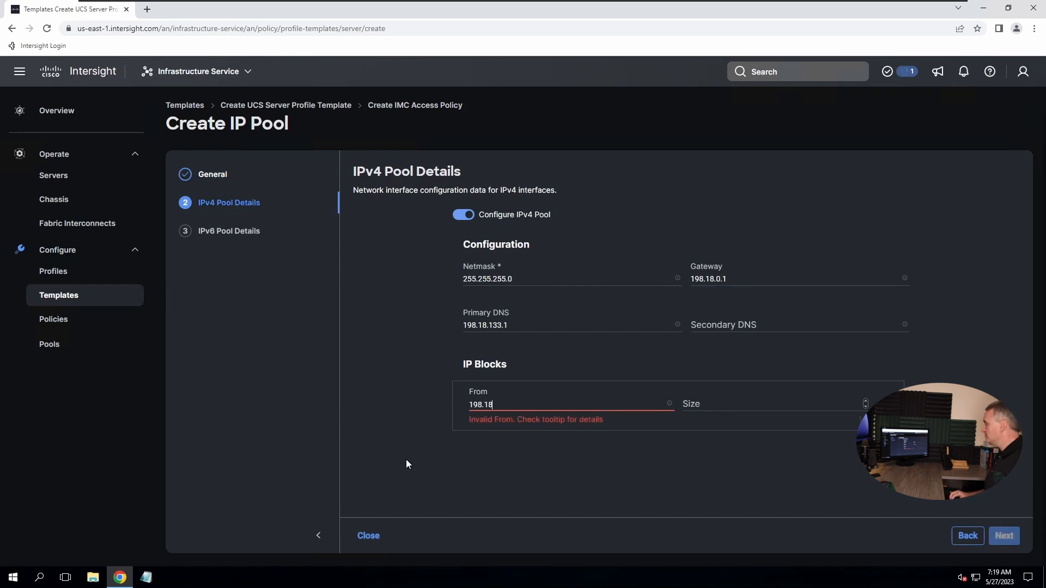
pyautogui.write('.0.10')
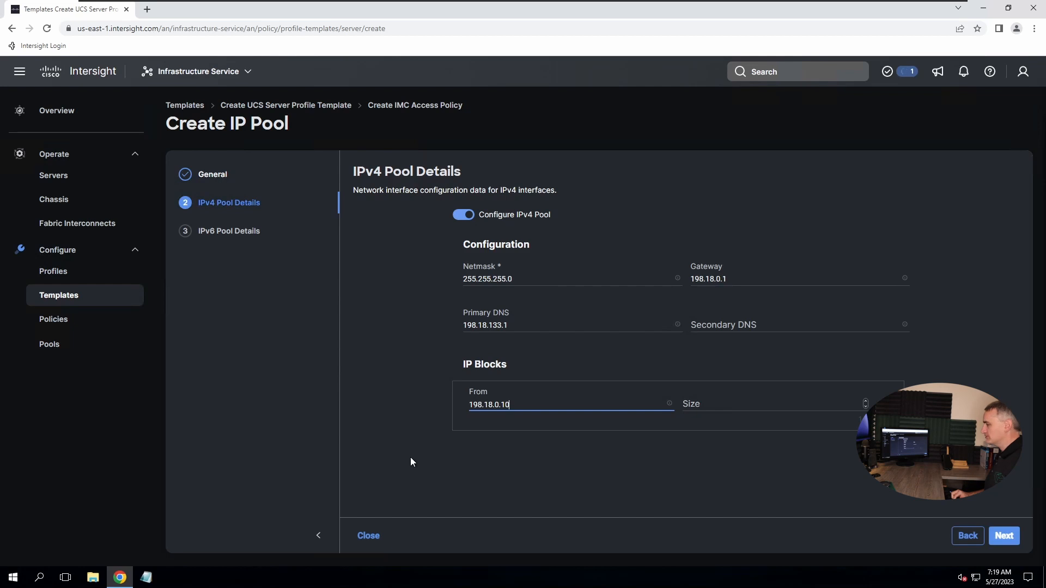
pyautogui.write('0')
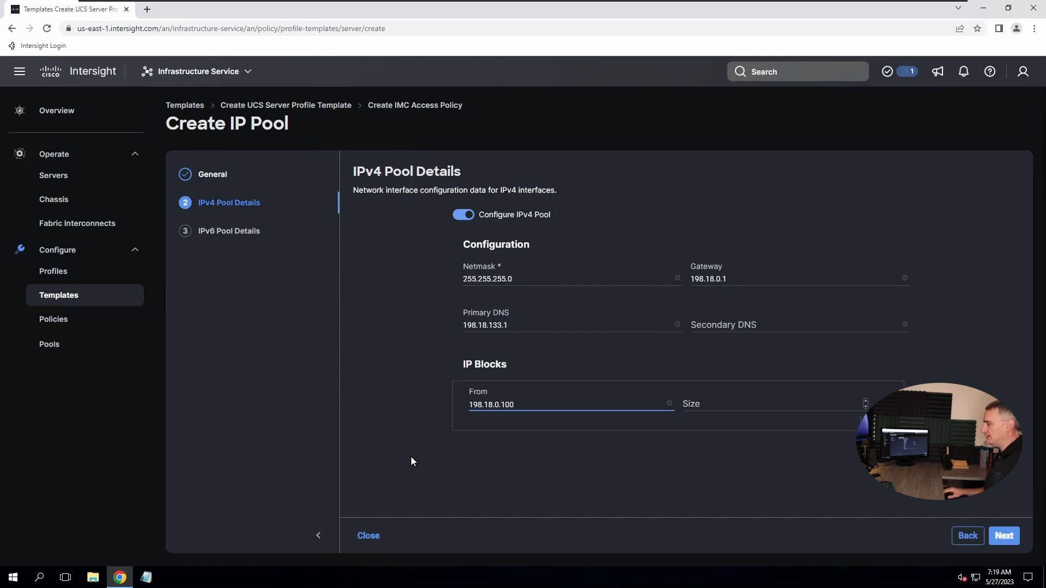
pyautogui.click(727, 406)
pyautogui.write('10')
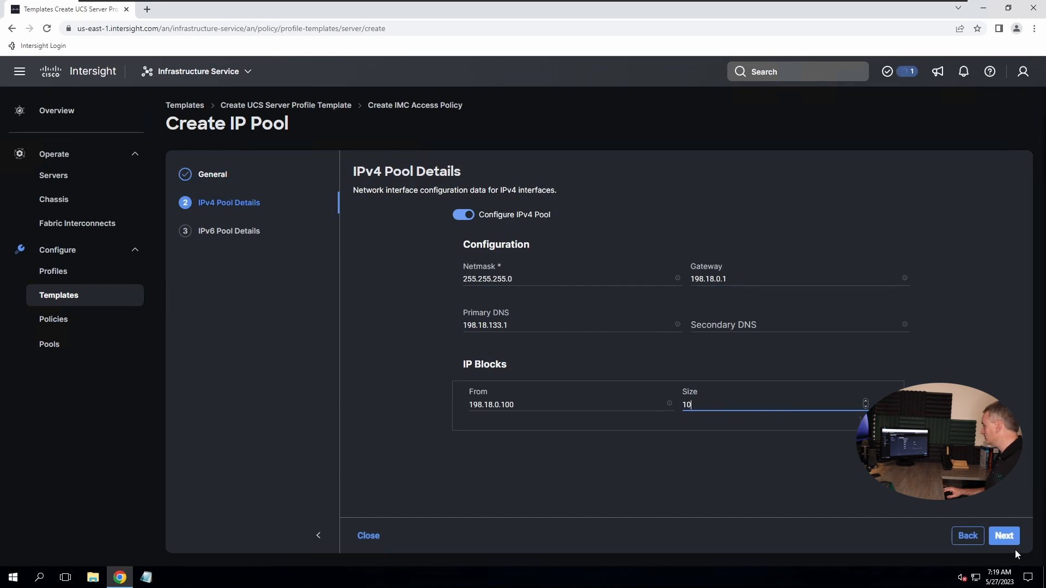
pyautogui.click(1004, 537)
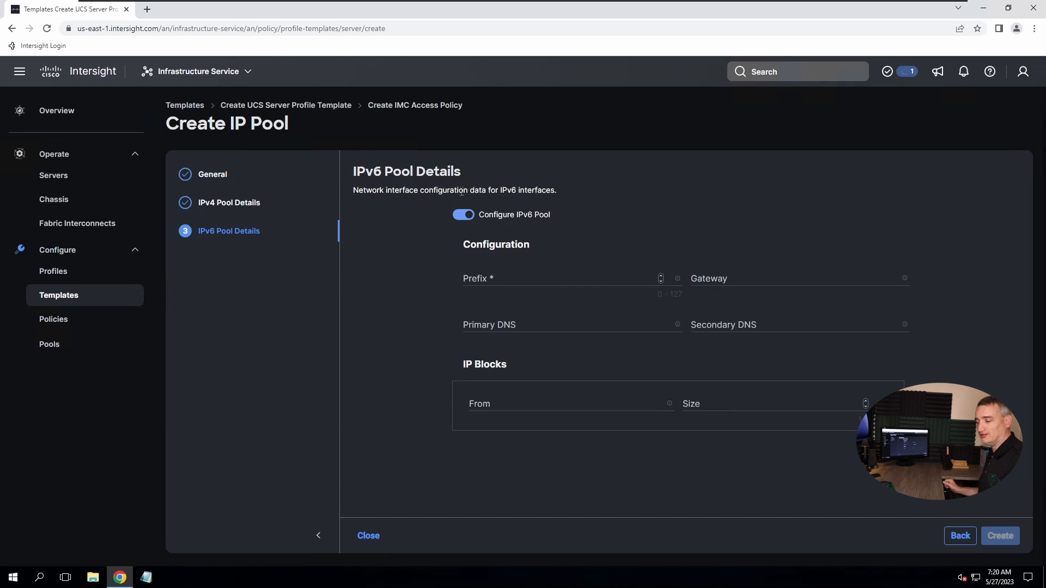
# Turn off the IPv6 pool and create IP-Pool-01
pyautogui.click(464, 216)
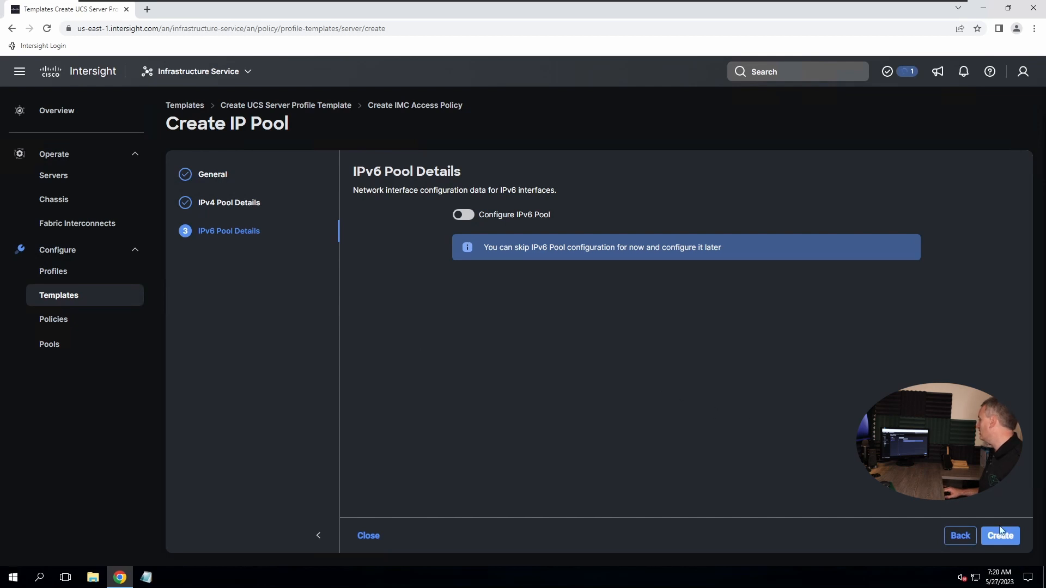
pyautogui.click(1009, 540)
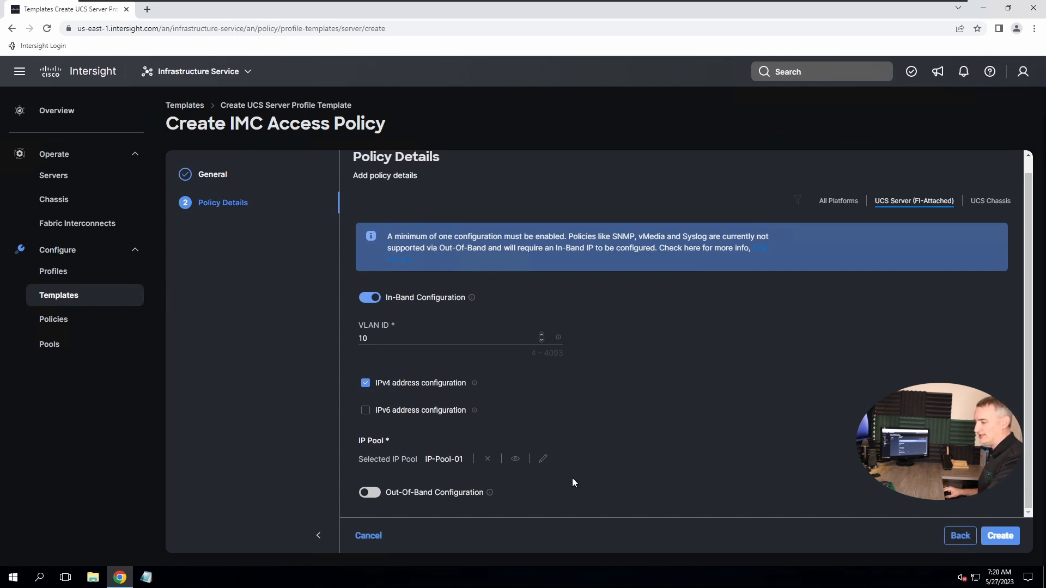
# Create IMC-Access-Policy-01, then start a new Local User policy for the template
pyautogui.click(997, 539)
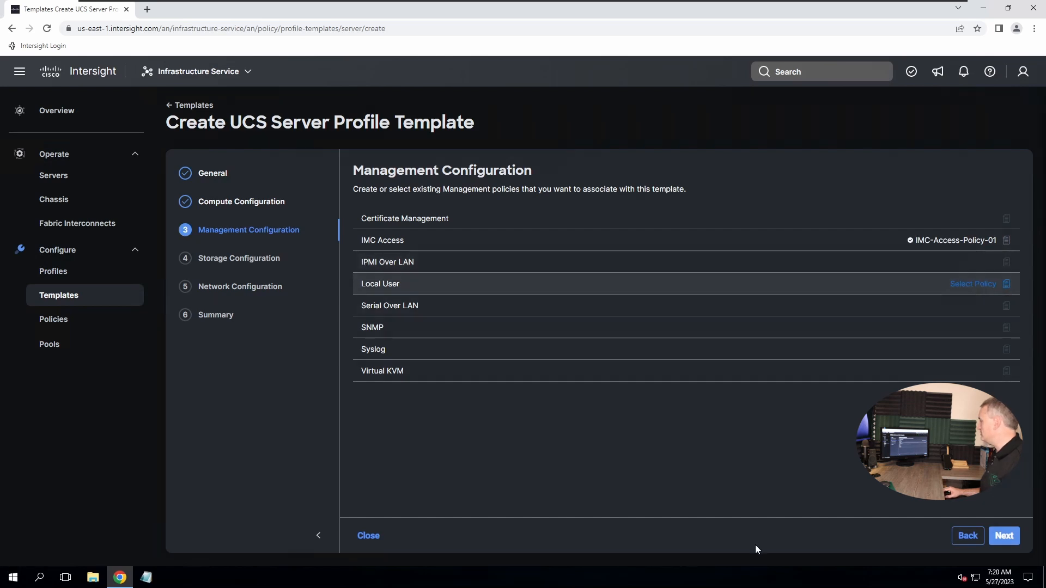
pyautogui.click(985, 287)
pyautogui.click(1011, 123)
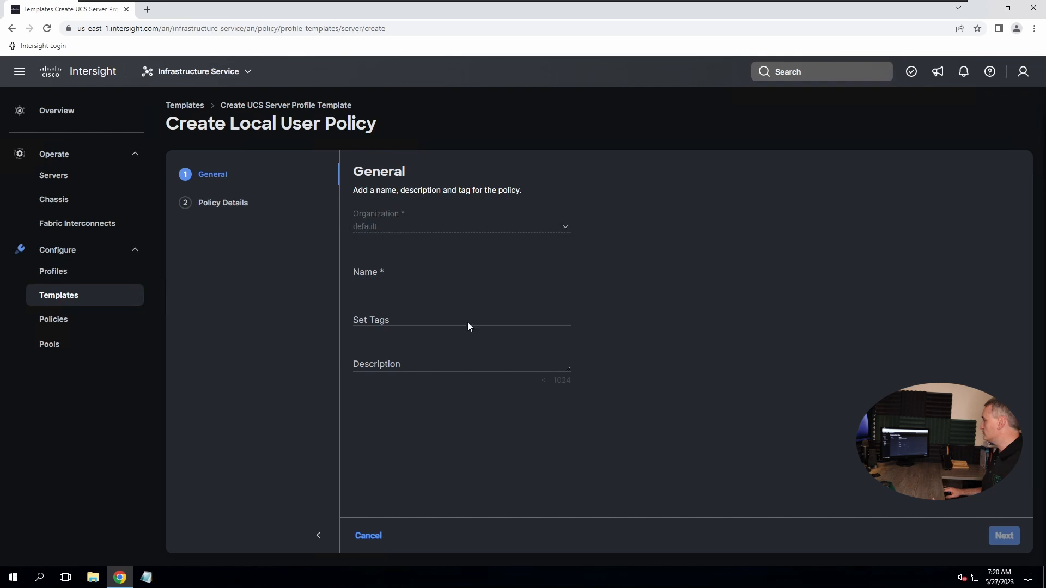
# Name the local user policy Local-User-Policy-01 and continue to Policy Details
pyautogui.click(378, 273)
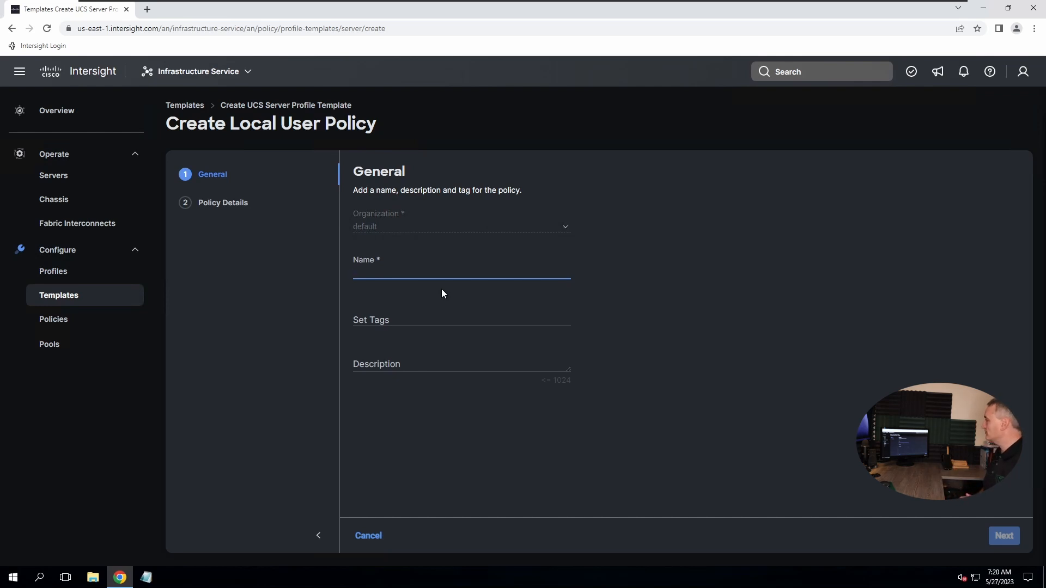
pyautogui.write('Loc')
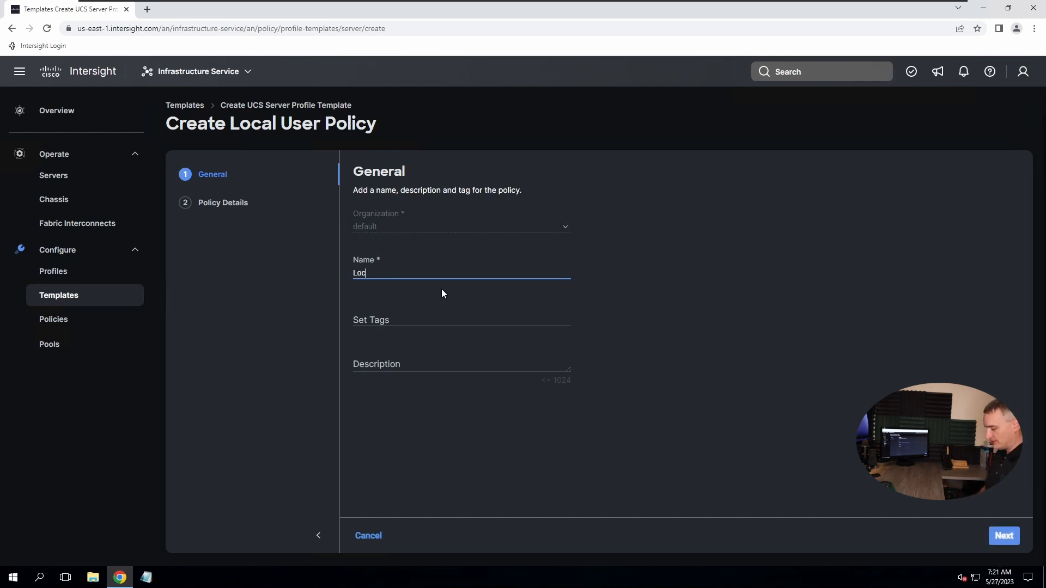
pyautogui.write('al-User-')
pyautogui.write('Po')
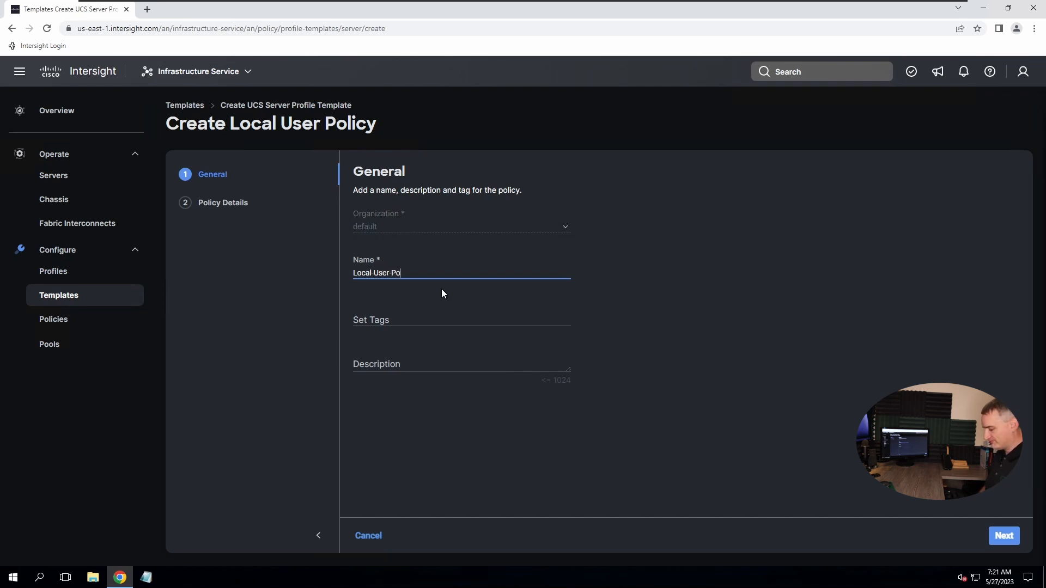
pyautogui.write('licy-01')
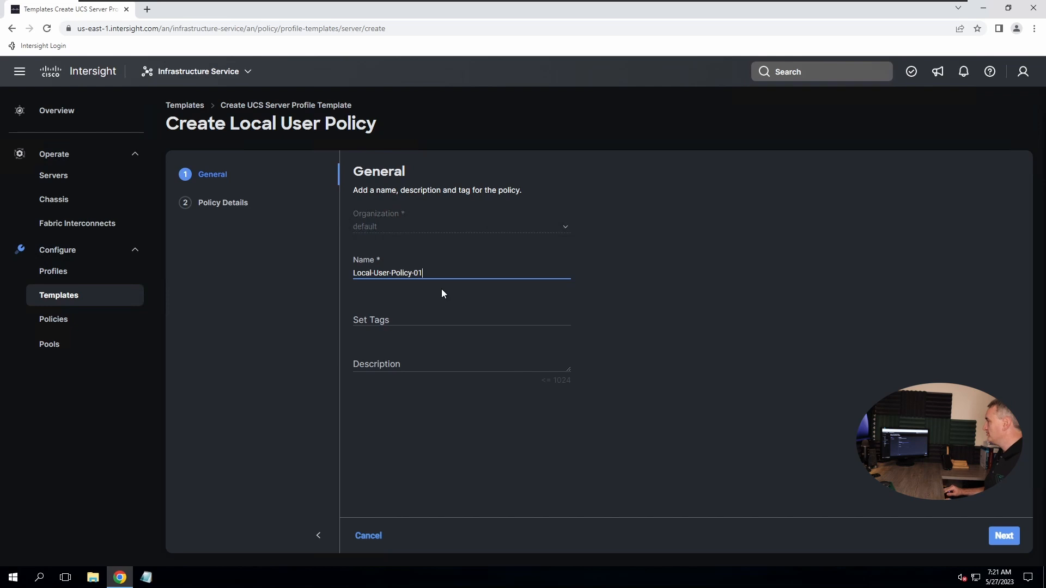
pyautogui.click(1007, 539)
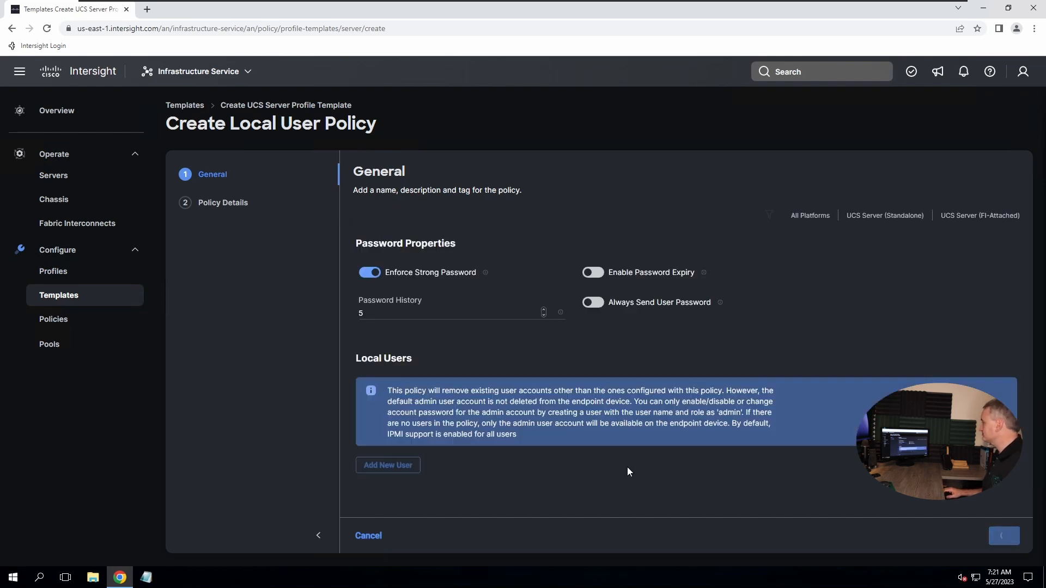
# Turn on password expiry and add a new local user entry
pyautogui.click(593, 273)
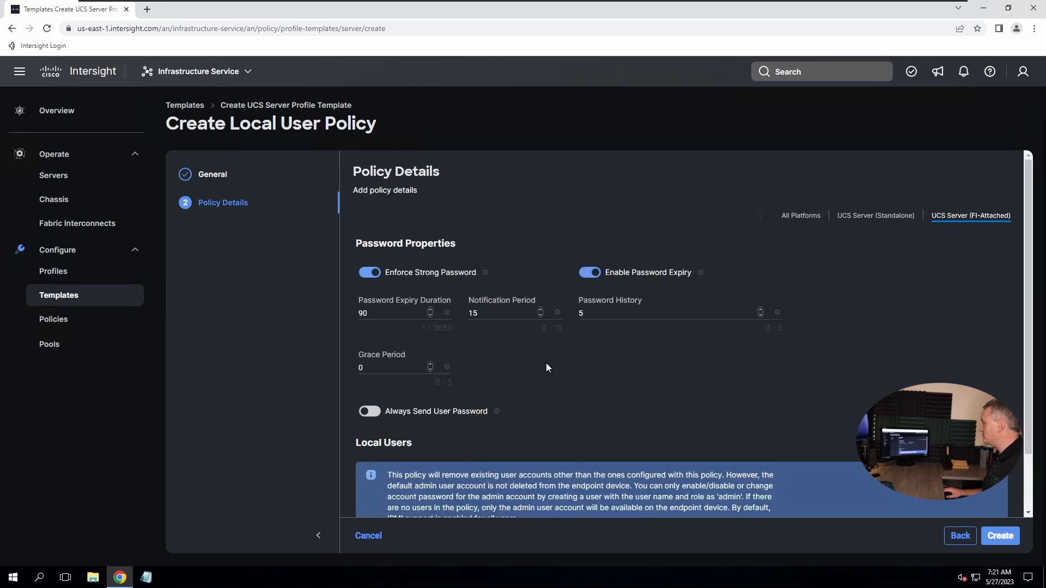
pyautogui.scroll(-2, 632, 398)
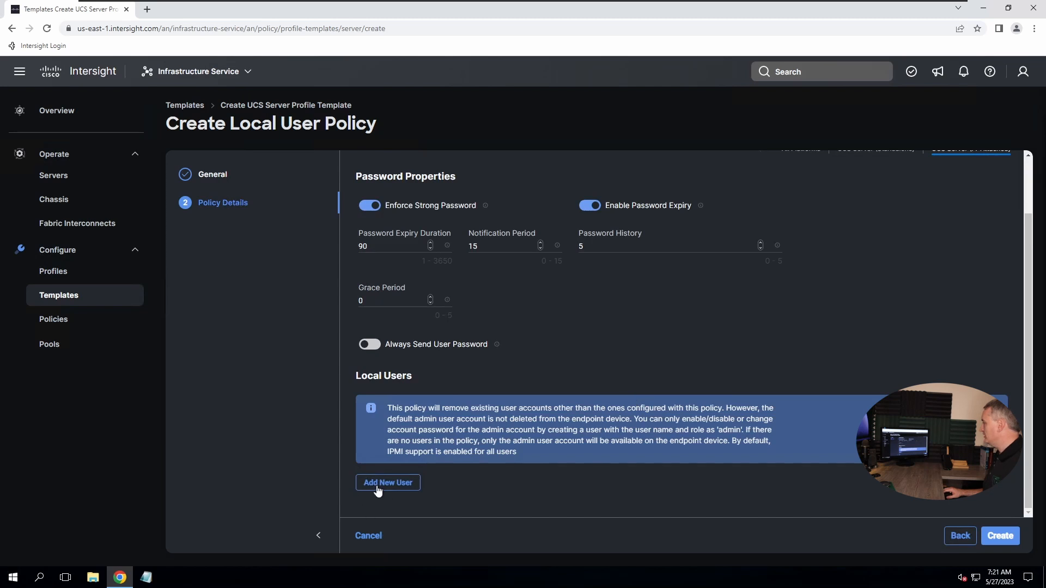
pyautogui.click(377, 484)
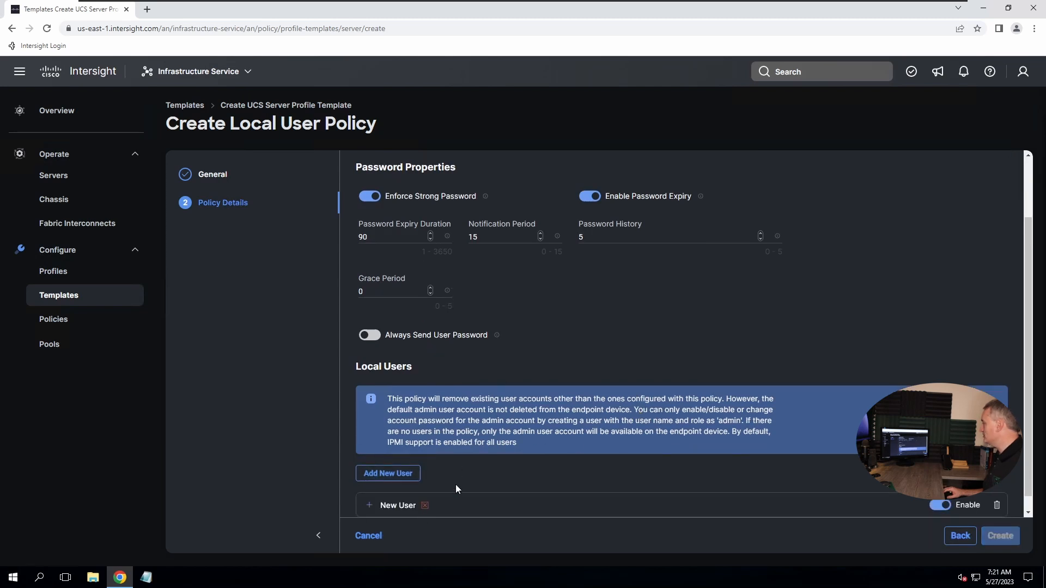
pyautogui.click(371, 505)
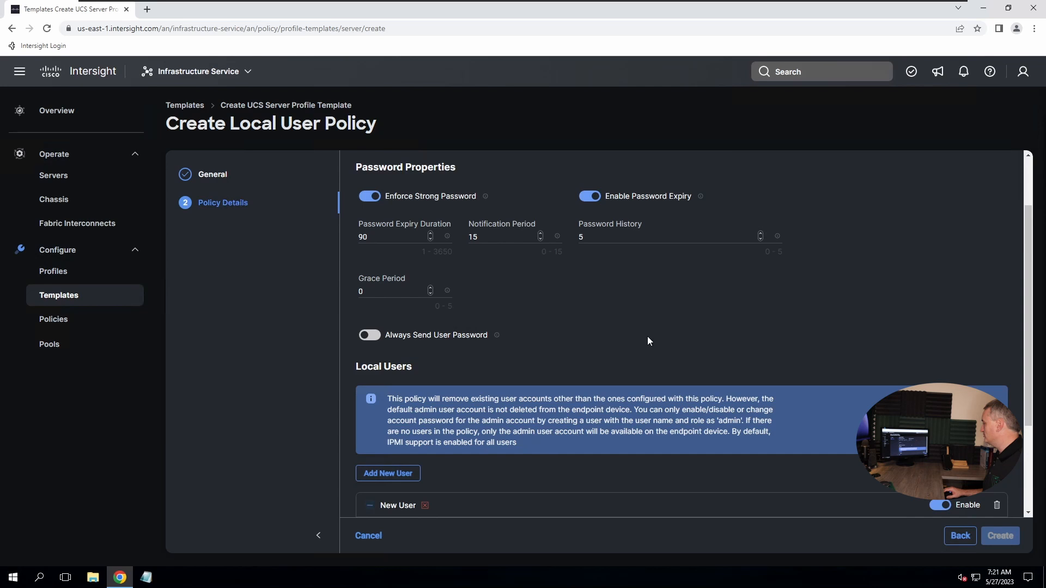
pyautogui.scroll(-4, 659, 360)
# Give the new user the username 'admin' and the admin role
pyautogui.click(440, 413)
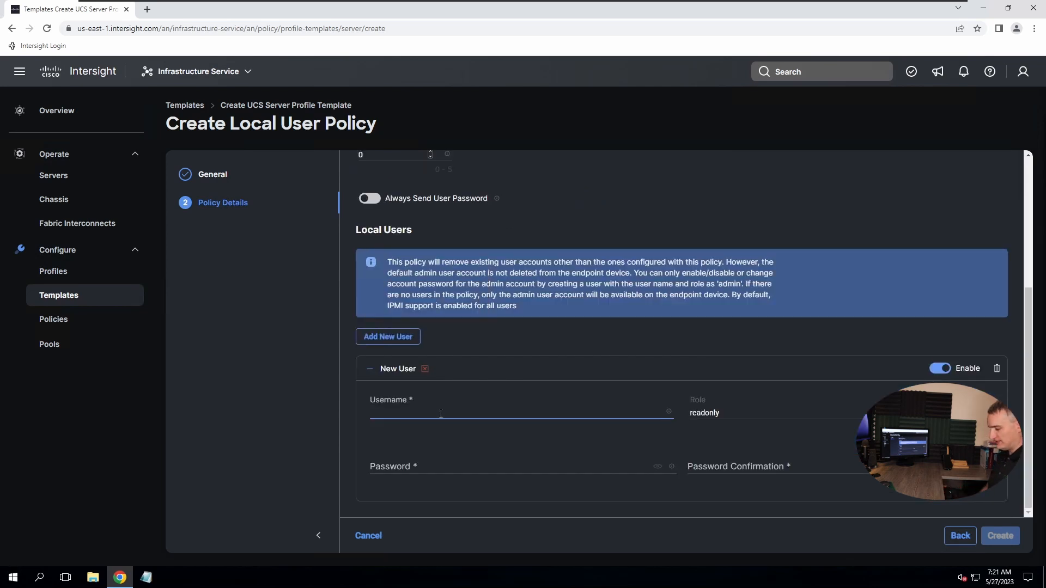
pyautogui.write('admin')
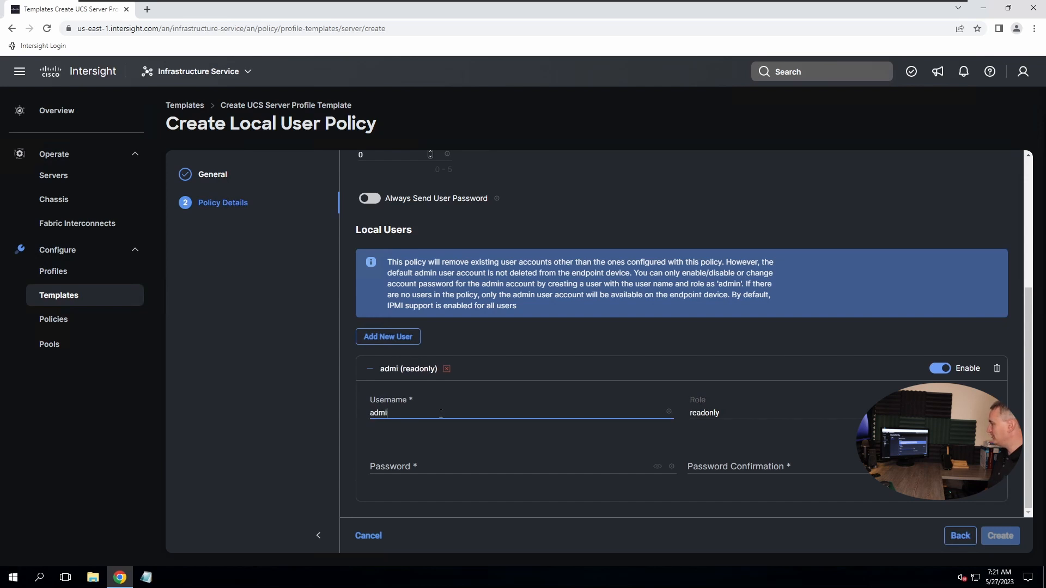
pyautogui.click(730, 419)
pyautogui.click(713, 433)
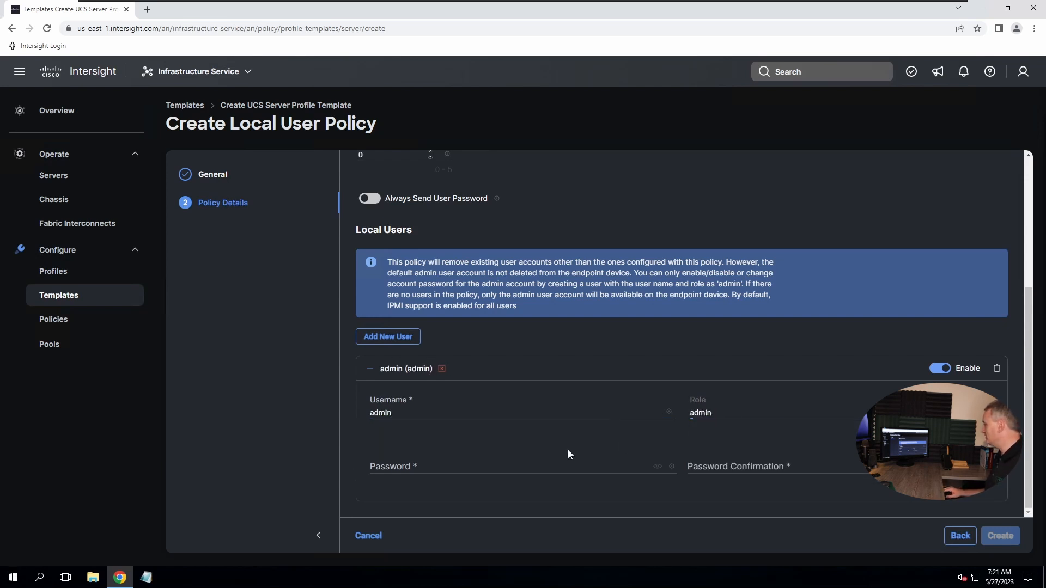
# Enter and confirm the admin user's password, then create the Local User policy
pyautogui.click(403, 468)
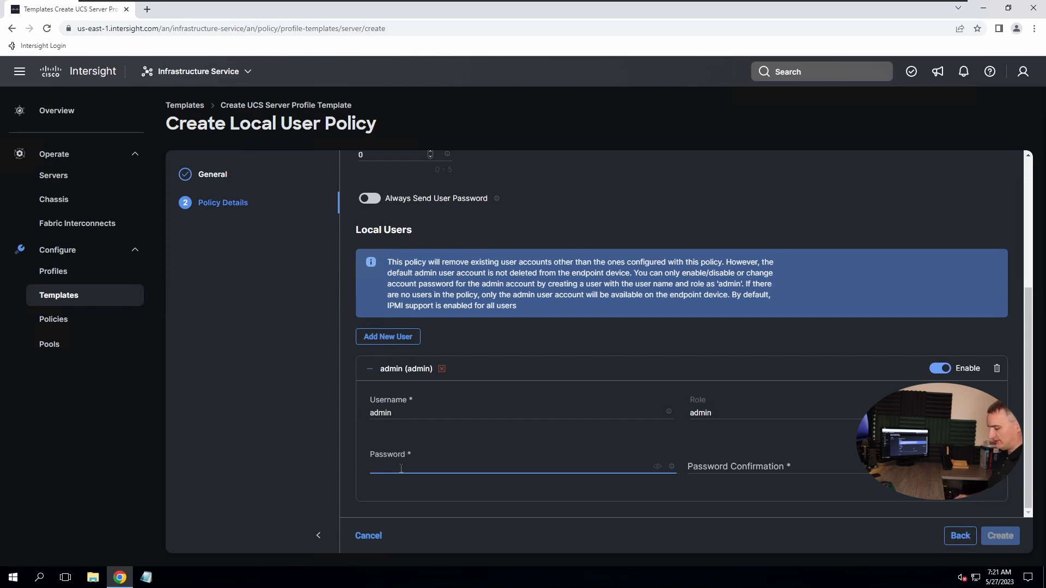
pyautogui.write('****')
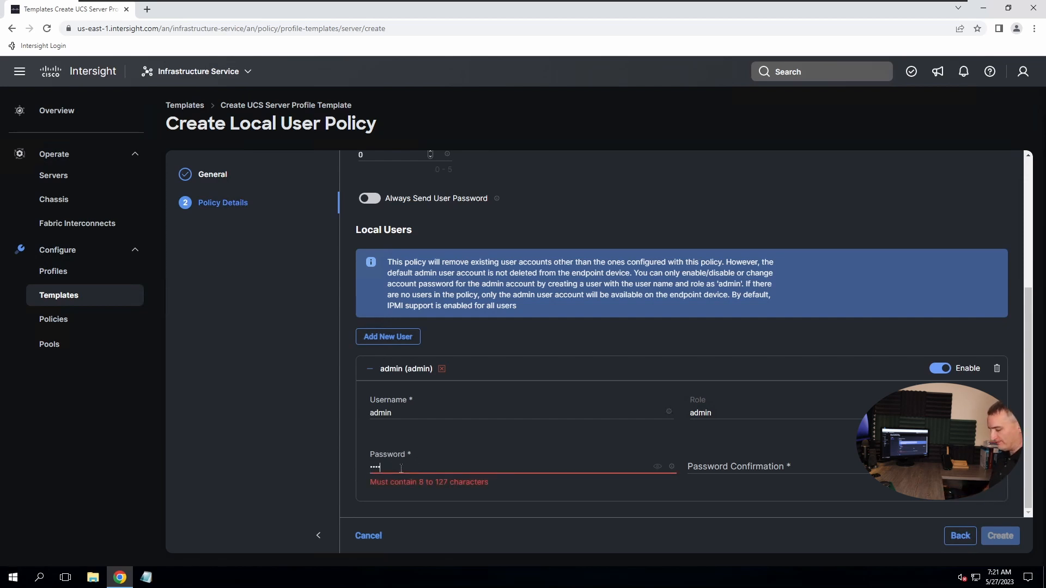
pyautogui.write('****')
pyautogui.press('Tab')
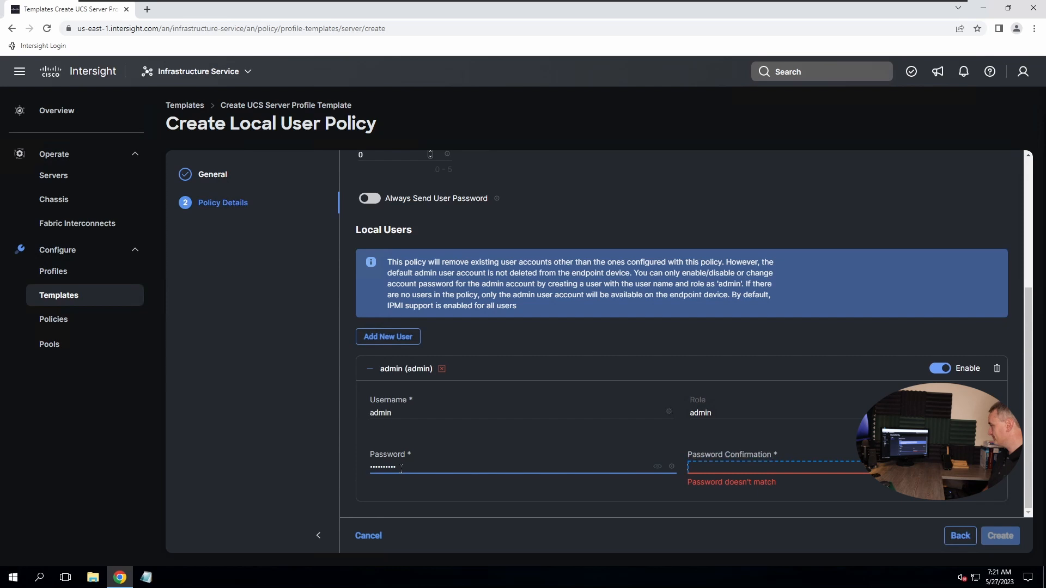
pyautogui.write('**')
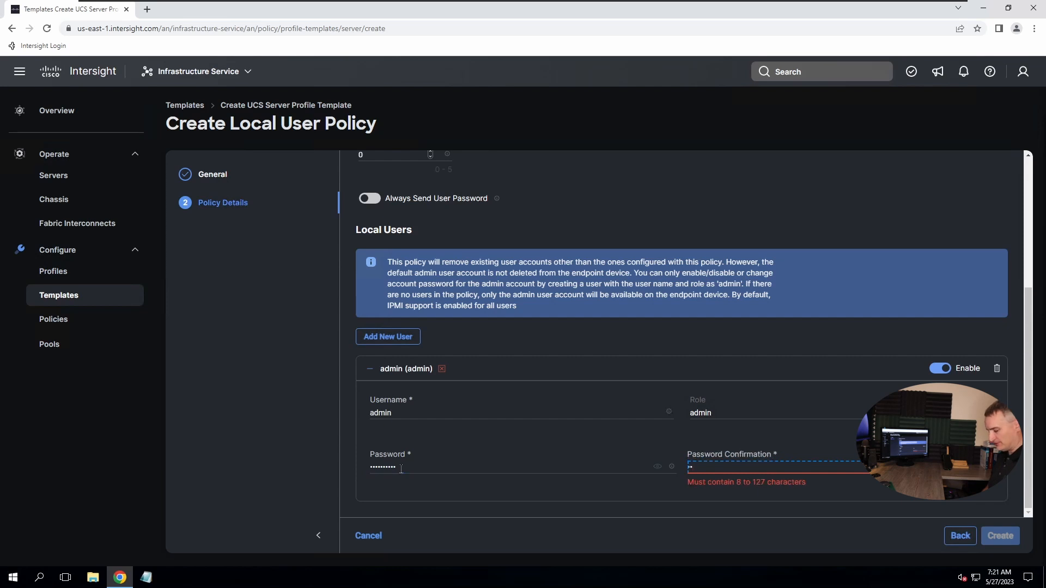
pyautogui.write('********')
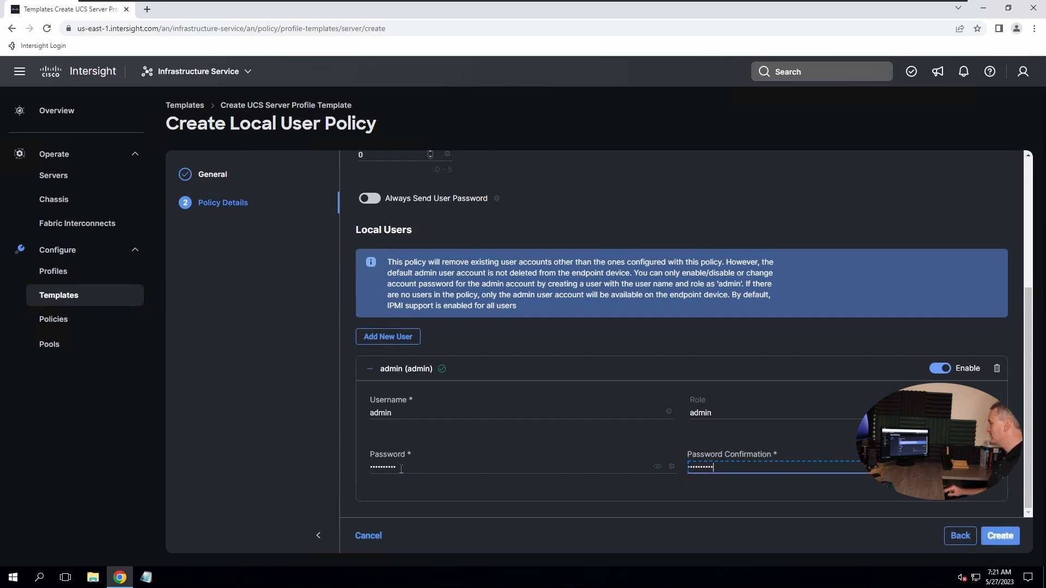
pyautogui.click(999, 538)
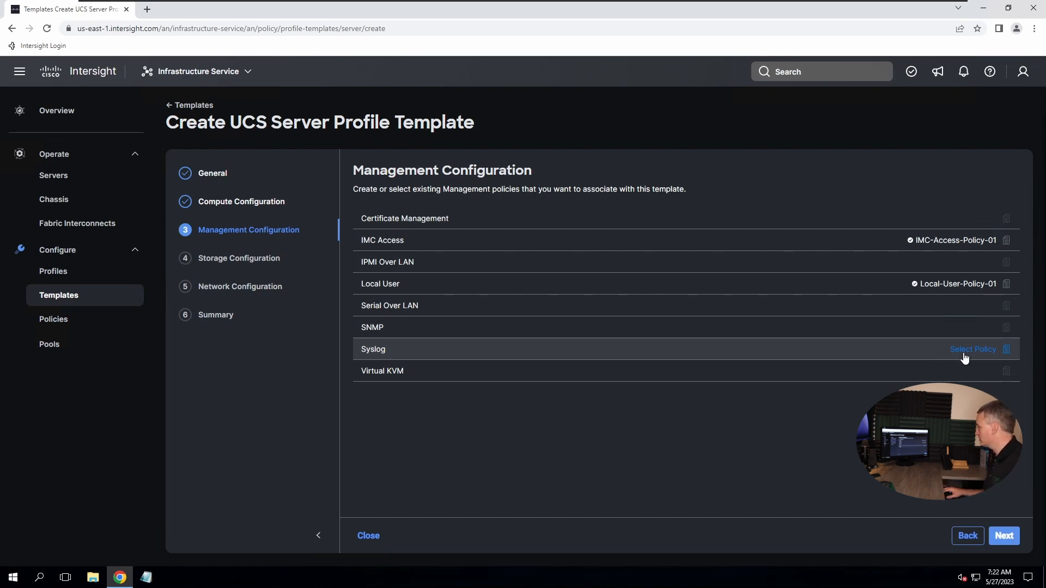
# Create a new Virtual KVM policy named vKVM-Policy-01 and advance to its details
pyautogui.click(973, 371)
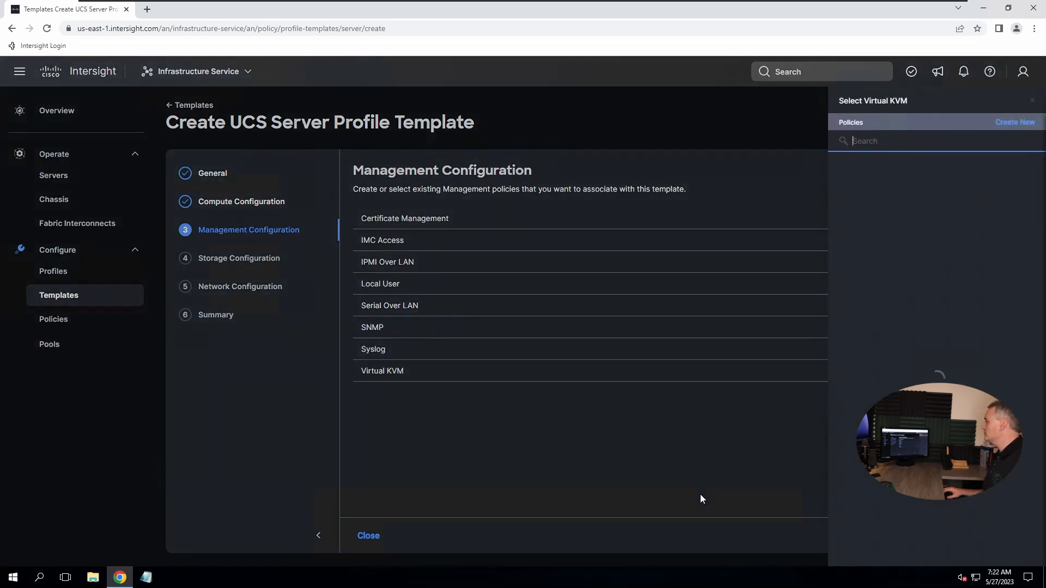
pyautogui.click(1012, 123)
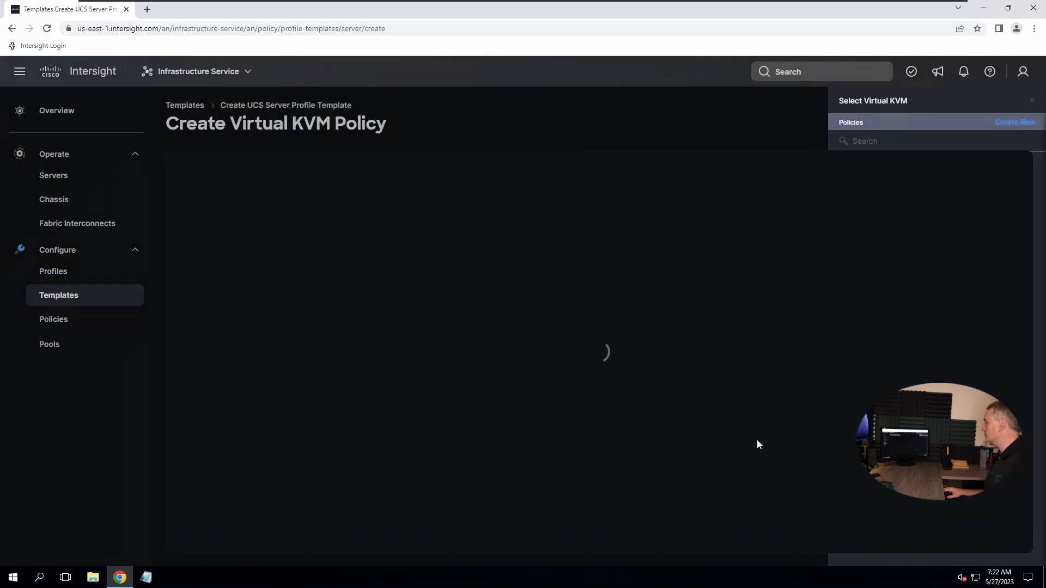
pyautogui.click(385, 269)
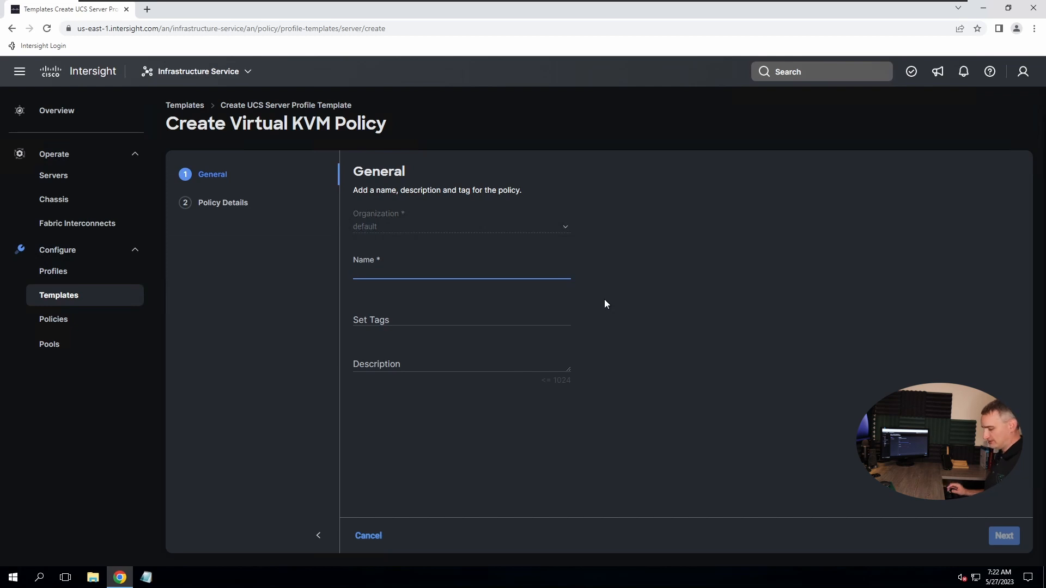
pyautogui.write('vKVM')
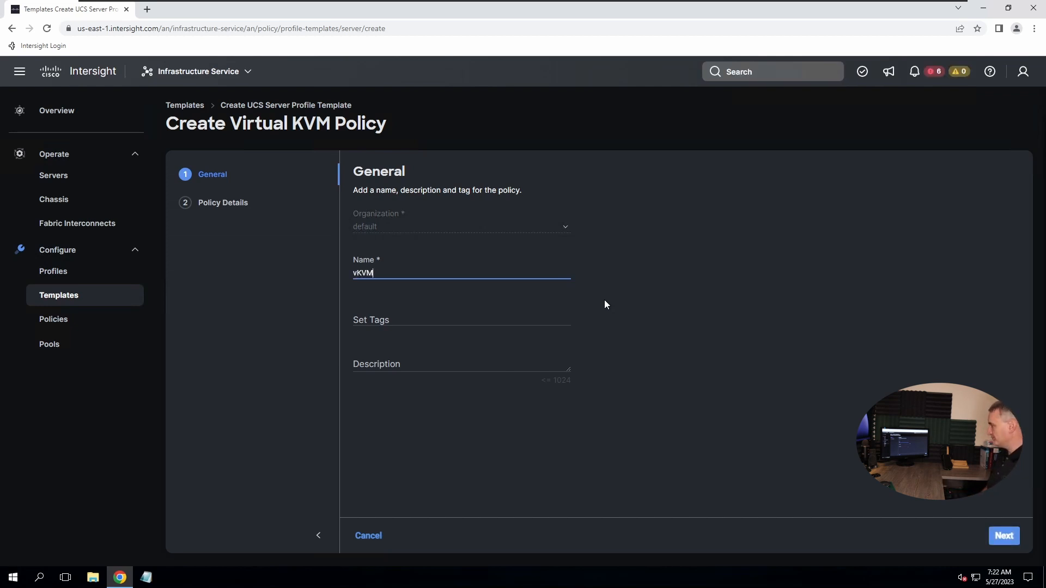
pyautogui.write('-Po')
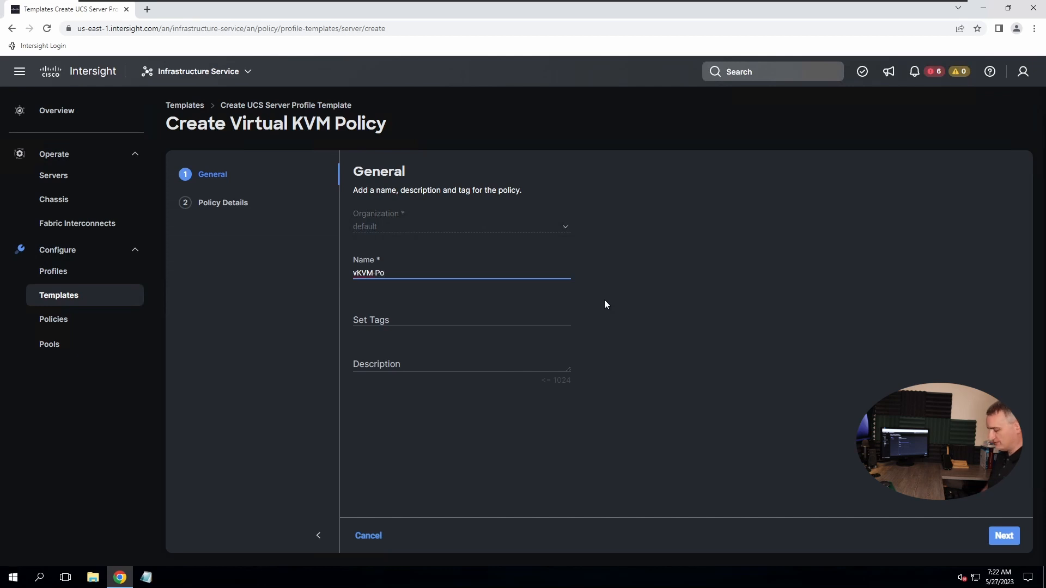
pyautogui.write('licy-01')
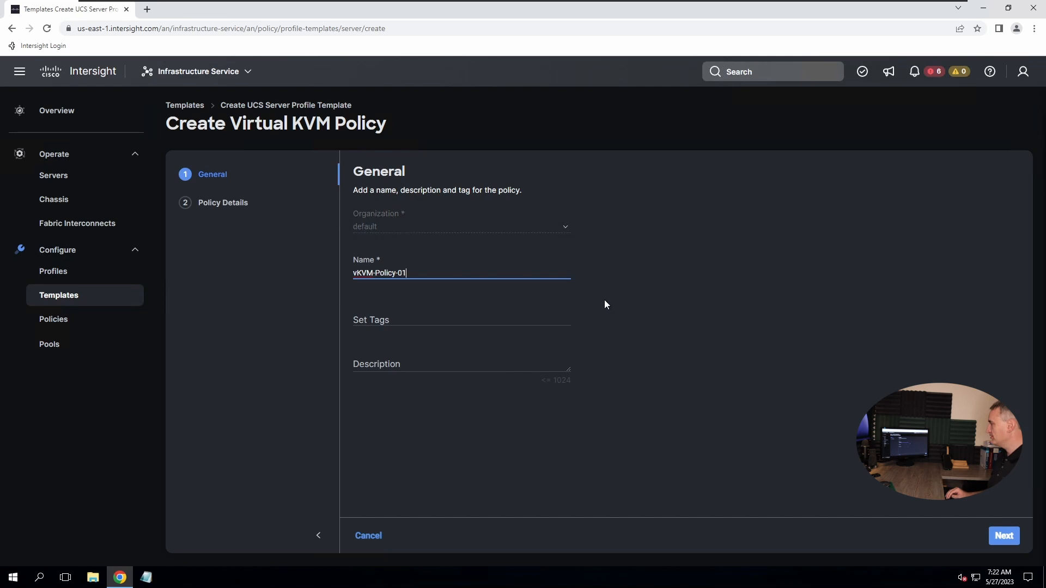
pyautogui.click(1002, 544)
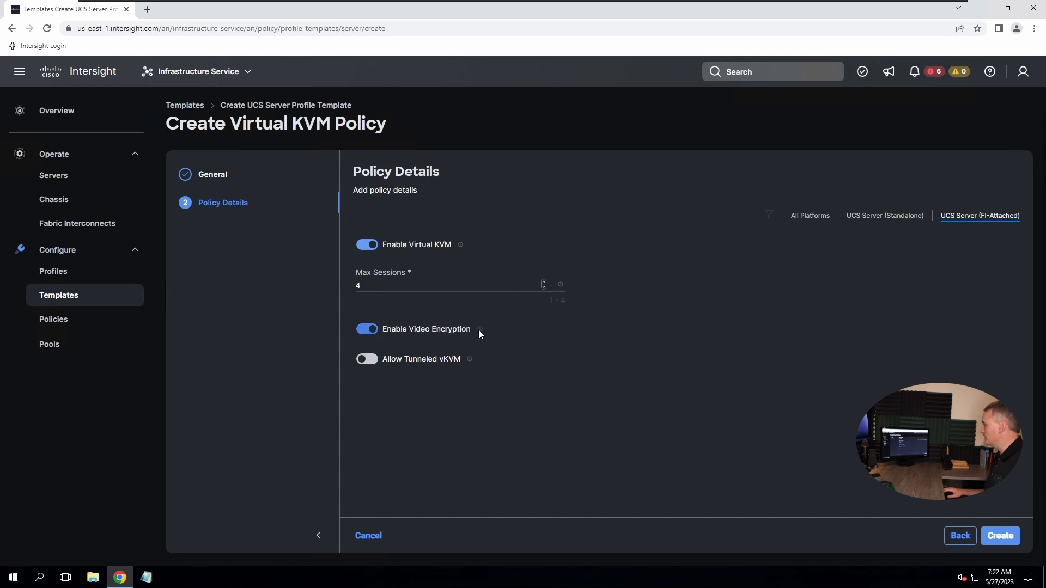
# Create vKVM-Policy-01 with its defaults: KVM and video encryption on, max 4 sessions
pyautogui.moveTo(479, 334)
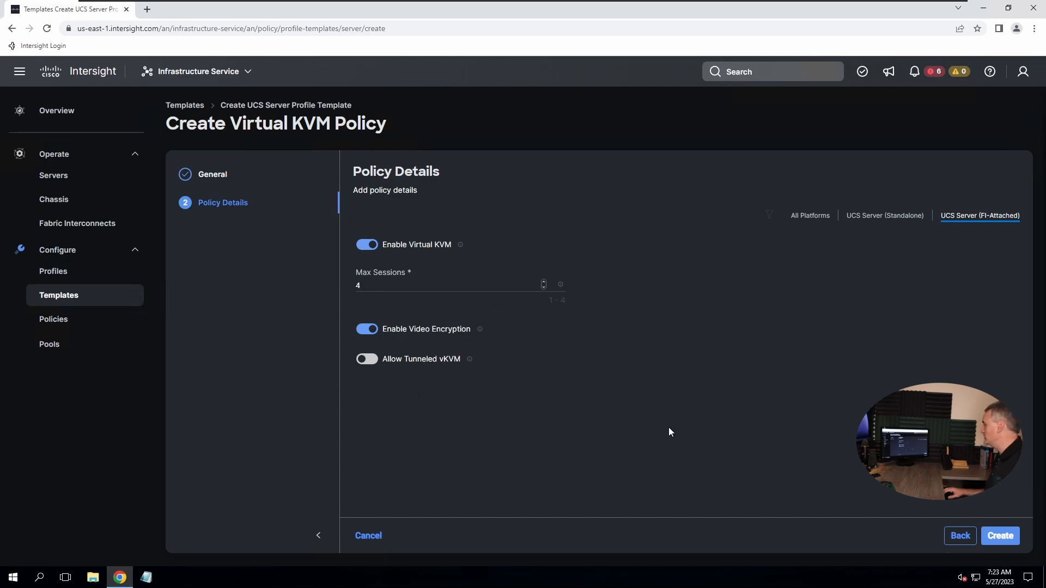
pyautogui.click(1001, 535)
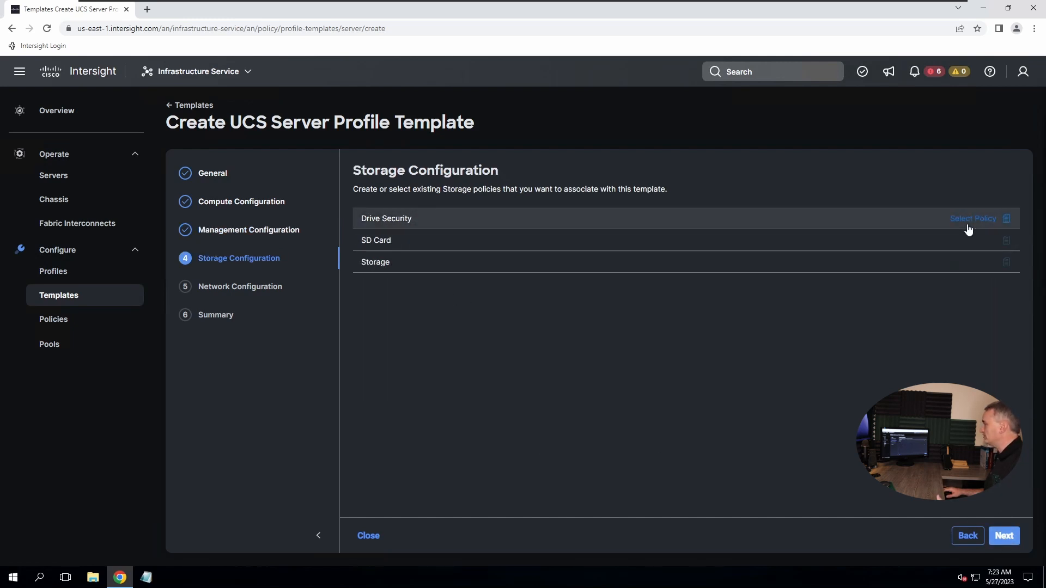
# Create a new Storage policy named Storage-Policy-01 and advance to its details
pyautogui.moveTo(975, 245)
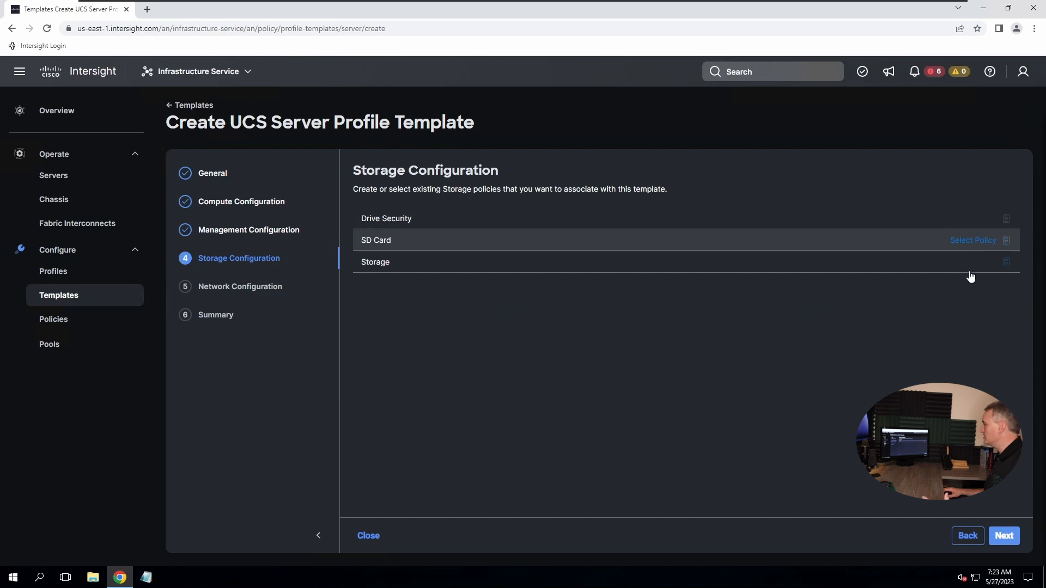
pyautogui.moveTo(973, 270)
pyautogui.click(983, 262)
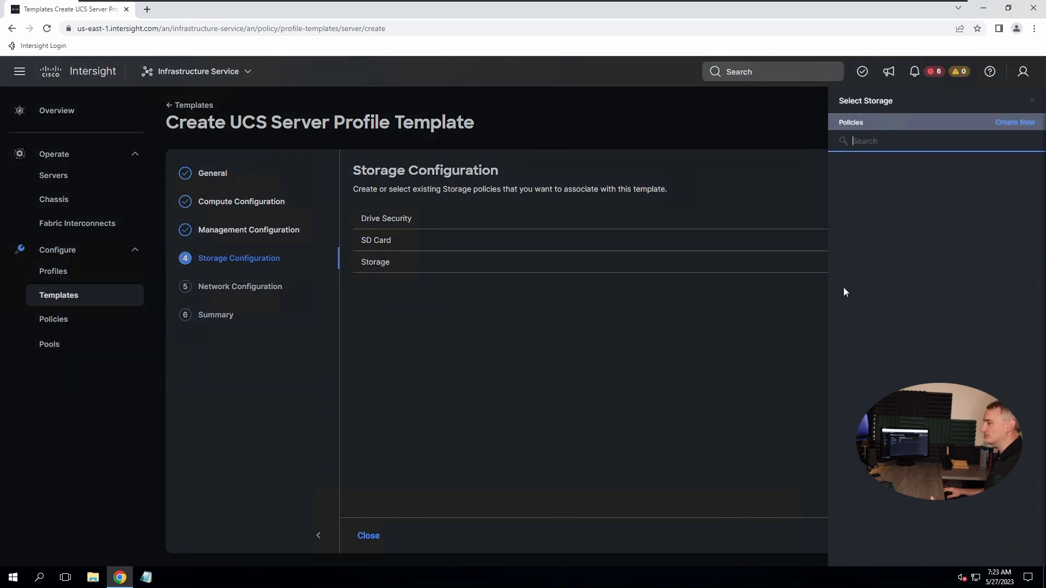
pyautogui.click(1008, 127)
pyautogui.click(381, 274)
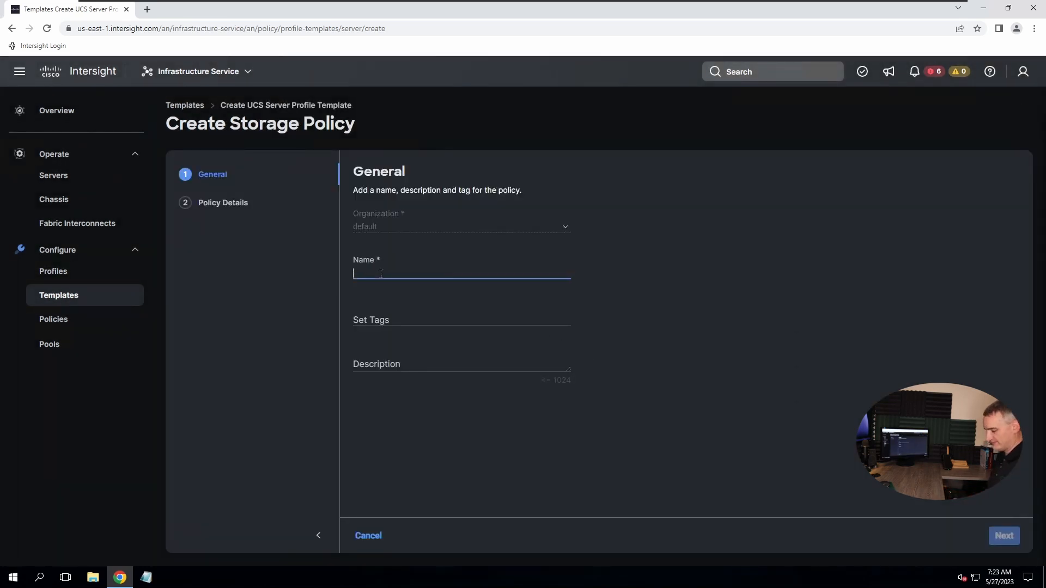
pyautogui.write('Storage- Policy')
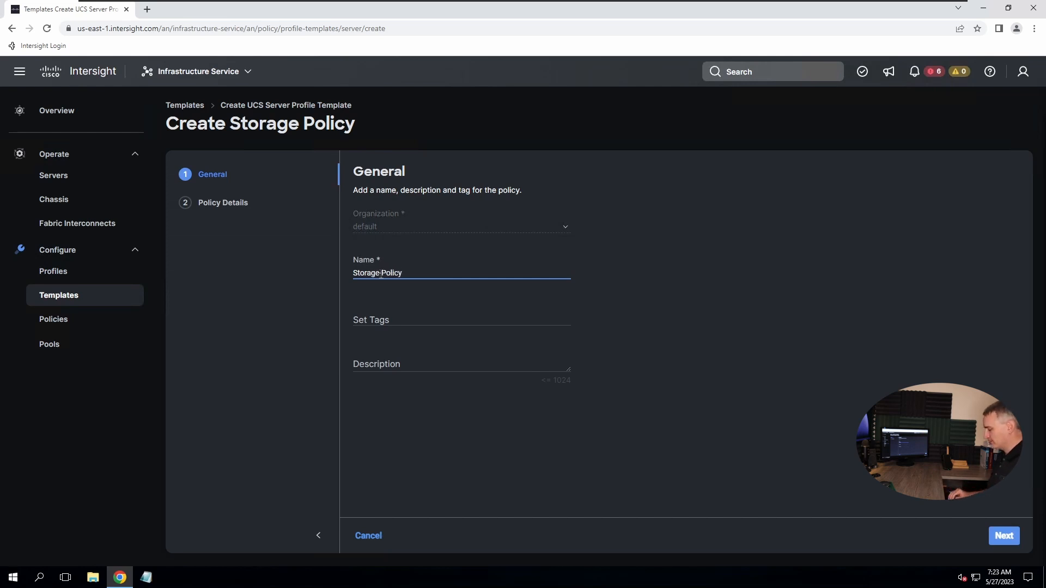
pyautogui.write('-01')
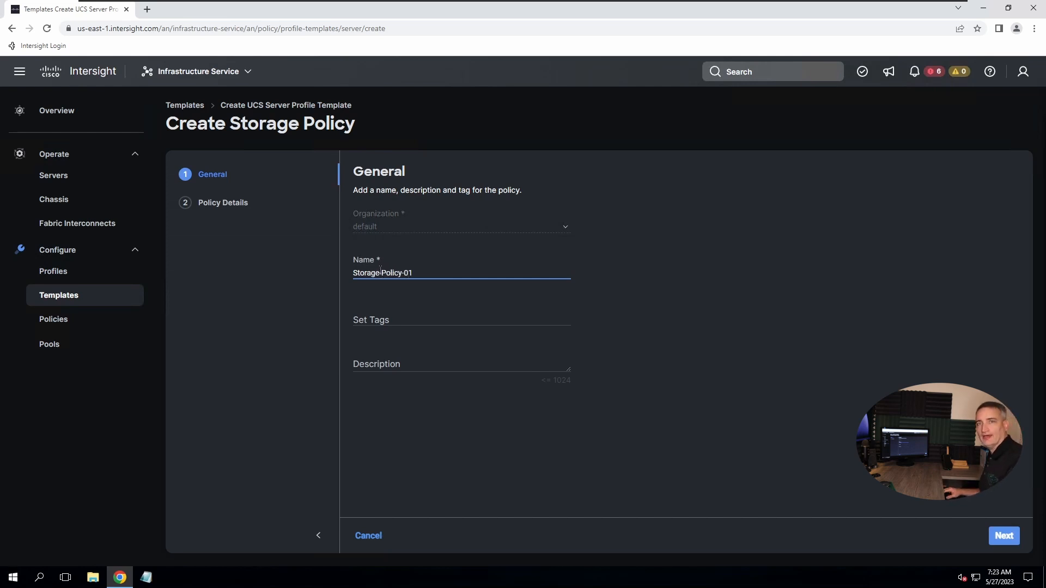
pyautogui.click(1005, 539)
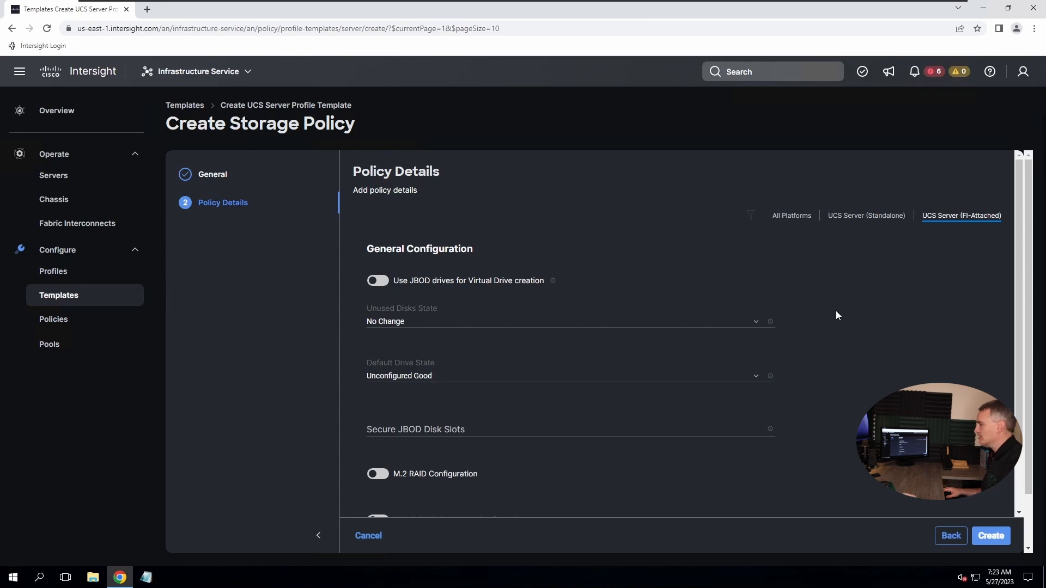
# Enable M.2 RAID configuration, create Storage-Policy-01, and advance to Network Configuration
pyautogui.click(377, 476)
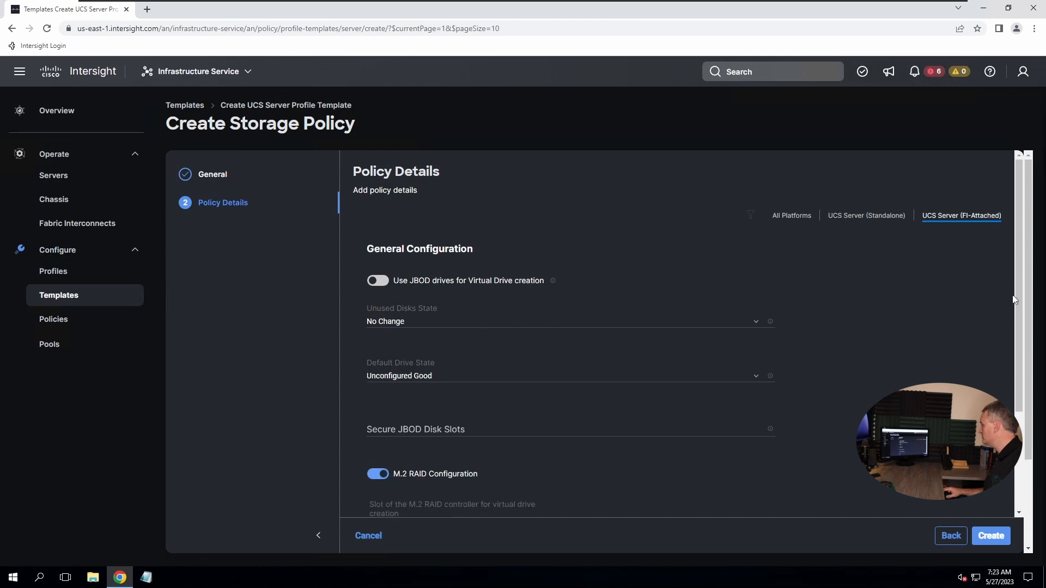
pyautogui.moveTo(1023, 329); pyautogui.dragTo(1018, 425)
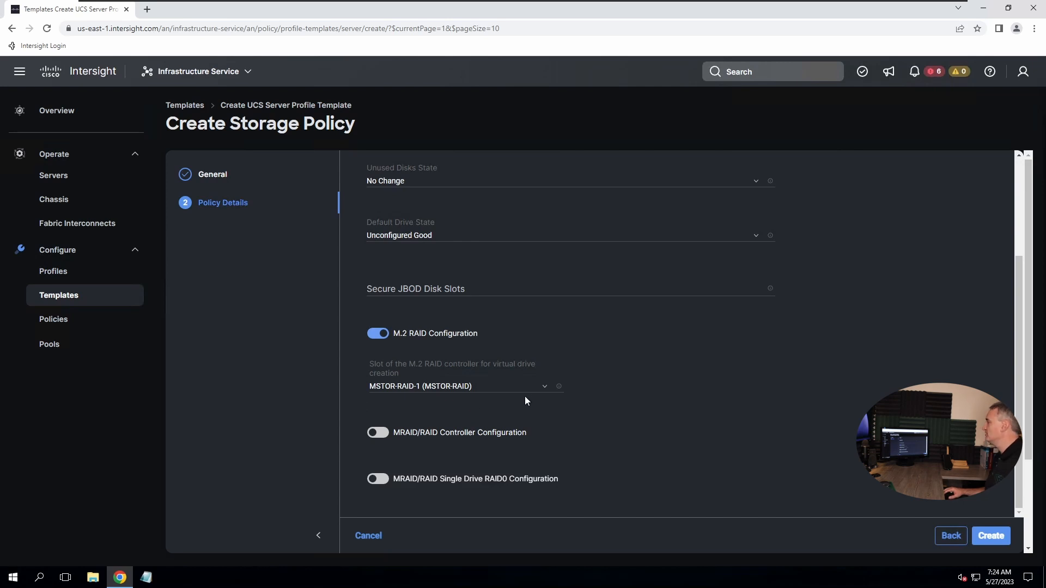
pyautogui.click(991, 536)
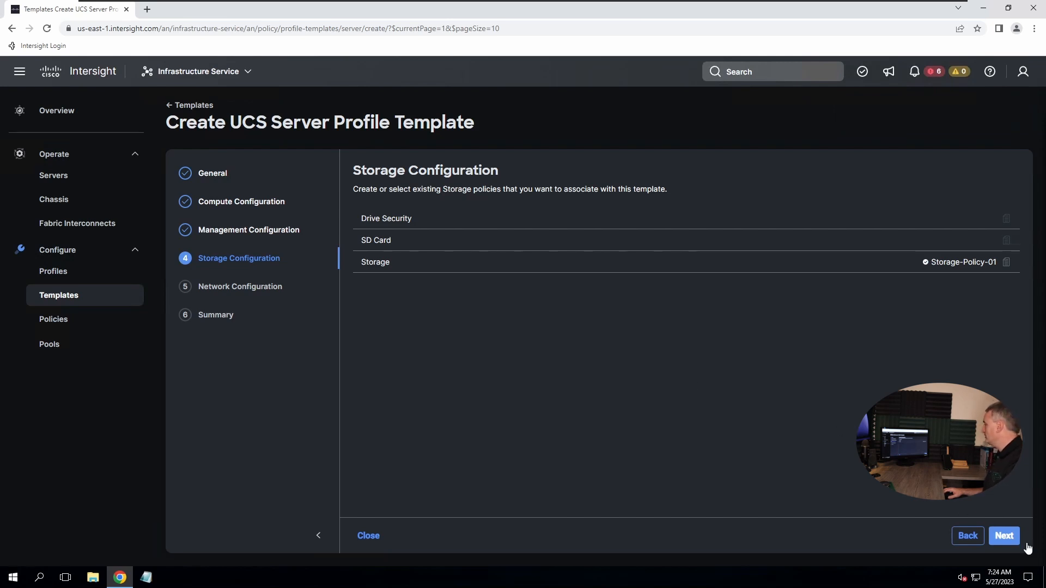
pyautogui.click(1005, 538)
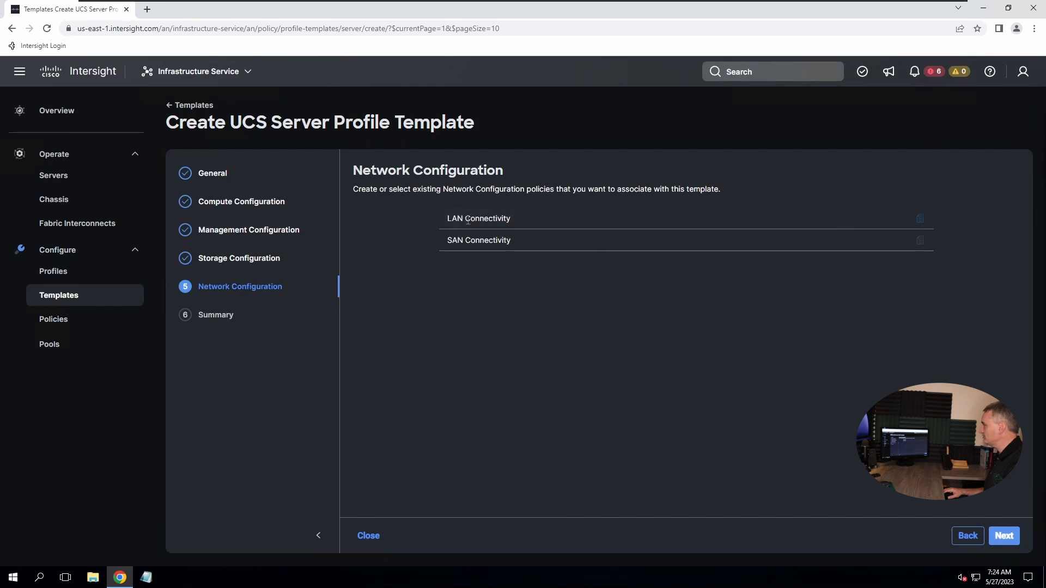
# Create a new LAN connectivity policy and begin naming it LAN-Connectivity-Policy-01
pyautogui.moveTo(489, 220)
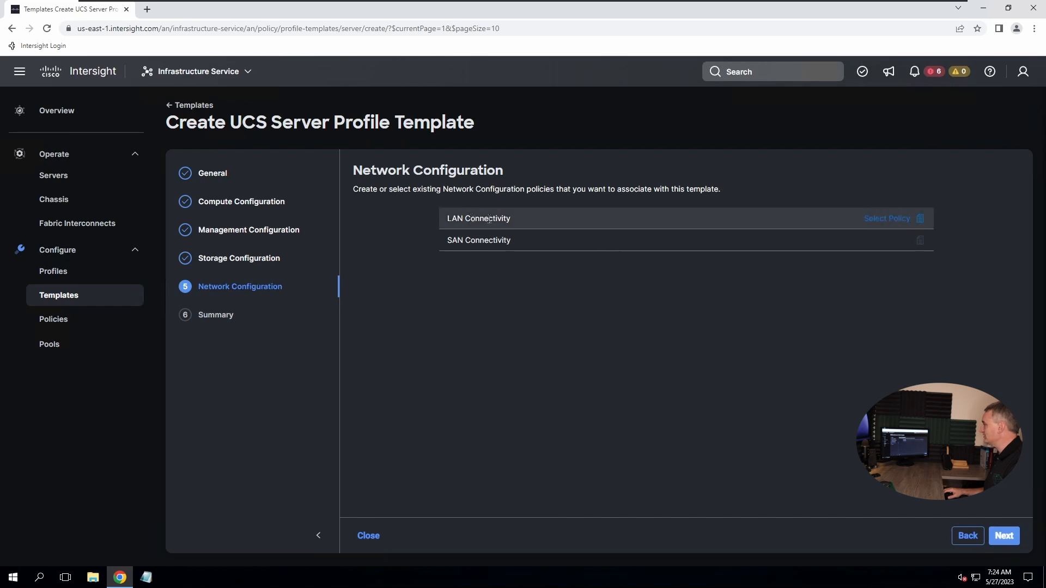
pyautogui.click(882, 222)
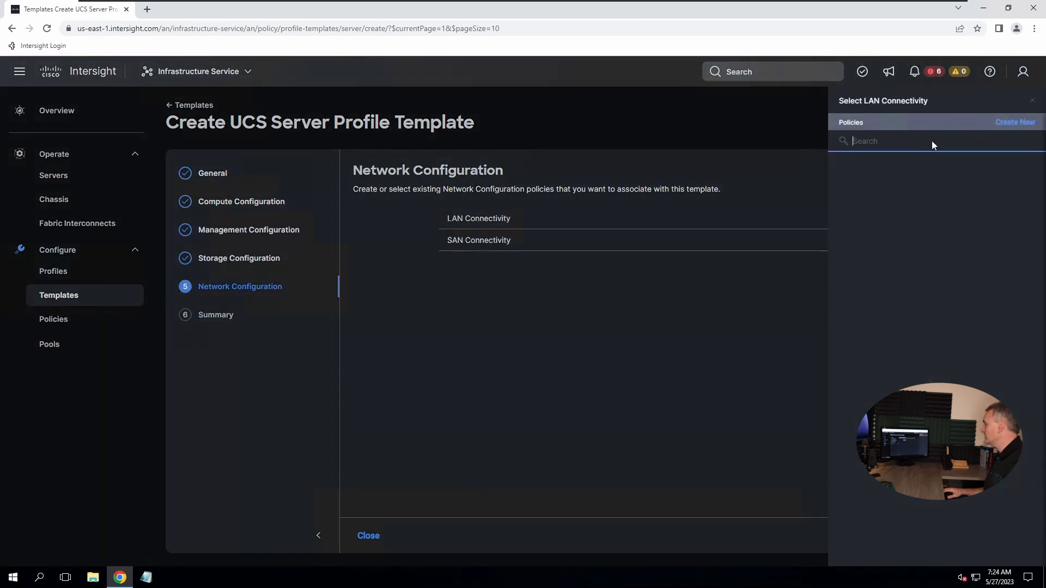
pyautogui.click(1012, 125)
pyautogui.click(376, 272)
pyautogui.write('LAN')
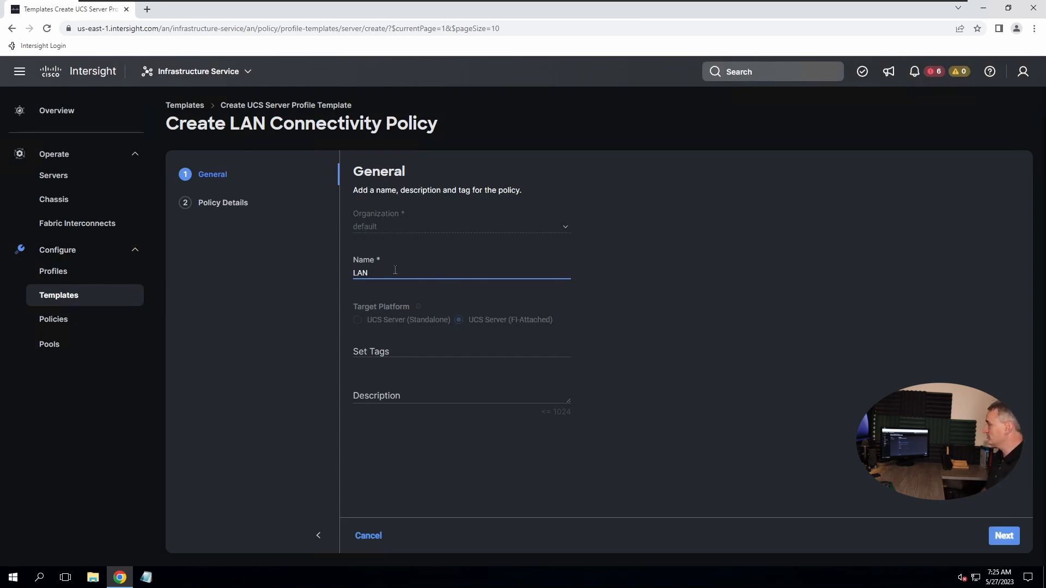
pyautogui.write('-Con')
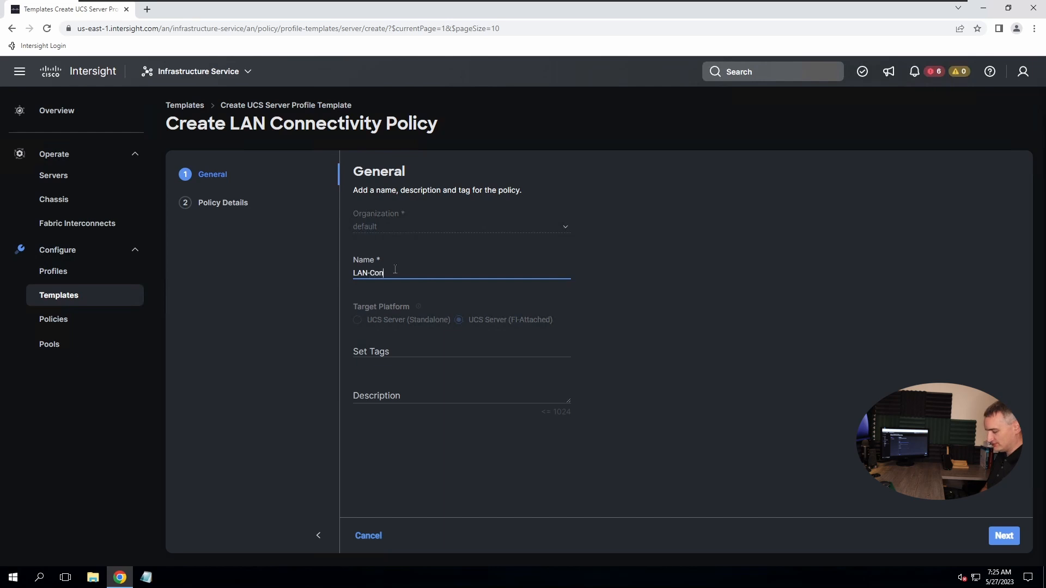
pyautogui.write('nectivity-Policy')
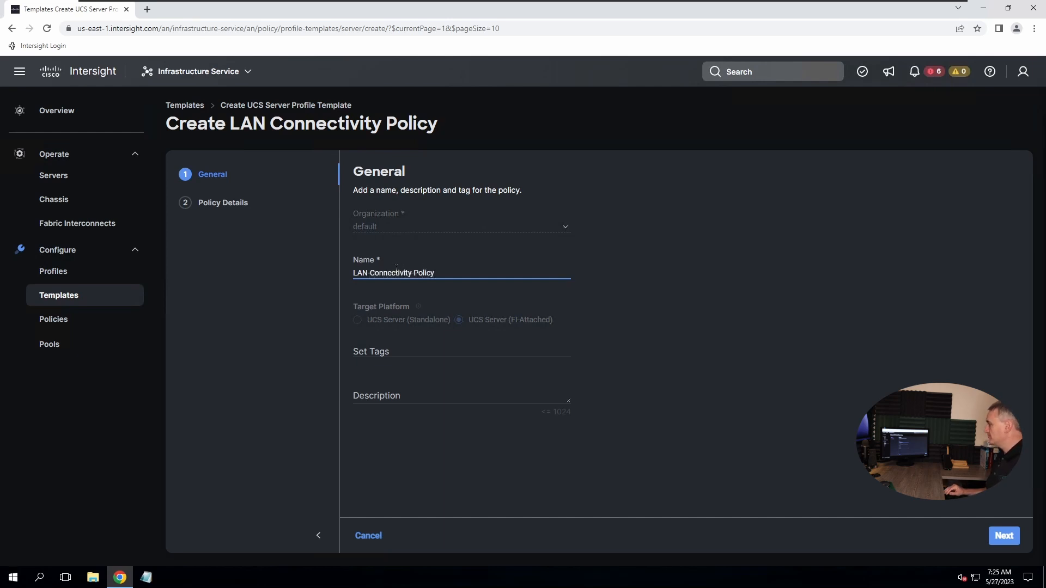
pyautogui.write('-01')
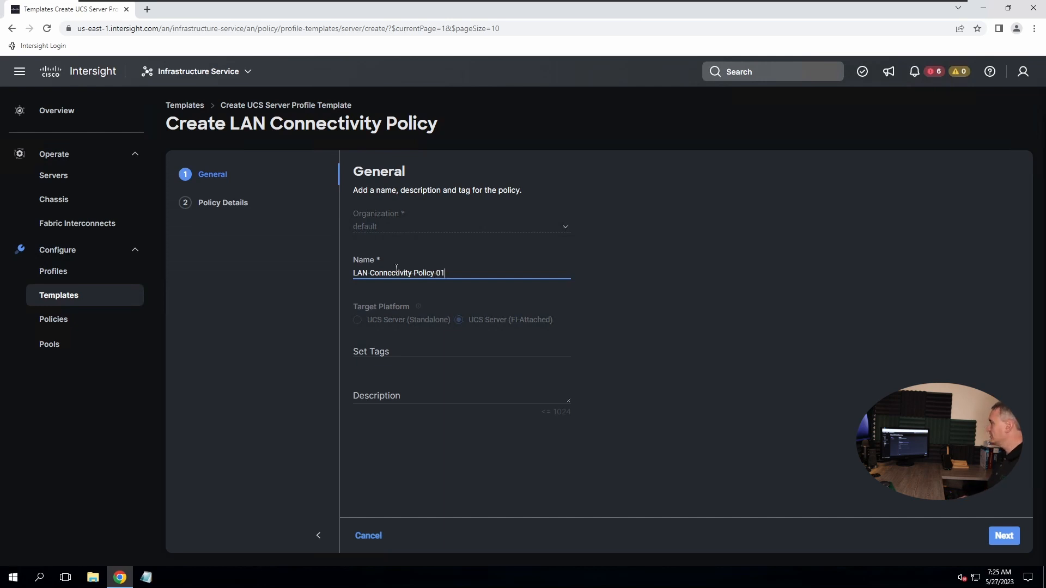
# Continue to the LAN policy details and switch to Auto vNICs Placement
pyautogui.click(998, 537)
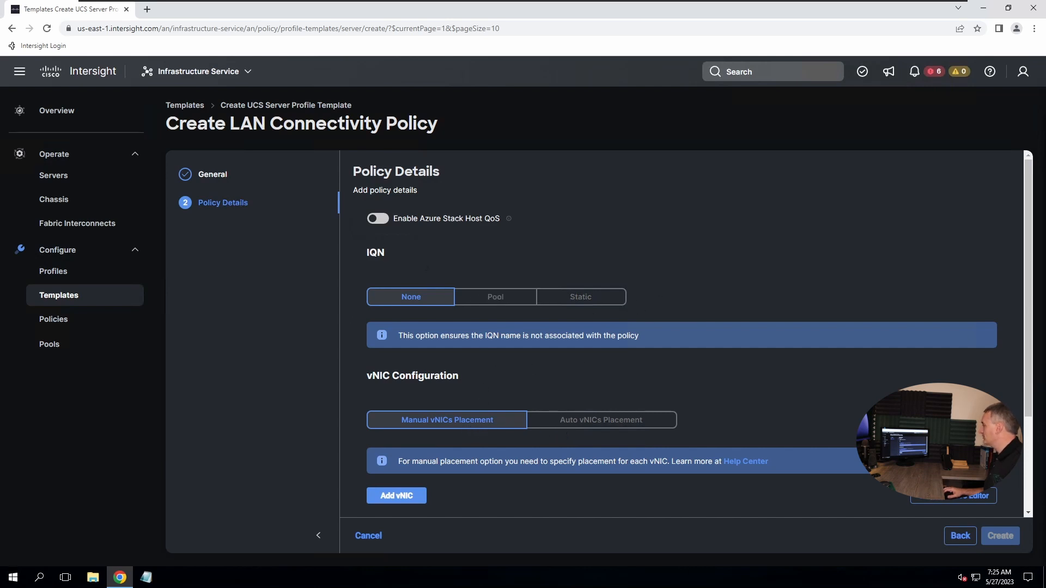
pyautogui.scroll(-2, 1032, 456)
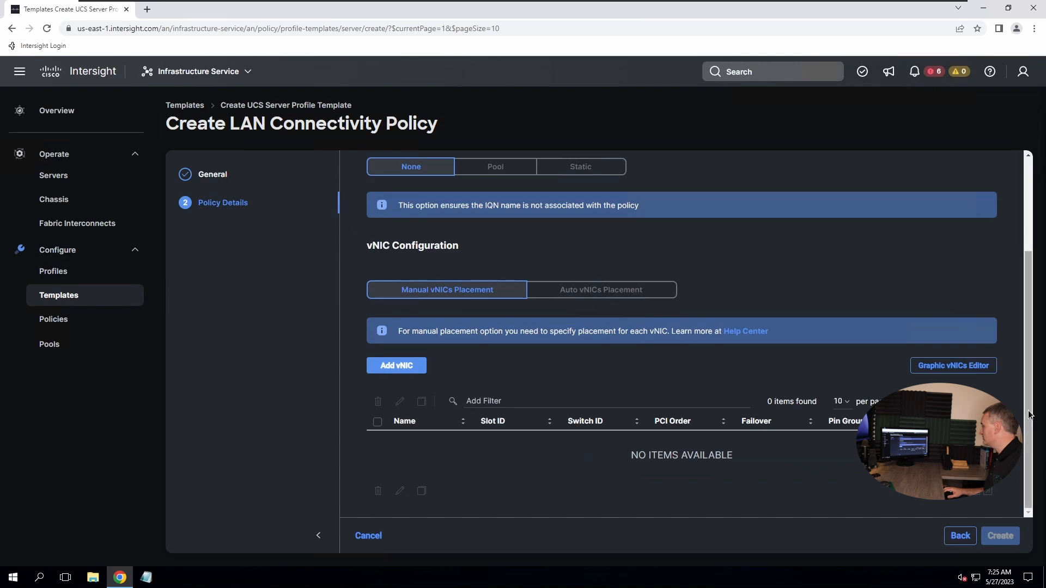
pyautogui.moveTo(1032, 379); pyautogui.dragTo(1032, 376)
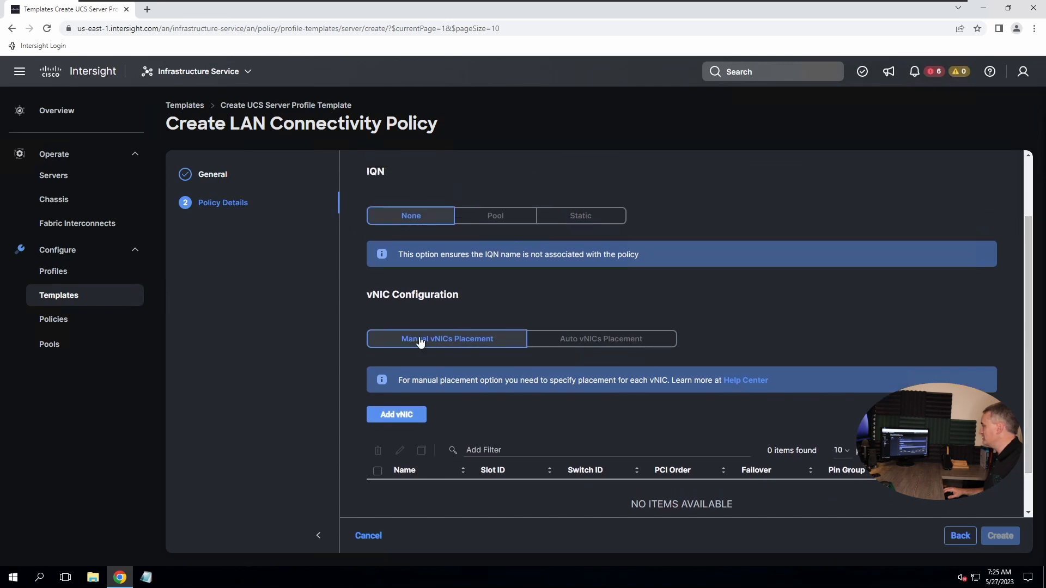
pyautogui.click(601, 343)
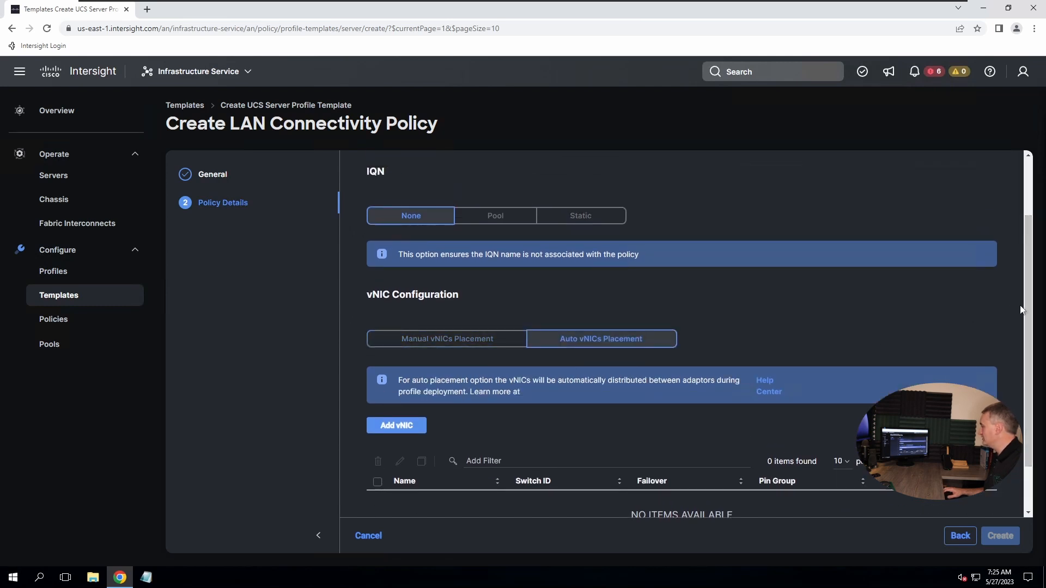
# Add a vNIC named vNIC-A and start a new MAC pool for it
pyautogui.scroll(-1, 489, 384)
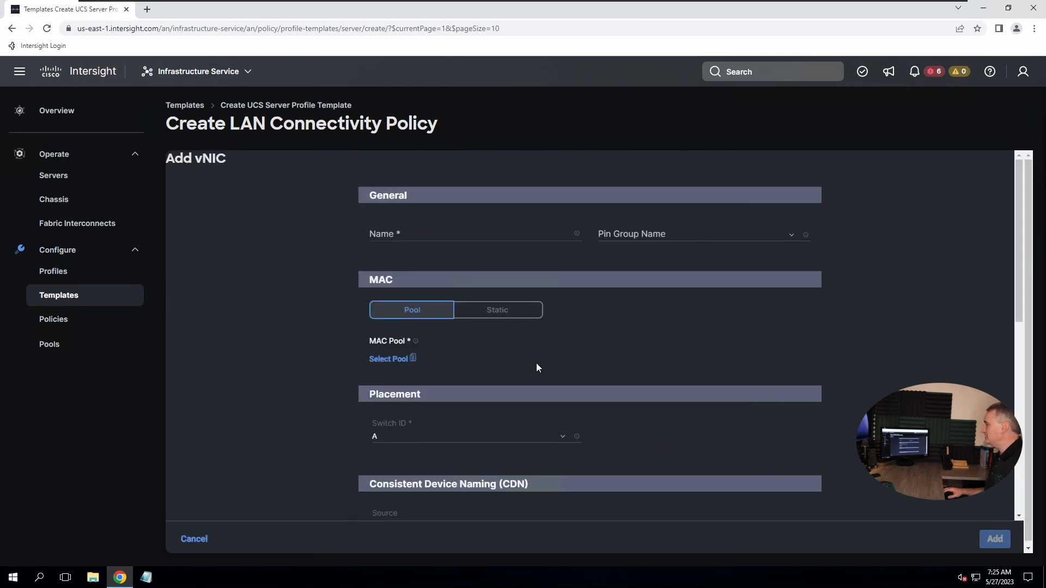
pyautogui.click(393, 235)
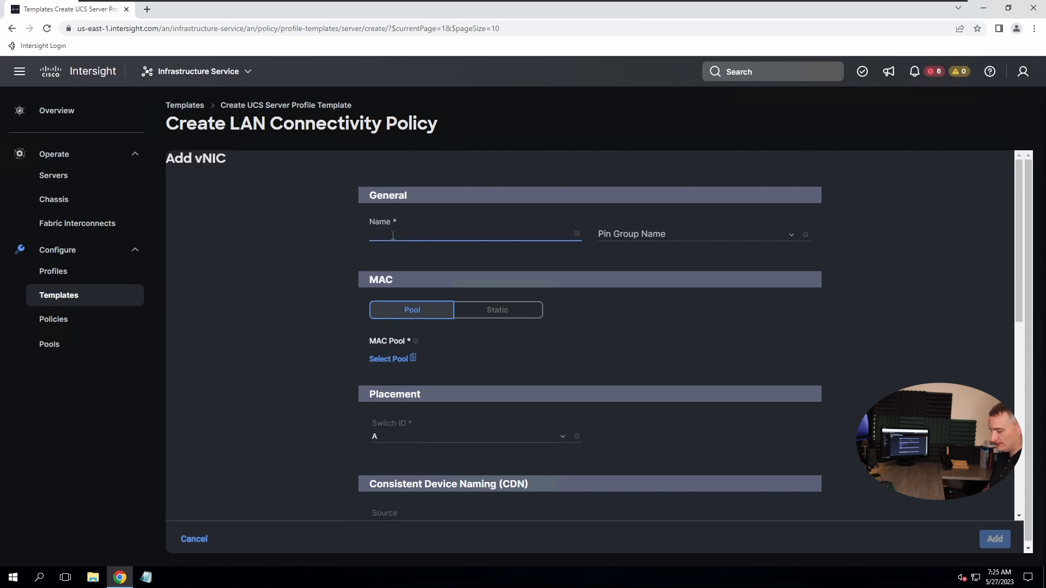
pyautogui.write('vNIC-A')
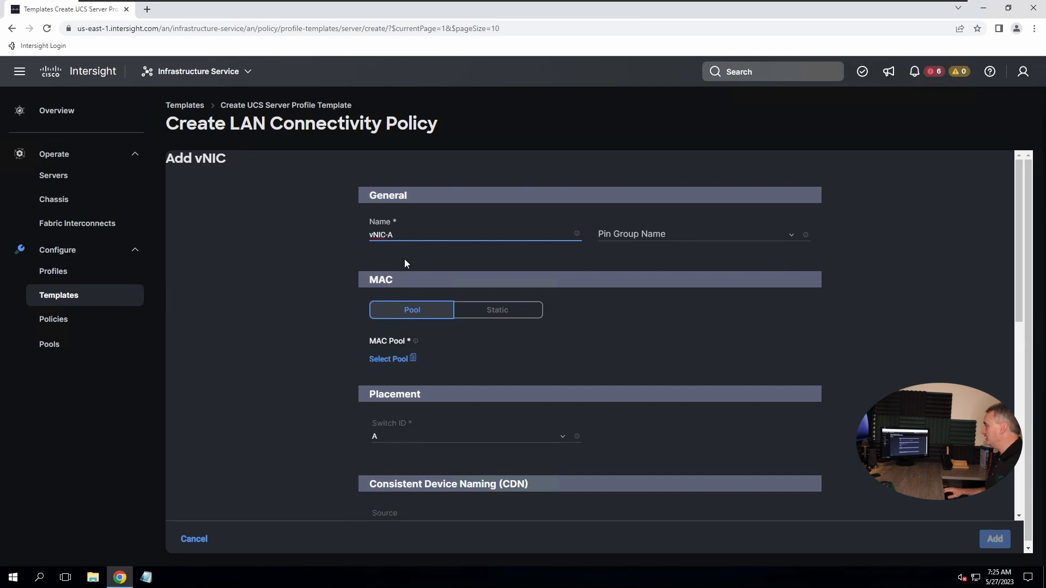
pyautogui.click(387, 361)
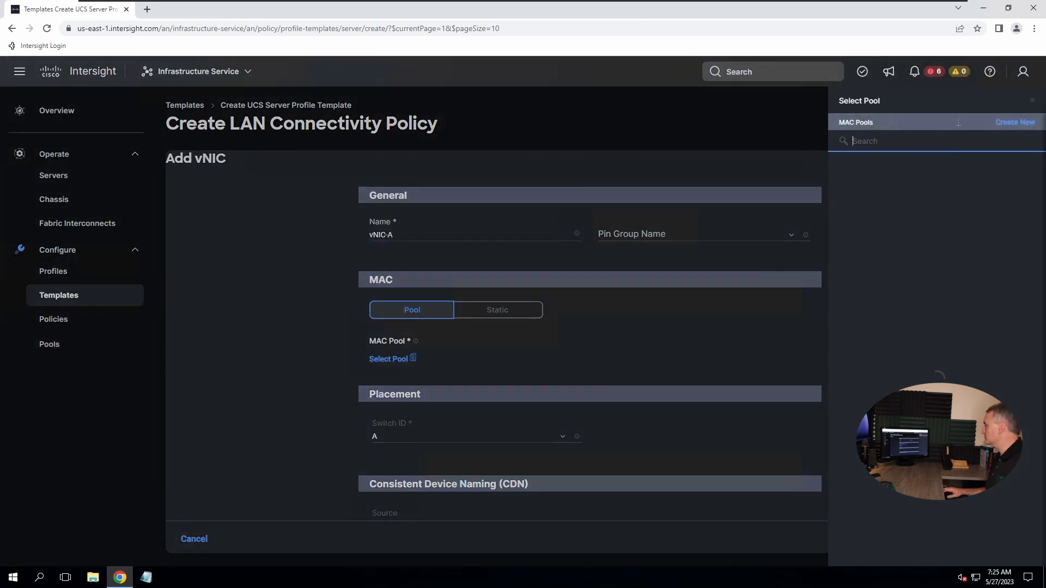
pyautogui.click(1010, 123)
# Name the MAC pool MAC-Pool-A-01 and proceed to its address block settings
pyautogui.click(420, 269)
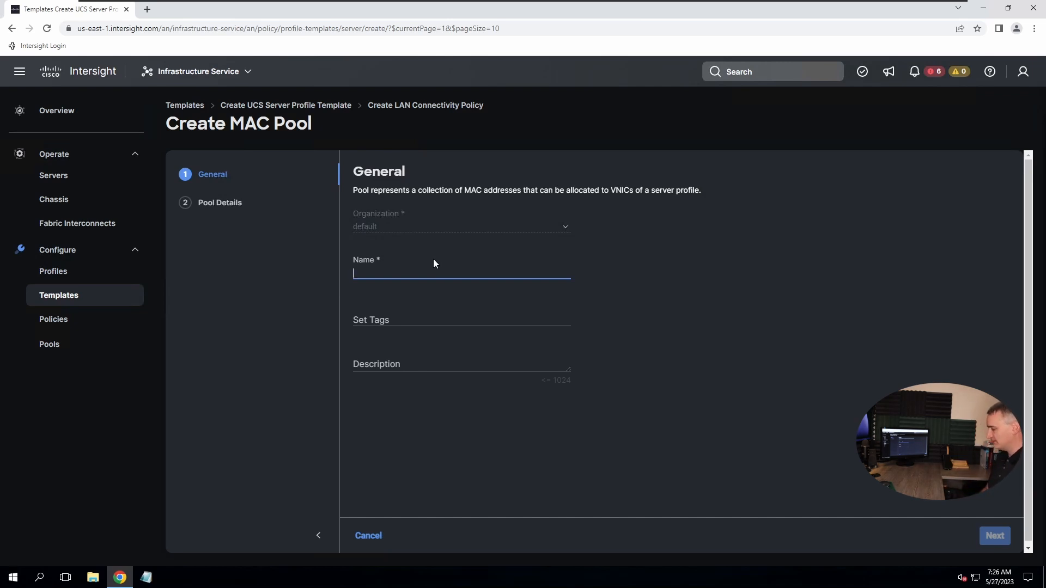
pyautogui.write('M')
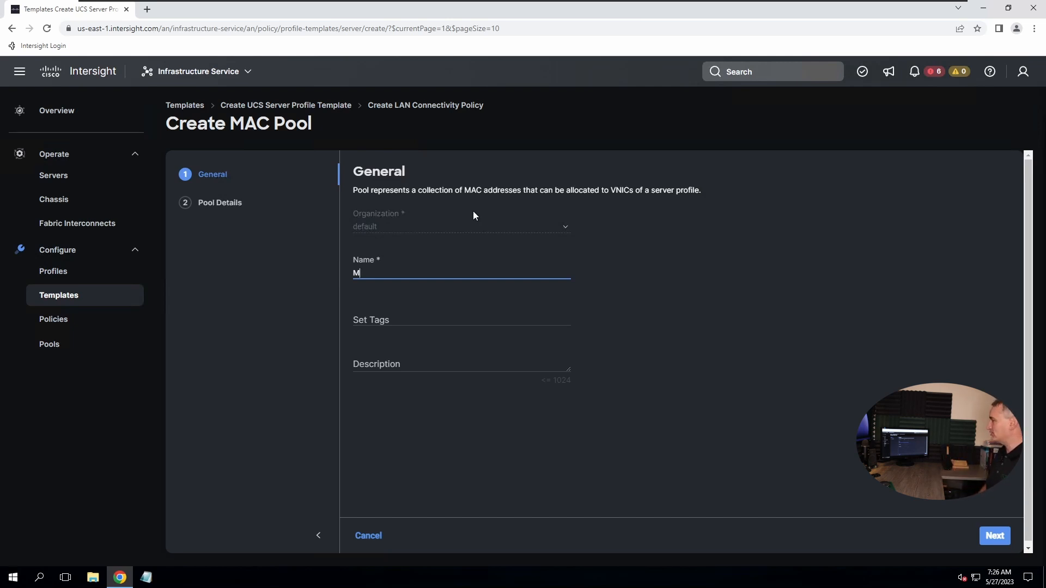
pyautogui.write('AC-Pool')
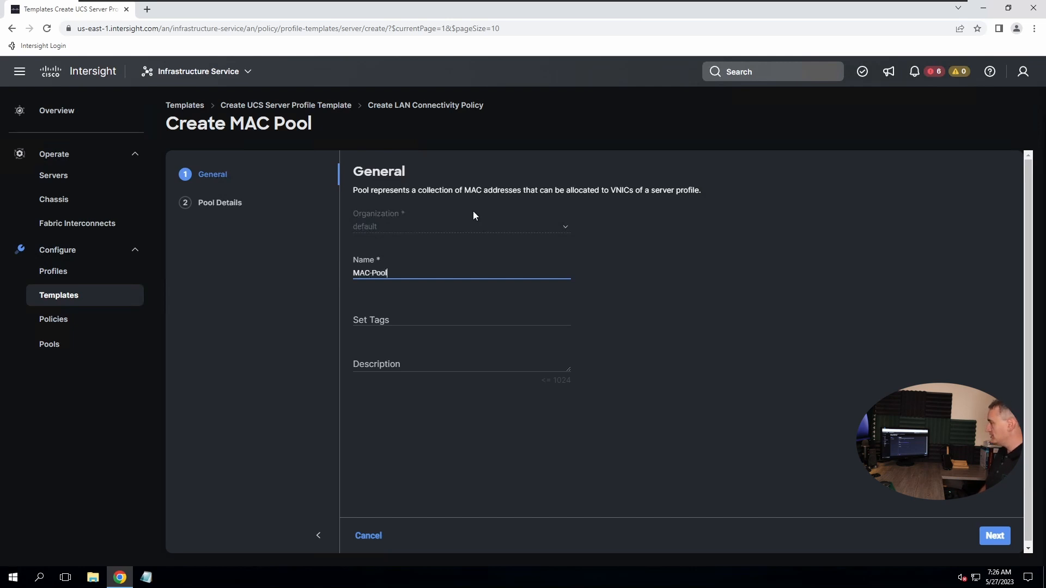
pyautogui.write('-')
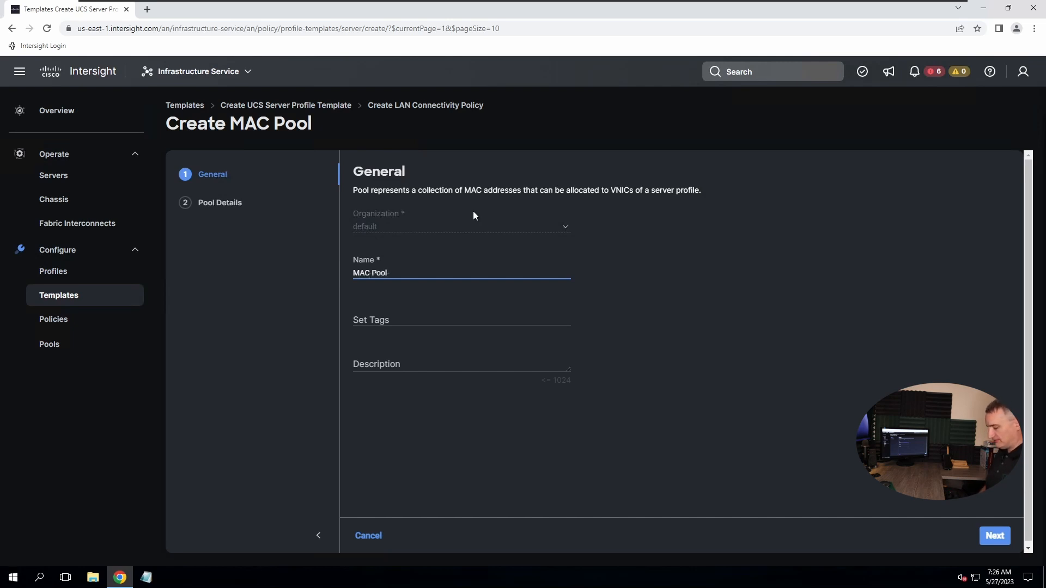
pyautogui.write('A-01')
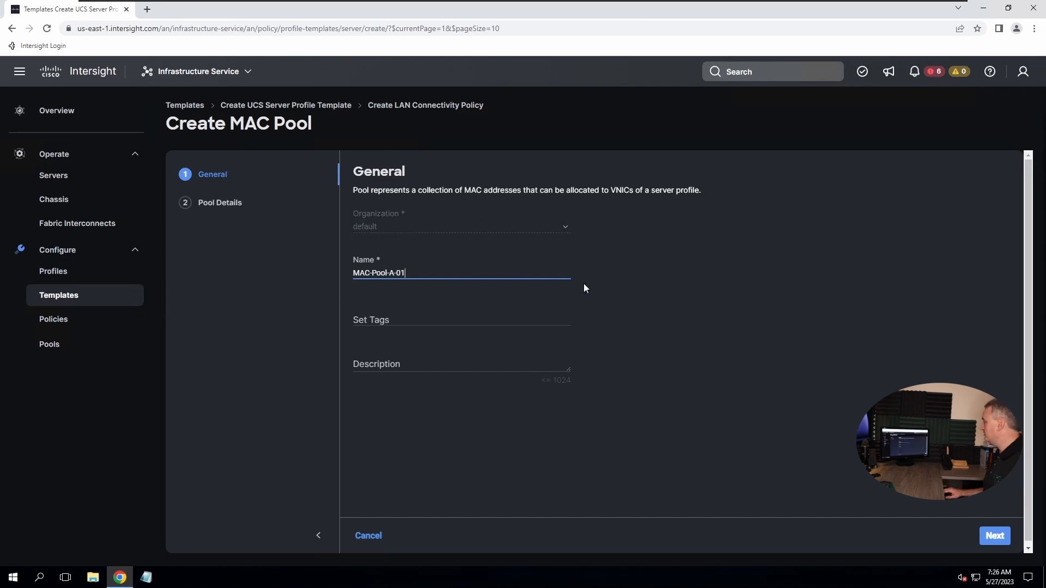
pyautogui.click(1008, 543)
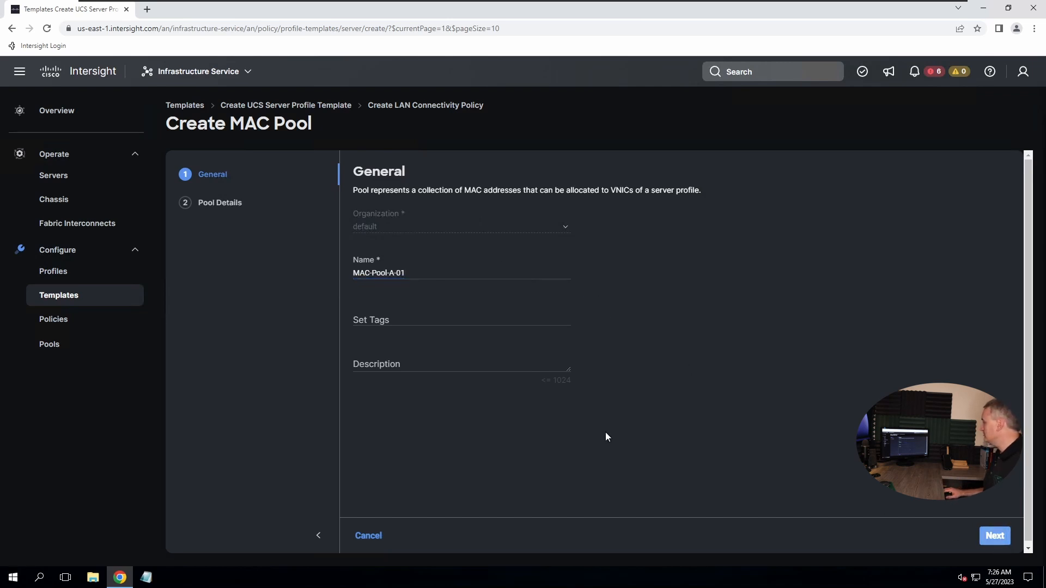
# Give the pool a 128-address block starting at 00:25:B5:0a:00:00 and create it
pyautogui.click(429, 260)
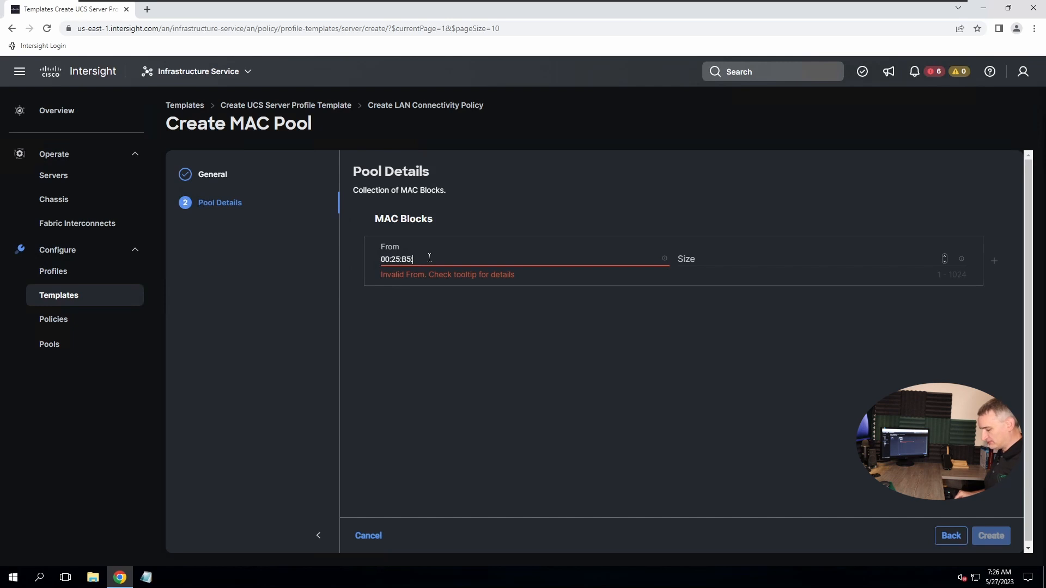
pyautogui.write('0a:')
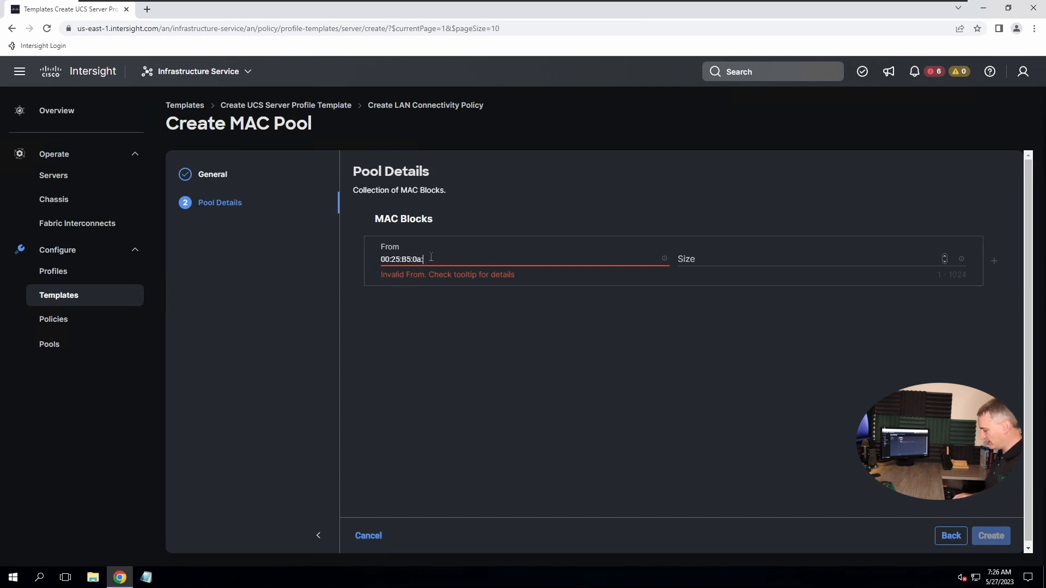
pyautogui.write('00:00')
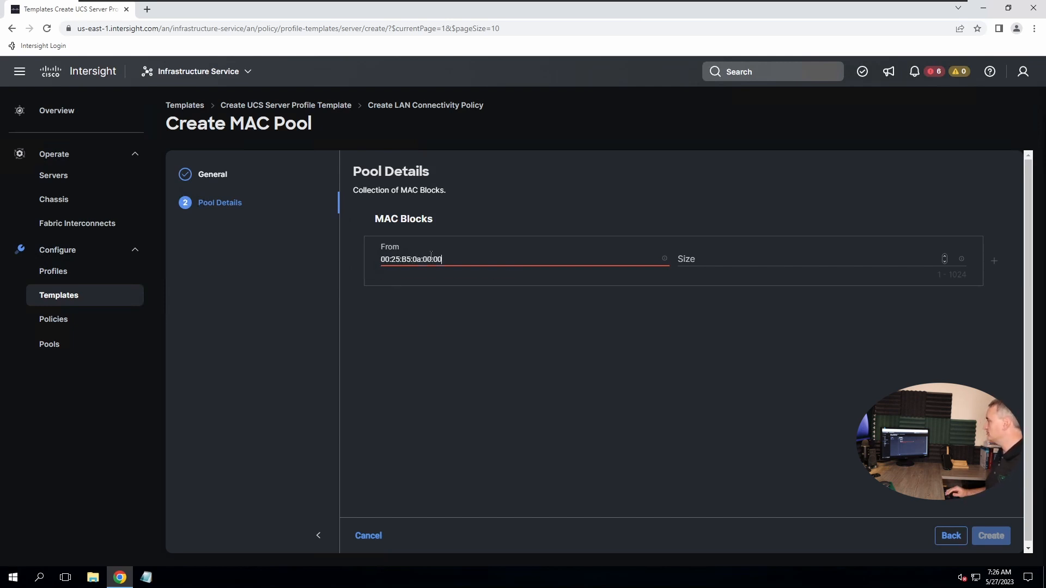
pyautogui.click(749, 259)
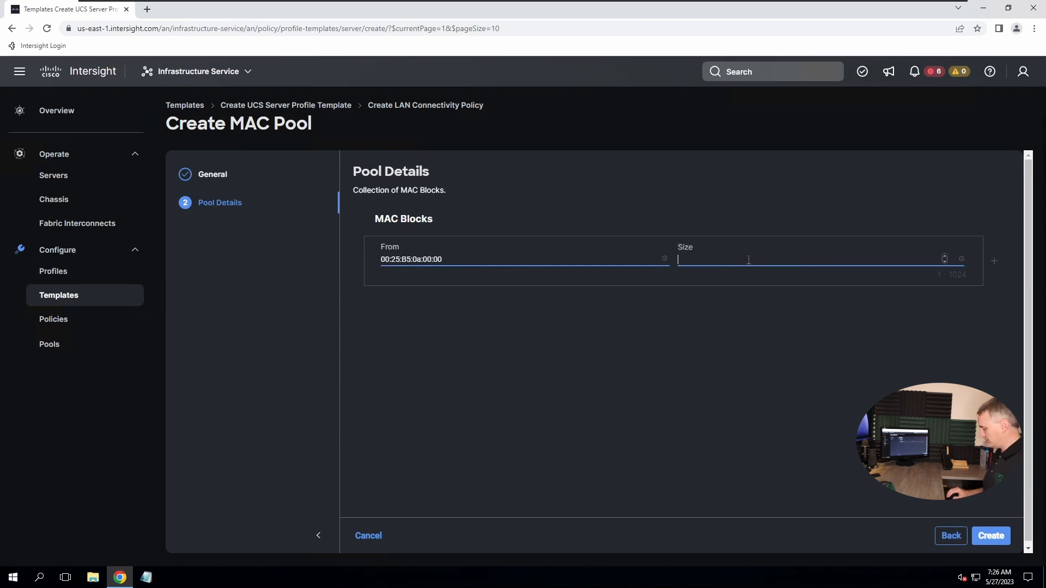
pyautogui.write('128')
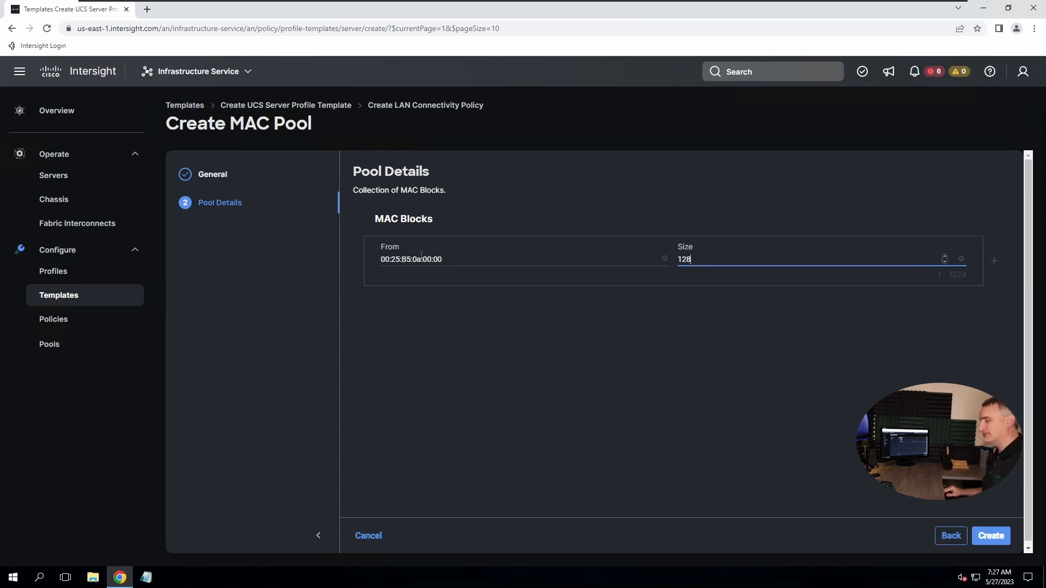
pyautogui.click(990, 535)
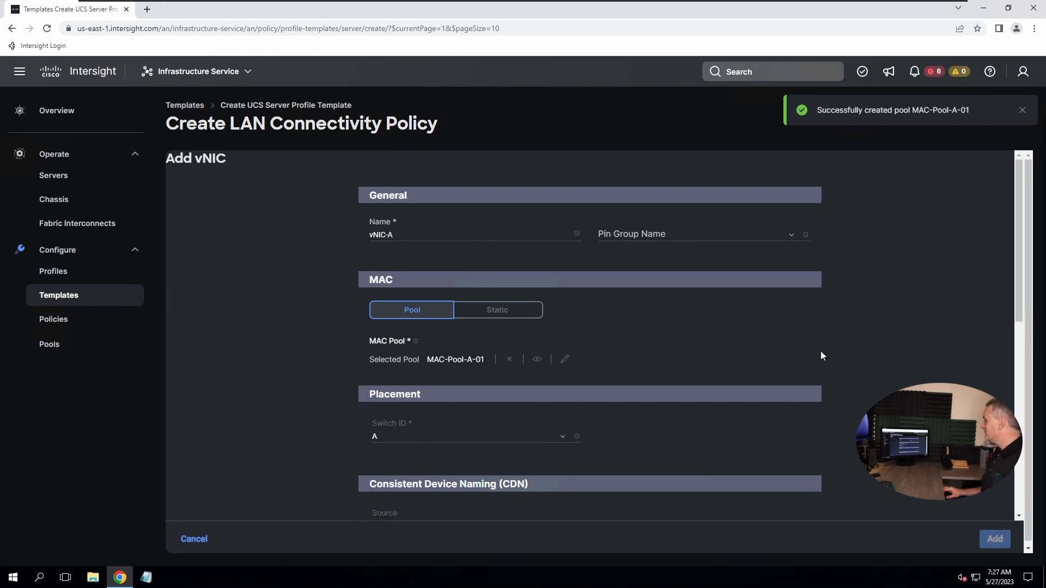
# Scroll the vNIC-A form and open the Ethernet Network Group Policy selection list
pyautogui.scroll(-2, 806, 365)
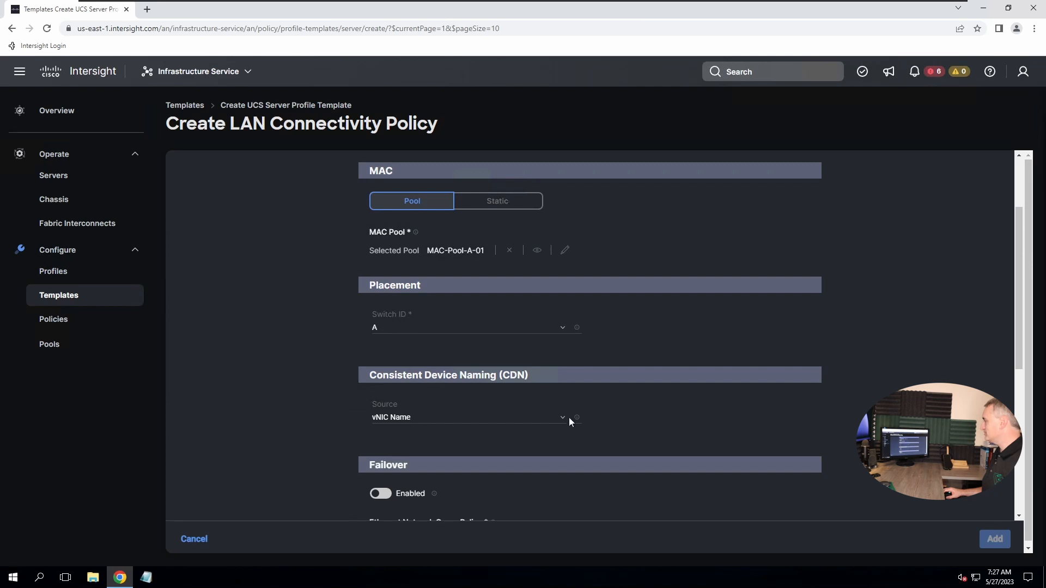
pyautogui.moveTo(576, 418)
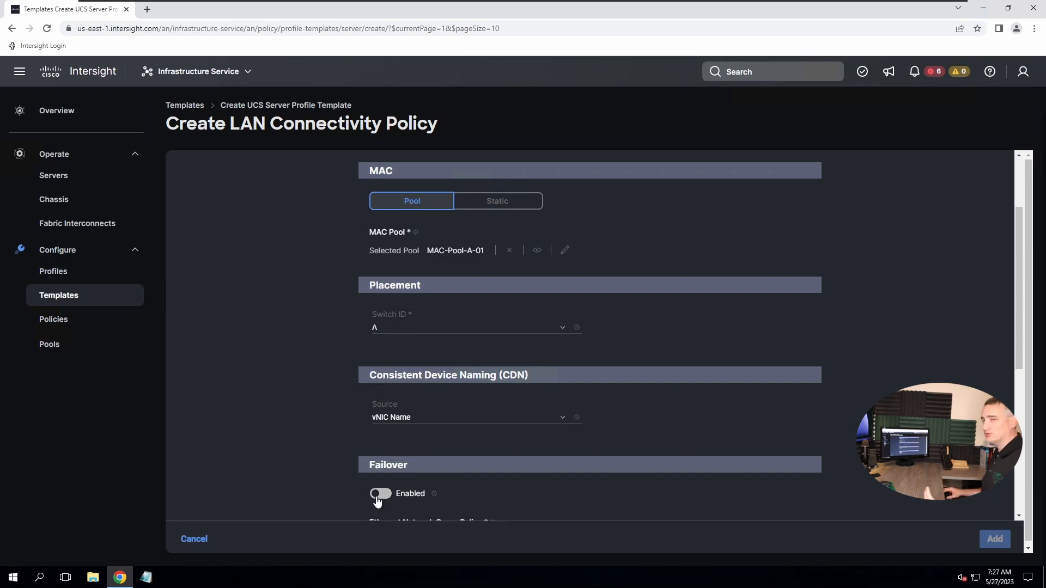
pyautogui.moveTo(1019, 348); pyautogui.dragTo(985, 515)
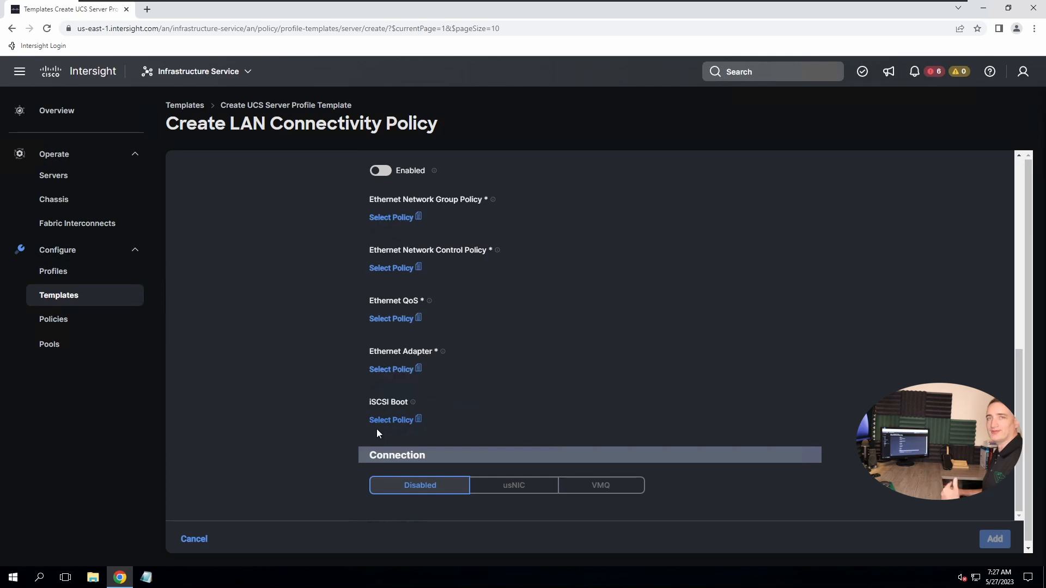
pyautogui.click(396, 219)
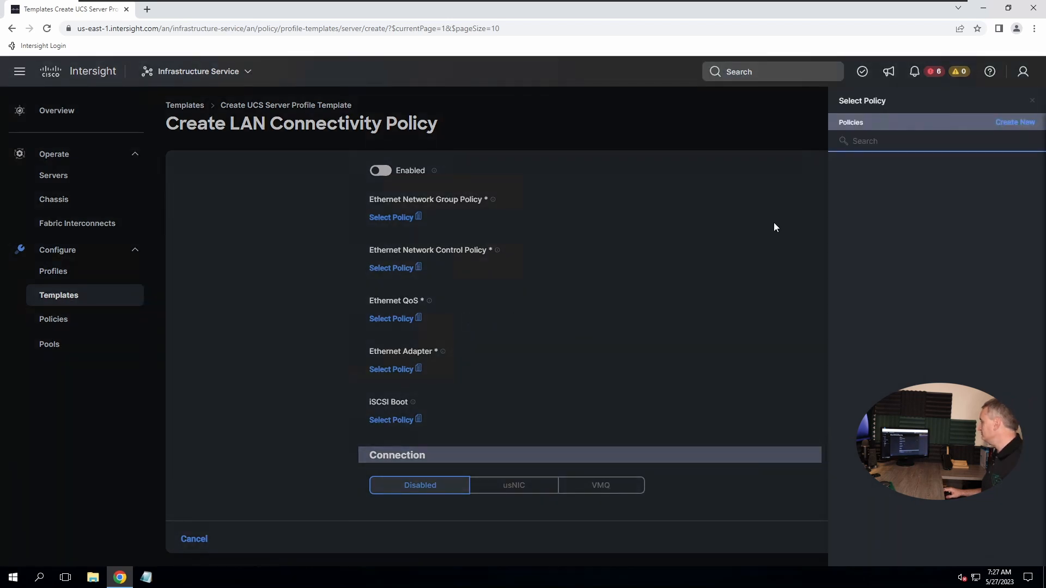
# Start a new Ethernet network group policy named Eth-Group-Policy-01
pyautogui.click(1009, 124)
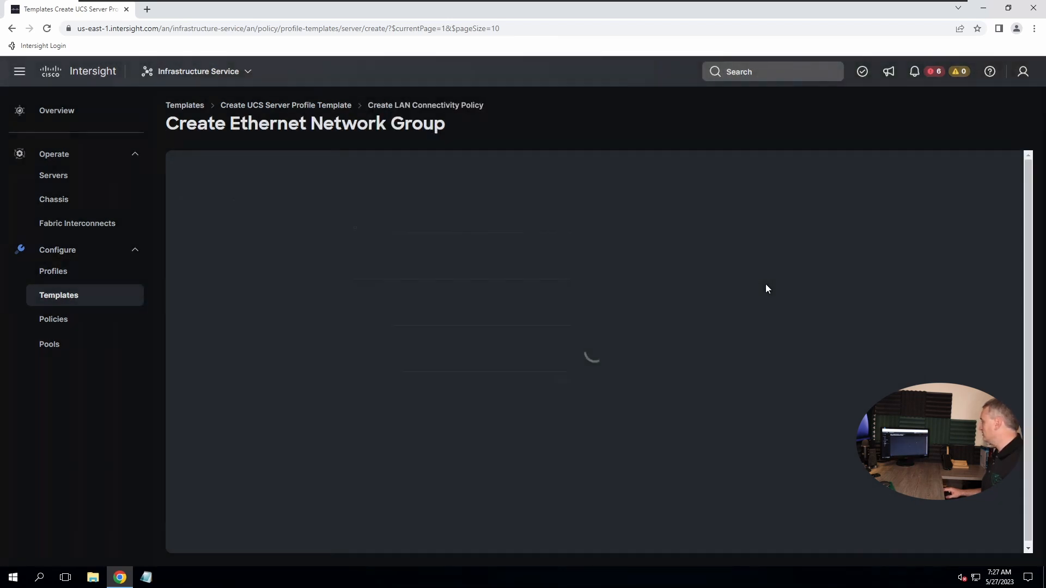
pyautogui.click(391, 269)
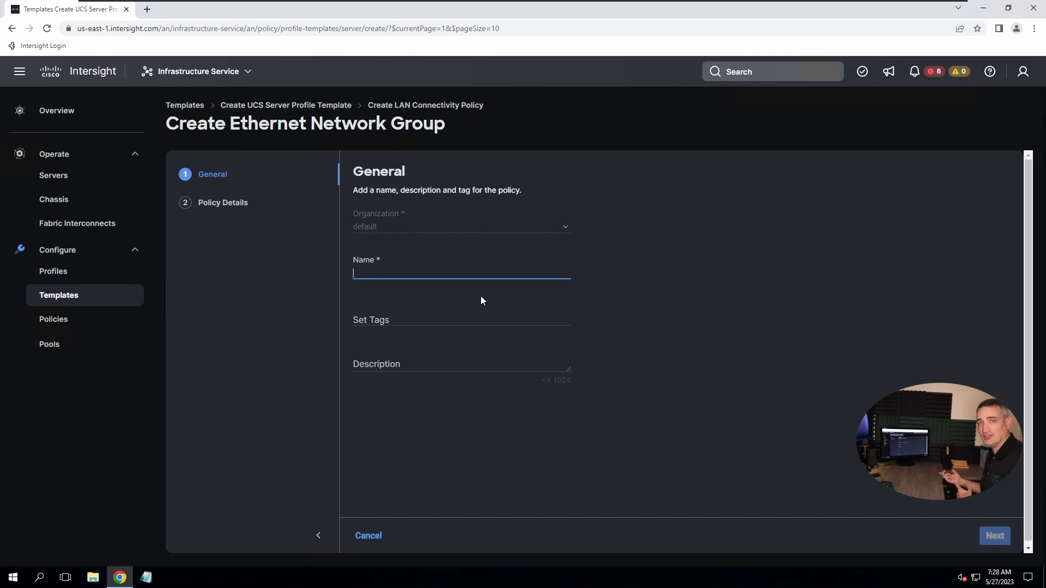
pyautogui.write('Ethernet-G')
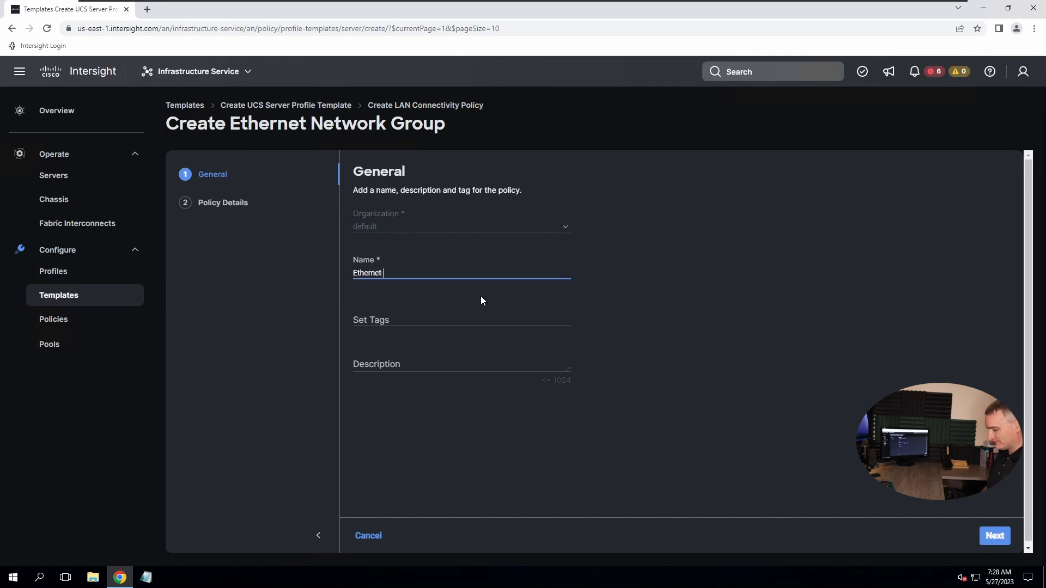
pyautogui.press('BackSpace')
pyautogui.press('BackSpace')
pyautogui.press('BackSpace')
pyautogui.press('BackSpace')
pyautogui.press('BackSpace')
pyautogui.press('BackSpace')
pyautogui.press('BackSpace')
pyautogui.press('BackSpace')
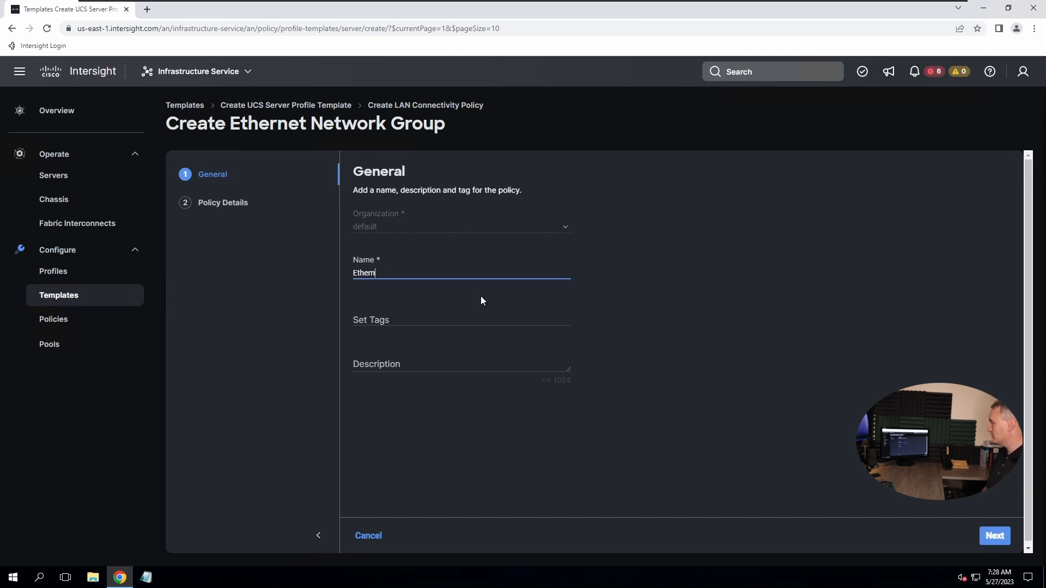
pyautogui.write('h')
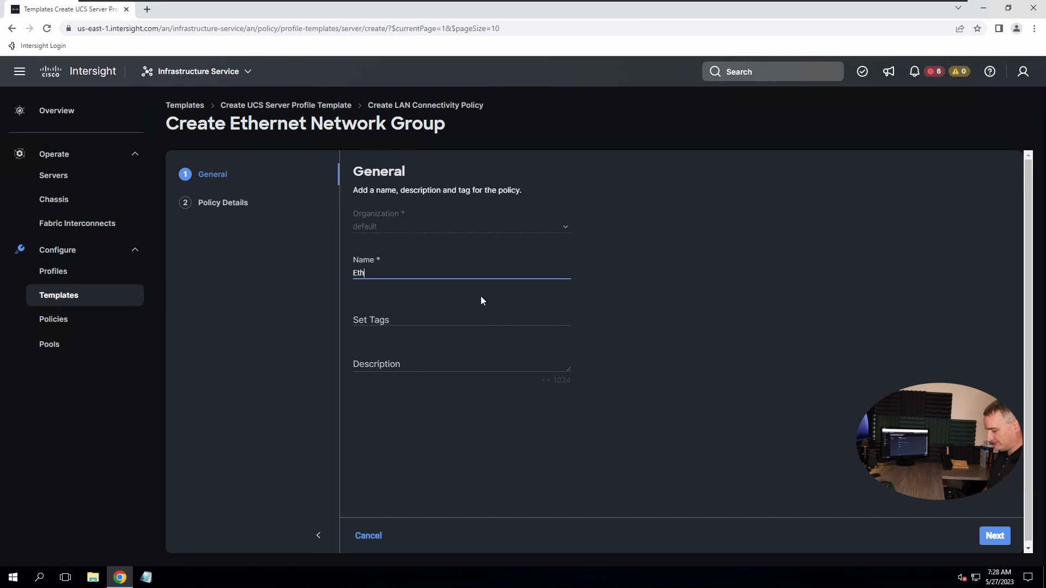
pyautogui.write('-Group')
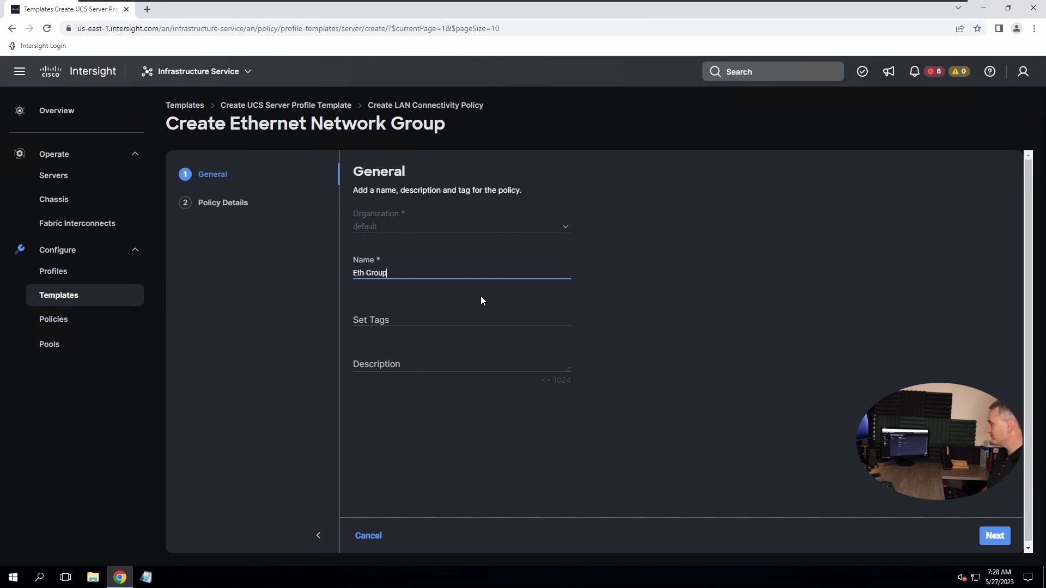
pyautogui.write('-')
pyautogui.write('P')
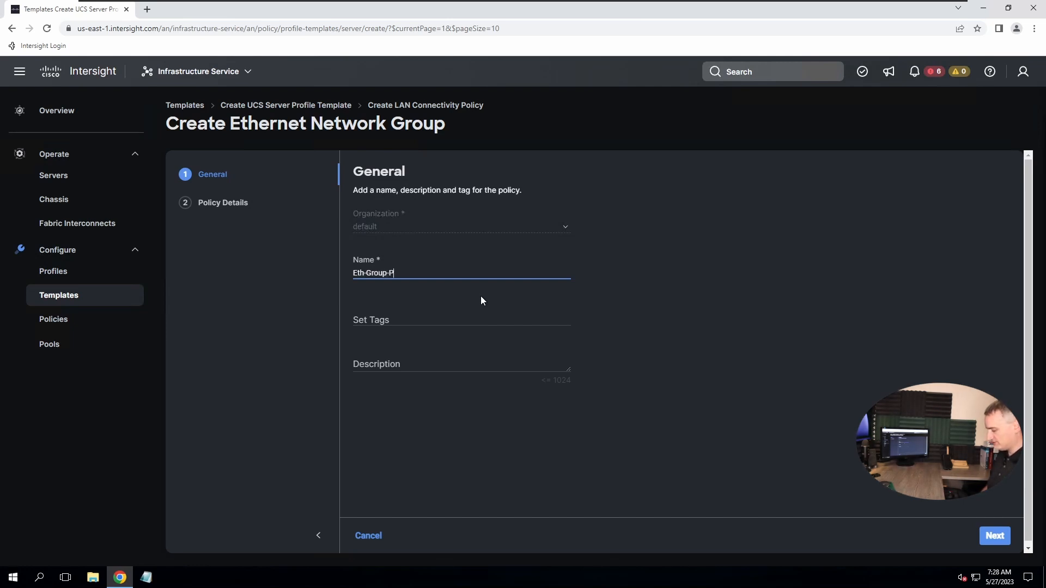
pyautogui.write('olicy')
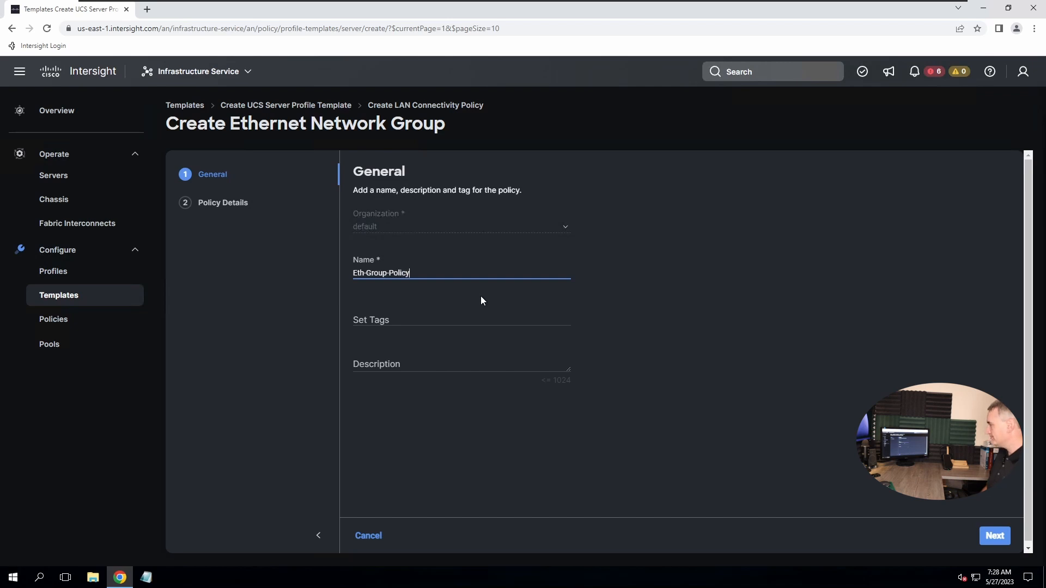
pyautogui.write('-01')
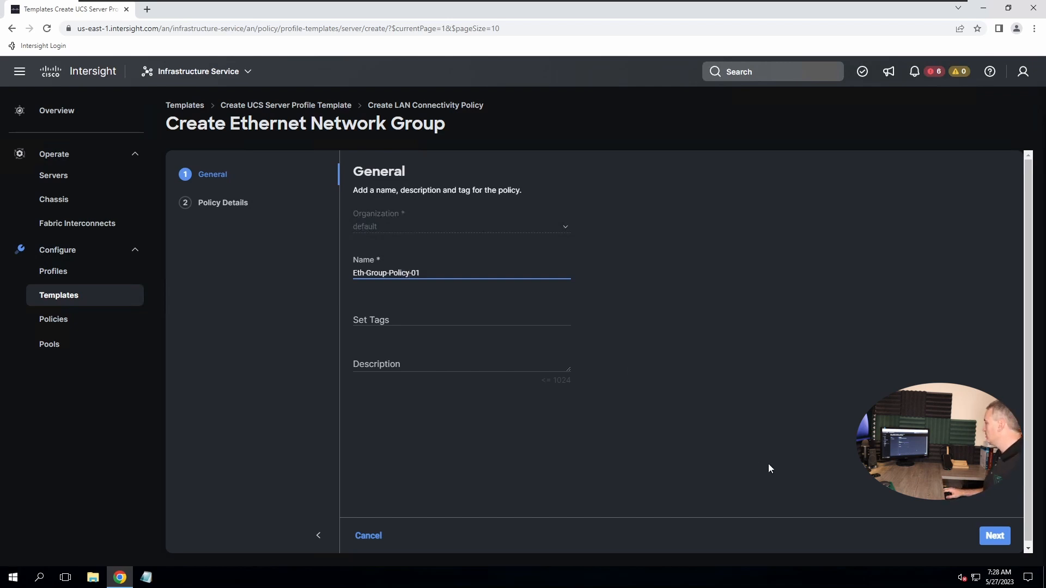
pyautogui.click(990, 543)
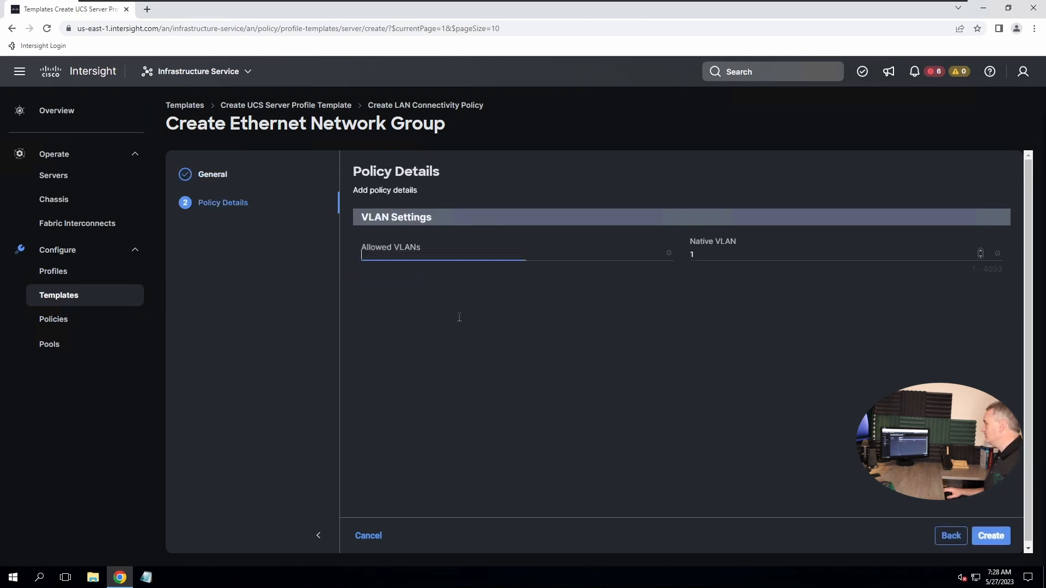
# Allow VLANs 5-7 with native VLAN 5 and create the policy
pyautogui.write('5-7')
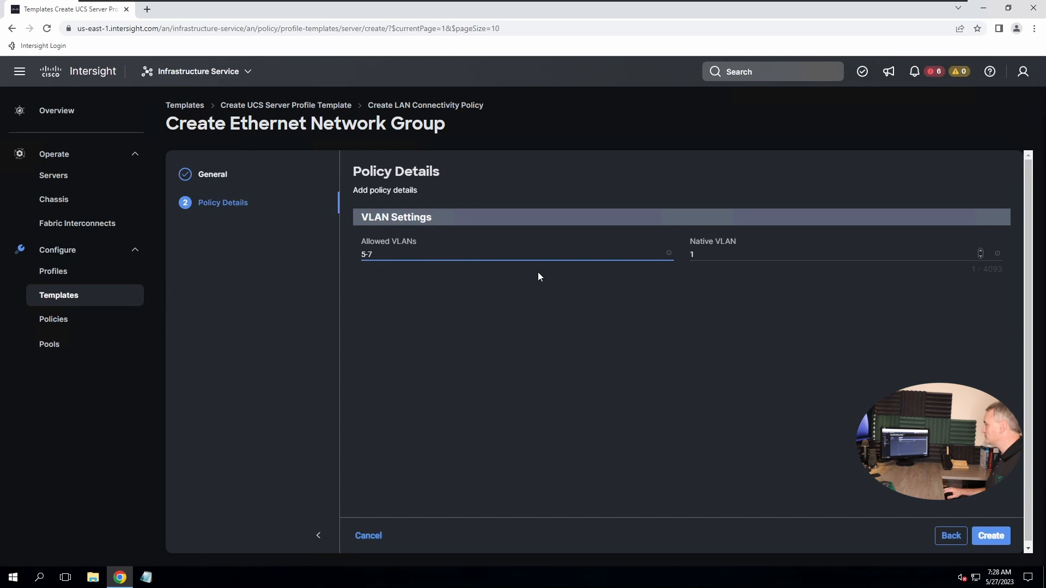
pyautogui.press('Tab')
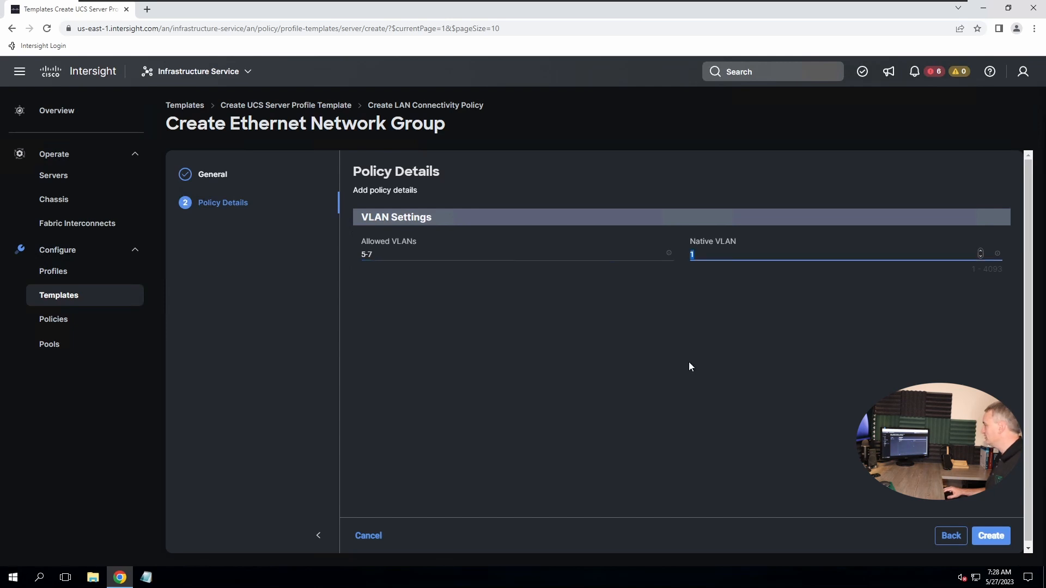
pyautogui.write('5')
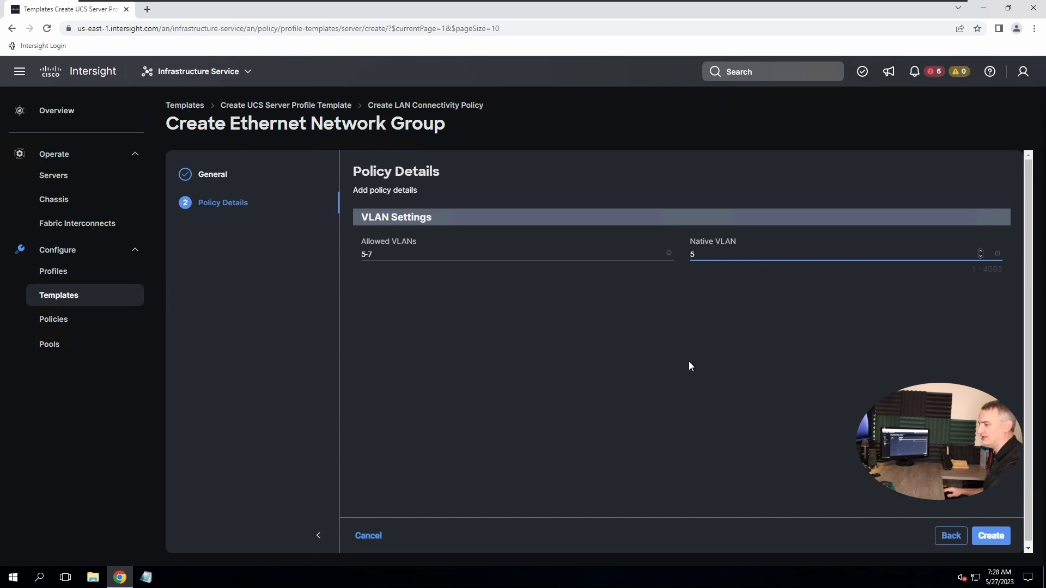
pyautogui.click(989, 539)
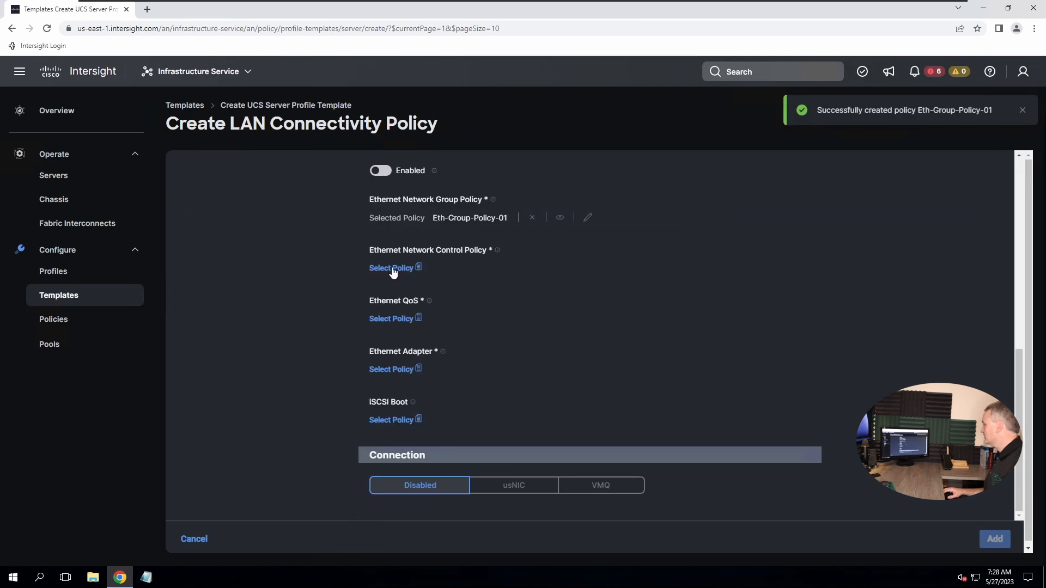
# Begin a new network control policy for the vNIC, named Eth-Control-Policy-01, and continue to its details
pyautogui.click(392, 269)
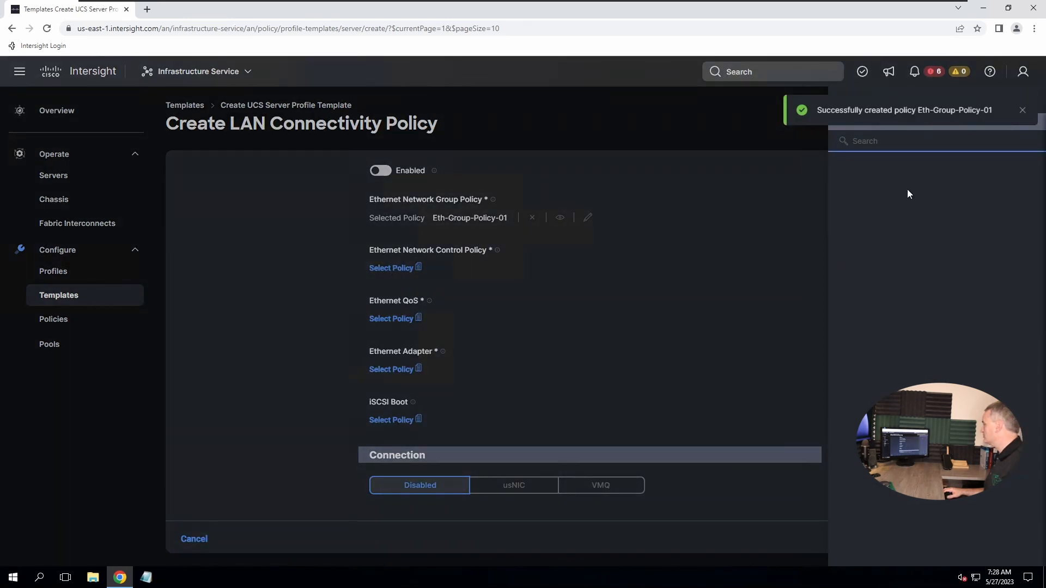
pyautogui.click(1012, 123)
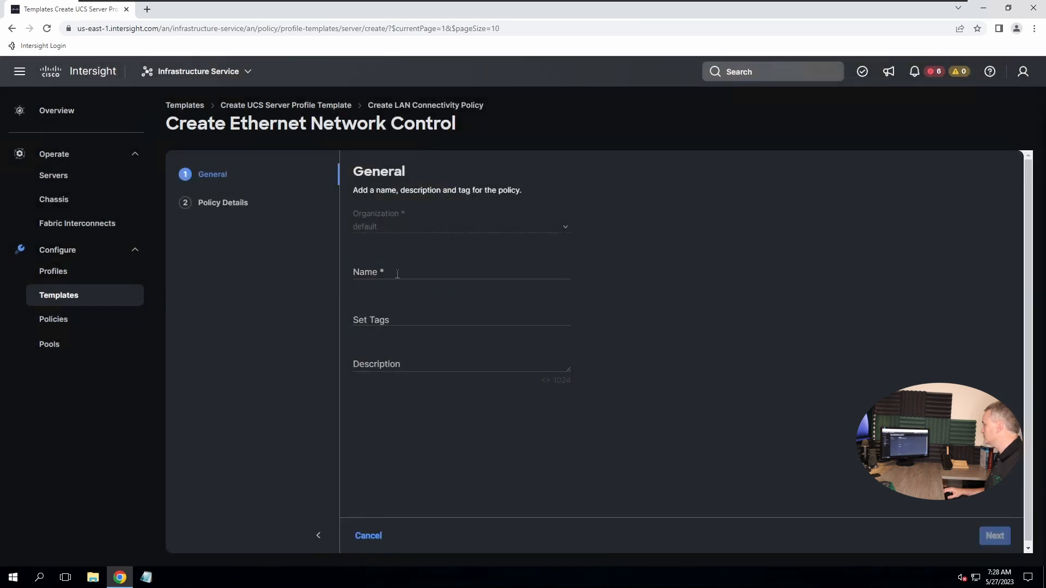
pyautogui.click(396, 273)
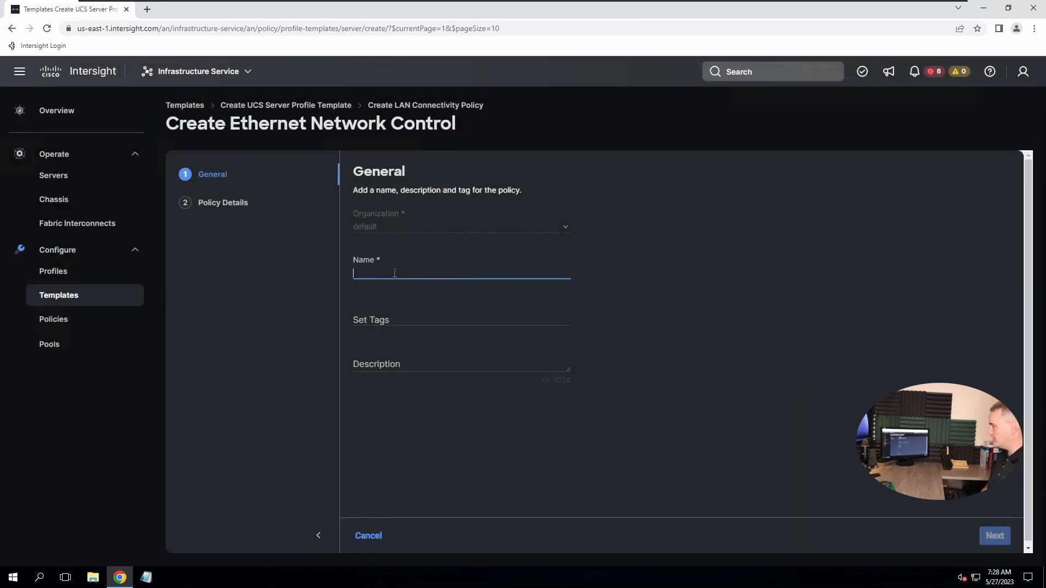
pyautogui.write('Eth-Conbt')
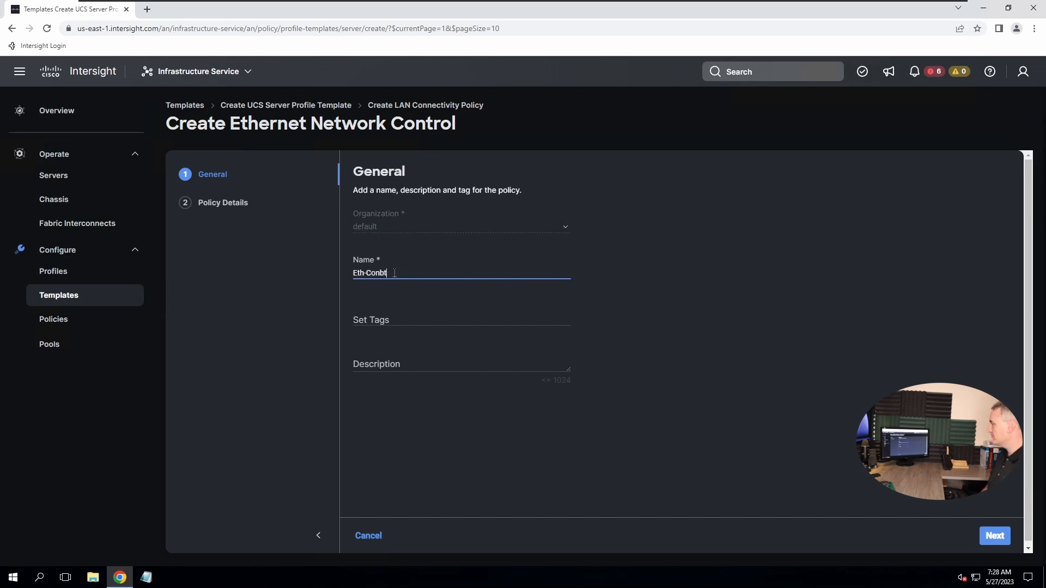
pyautogui.press('BackSpace')
pyautogui.press('BackSpace')
pyautogui.write('trol-Po')
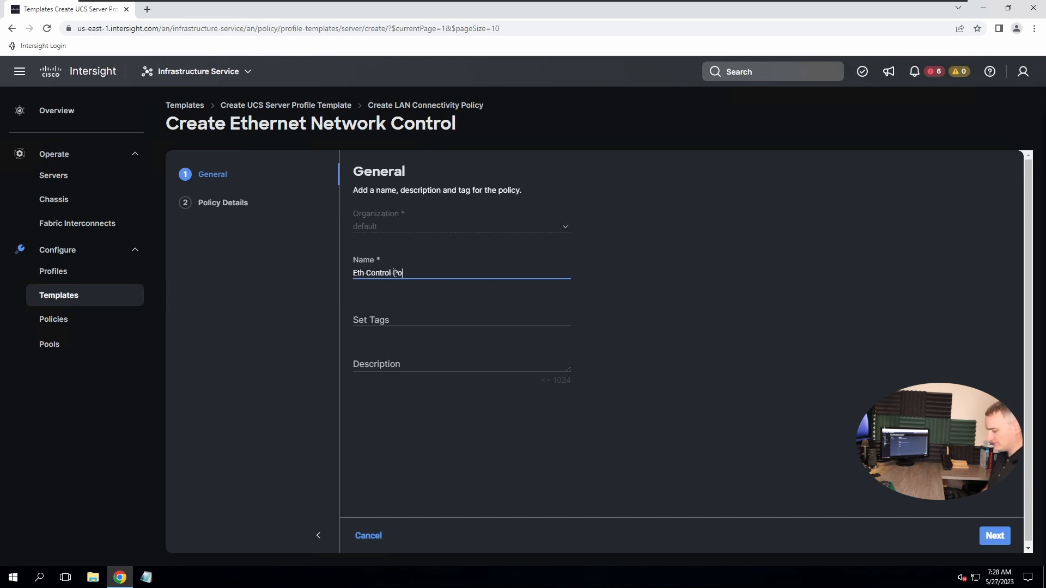
pyautogui.write('licy-01')
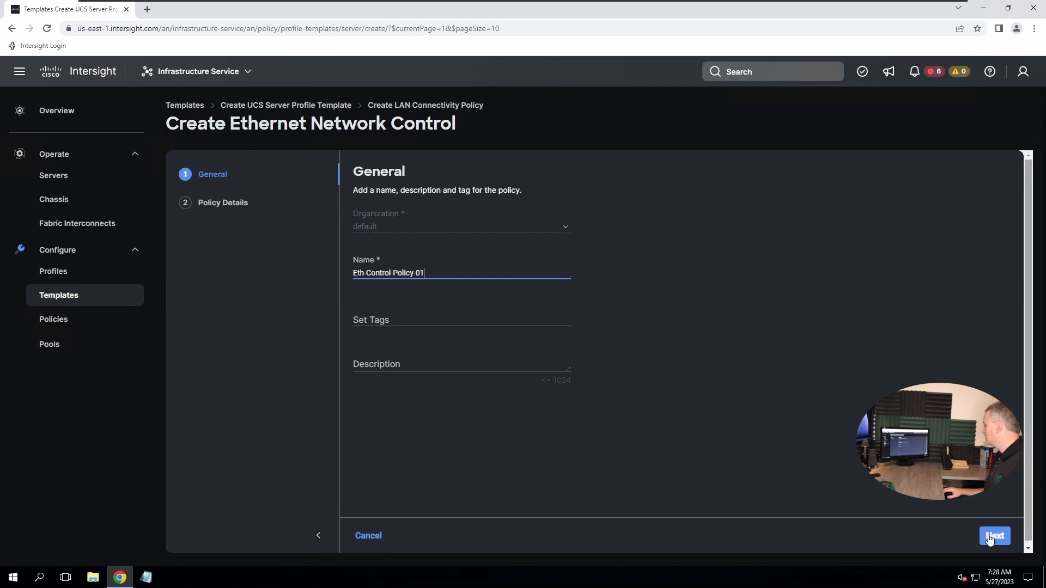
pyautogui.press('Return')
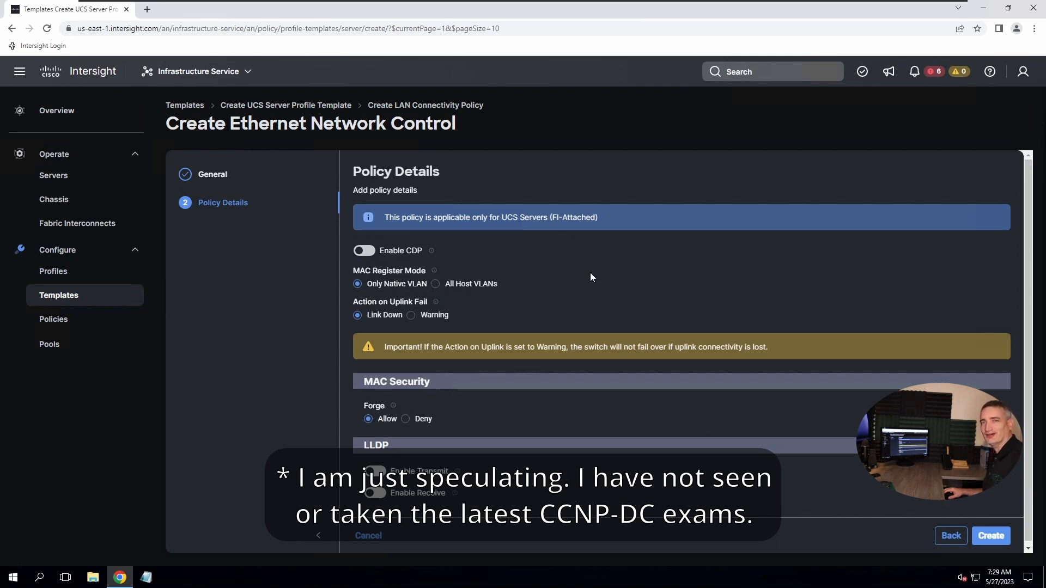
# Enable CDP and LLDP transmit and receive, then create Eth-Control-Policy-01
pyautogui.click(363, 251)
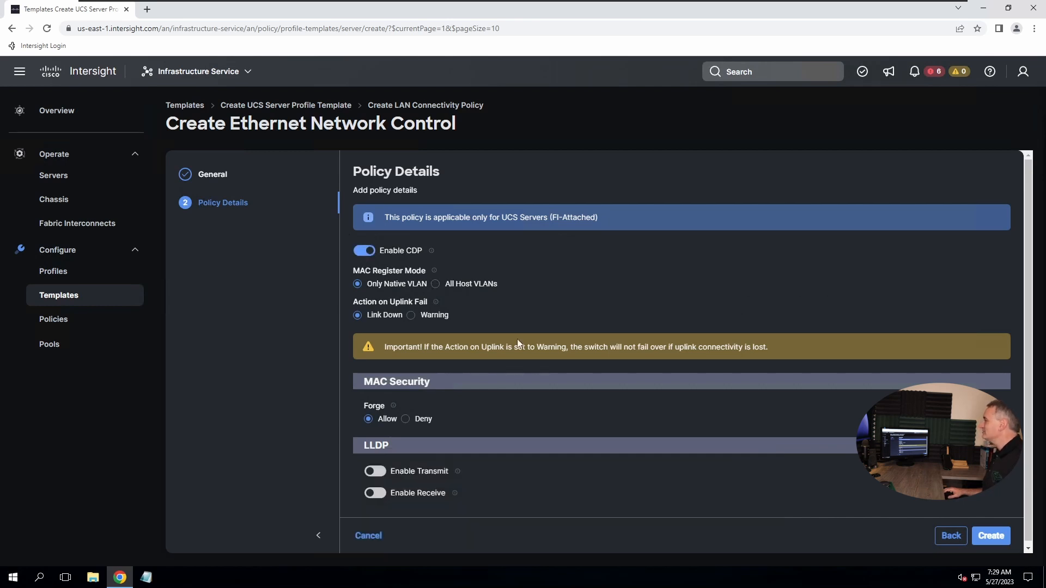
pyautogui.click(379, 473)
pyautogui.click(375, 494)
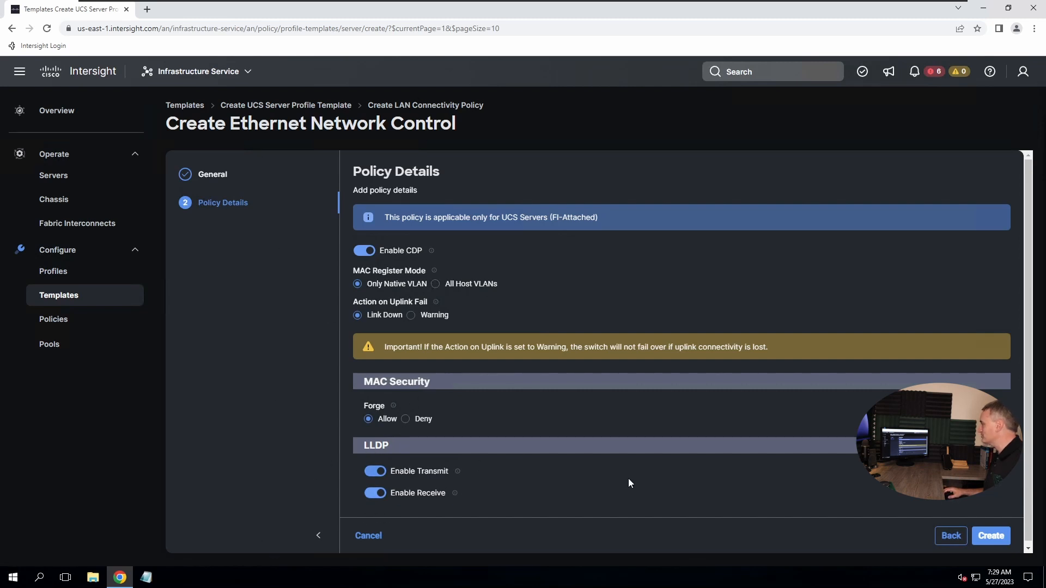
pyautogui.click(991, 537)
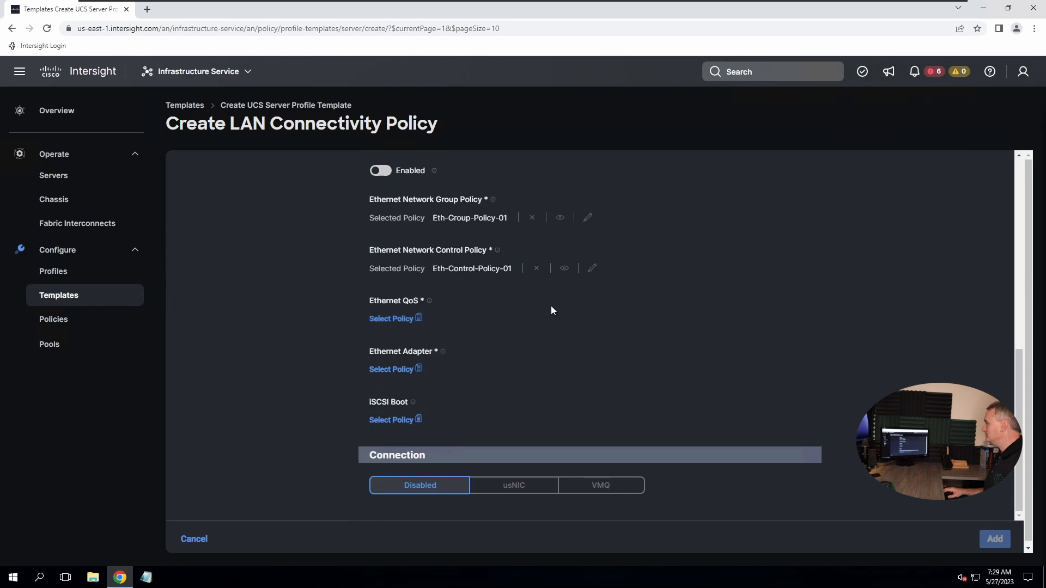
# Start a new Ethernet QoS policy for the vNIC named Eth-QoS-Policy-01 and continue to its settings
pyautogui.click(384, 321)
pyautogui.click(1018, 119)
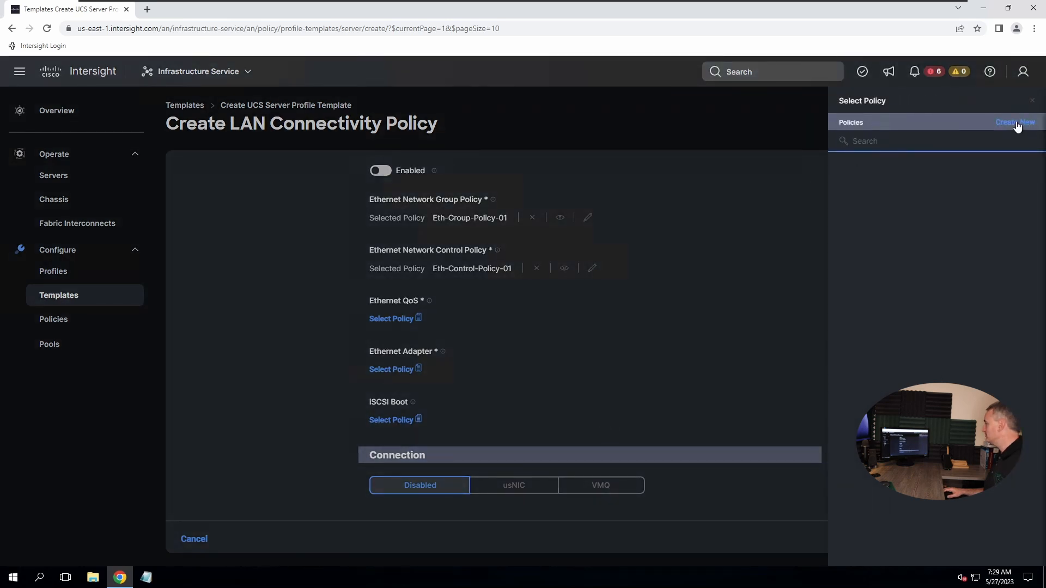
pyautogui.click(390, 269)
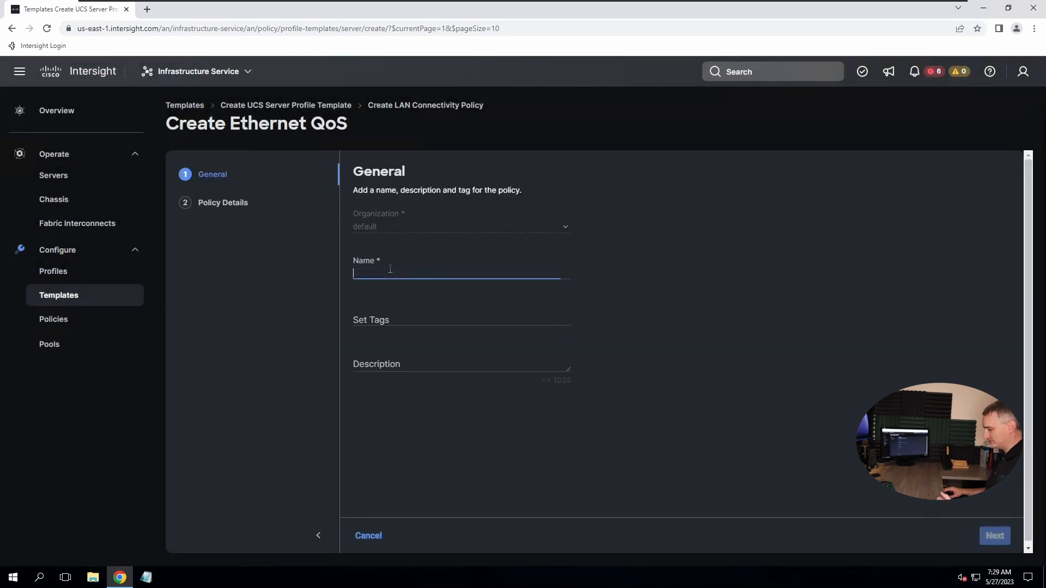
pyautogui.write('Eth-')
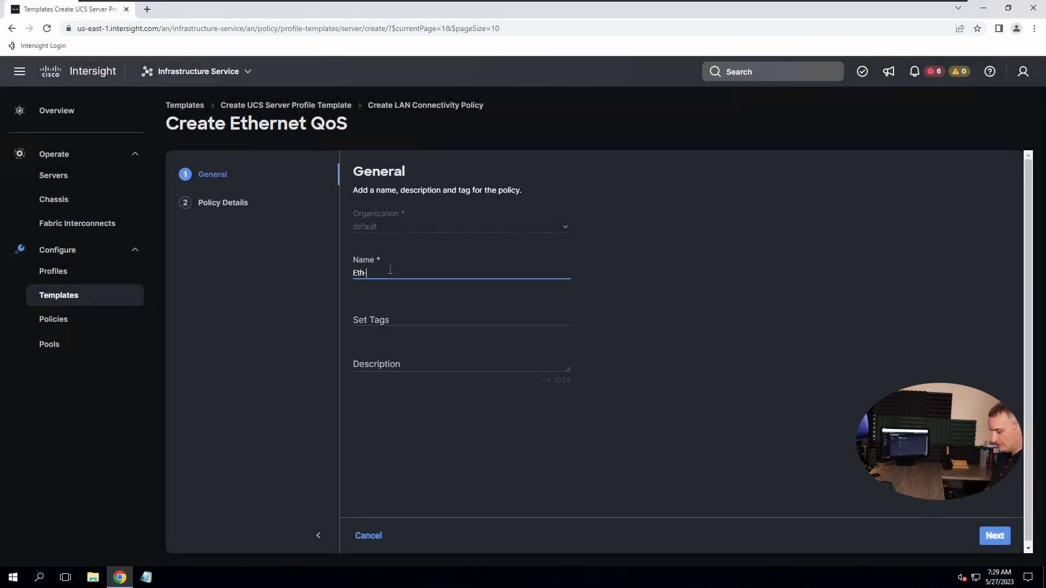
pyautogui.write('QoS-P')
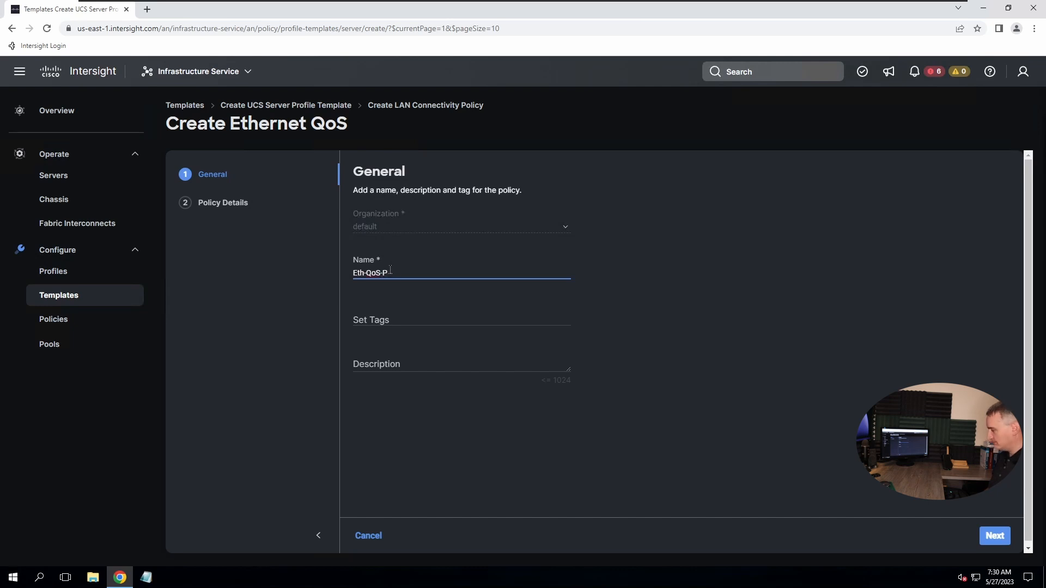
pyautogui.write('olic')
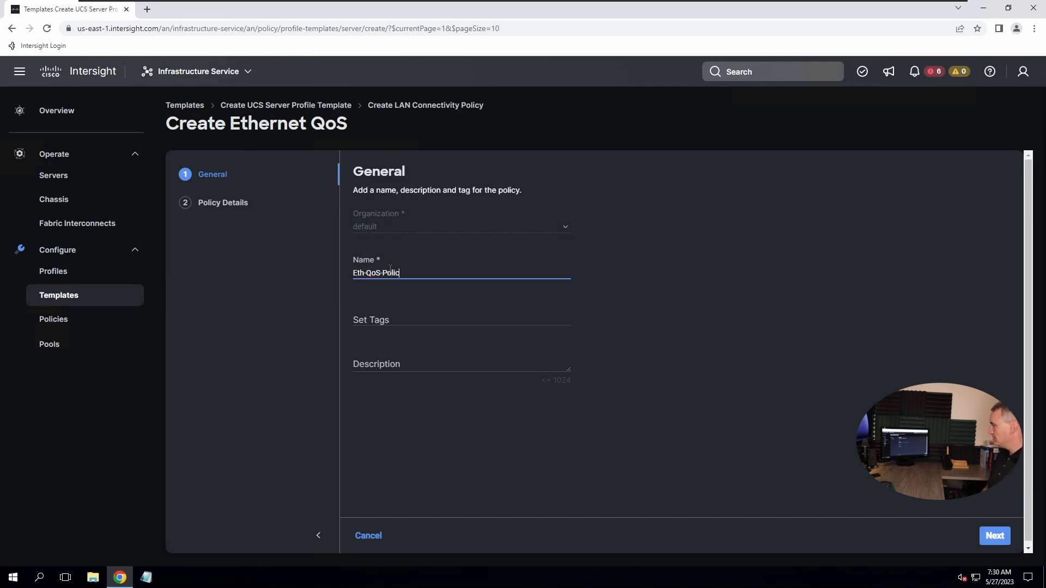
pyautogui.write('y-01')
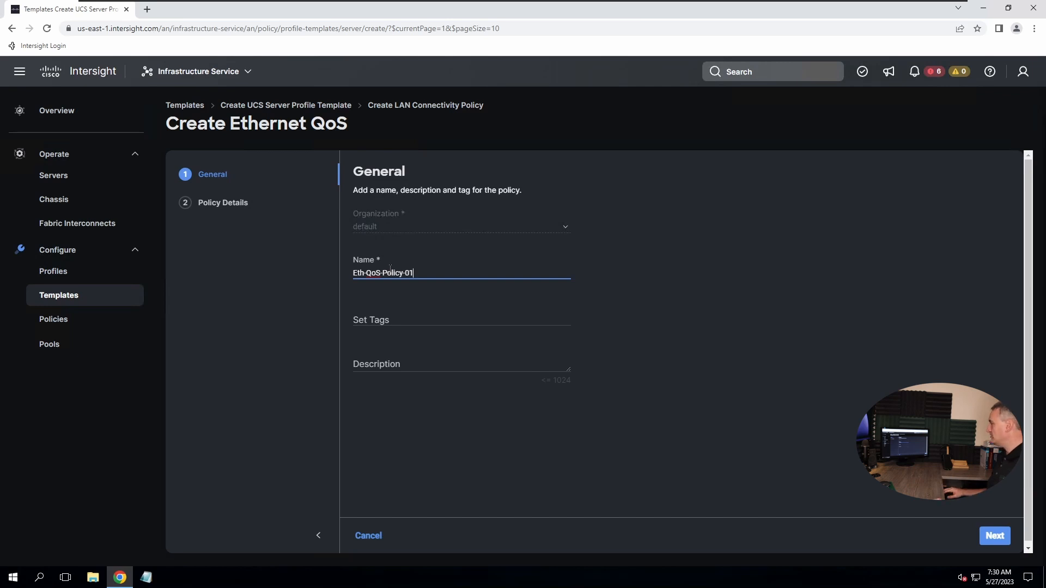
pyautogui.click(640, 412)
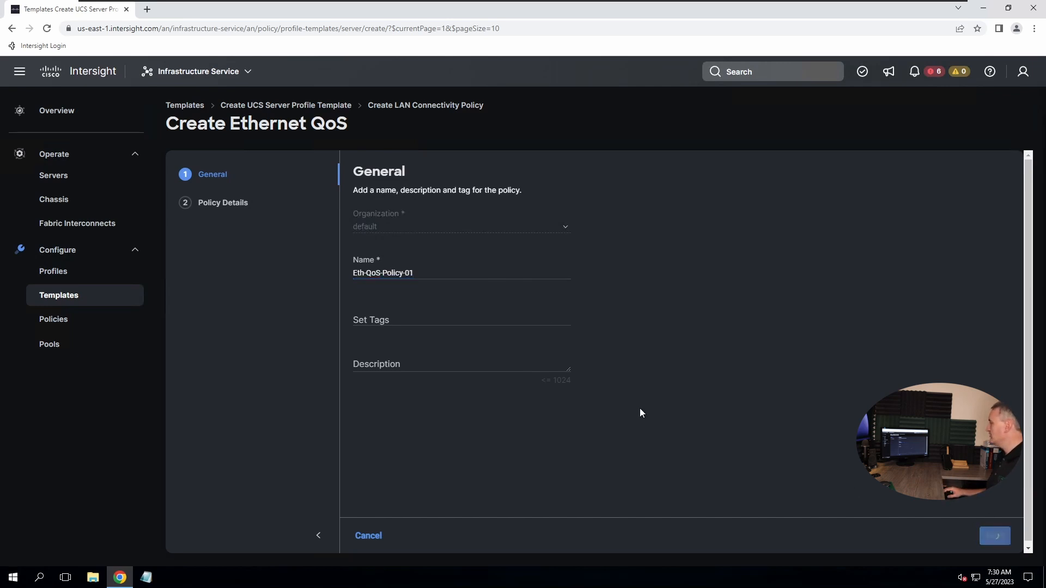
pyautogui.press('Return')
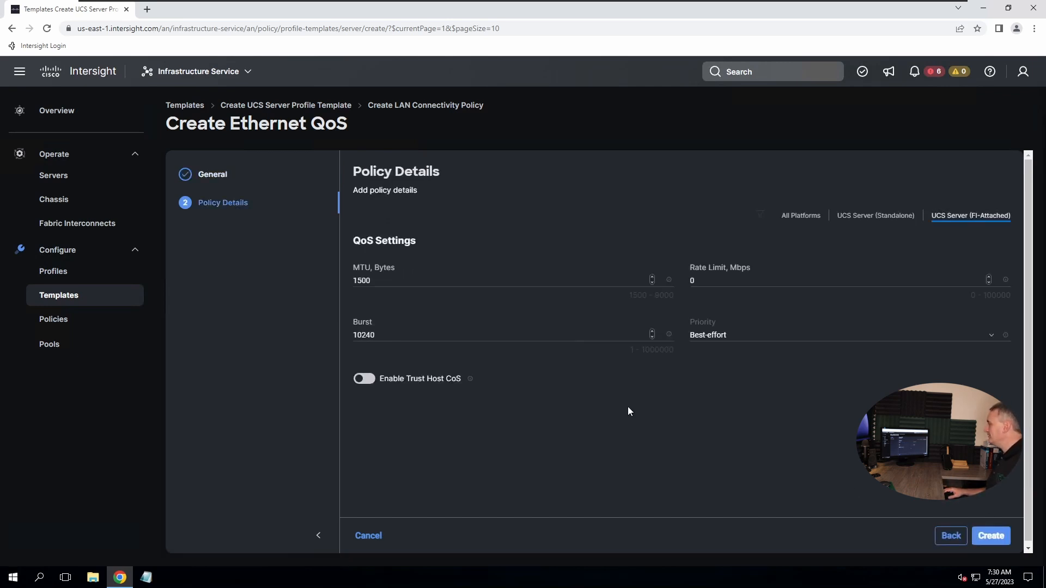
# Set the QoS policy's MTU to 1500 bytes
pyautogui.moveTo(376, 281); pyautogui.dragTo(345, 280)
pyautogui.write('9000')
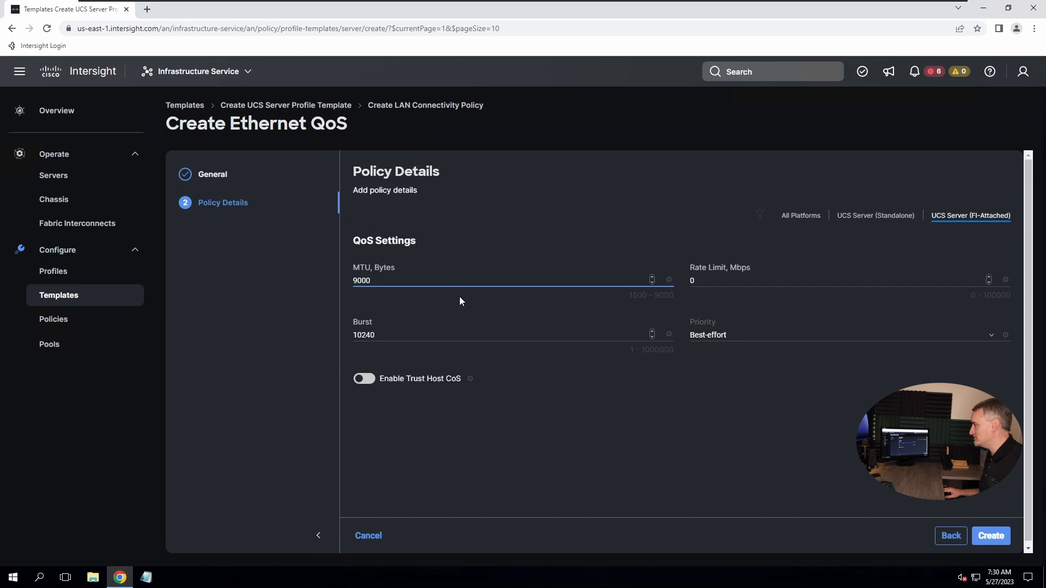
pyautogui.doubleClick(354, 280)
pyautogui.write('155')
pyautogui.press('BackSpace')
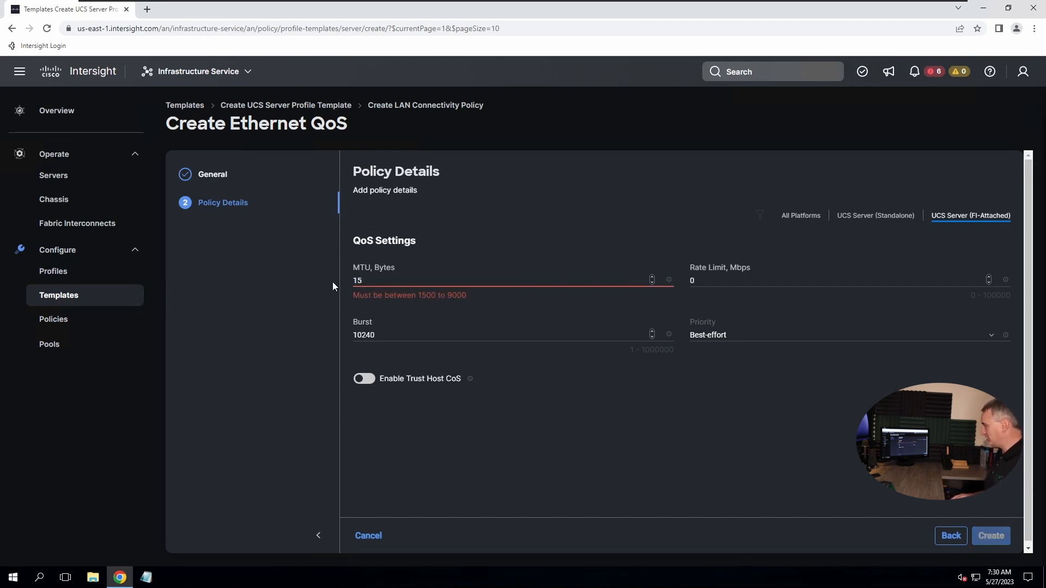
pyautogui.write('00')
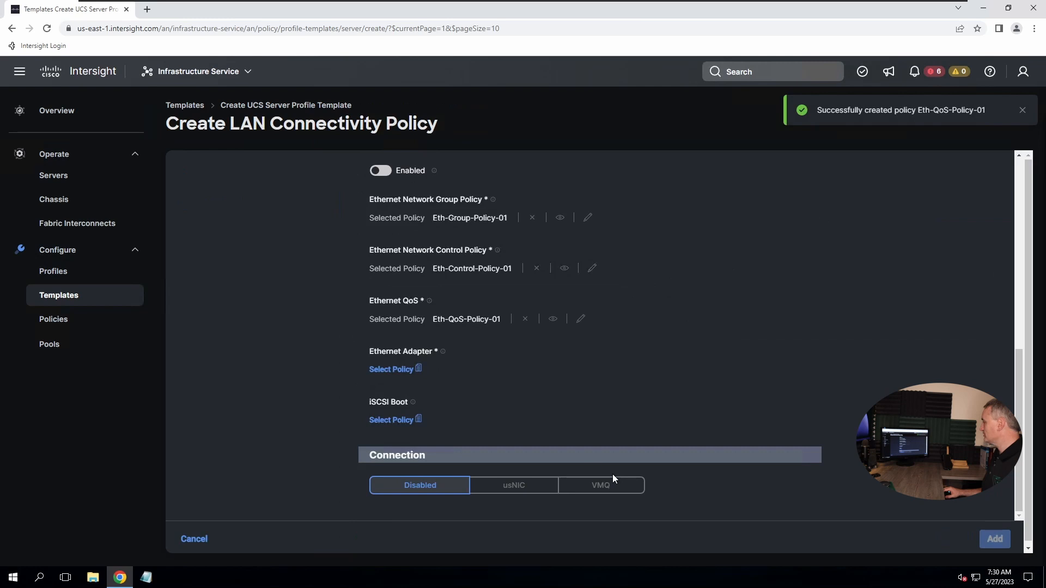
# Create Ethernet adapter policy Eth-Adapter-Policy-01 with default settings and select it for vNIC-A
pyautogui.click(389, 370)
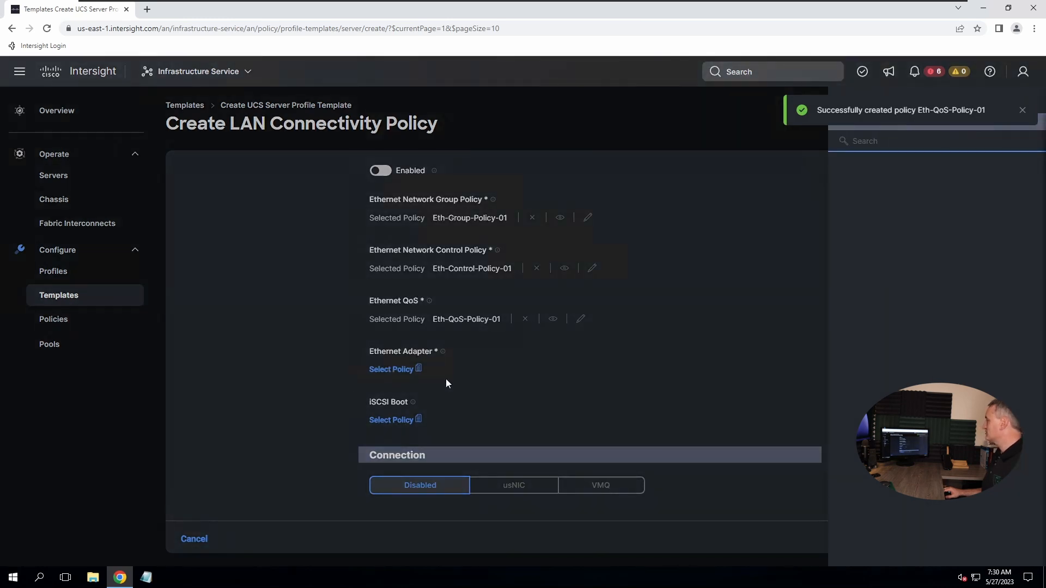
pyautogui.click(1022, 111)
pyautogui.click(1020, 127)
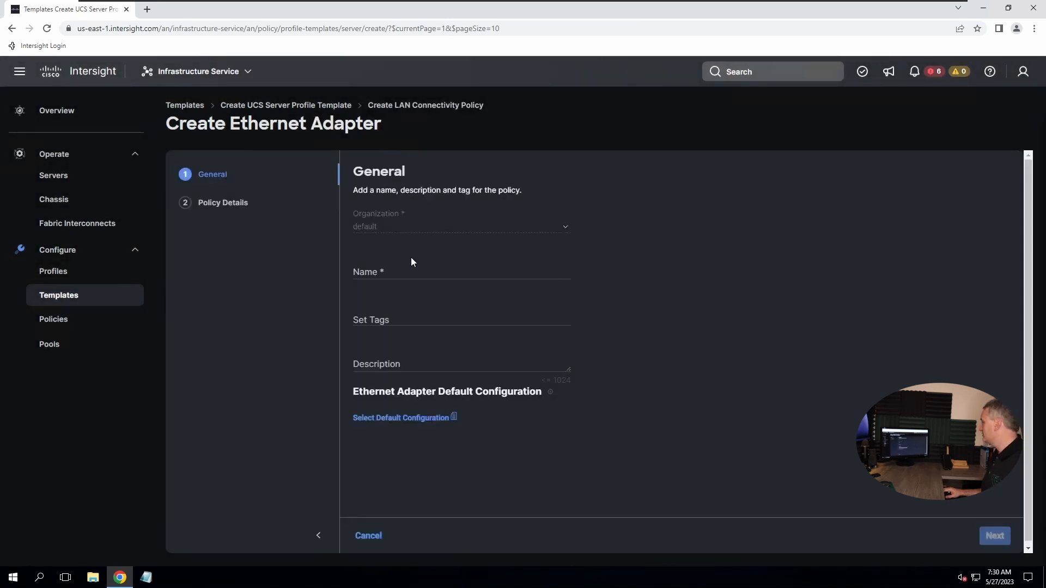
pyautogui.click(396, 273)
pyautogui.write('Et')
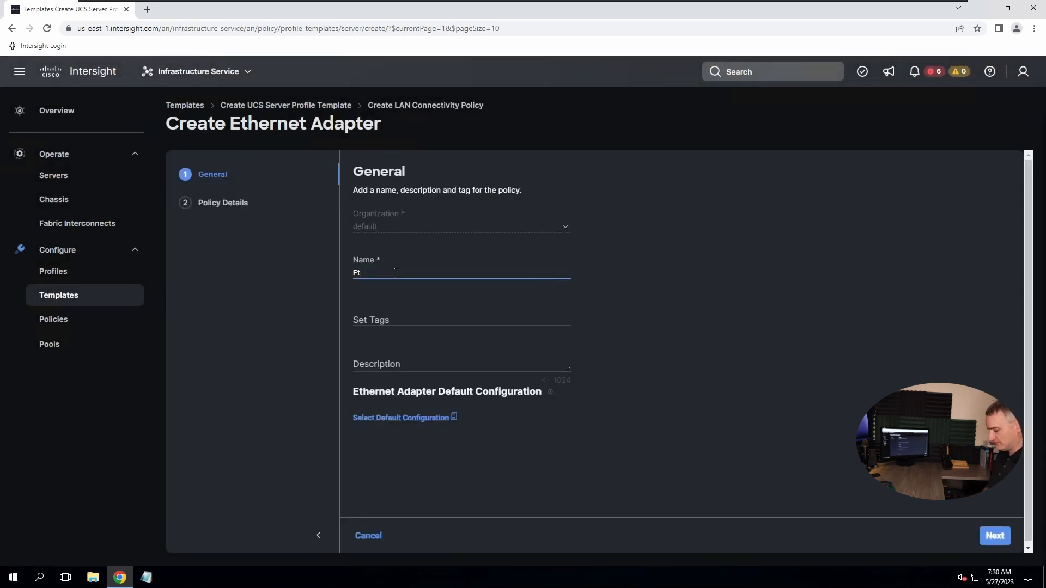
pyautogui.write('h-Adapter-Policy-01')
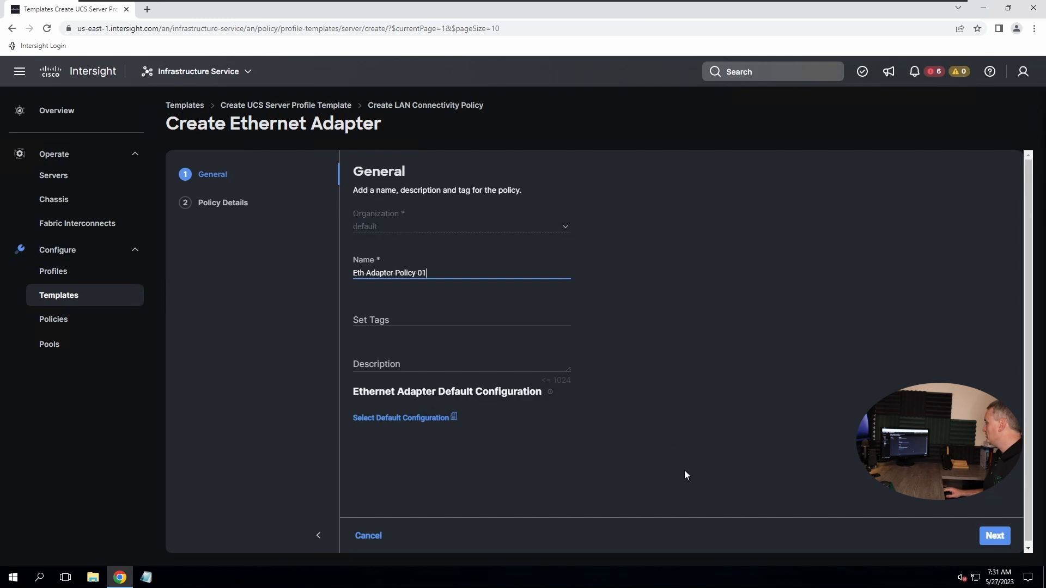
pyautogui.click(994, 536)
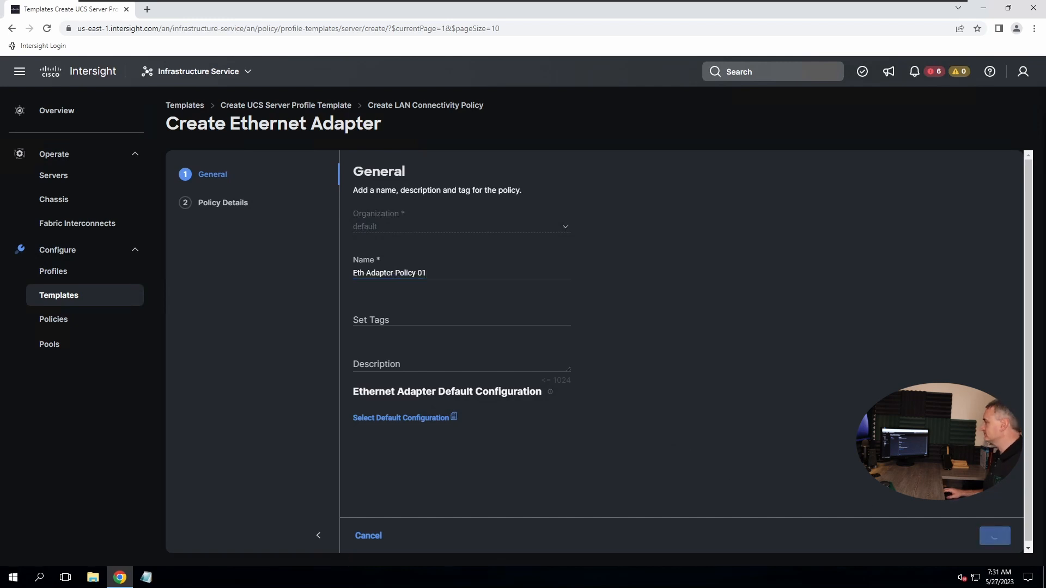
pyautogui.scroll(-10, 637, 347)
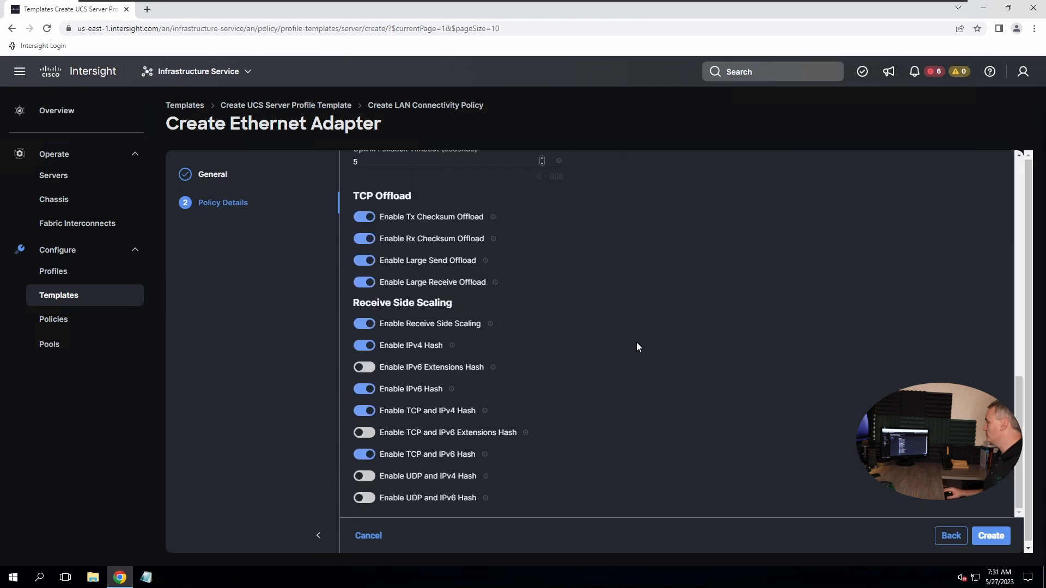
pyautogui.scroll(10, 637, 346)
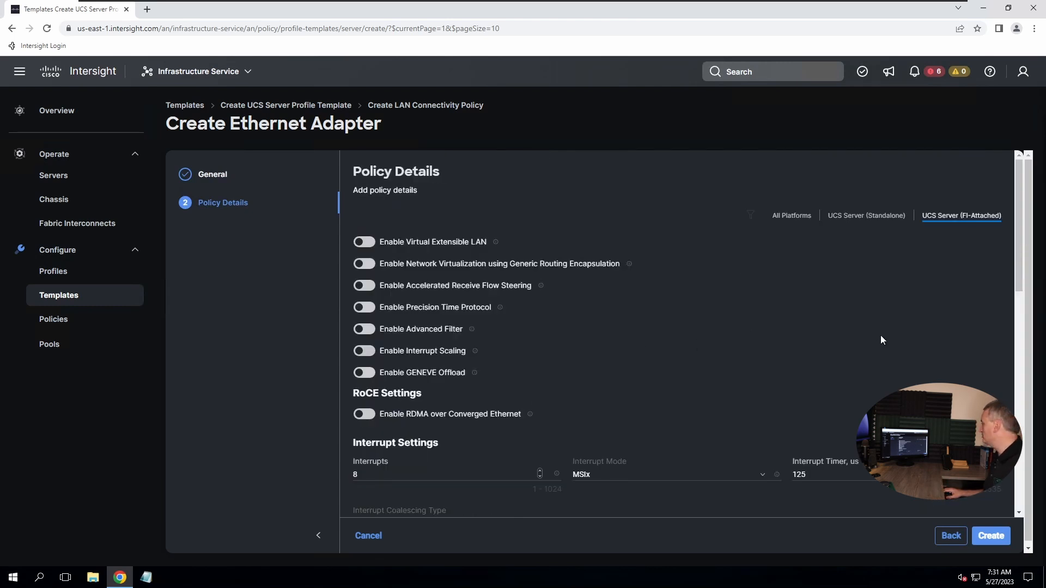
pyautogui.click(990, 536)
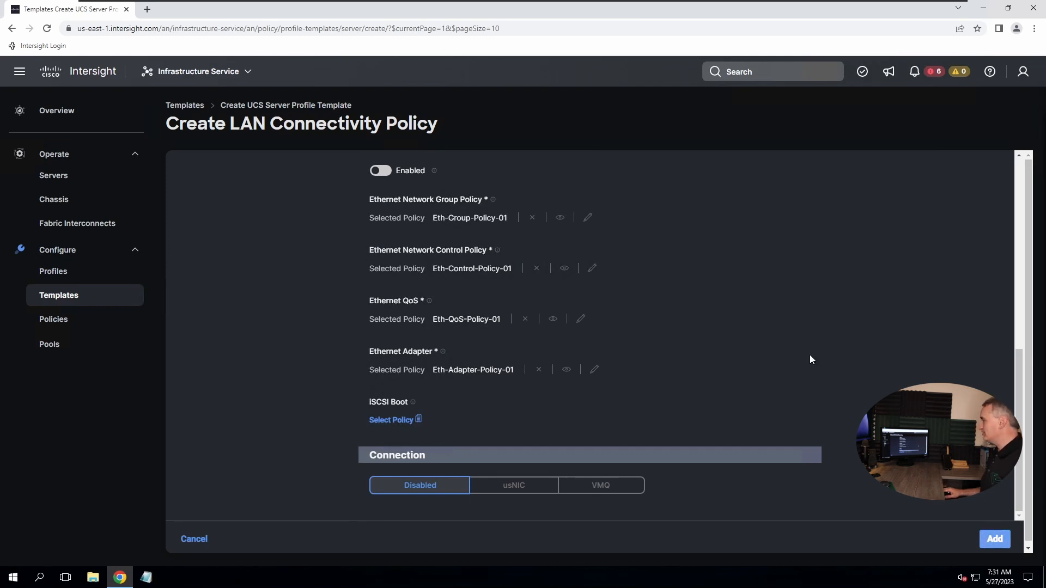
# Save vNIC-A, name a second vNIC vNIC-B, and begin a new MAC pool for it
pyautogui.press('Return')
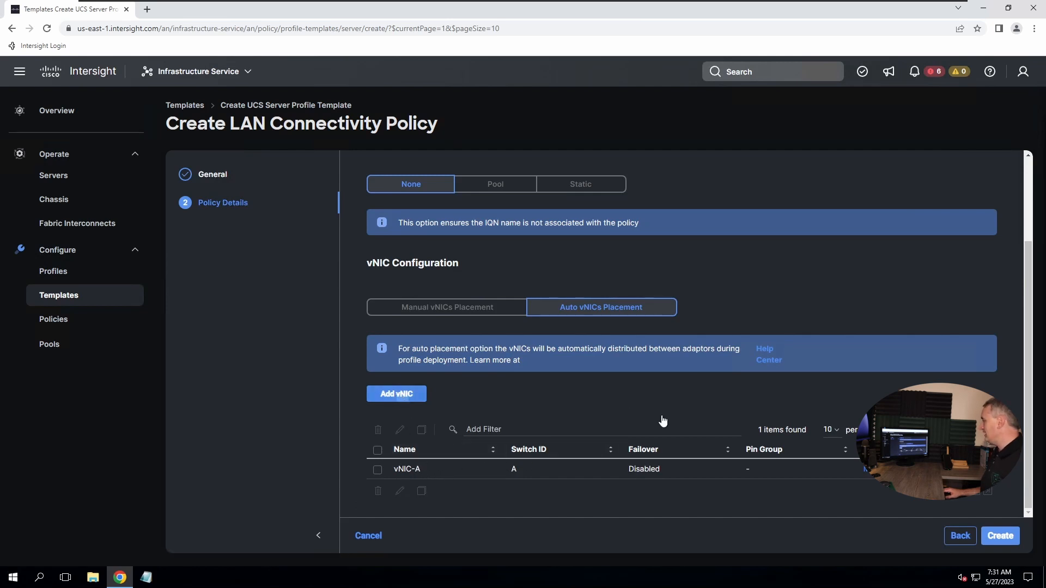
pyautogui.click(410, 237)
pyautogui.write('vNIC-B')
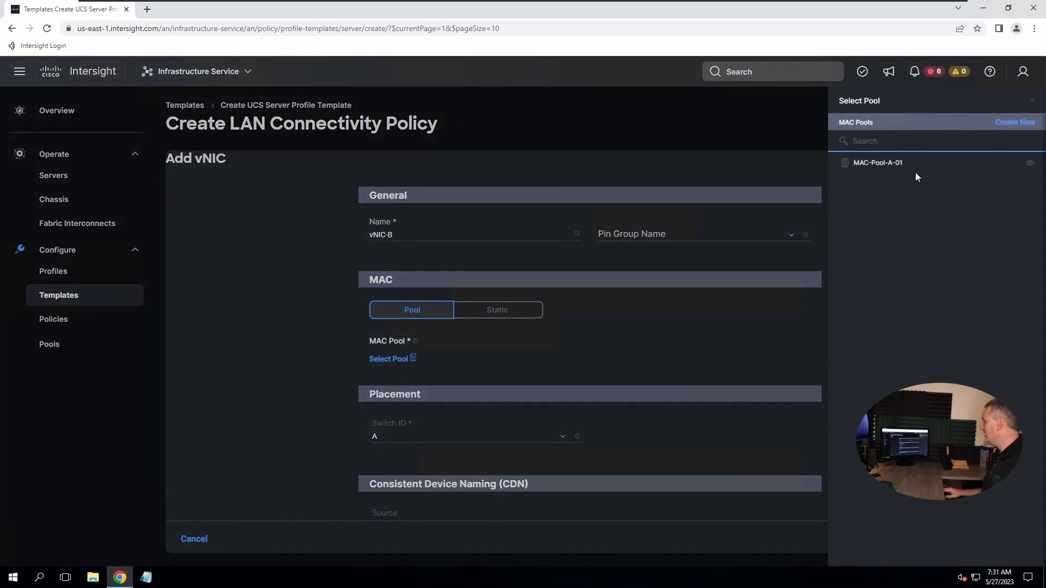
pyautogui.click(1011, 124)
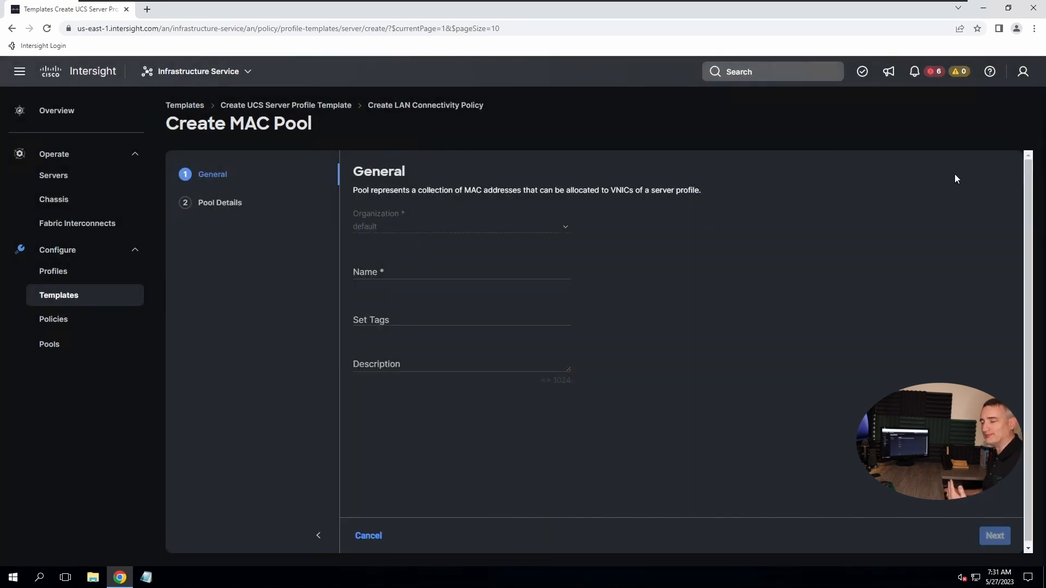
# Name the pool MAC-Pool-B-01 with a 128-address block starting at 00:25:B5:0b:00:00
pyautogui.click(406, 273)
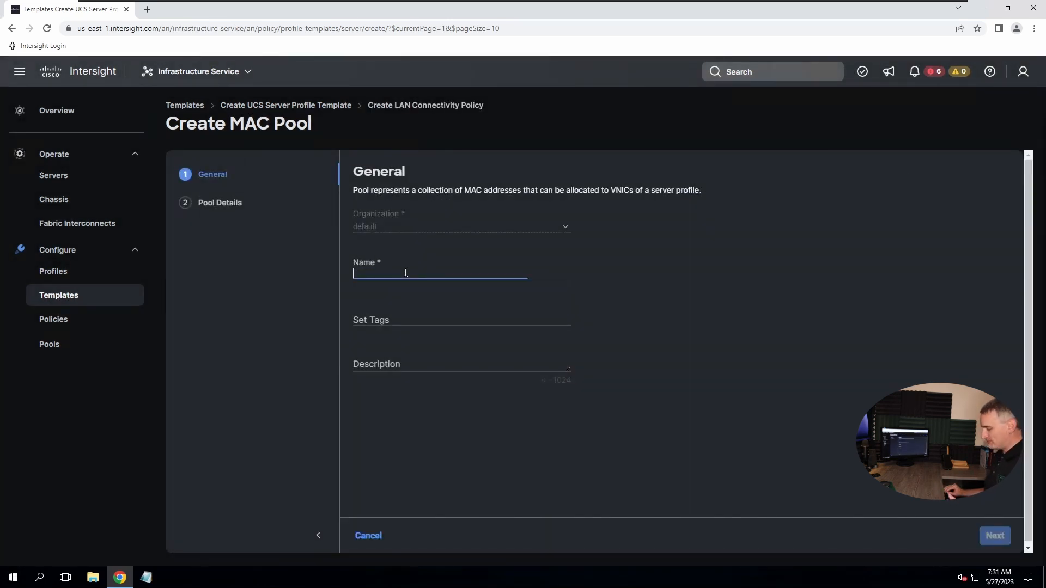
pyautogui.write('Ma')
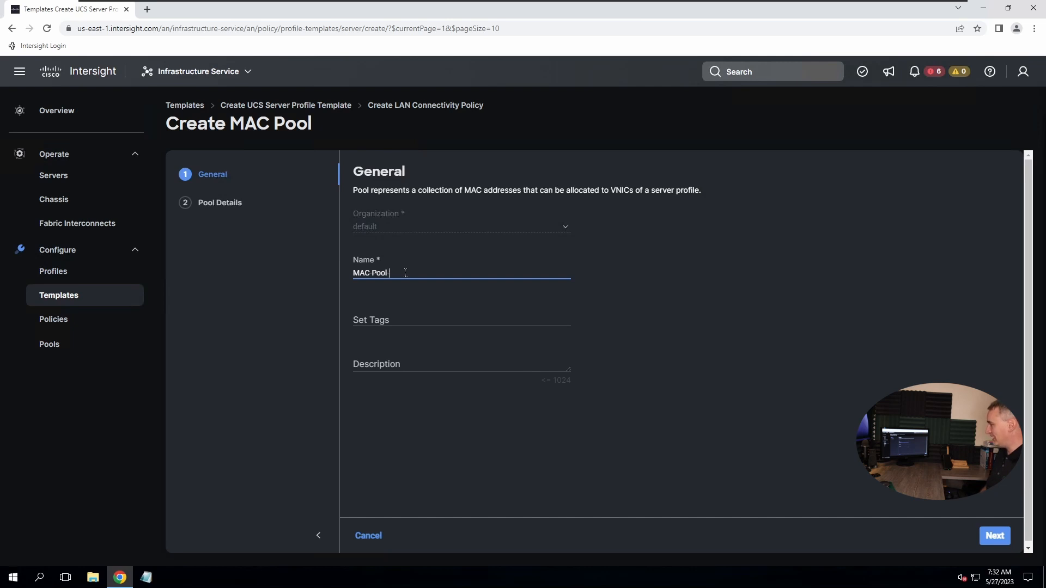
pyautogui.write('C-Pool-B-01')
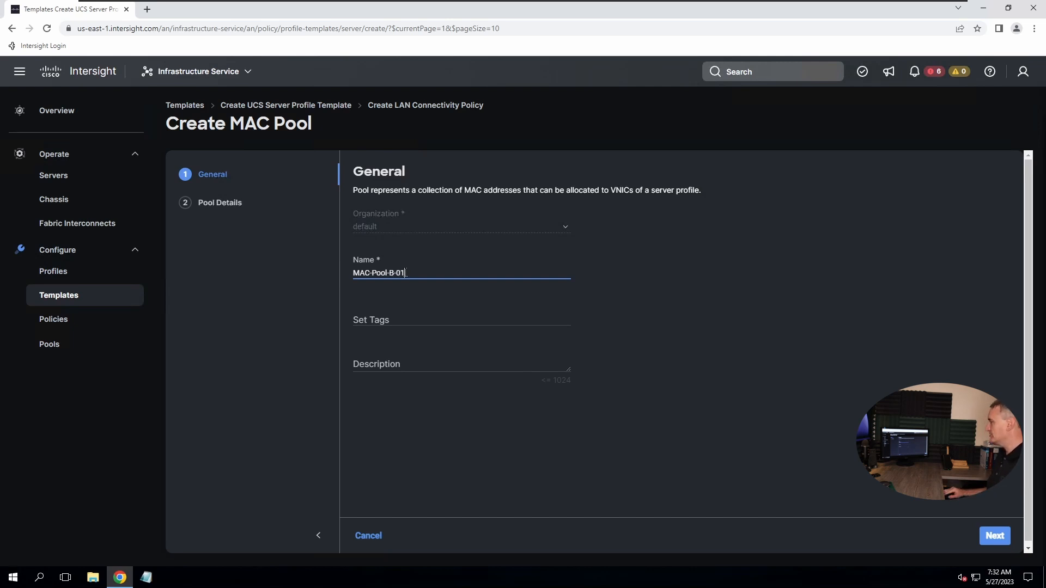
pyautogui.click(992, 538)
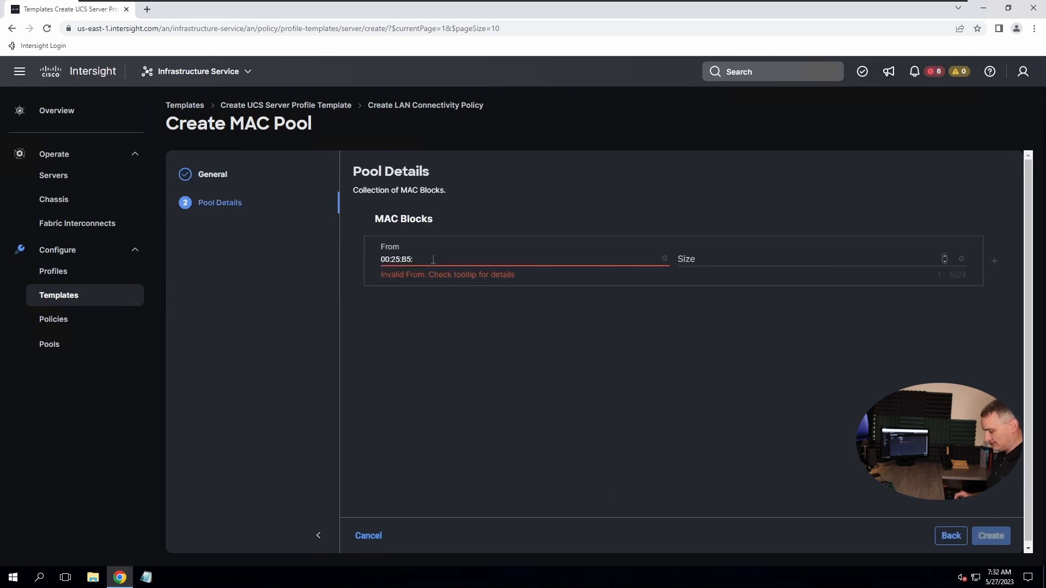
pyautogui.write('0b')
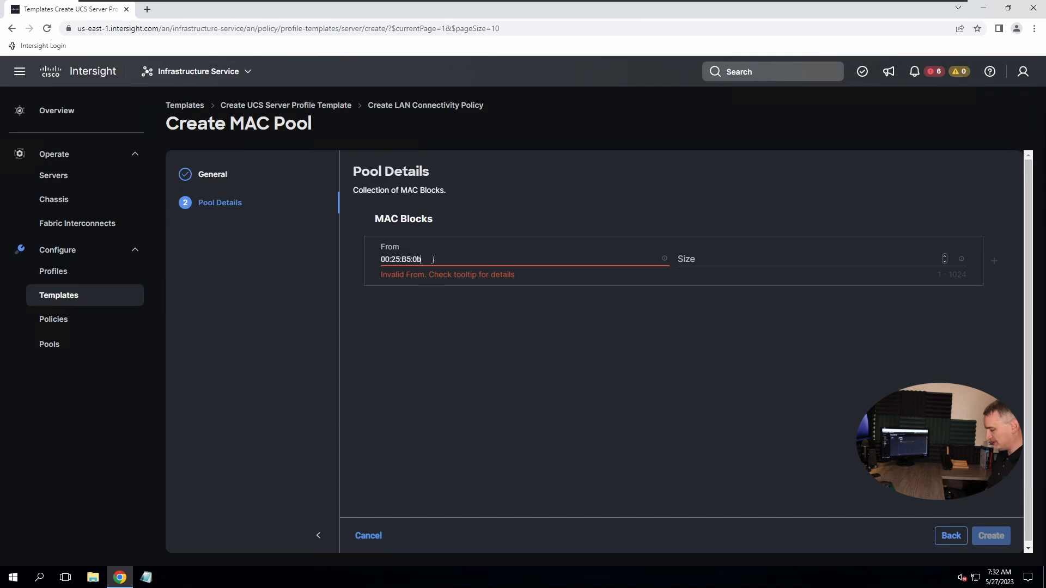
pyautogui.write(':00:00')
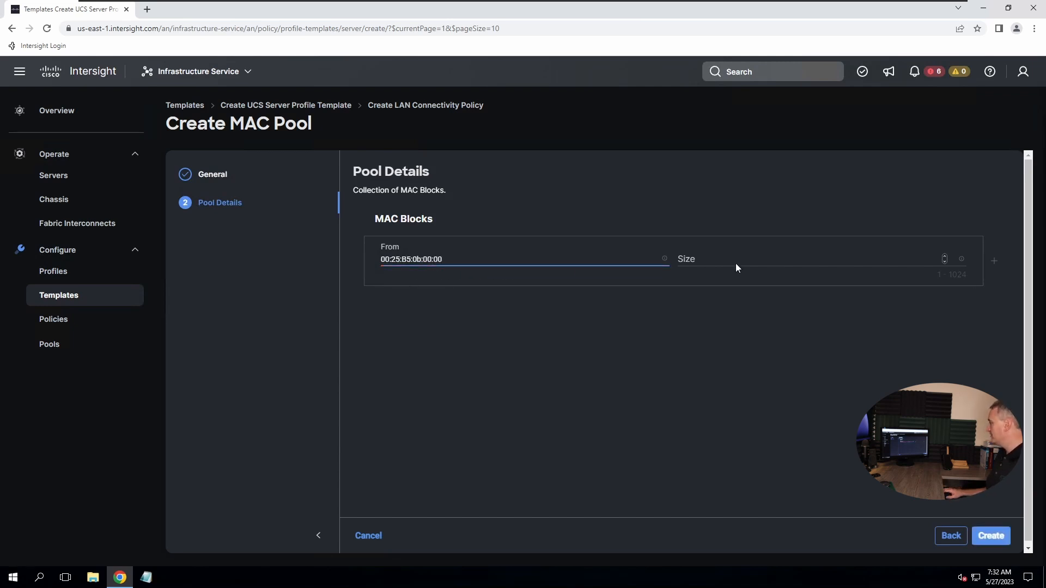
pyautogui.click(727, 260)
pyautogui.write('128')
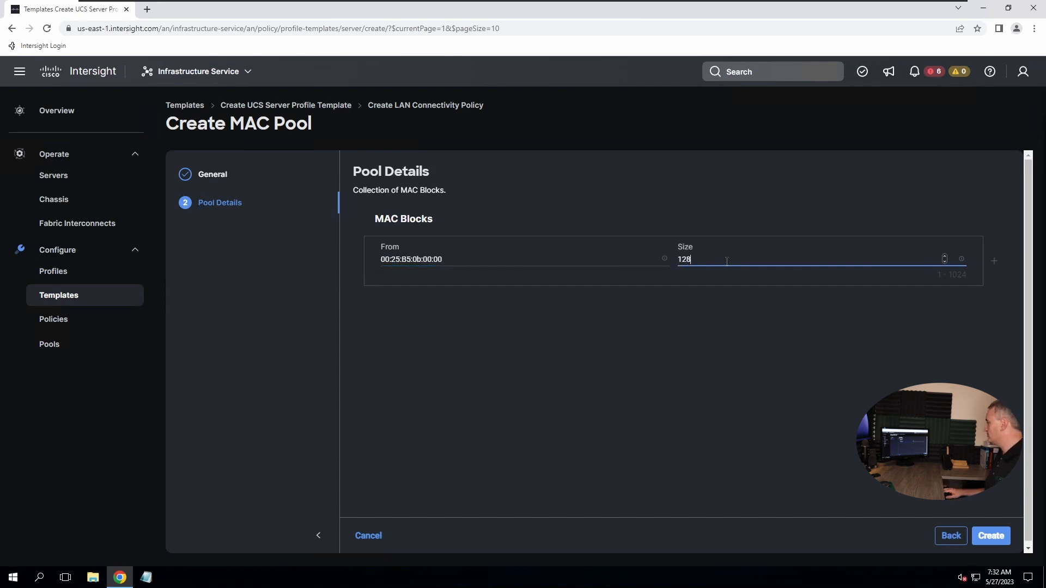
pyautogui.click(990, 538)
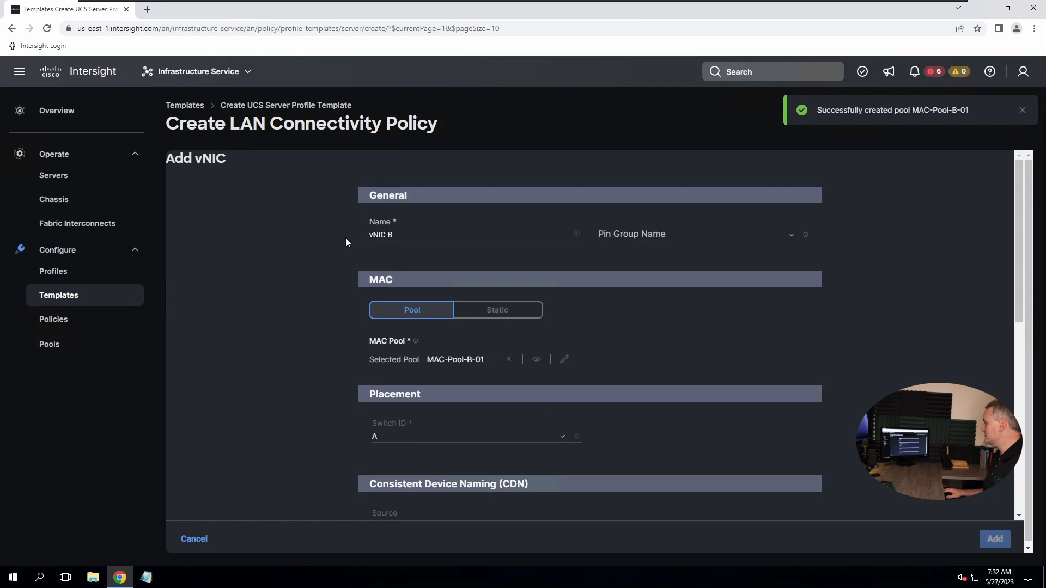
# Place vNIC-B on fabric switch B
pyautogui.click(383, 442)
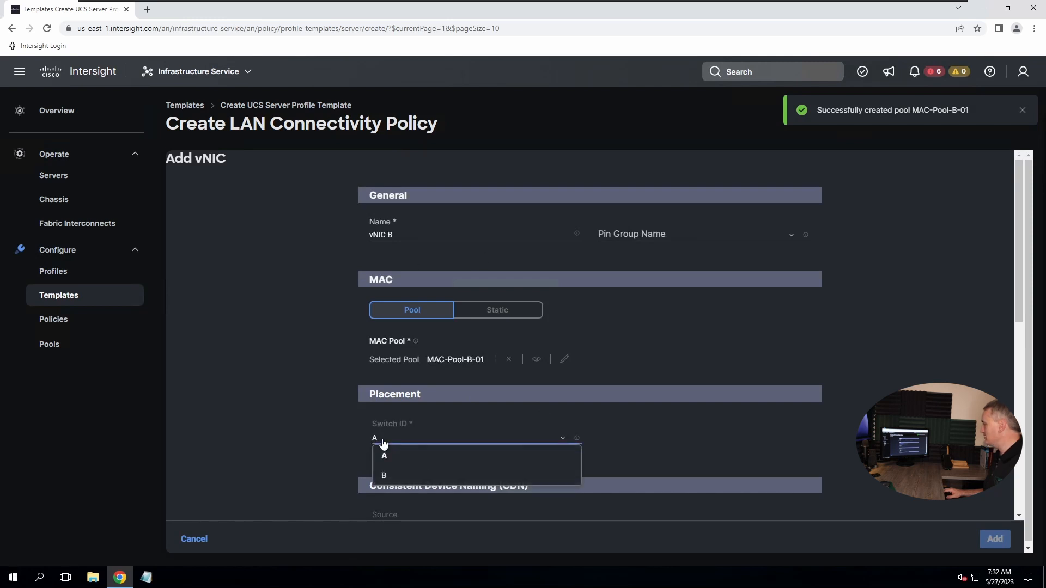
pyautogui.click(390, 476)
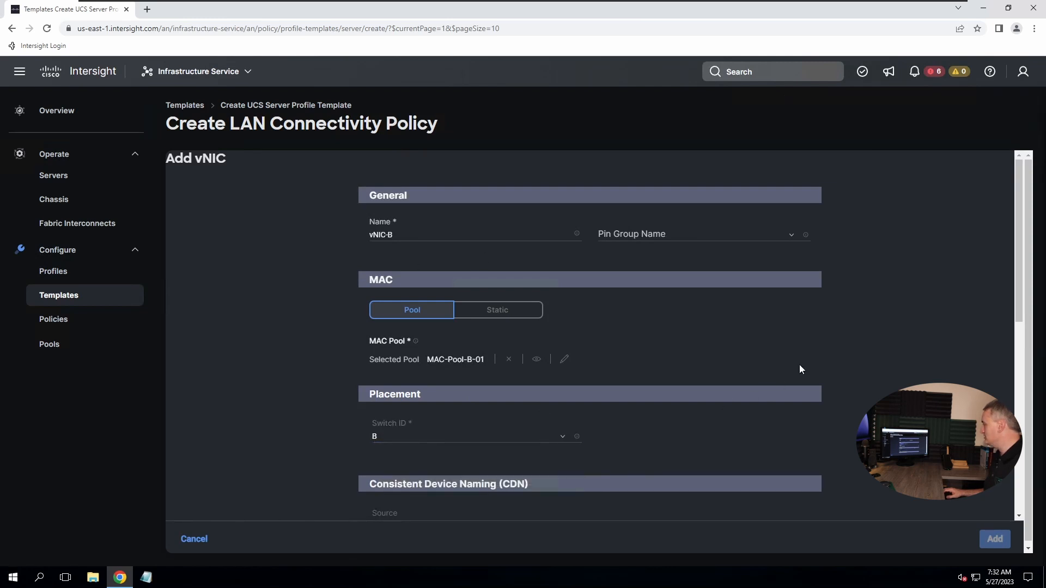
pyautogui.scroll(-2, 774, 376)
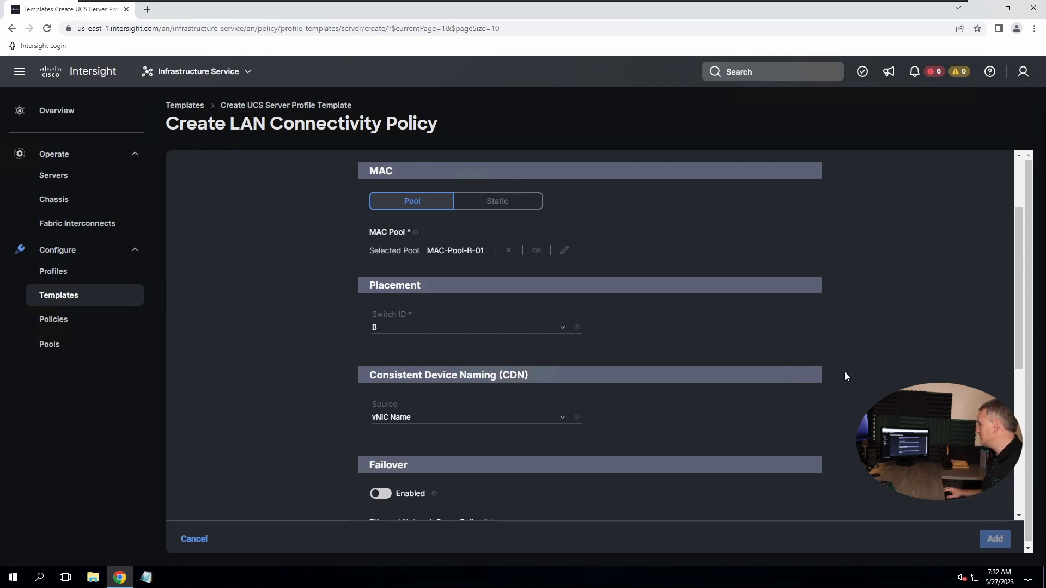
pyautogui.scroll(-6, 844, 453)
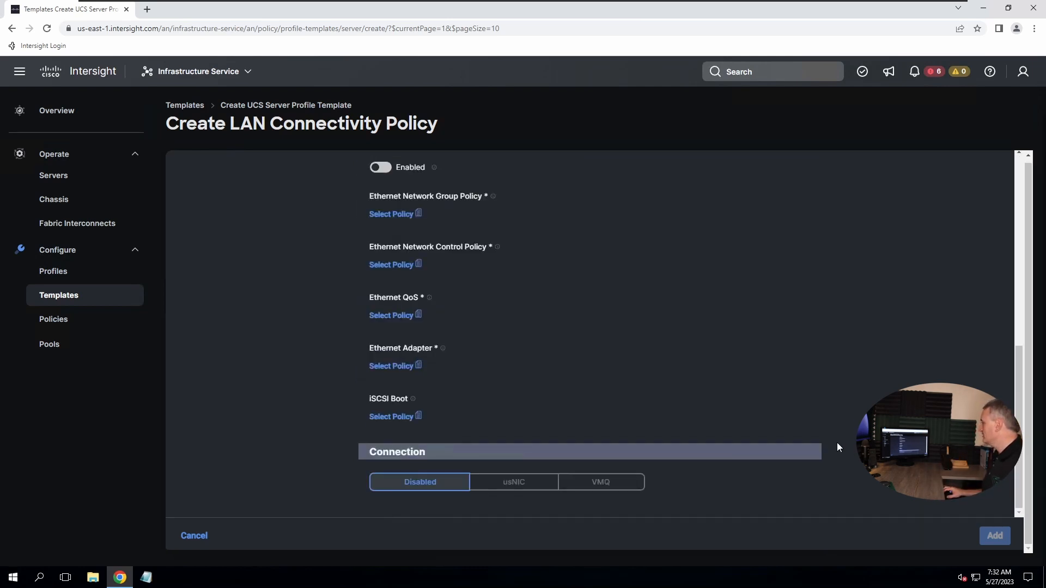
pyautogui.scroll(4, 837, 443)
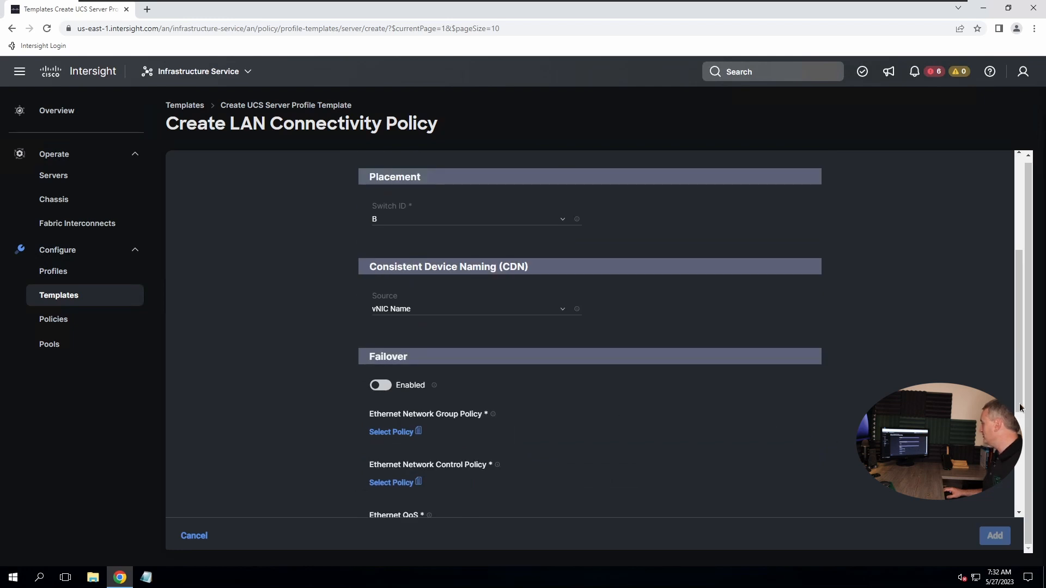
pyautogui.moveTo(1018, 403); pyautogui.dragTo(1018, 428)
pyautogui.scroll(-2, 364, 311)
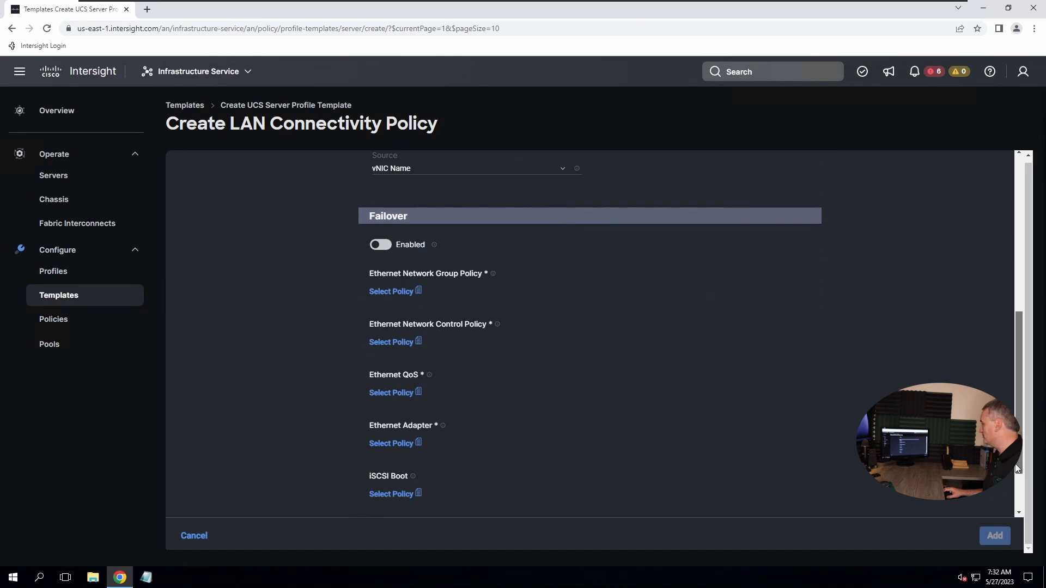
# Assign Eth-Group, Eth-Control, Eth-QoS and Eth-Adapter policies to vNIC-B and add it
pyautogui.click(390, 293)
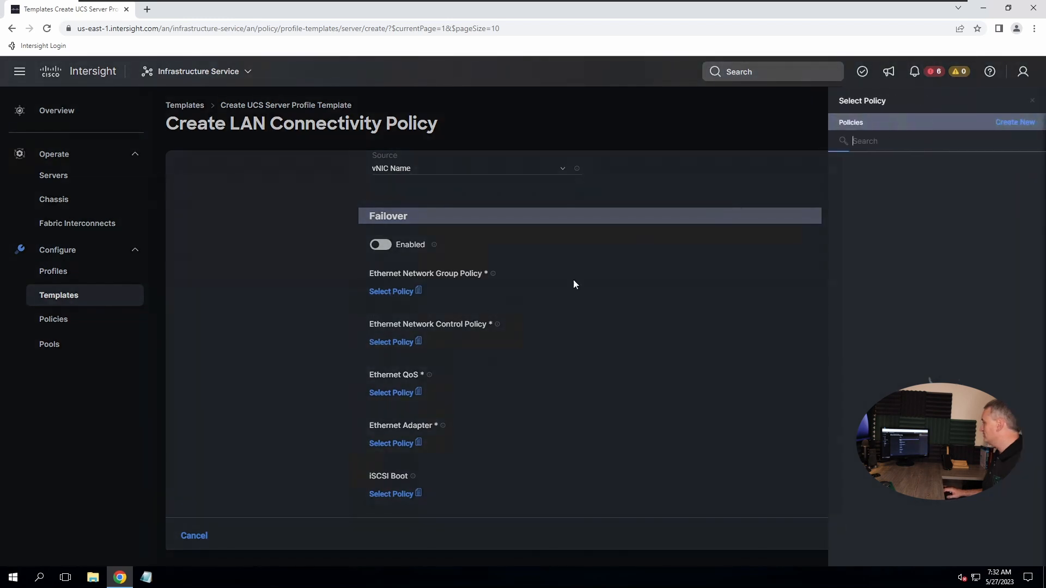
pyautogui.click(877, 163)
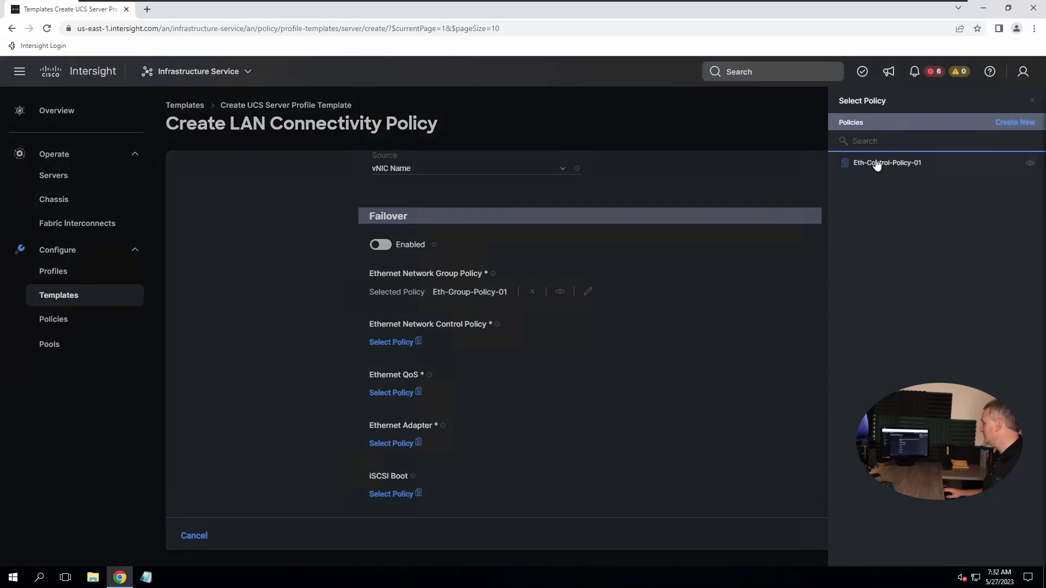
pyautogui.click(876, 164)
pyautogui.click(397, 391)
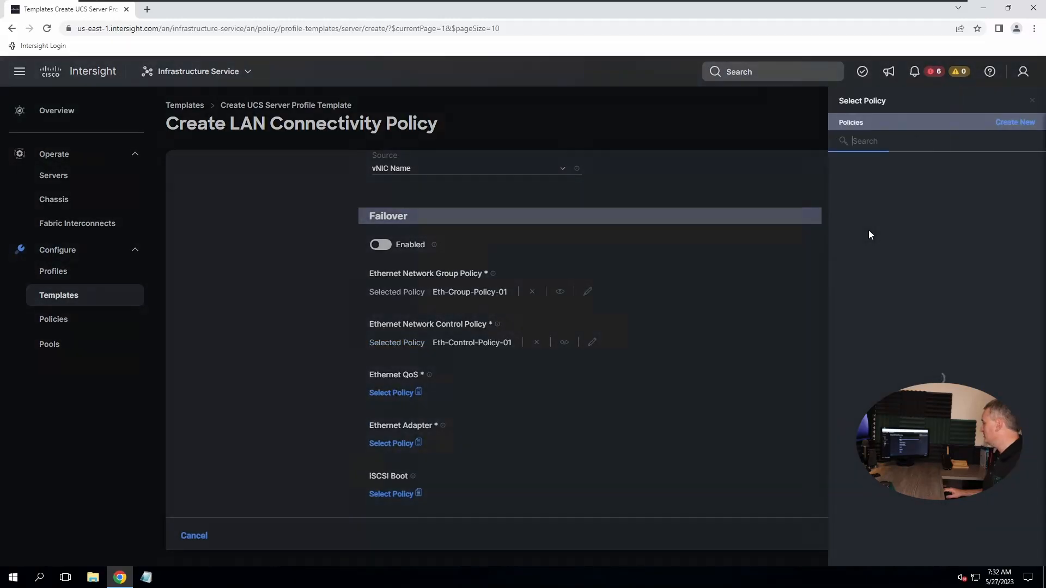
pyautogui.click(869, 164)
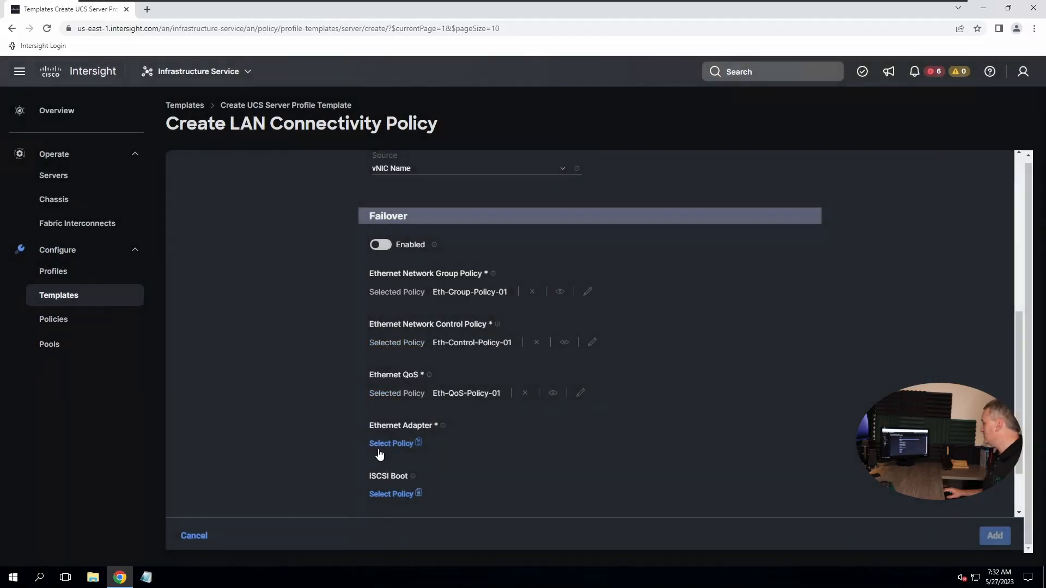
pyautogui.click(404, 443)
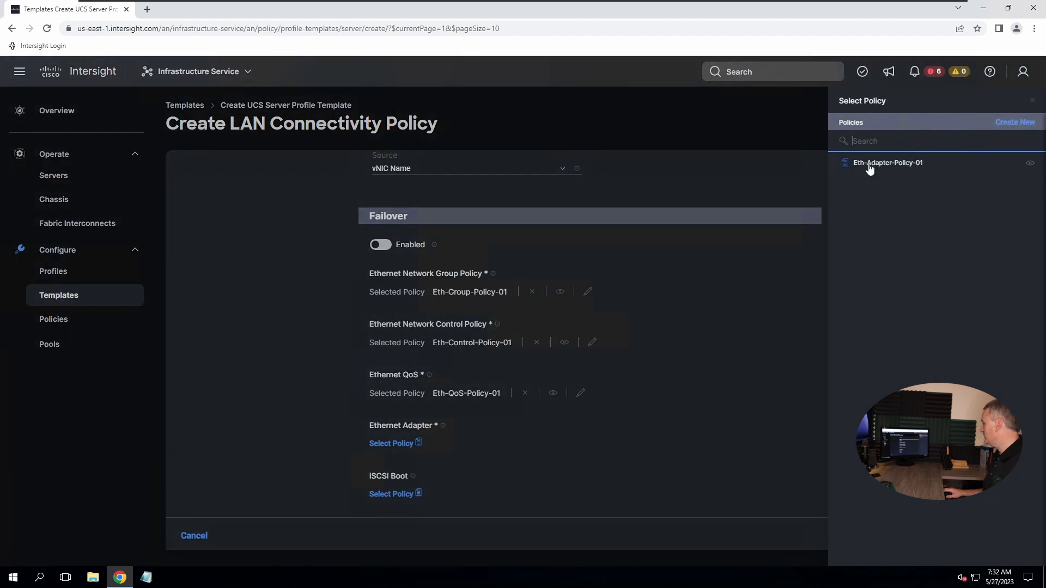
pyautogui.click(871, 165)
pyautogui.click(994, 536)
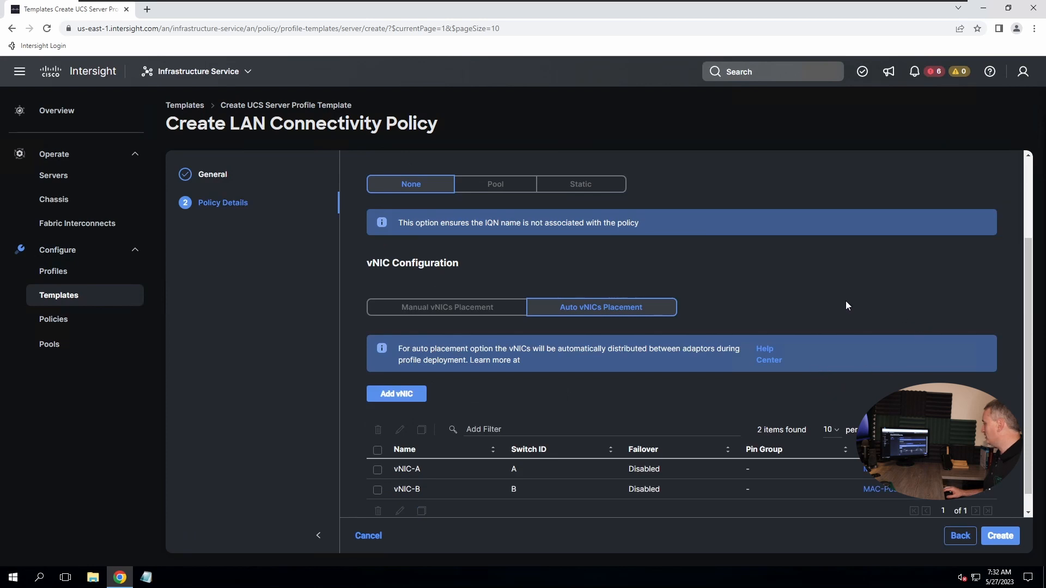
pyautogui.scroll(-1, 817, 321)
# Save LAN-Connectivity-Policy-01 containing vNIC-A and vNIC-B to the template
pyautogui.click(988, 539)
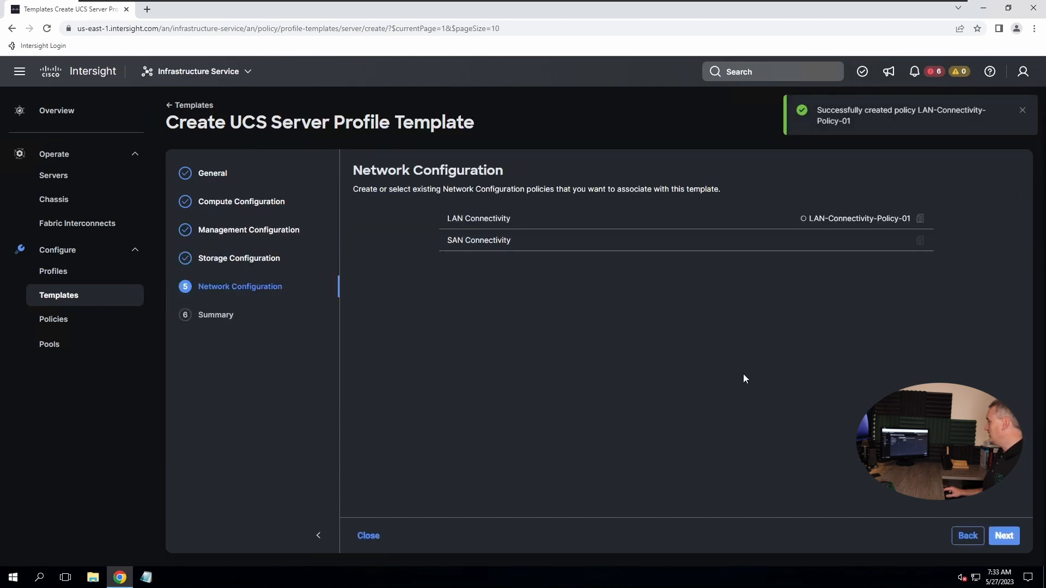
pyautogui.moveTo(474, 245)
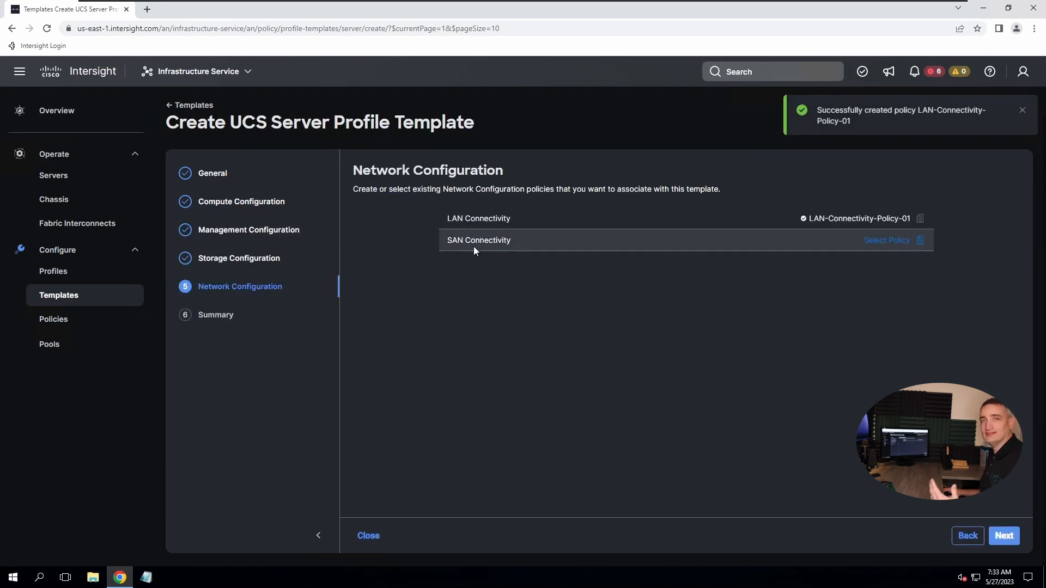
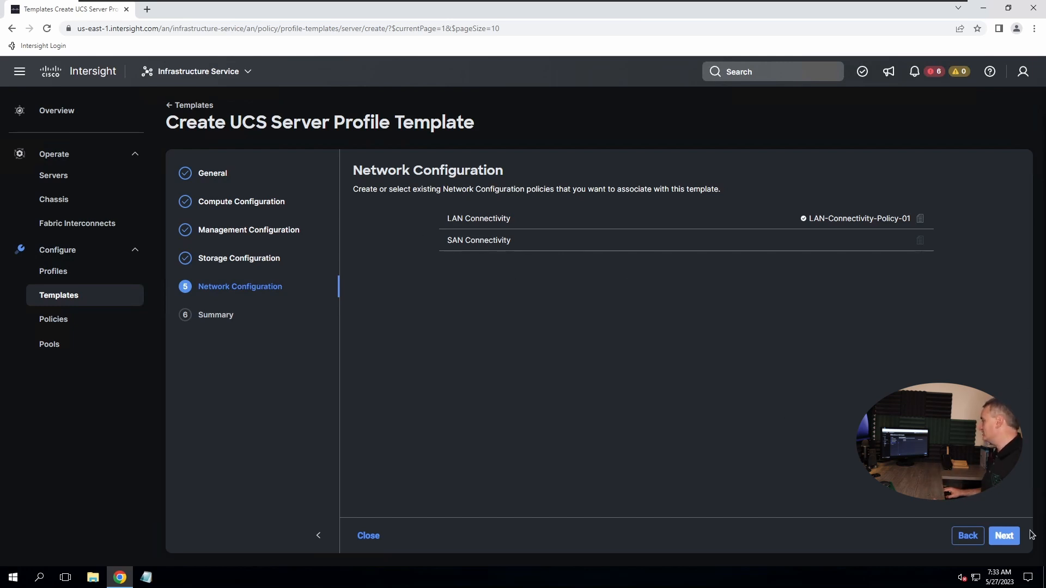
# Save x210c-Template at the Summary step and start deriving server profiles from it
pyautogui.click(1008, 543)
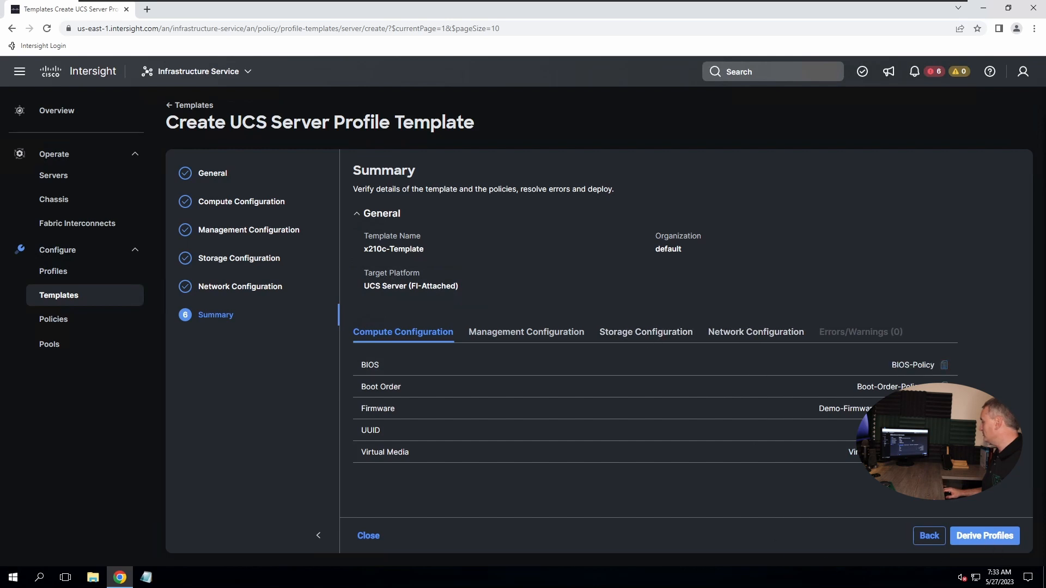
pyautogui.click(984, 536)
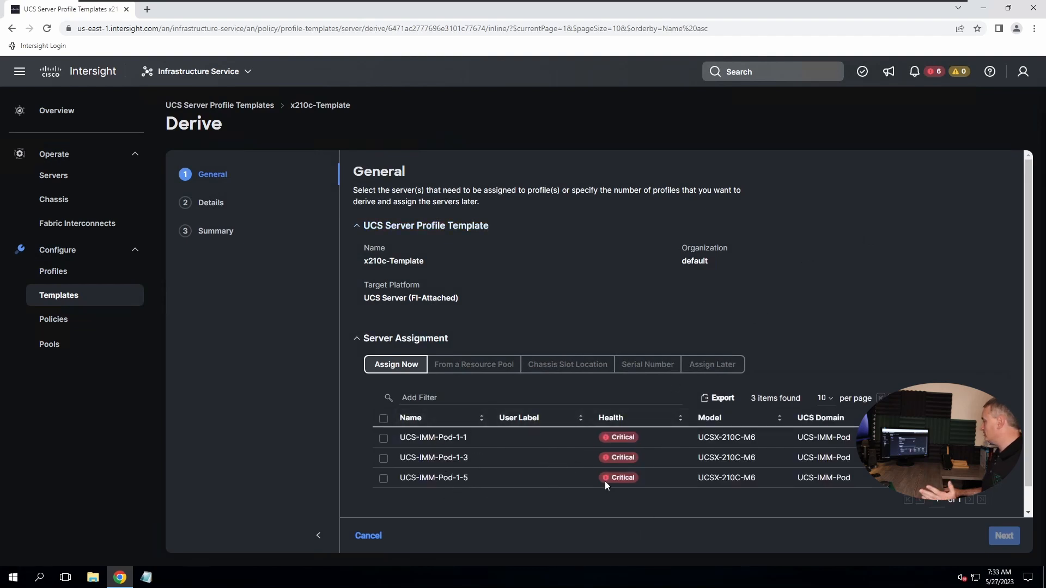
# Select all three UCSX-210C-M6 servers (UCS-IMM-Pod-1-1, 1-3, 1-5) for assignment, 3 of 3 selected
pyautogui.moveTo(605, 482)
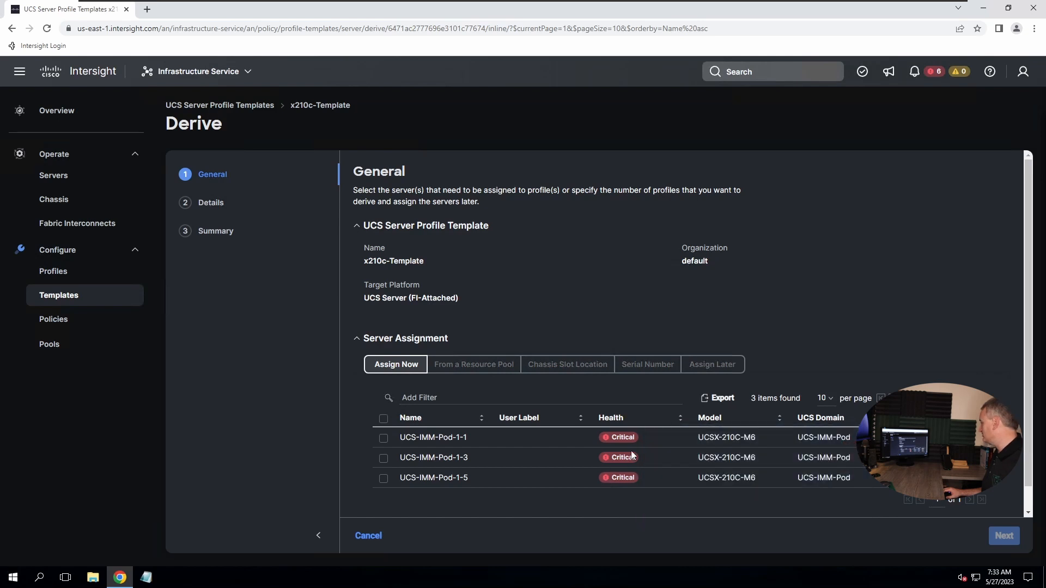
pyautogui.moveTo(628, 440)
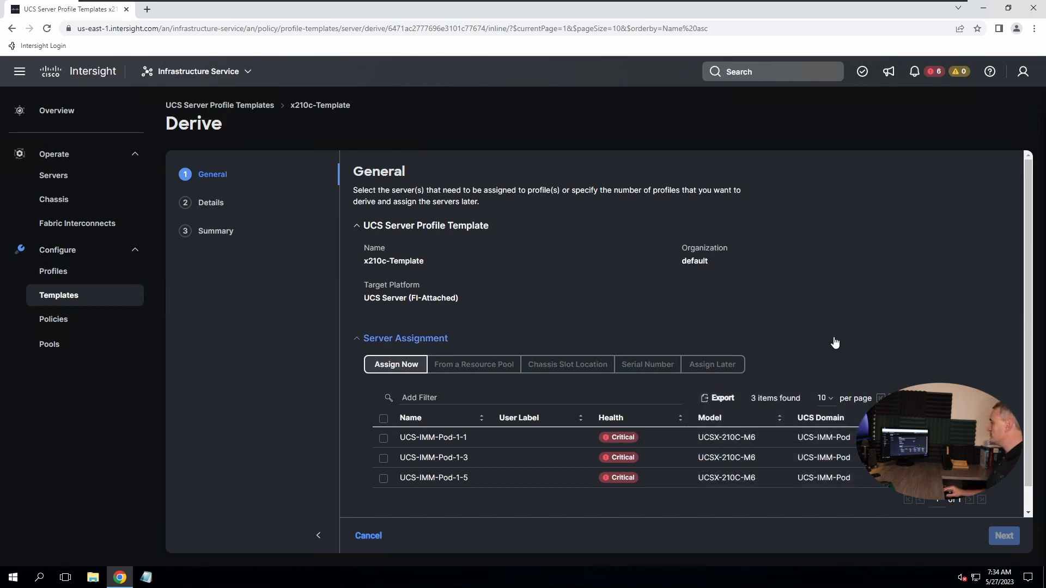
pyautogui.click(383, 439)
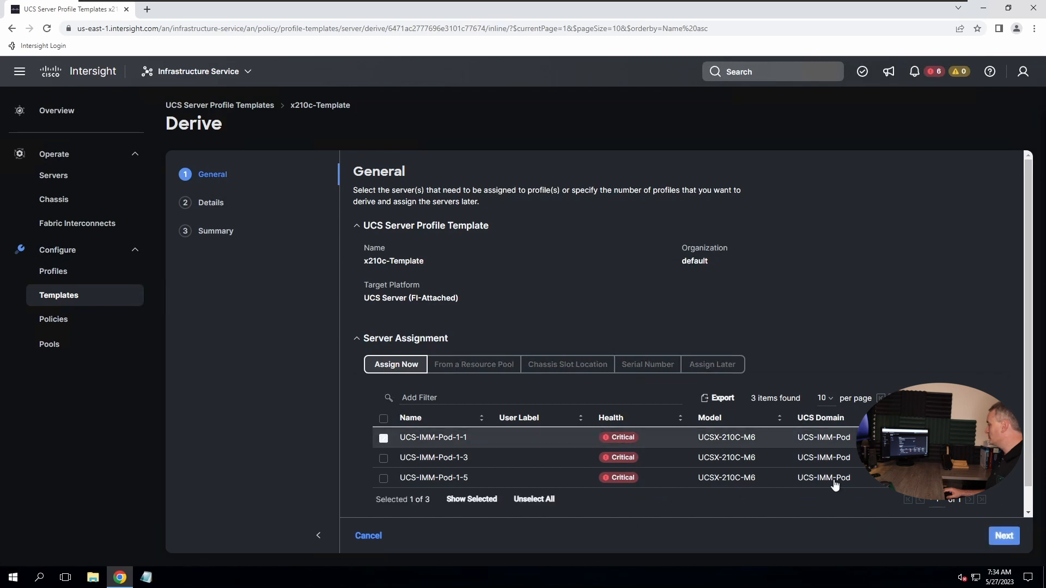
pyautogui.click(384, 419)
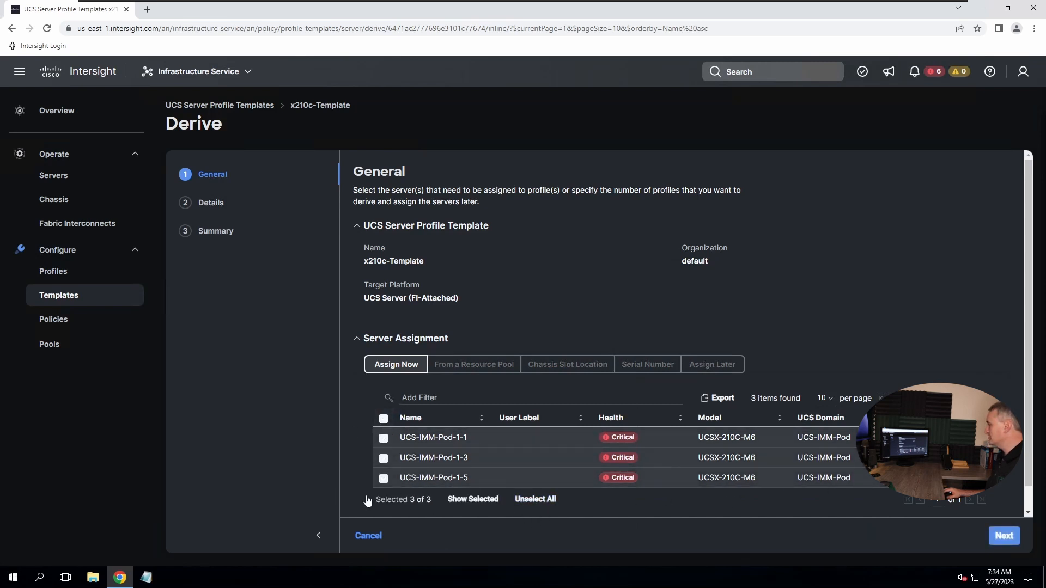
pyautogui.scroll(-1, 859, 355)
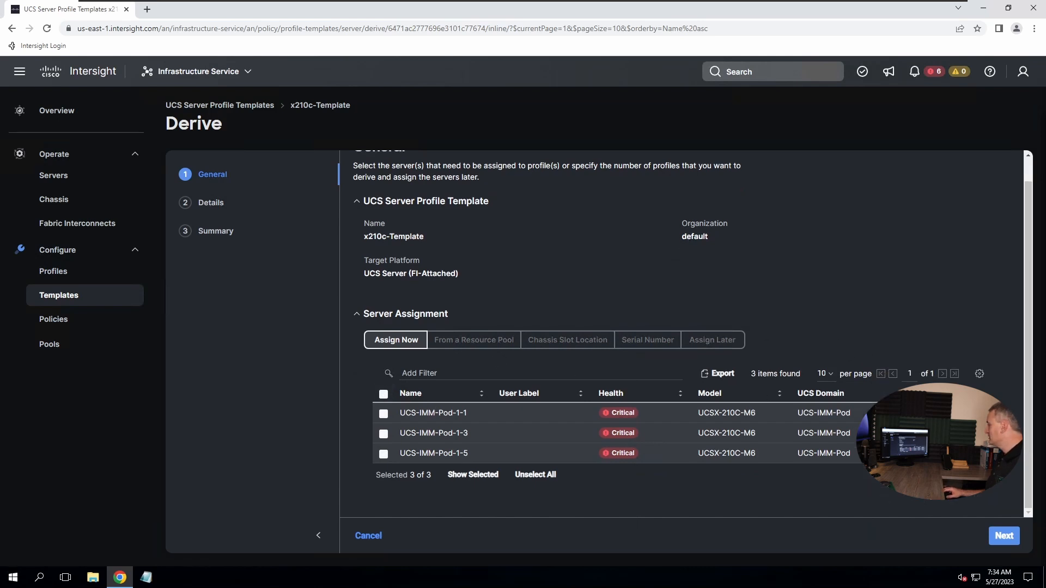
# Name the derived profiles with prefix x210c-server-, two-digit numbering and start index 1
pyautogui.click(1003, 536)
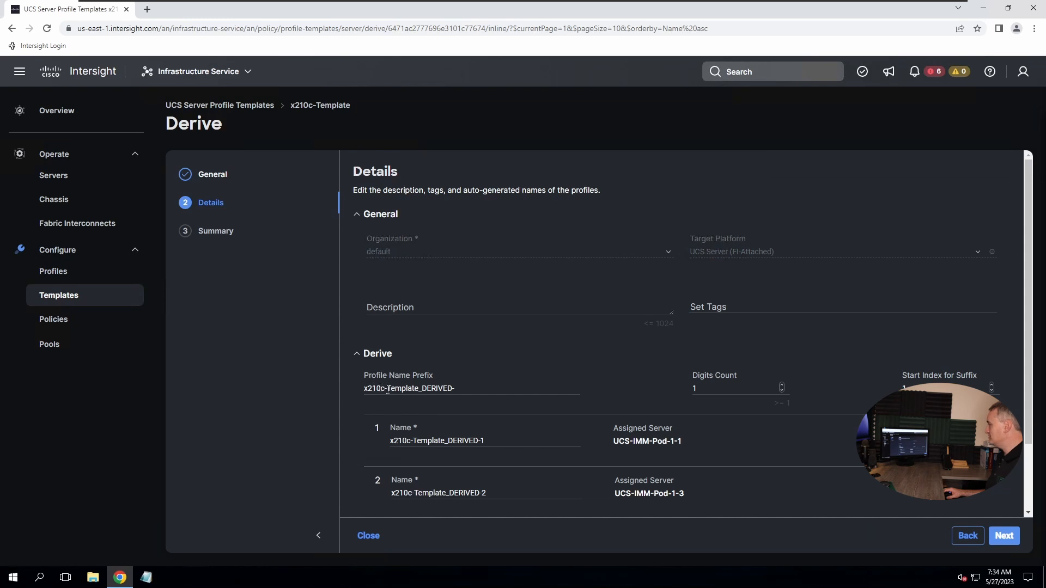
pyautogui.moveTo(463, 388); pyautogui.dragTo(386, 388)
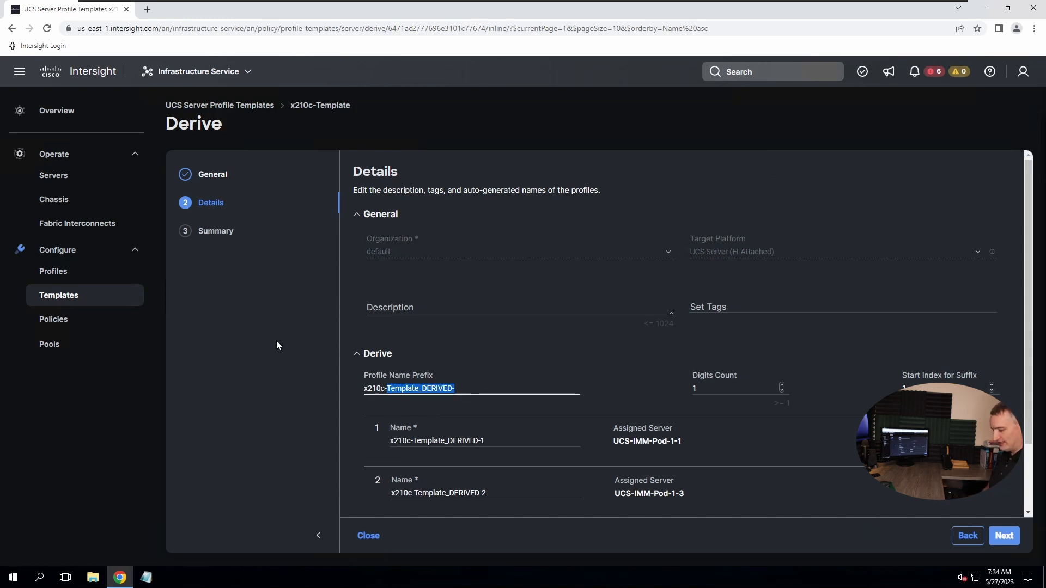
pyautogui.write('server-')
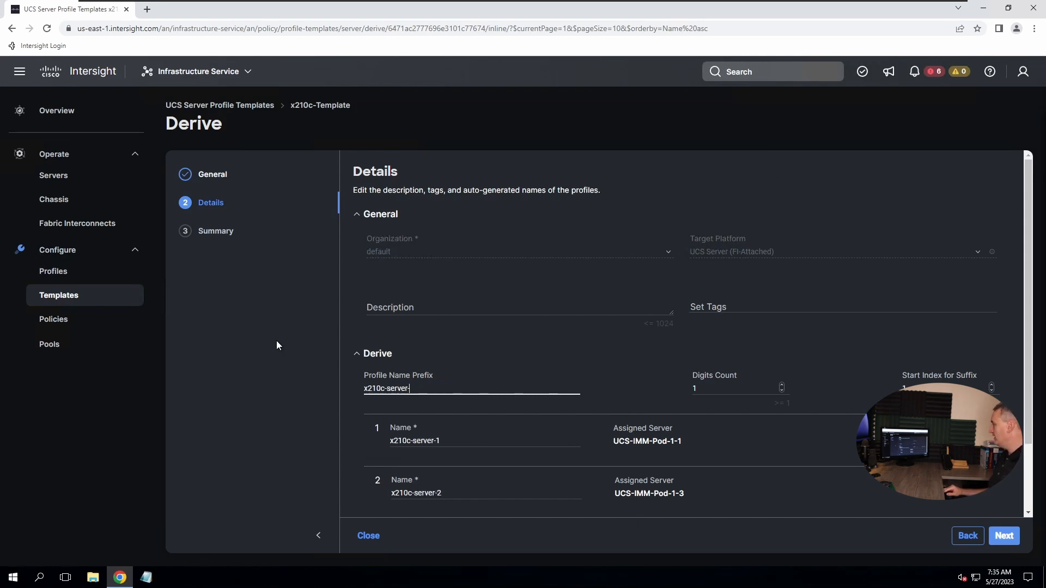
pyautogui.scroll(-2, 647, 376)
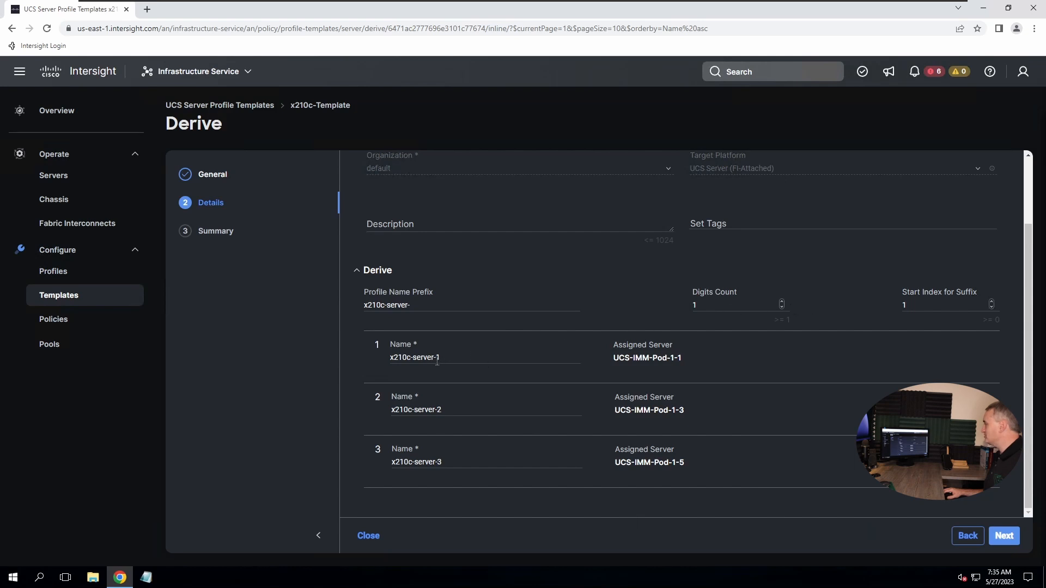
pyautogui.click(781, 303)
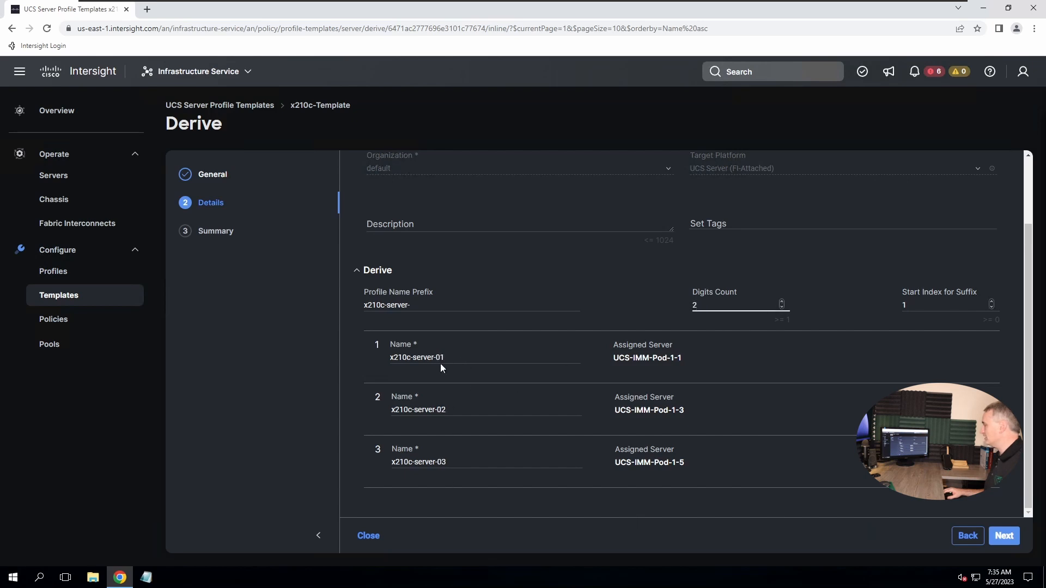
pyautogui.click(991, 303)
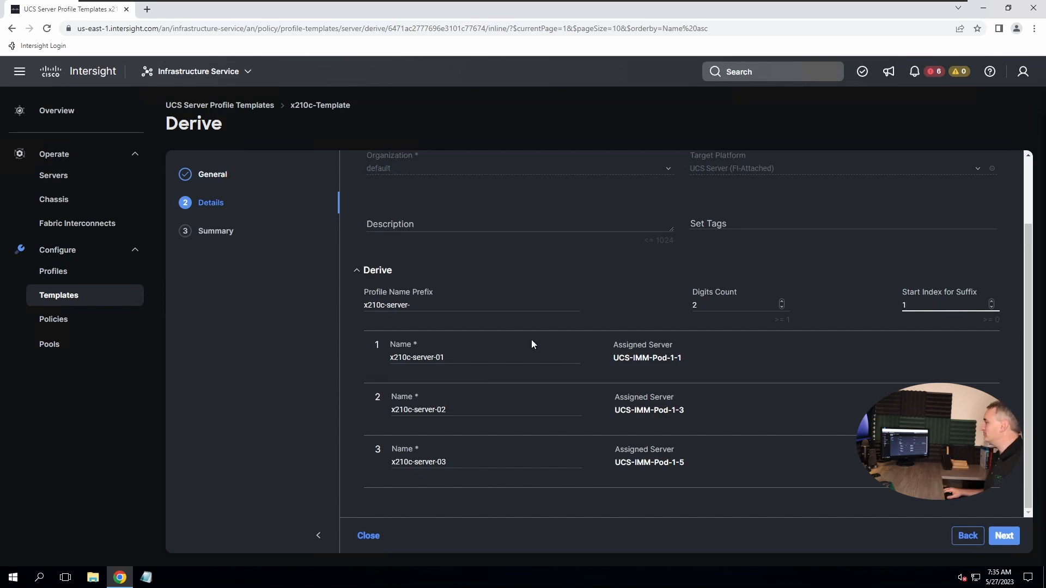
# Review the summary and derive x210c-server-01 to 03, bringing x210c-Template usage to 3
pyautogui.click(1009, 539)
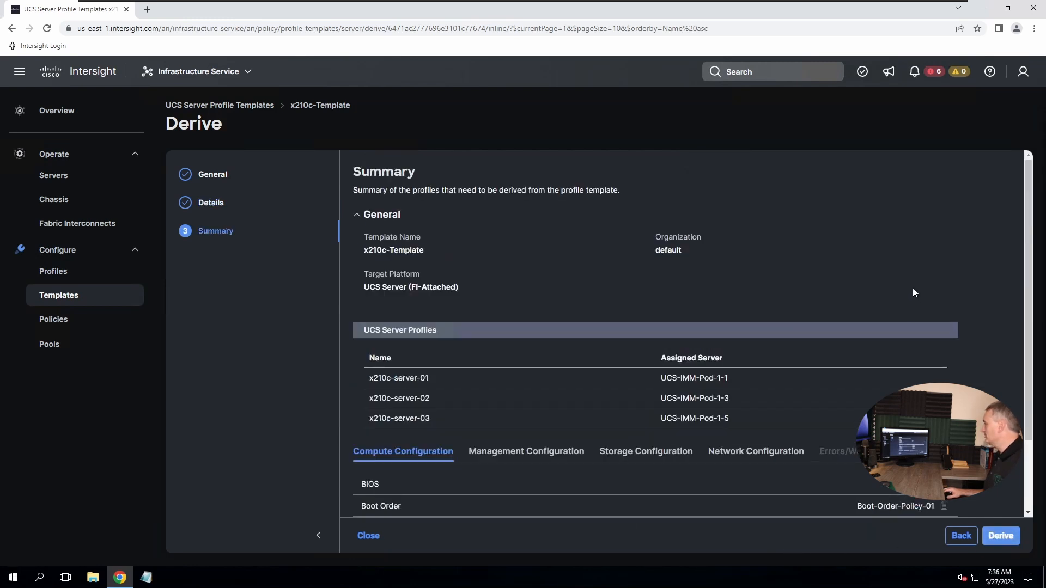
pyautogui.scroll(-2, 839, 272)
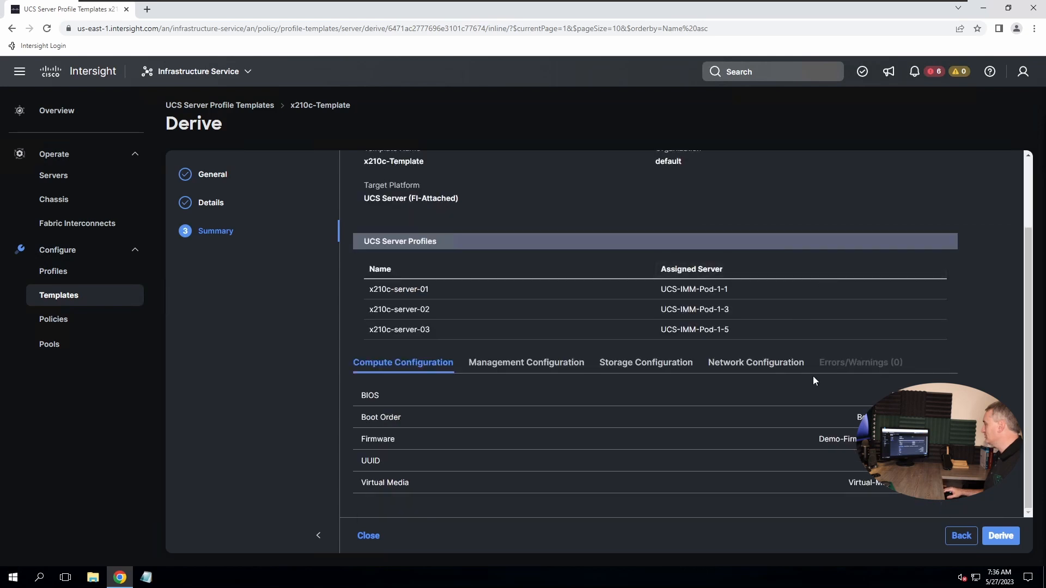
pyautogui.scroll(2, 626, 380)
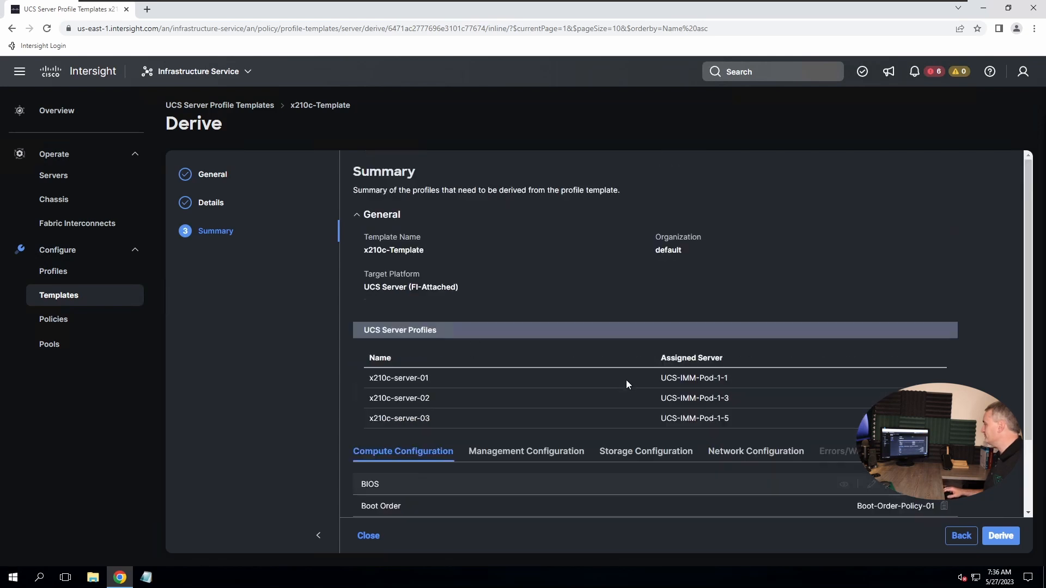
pyautogui.scroll(-2, 625, 371)
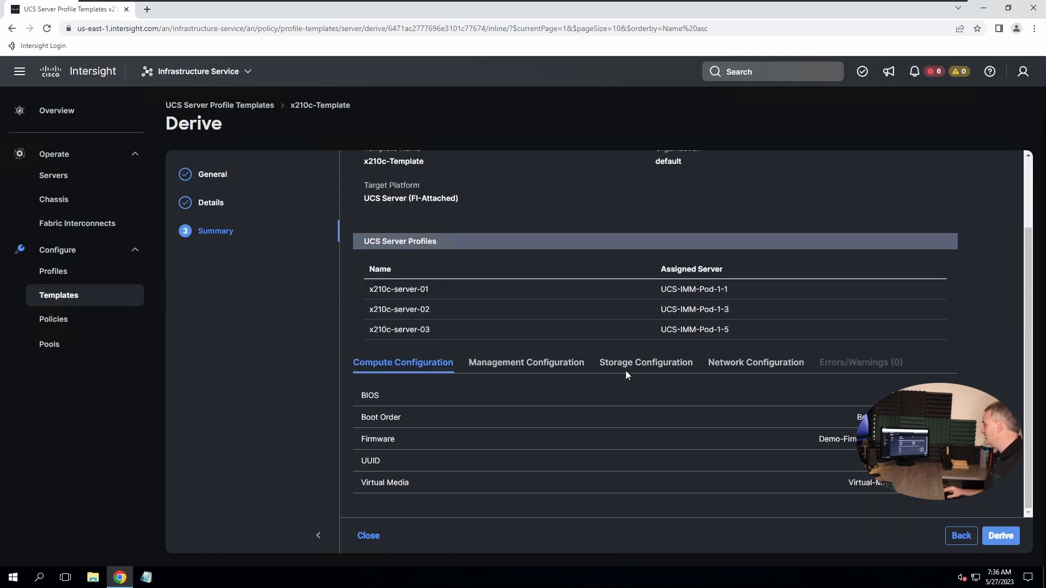
pyautogui.click(996, 539)
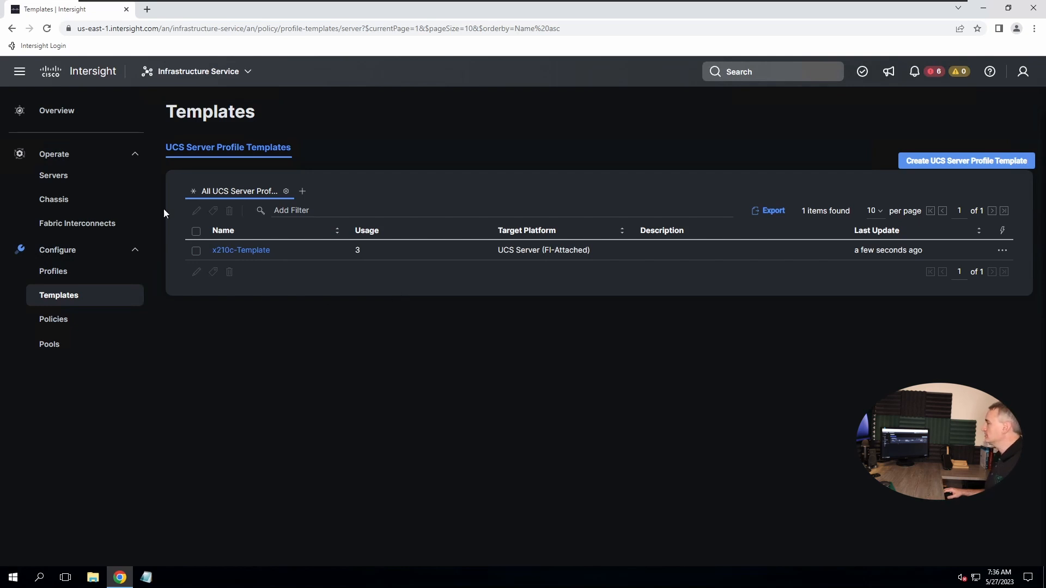
# View the UCS Server Profiles list showing x210c-server-01 to 03 as Not Deployed
pyautogui.click(48, 177)
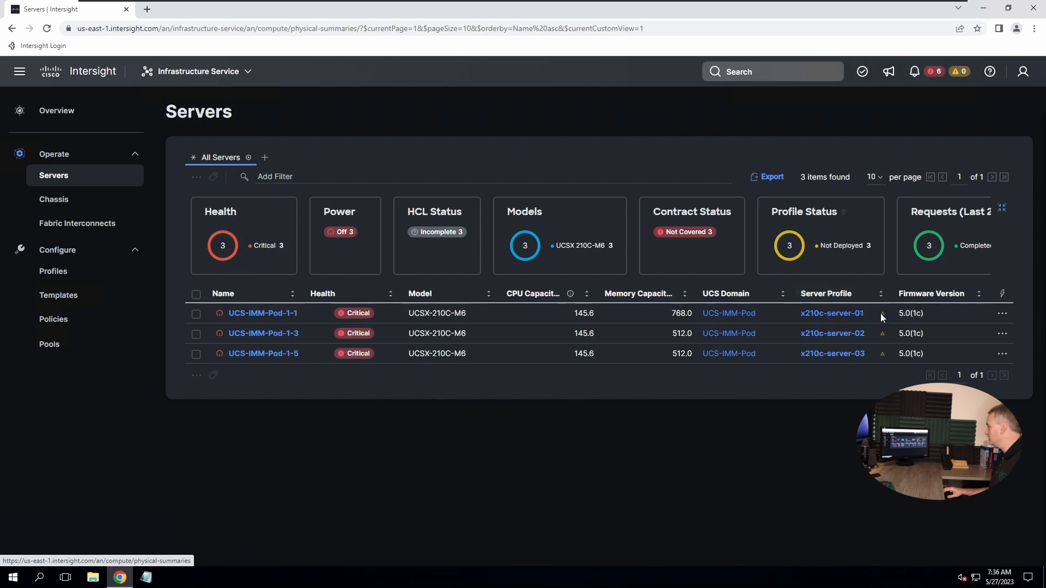
pyautogui.moveTo(883, 317)
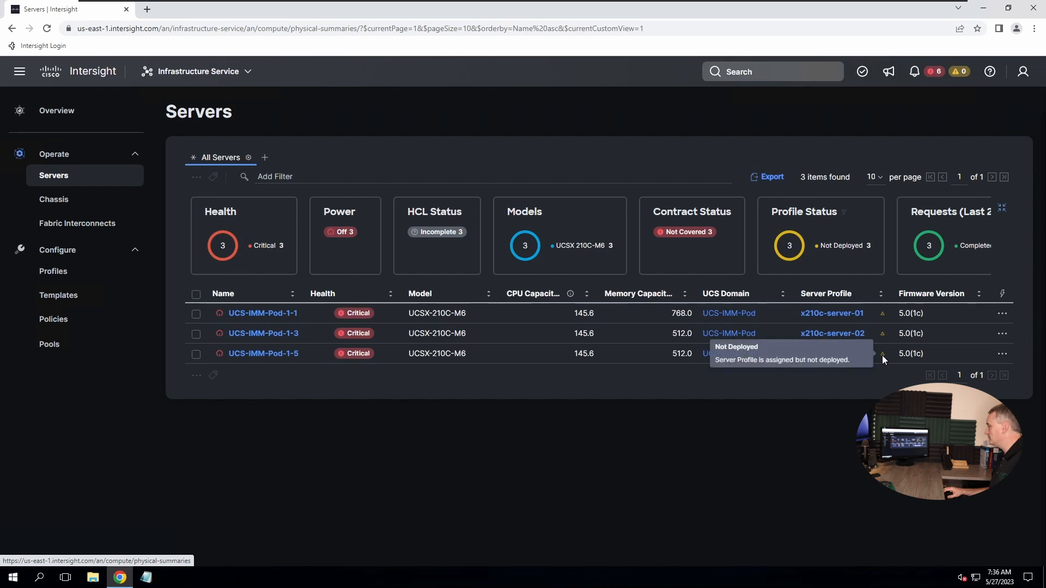
pyautogui.click(54, 276)
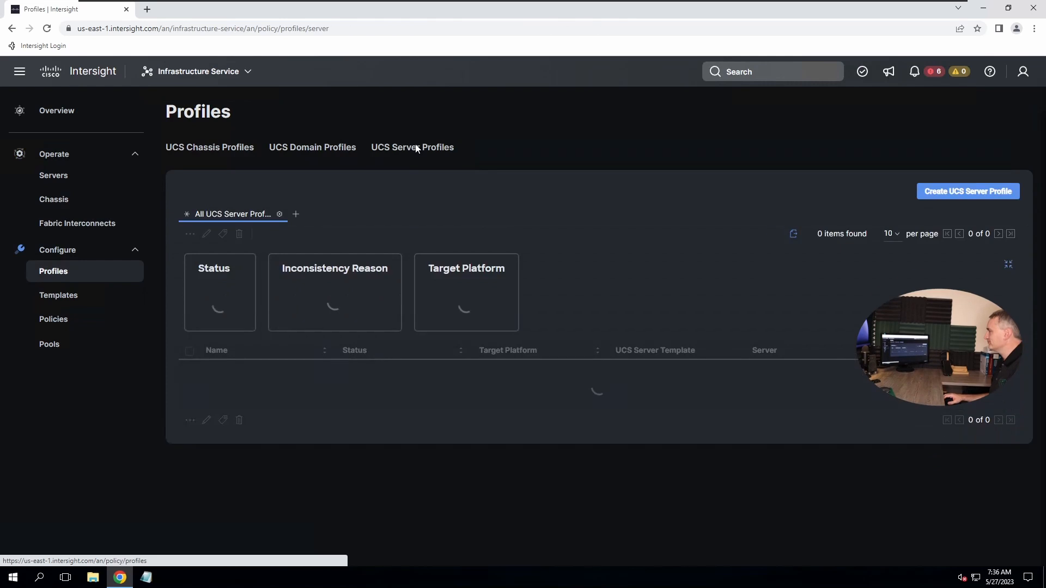
pyautogui.click(416, 149)
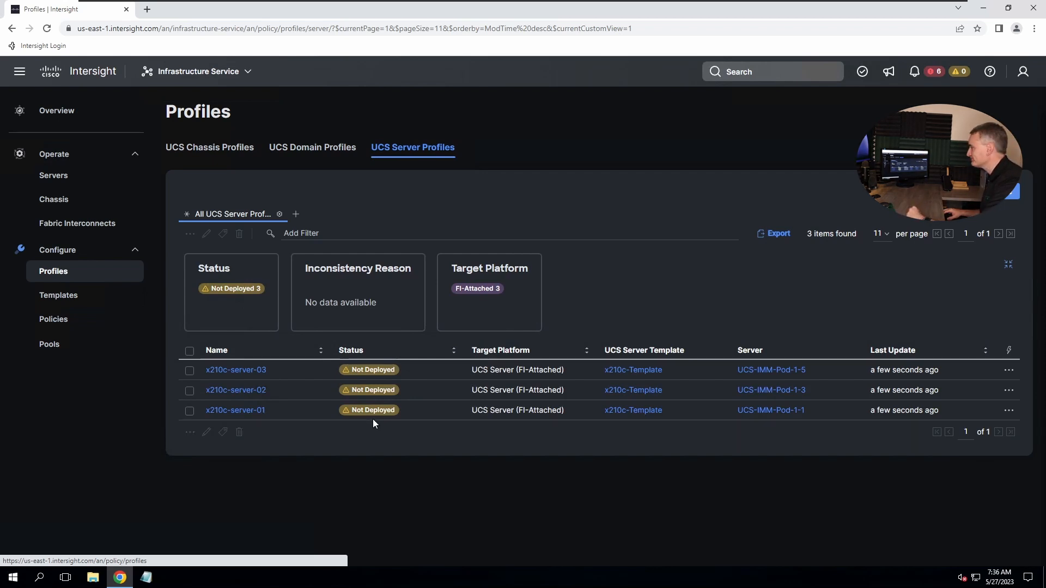
# Select all three x210c-server profiles and choose Deploy for them
pyautogui.click(1009, 372)
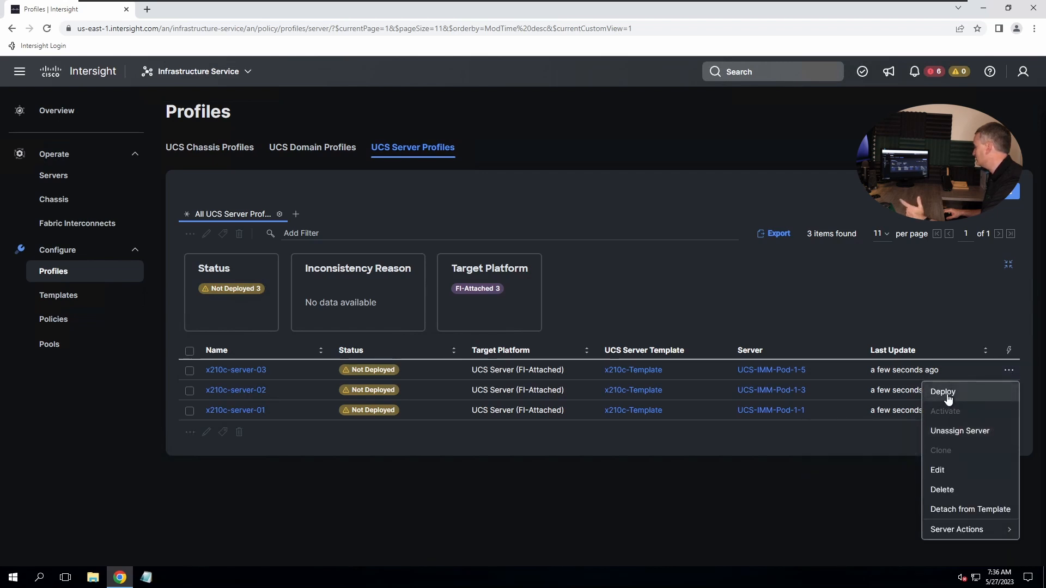
pyautogui.click(363, 454)
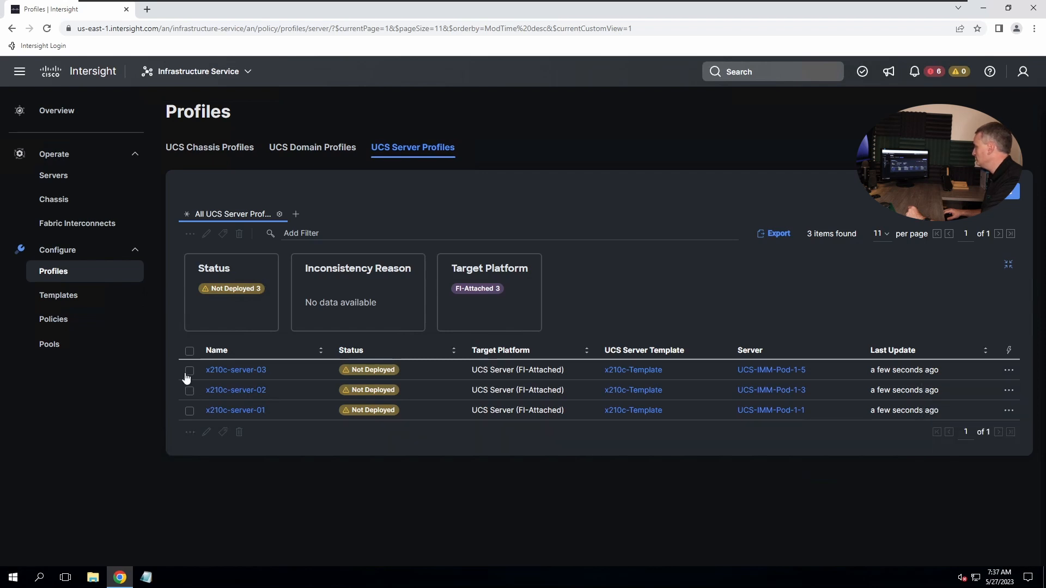
pyautogui.click(190, 351)
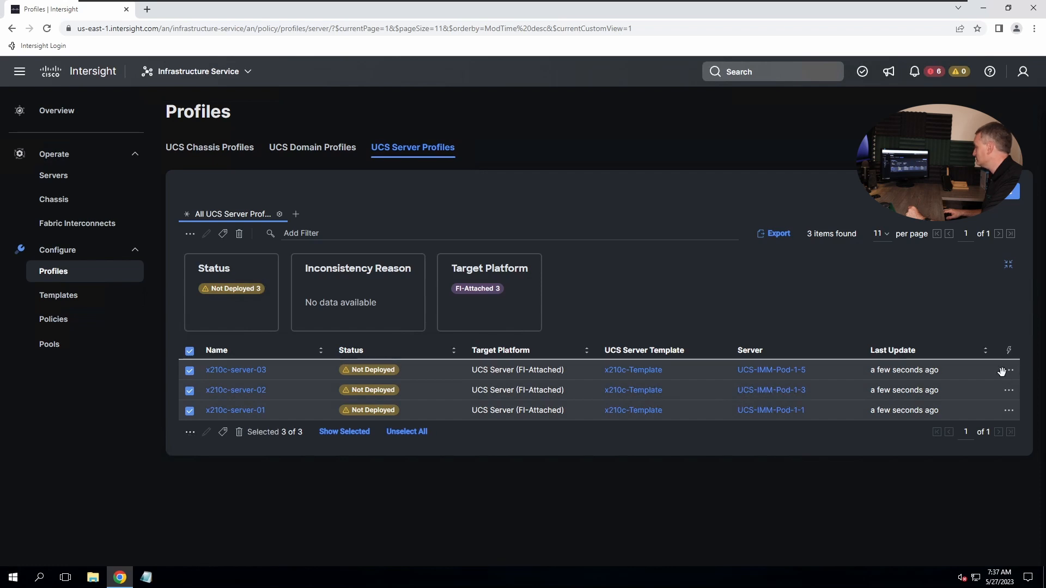
pyautogui.click(190, 432)
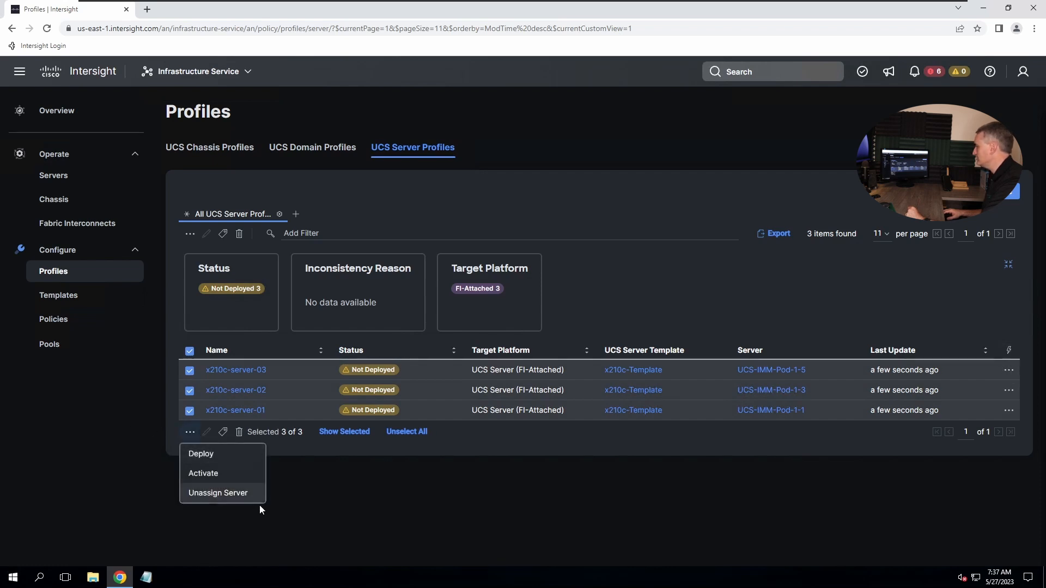
pyautogui.click(215, 455)
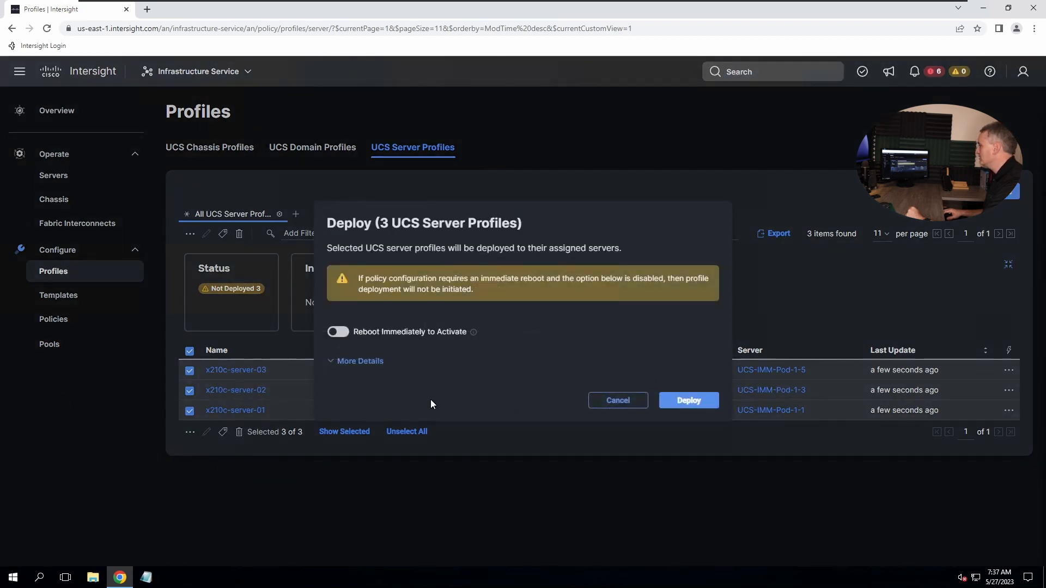
# Enable Reboot Immediately to Activate and confirm deploying the three profiles
pyautogui.click(383, 362)
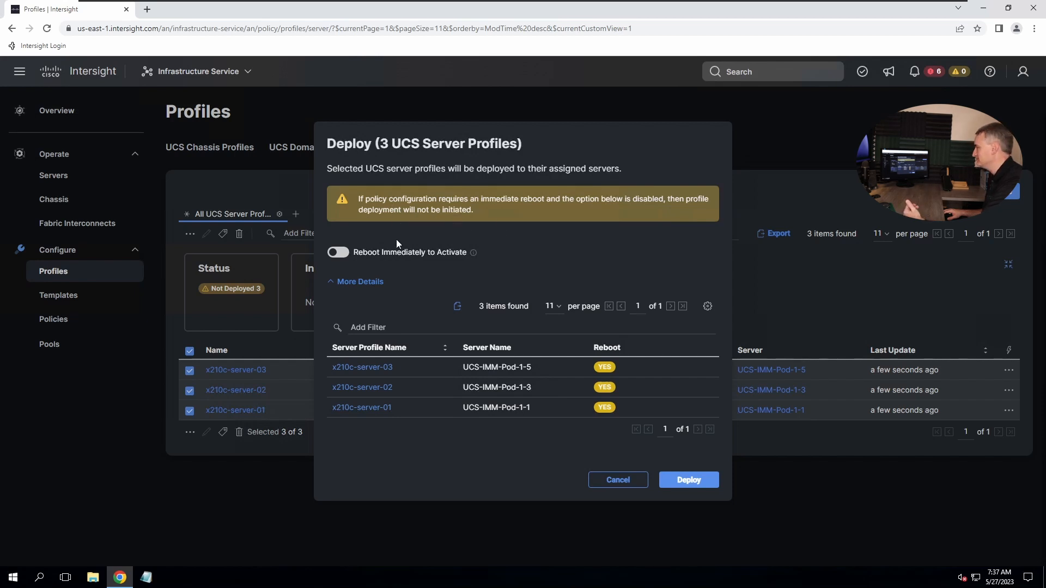
pyautogui.click(340, 252)
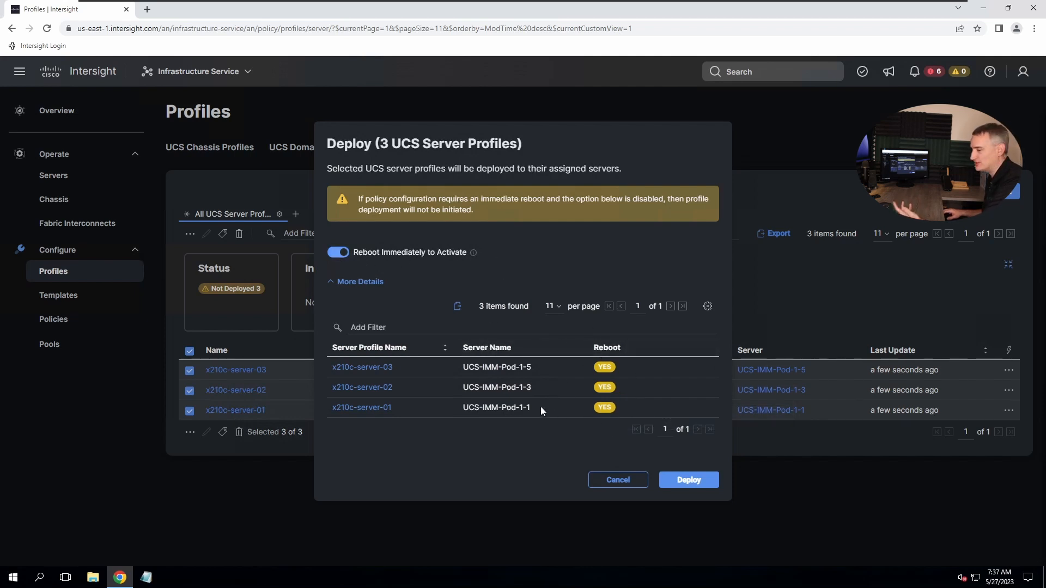
pyautogui.click(679, 480)
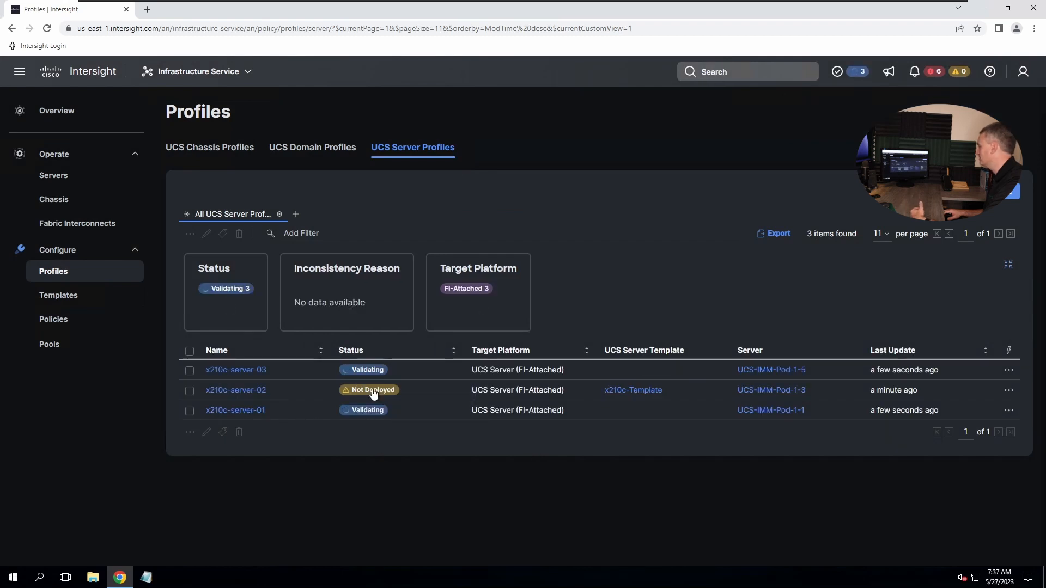
pyautogui.moveTo(372, 393)
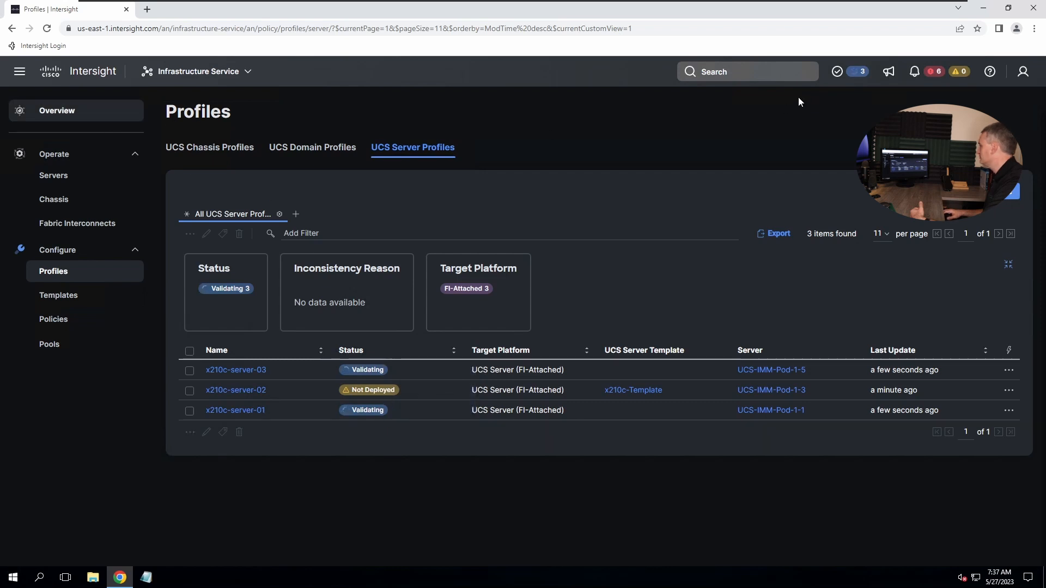
pyautogui.click(857, 73)
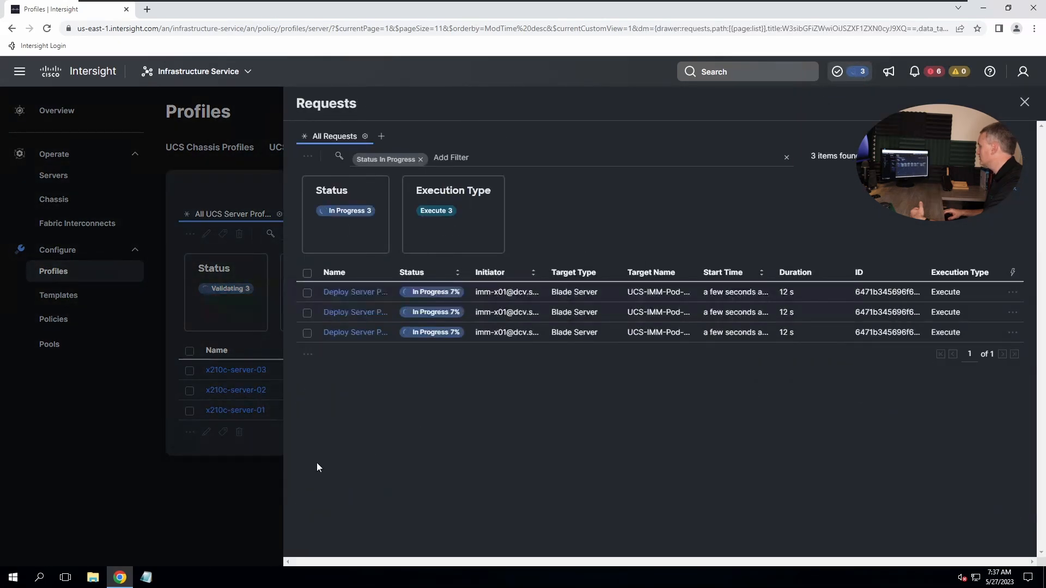
pyautogui.click(272, 446)
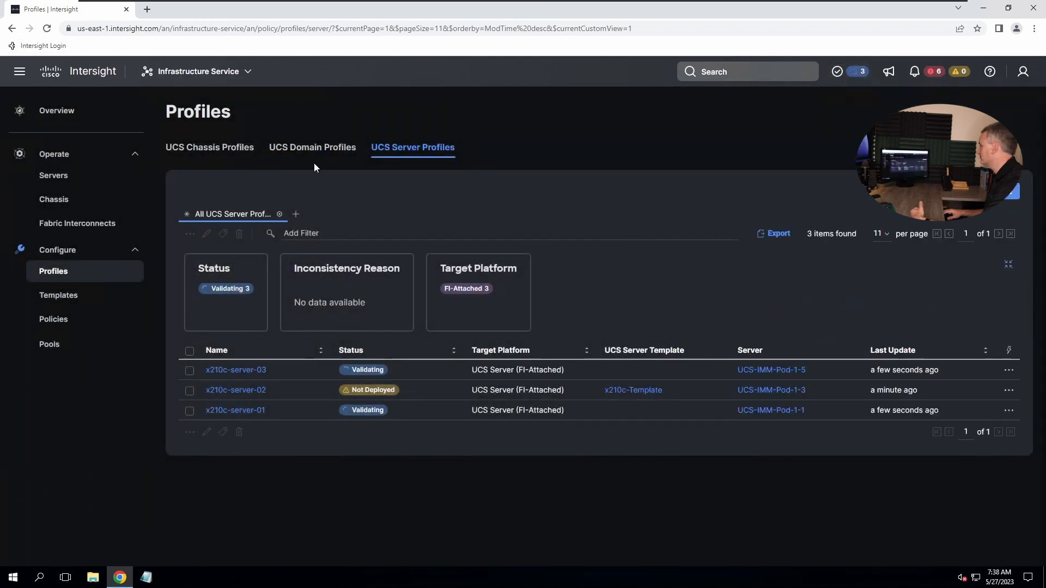
pyautogui.click(60, 295)
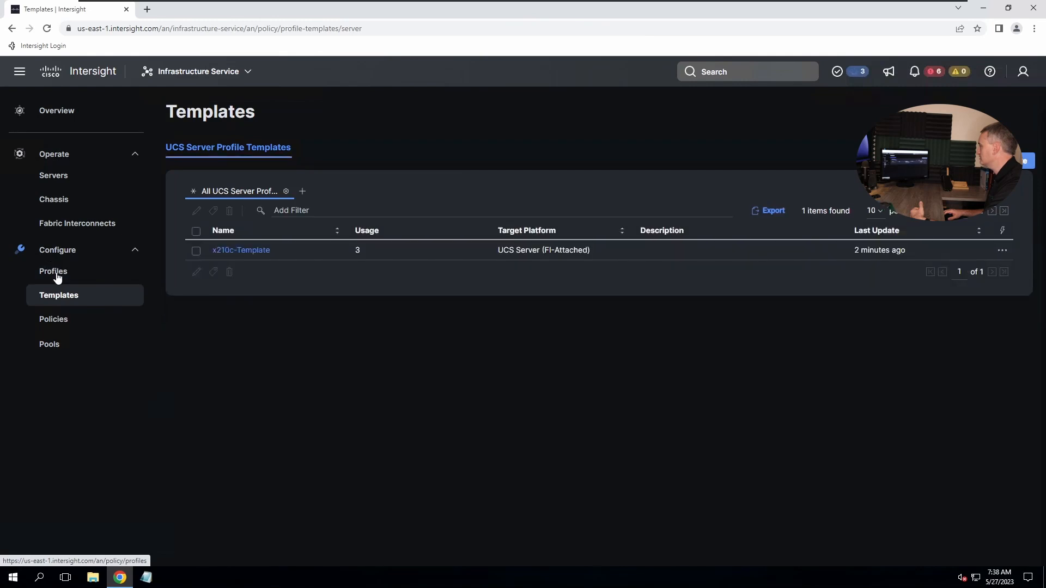
pyautogui.click(58, 279)
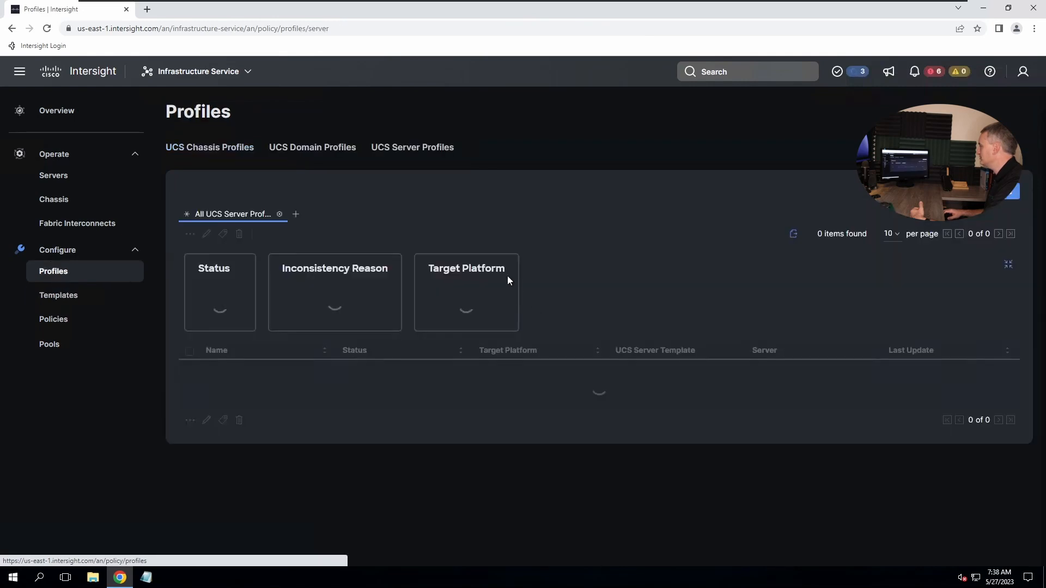